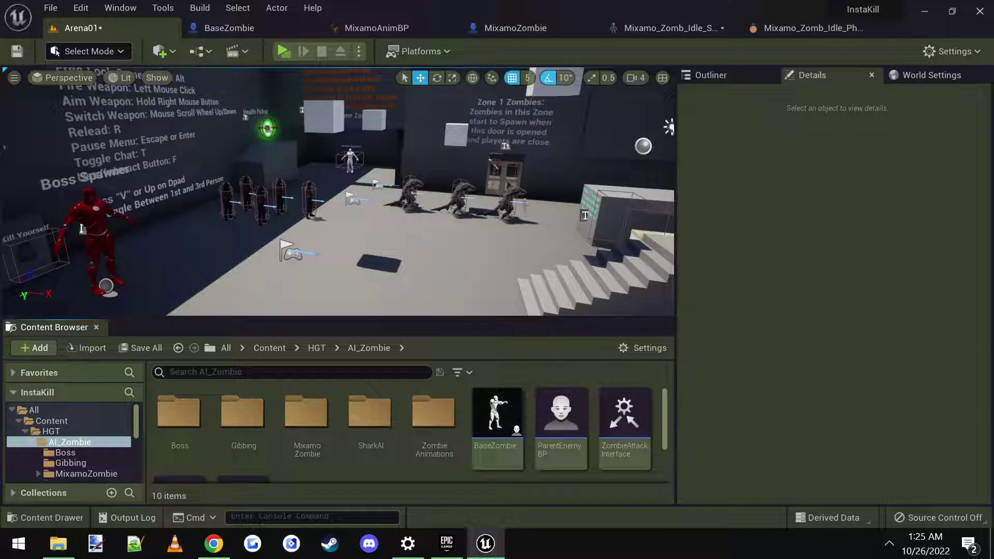
Examine the shark zombies and the Mixamo zombies placed in the arena level up close
right_click_drag(338, 192, 246, 187)
key("w")
right_click_drag(366, 181, 365, 178)
left_click(365, 182)
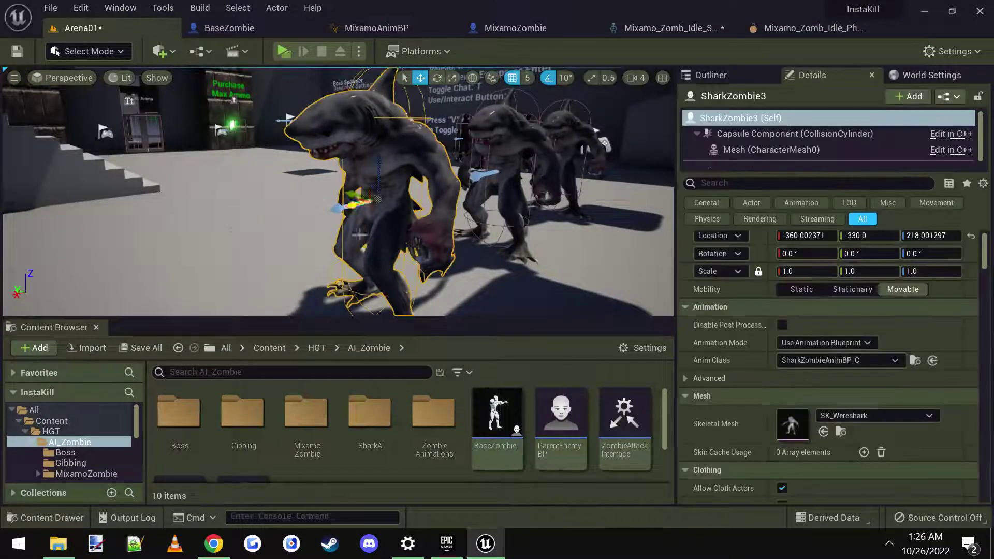
key("f")
mouse_move(248, 226)
right_mouse_down()
mouse_move(233, 226)
mouse_move(247, 226)
right_mouse_up()
left_click(333, 195)
key("f")
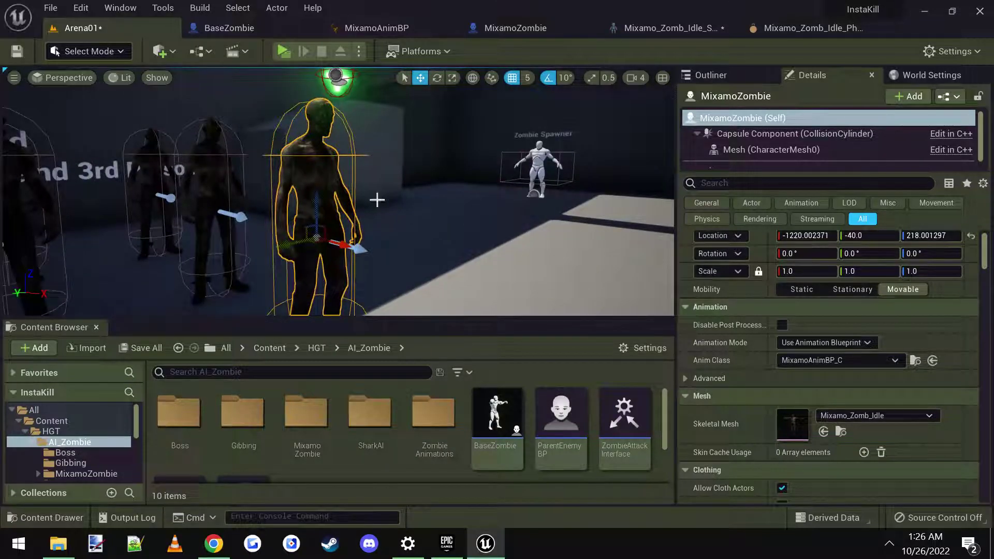
key("w")
mouse_move(399, 202)
right_mouse_down()
mouse_move(383, 204)
mouse_move(399, 197)
right_mouse_up()
key("s")
left_click(303, 108)
Start a play preview of the arena and walk the character around so the zombies give chase
left_click(281, 52)
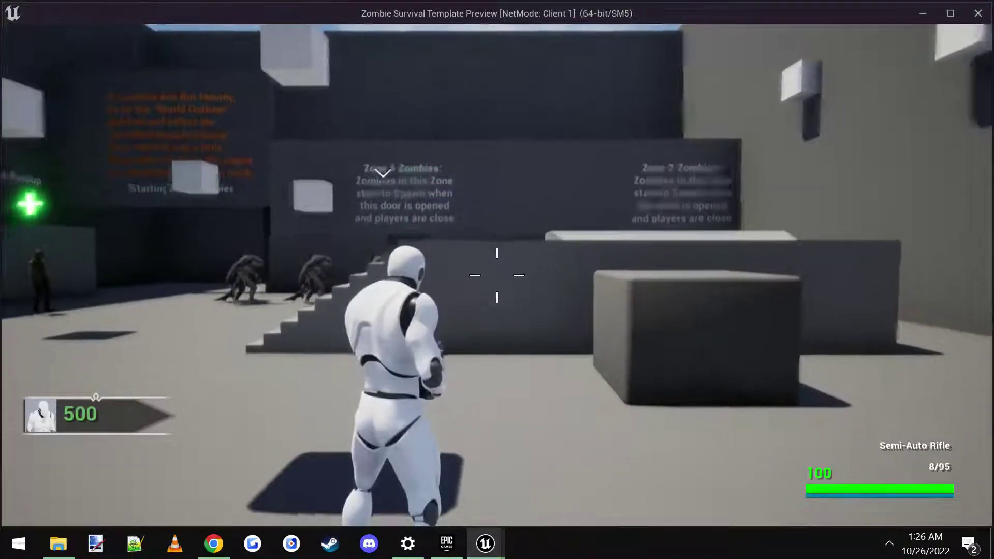
key("w")
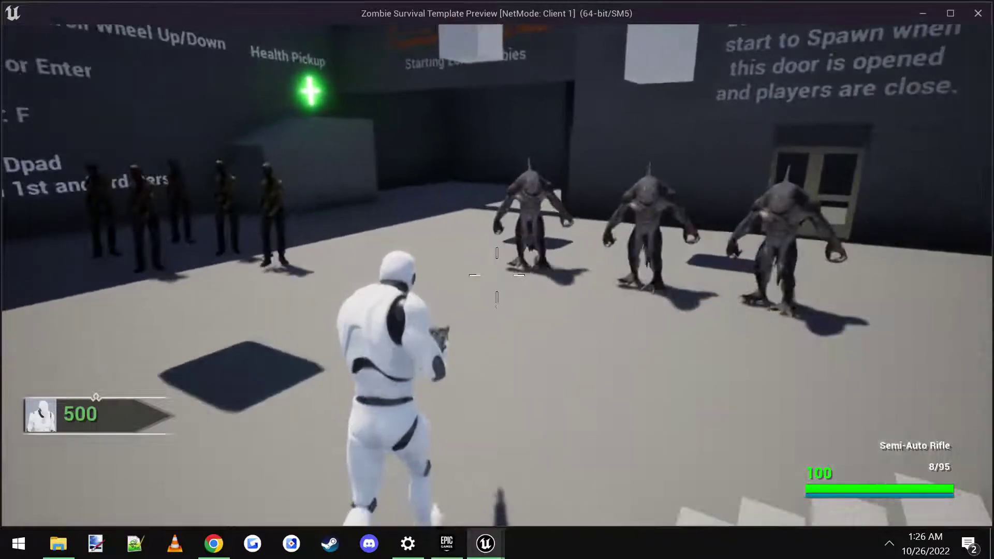
key("s")
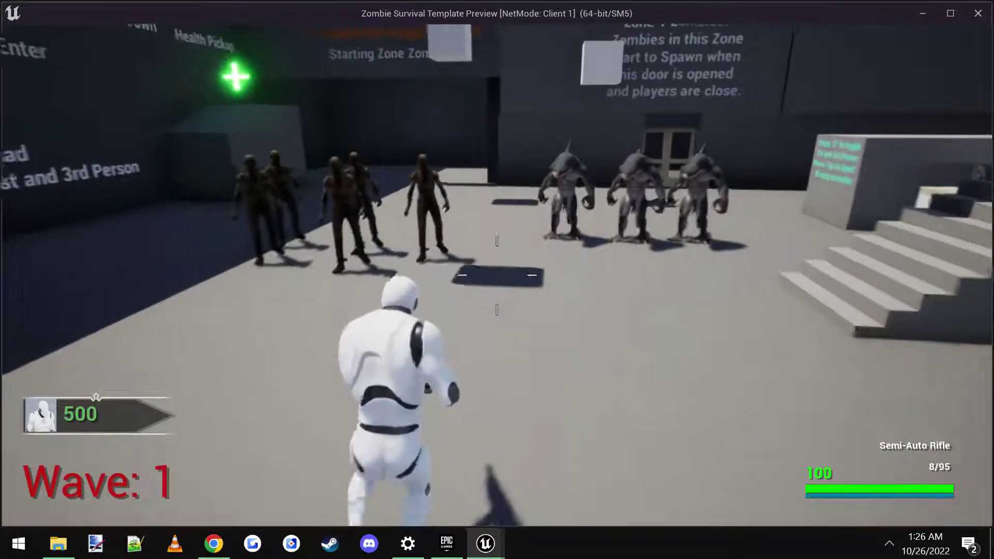
key("d")
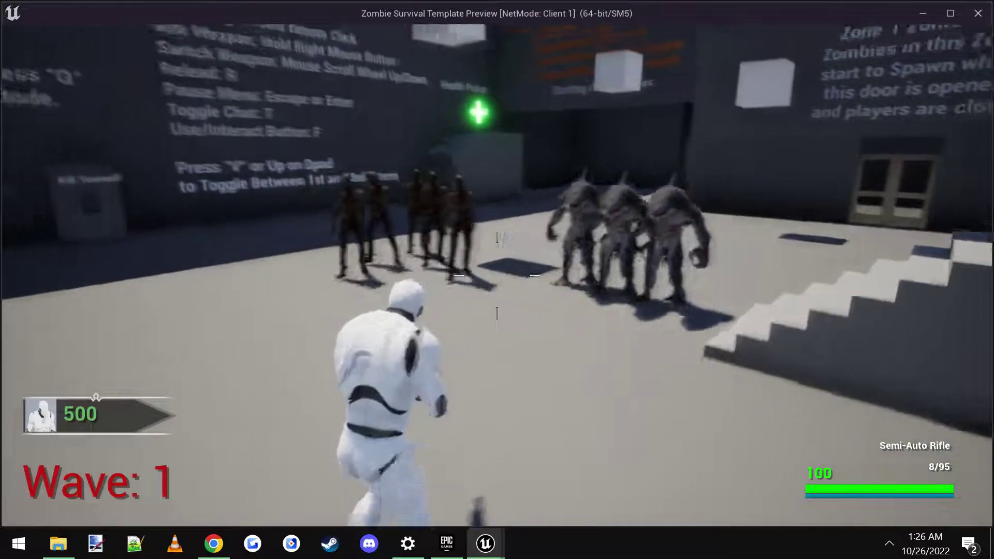
Aim and shoot the chasing shark and Mixamo zombies with the semi-auto rifle, reload it, and end the play preview
right_click(497, 275)
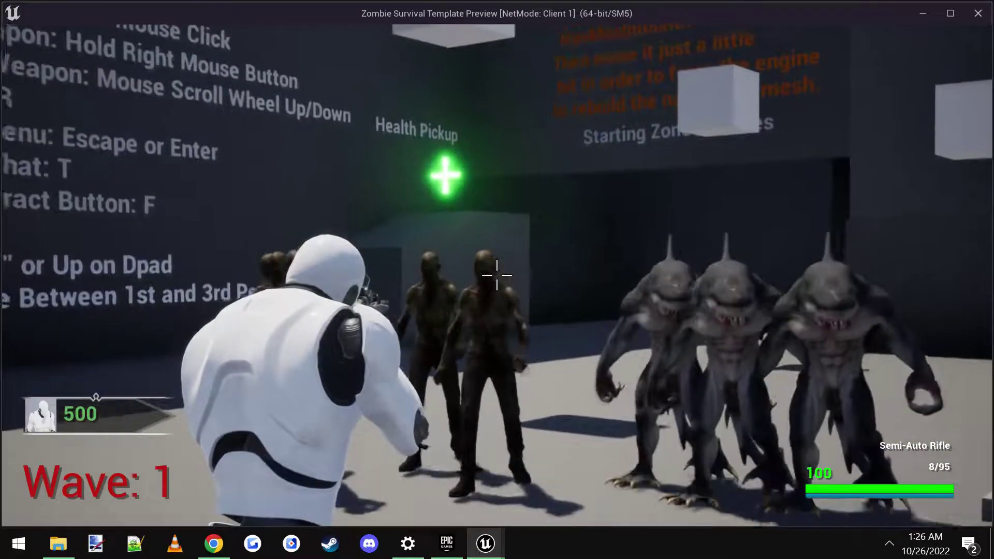
left_click(497, 276)
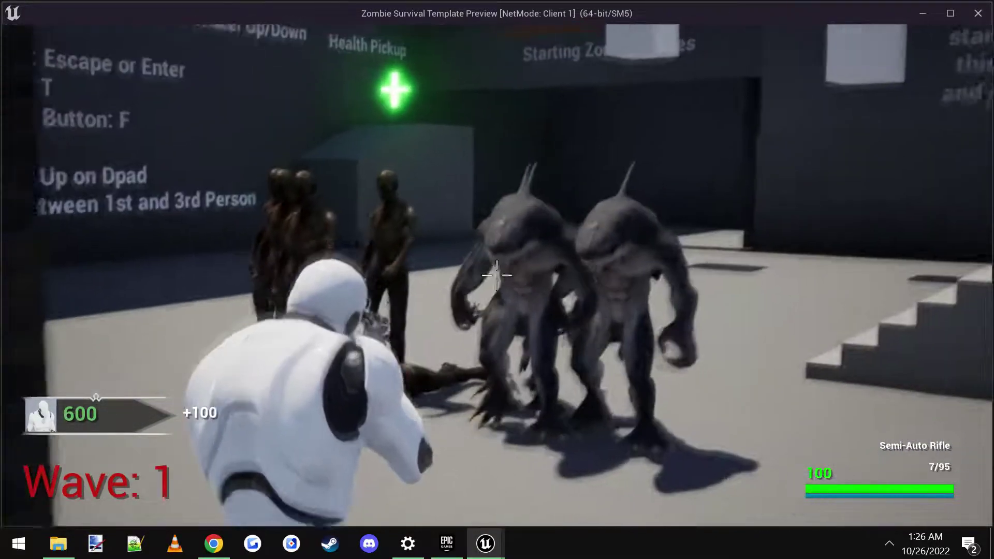
left_click(497, 275)
left_click(497, 275)
left_click(497, 276)
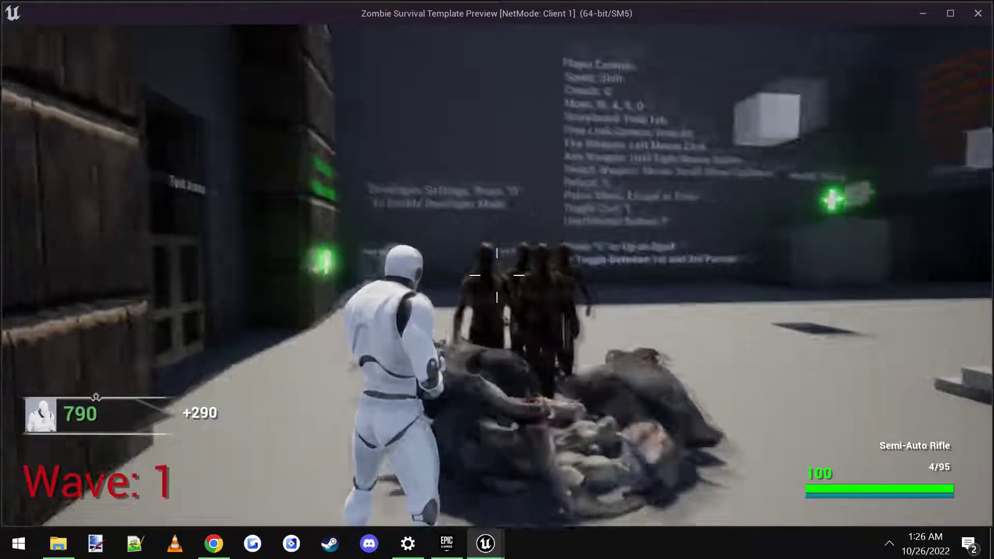
left_click(497, 276)
left_click(497, 276)
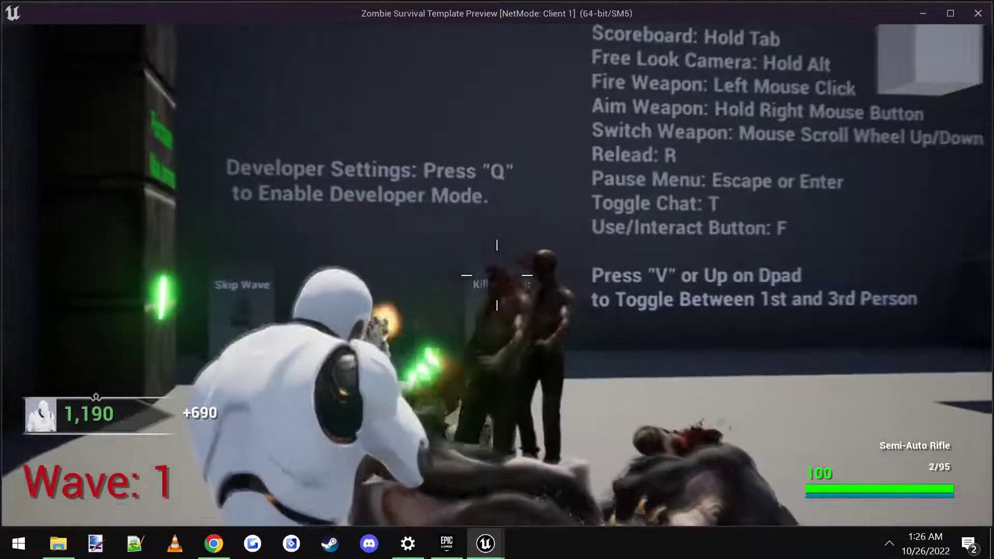
left_click(497, 276)
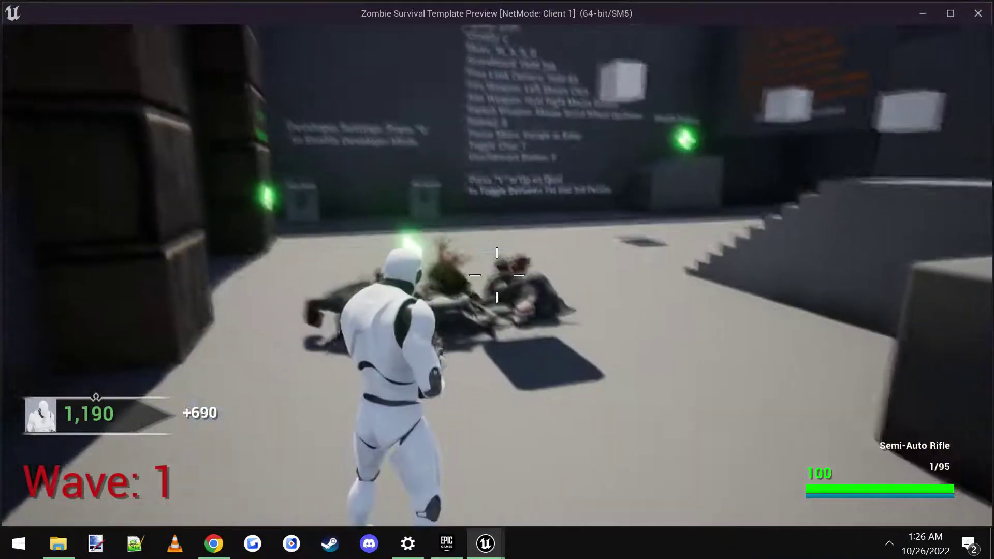
key("r")
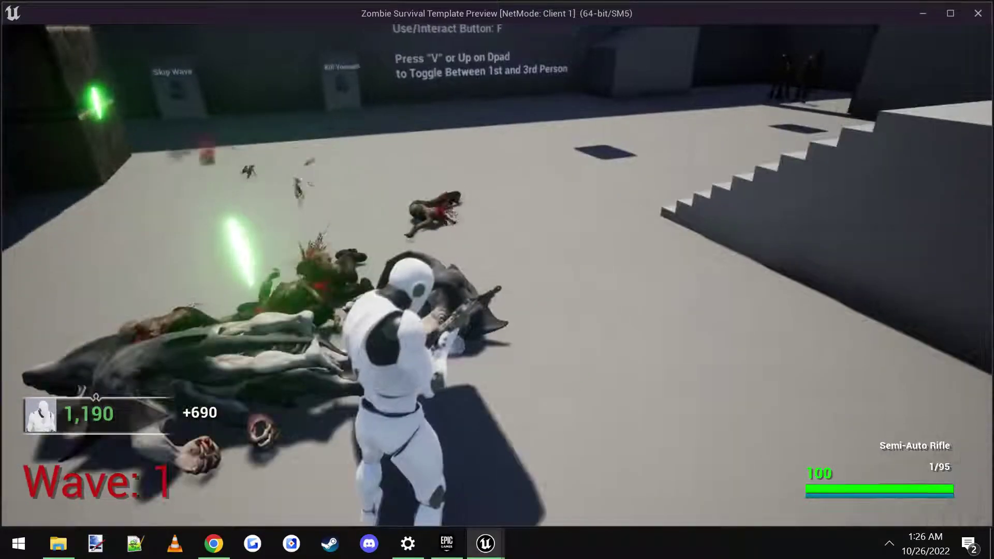
key("Escape")
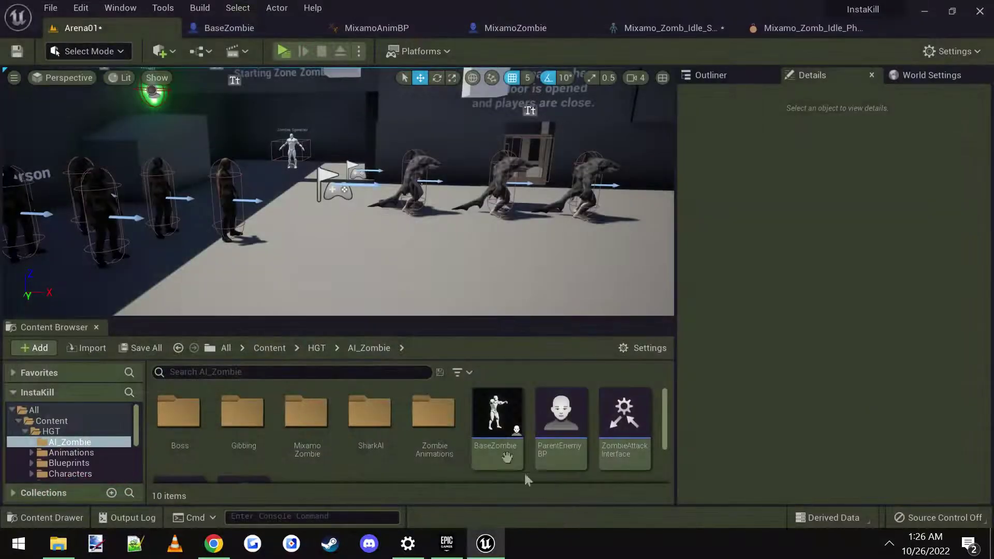
Enlarge the content browser and create a folder named TutorialAI inside AI_Zombie
left_click_drag(247, 317, 288, 262)
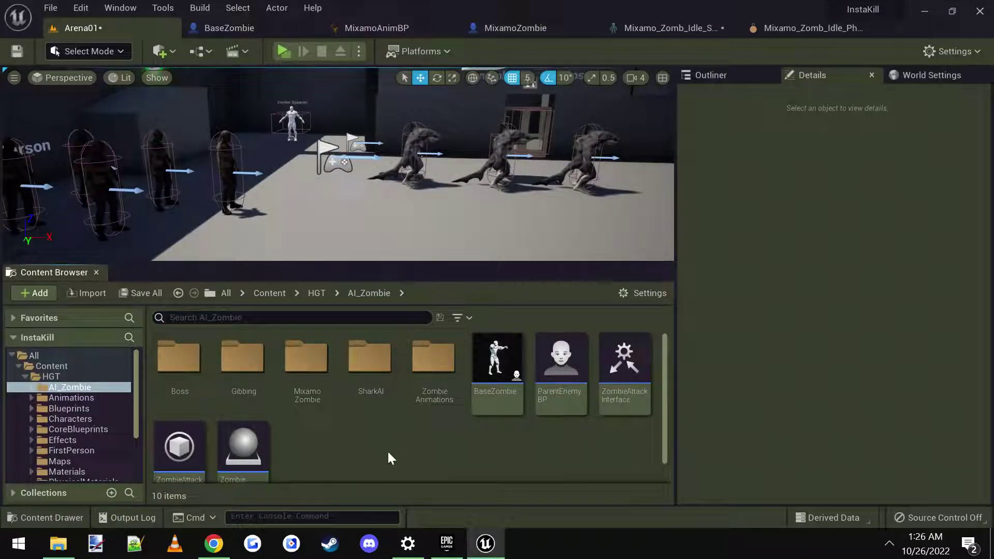
left_click(307, 362)
left_click(410, 456)
right_click(383, 448)
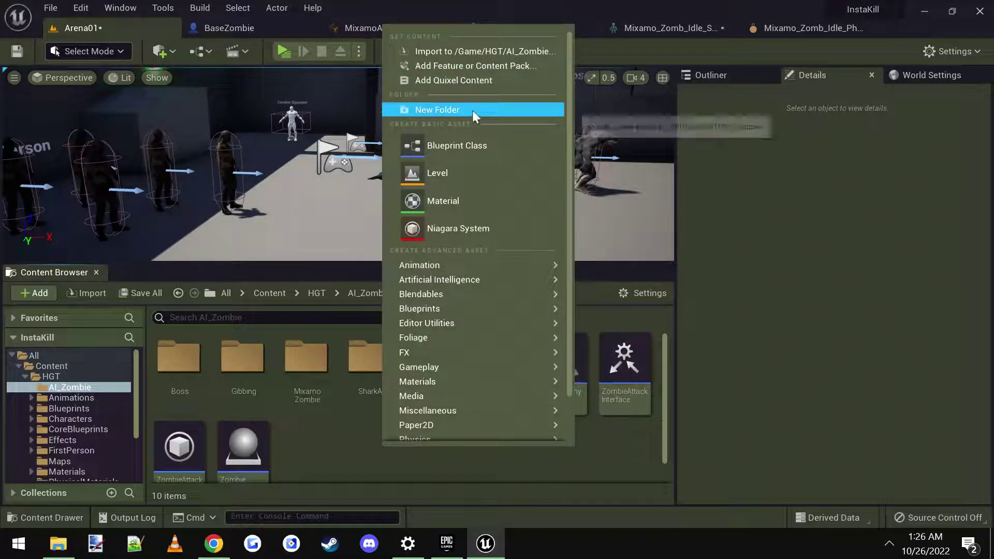
left_click(446, 110)
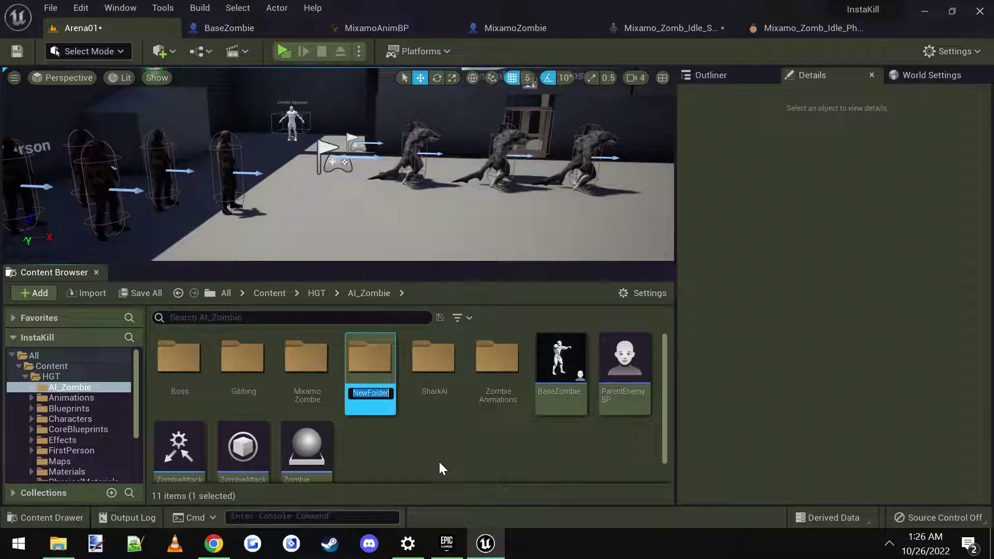
type("TutorialAI")
key("Return")
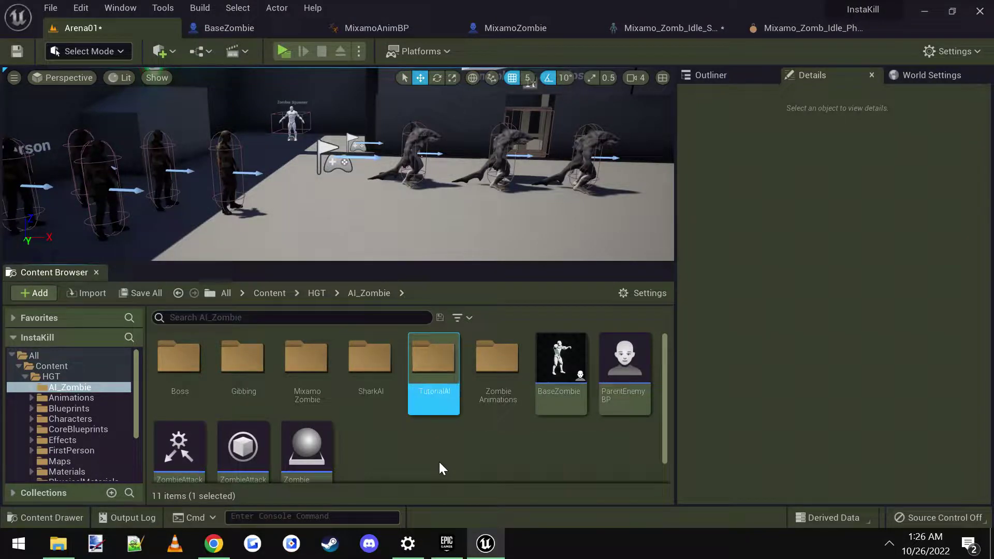
double_click(420, 393)
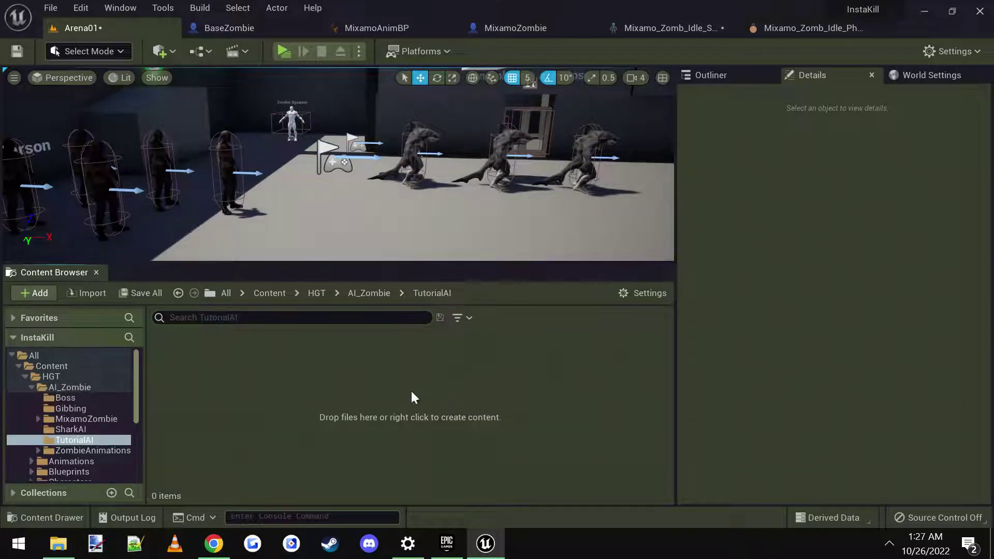
Create a child Blueprint class of BaseZombie in the AI_Zombie folder and name it TutorialAI
key("alt+Left")
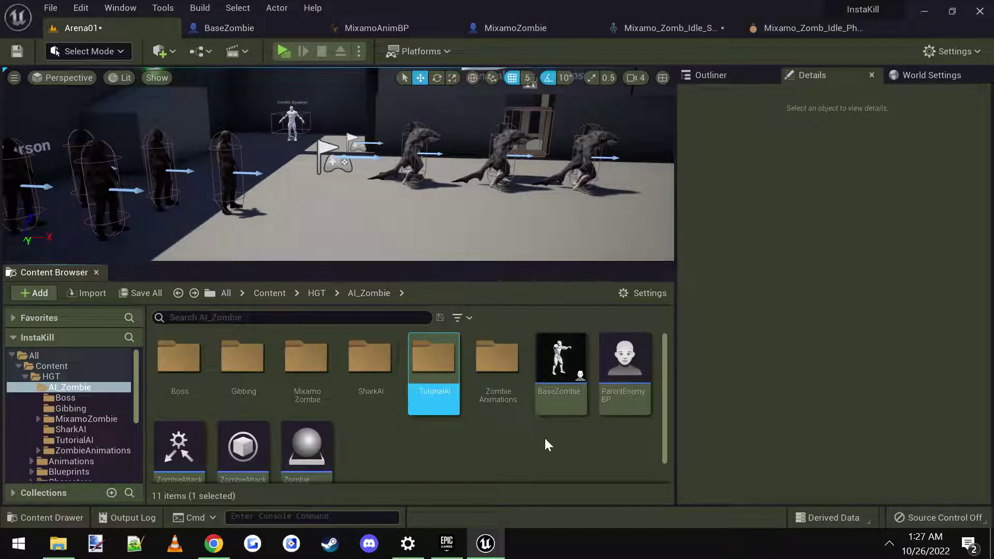
left_click(556, 396)
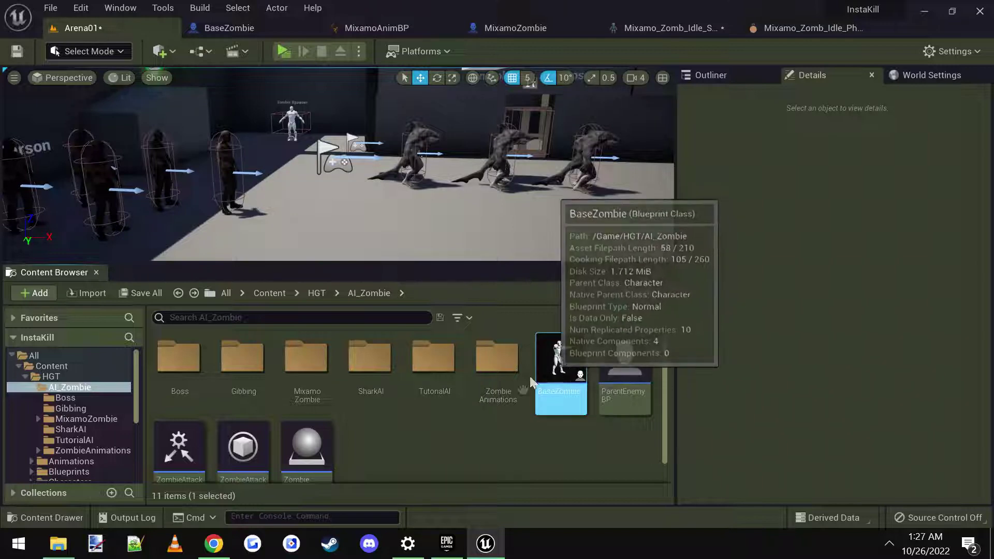
right_click(560, 369)
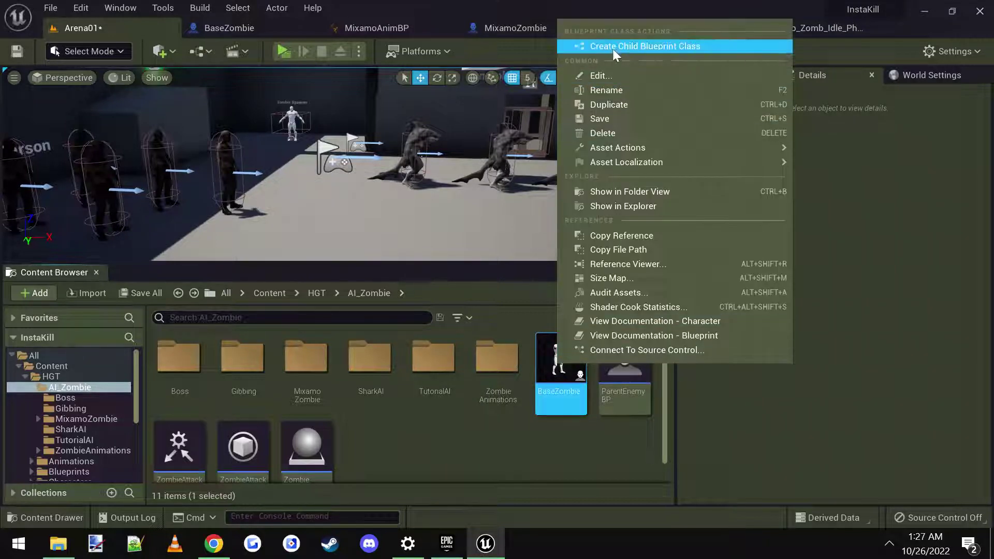
left_click(629, 46)
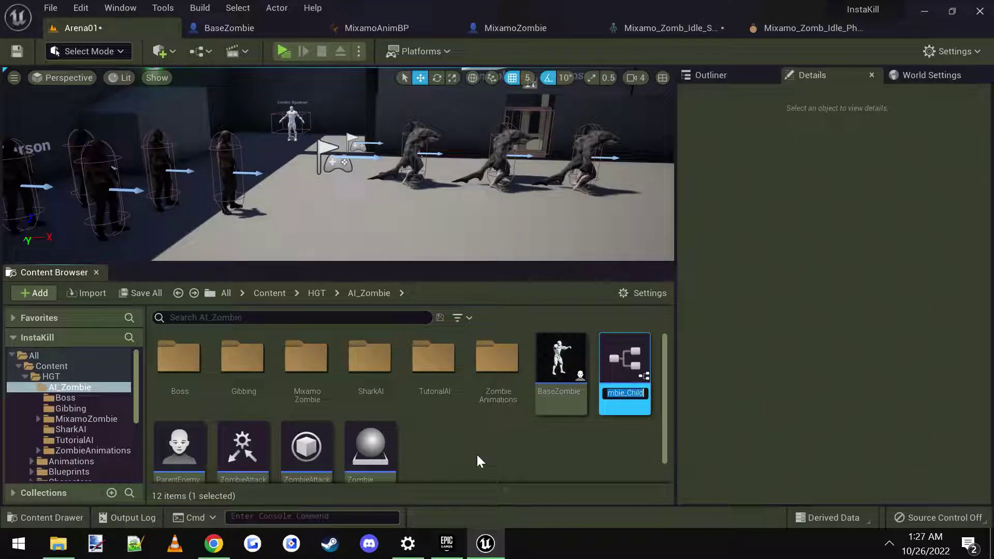
type("TutorialAI")
key("Return")
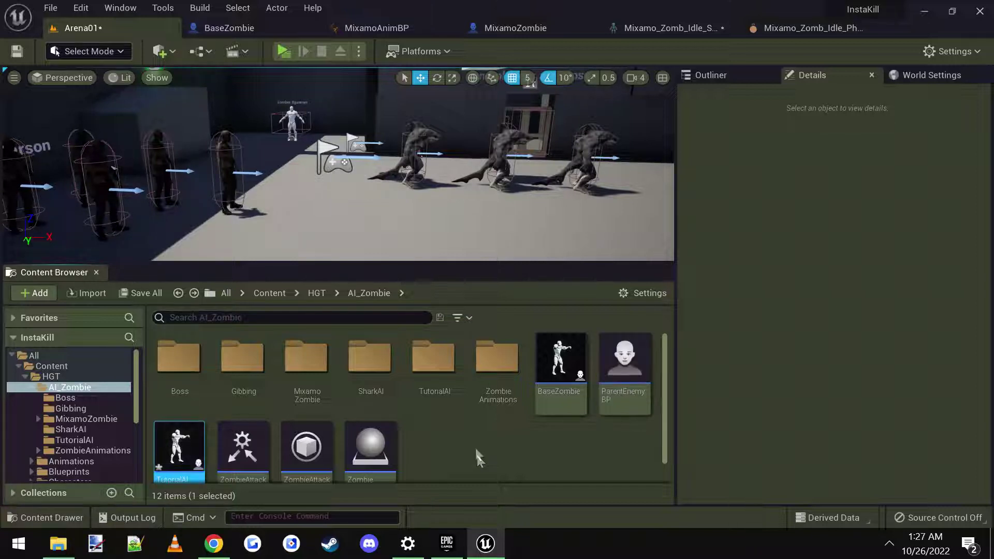
Move the TutorialAI Blueprint into the TutorialAI folder
scroll(340, 440, "down", 1)
left_click_drag(179, 430, 428, 355)
left_click(462, 383)
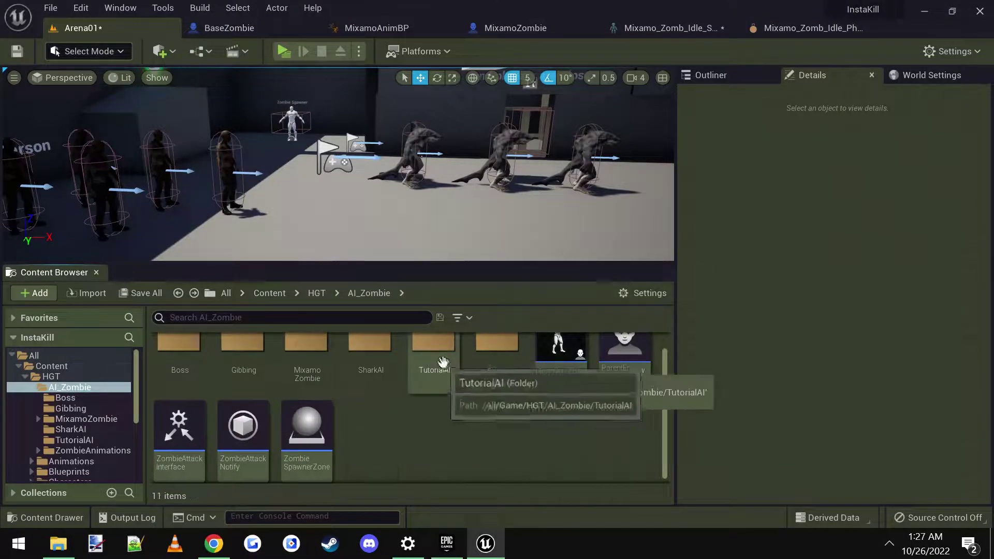
Open the TutorialAI Blueprint from its new folder and select its character mesh component
double_click(442, 361)
left_click(179, 378)
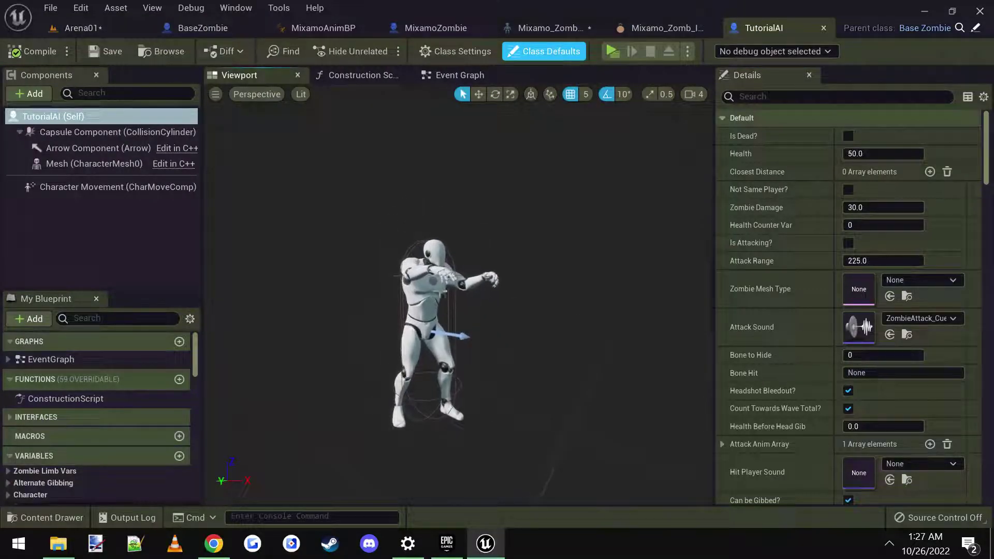
left_click(94, 164)
mouse_move(505, 337)
right_mouse_down()
mouse_move(541, 338)
mouse_move(513, 338)
right_mouse_up()
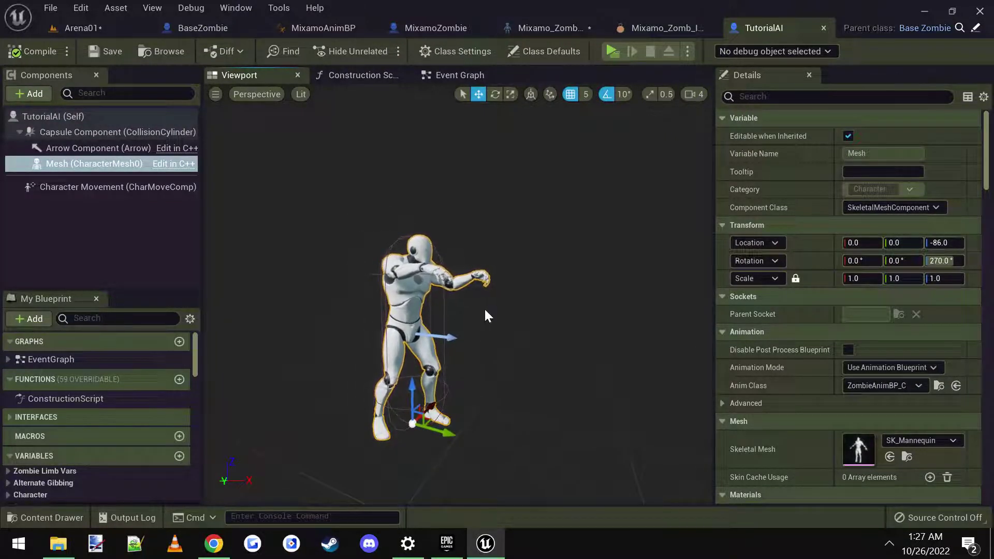
Close the MixamoAnimBP, MixamoZombie and both Mixamo_Zomb_Idle asset editors, and show the BaseZombie Blueprint's character preview
left_click(370, 27)
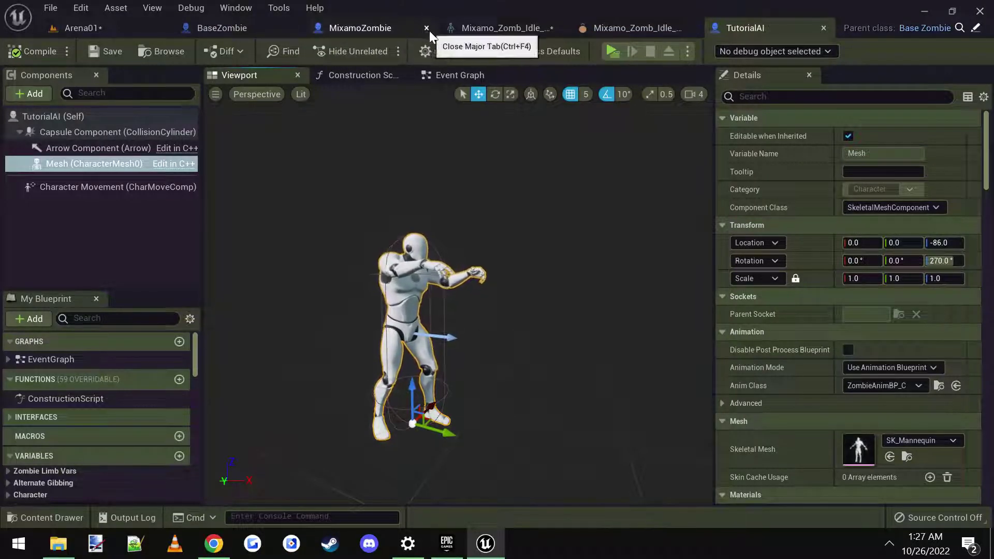
left_click(426, 28)
left_click(450, 28)
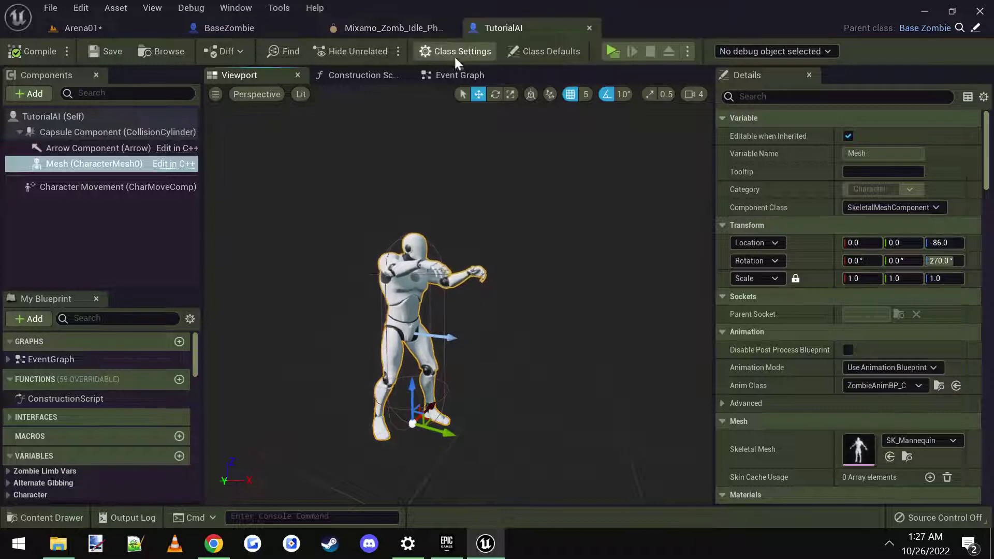
left_click(450, 28)
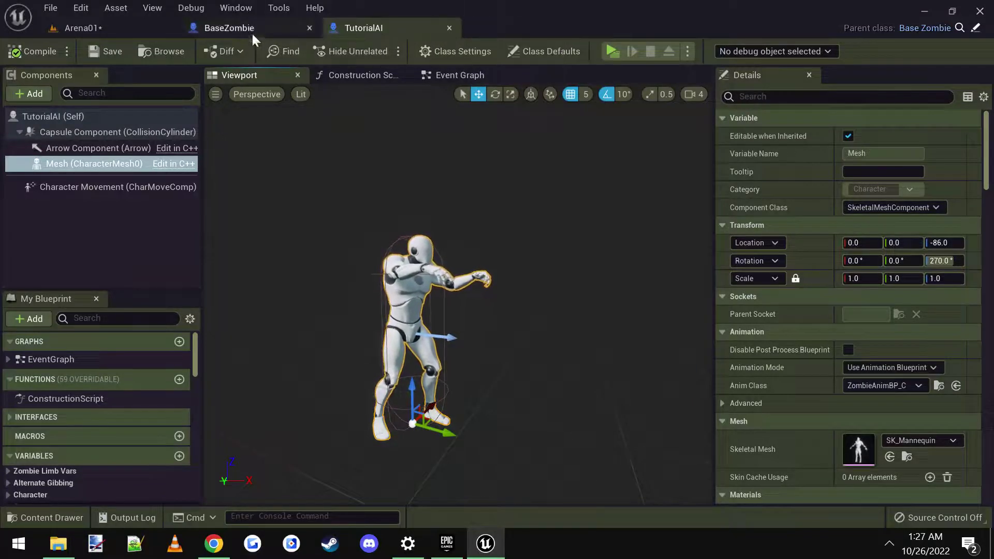
left_click(248, 30)
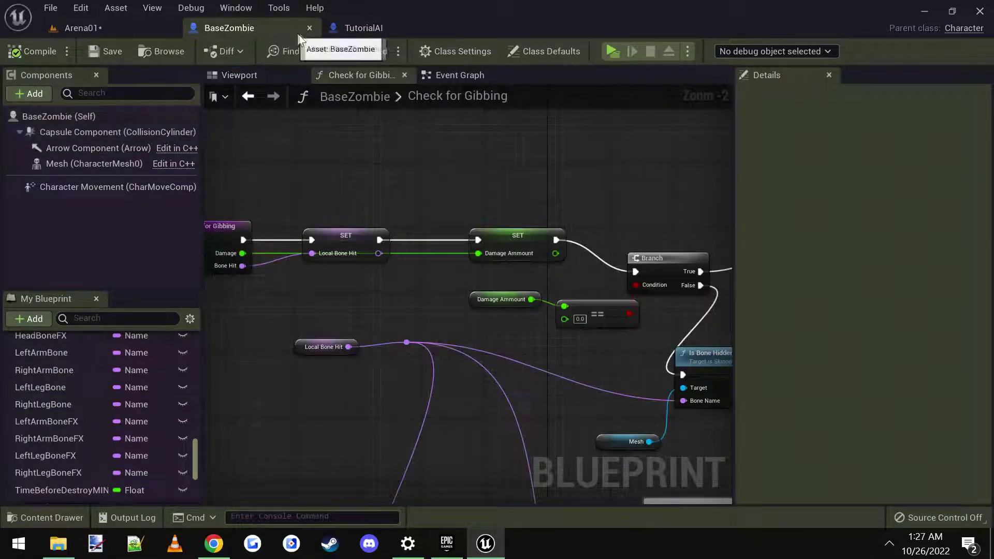
left_click(251, 76)
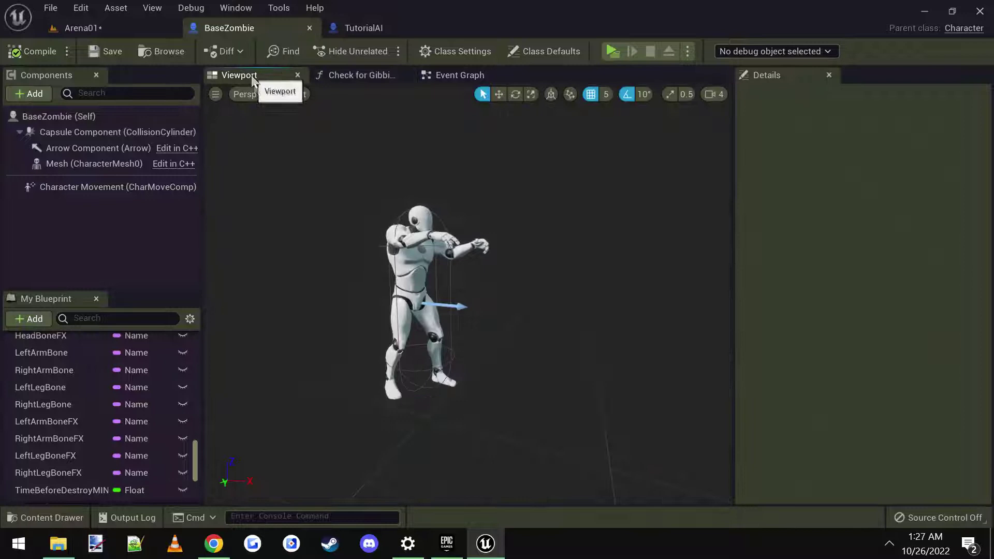
Create an Animation Blueprint for the Mixamo_Zomb_Idle_Skeleton in the TutorialAI folder and name it TutorialAnimBP
left_click(89, 28)
left_click(286, 396)
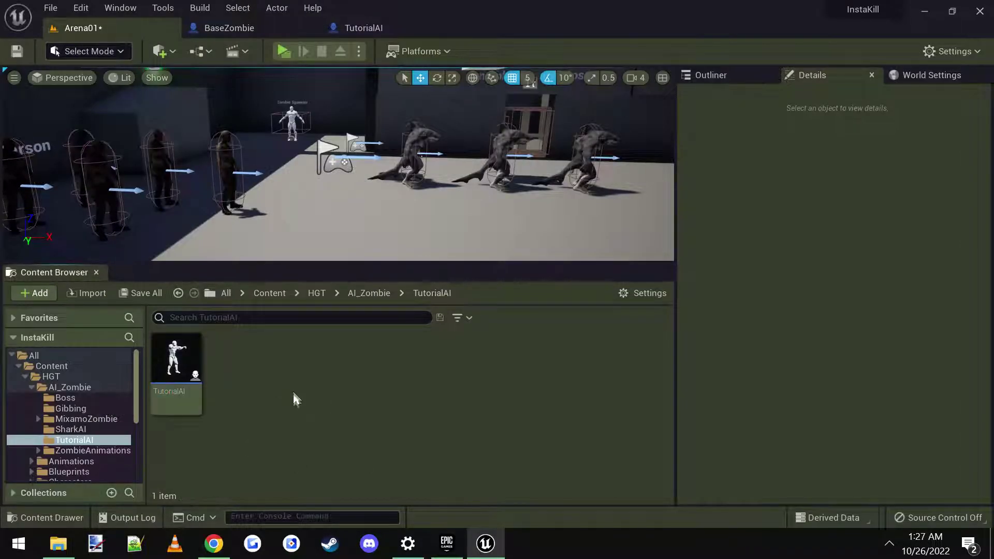
right_click(288, 384)
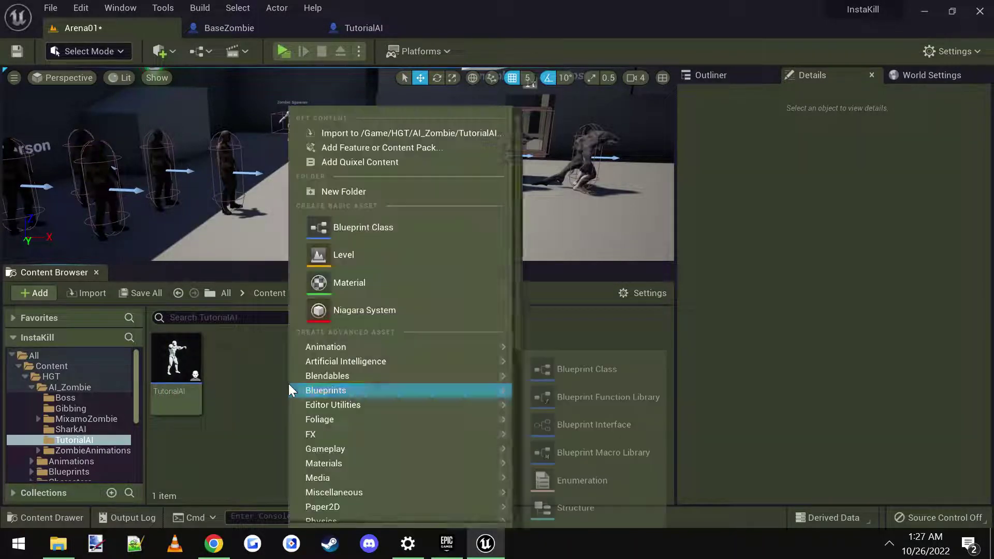
mouse_move(399, 365)
mouse_move(393, 348)
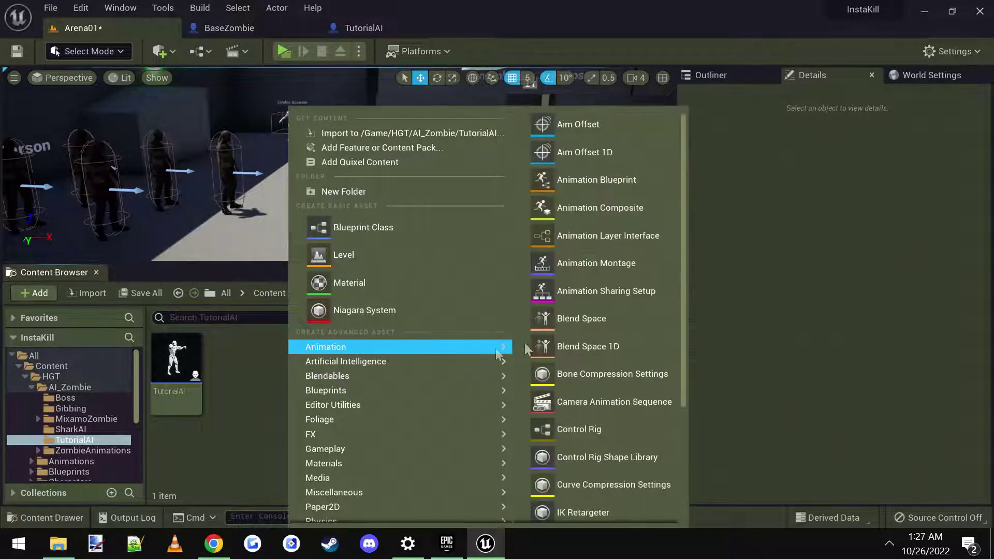
left_click(598, 182)
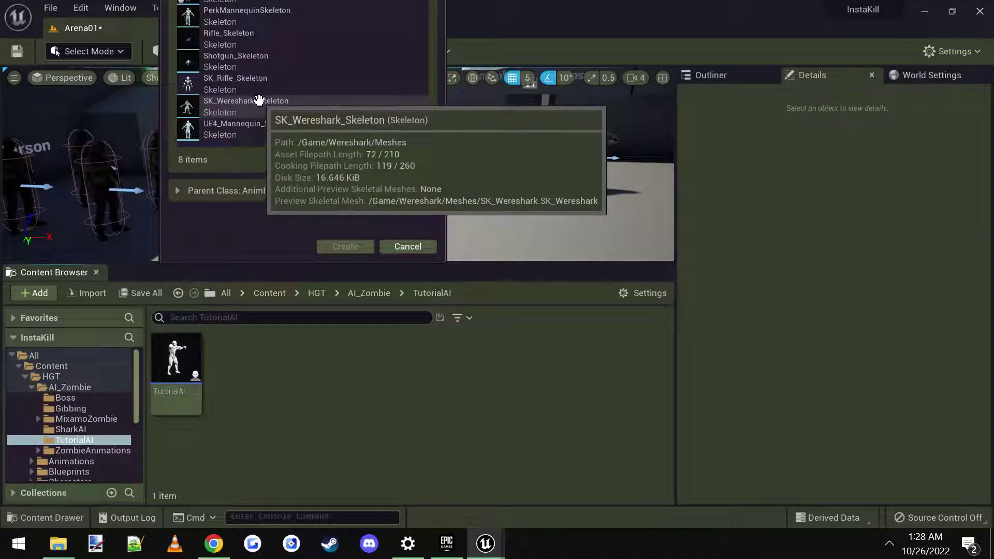
left_click(246, 1)
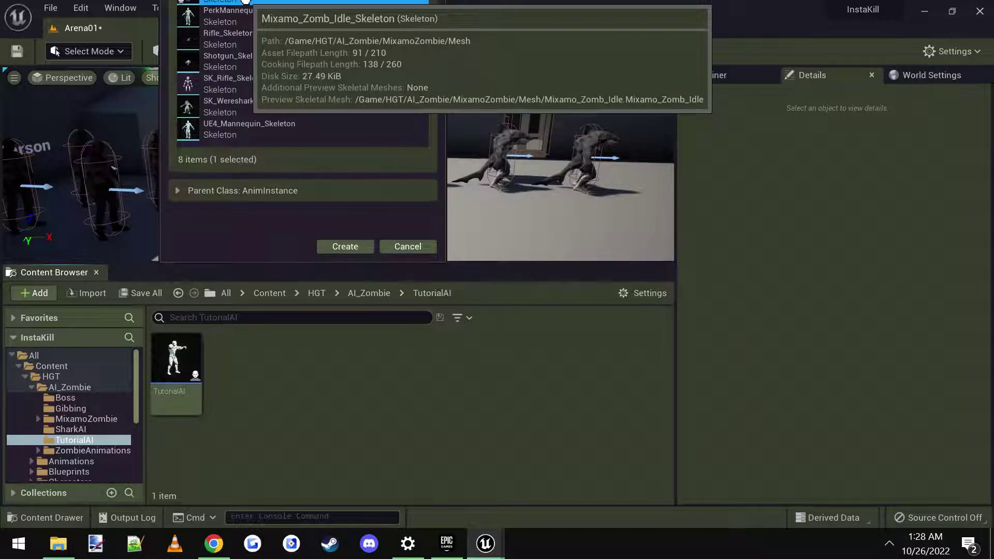
left_click(349, 244)
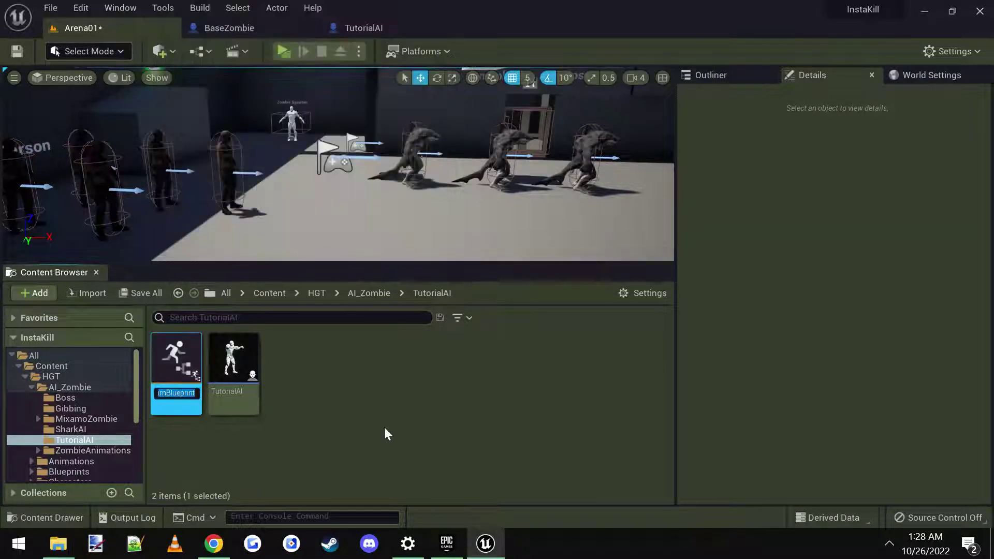
type("Tutorial")
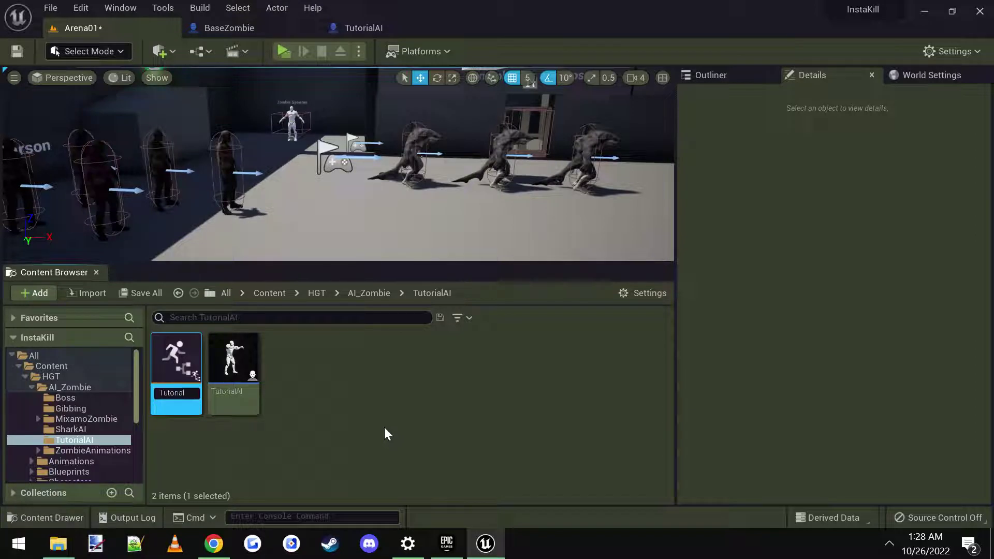
type("AnimBP")
key("Return")
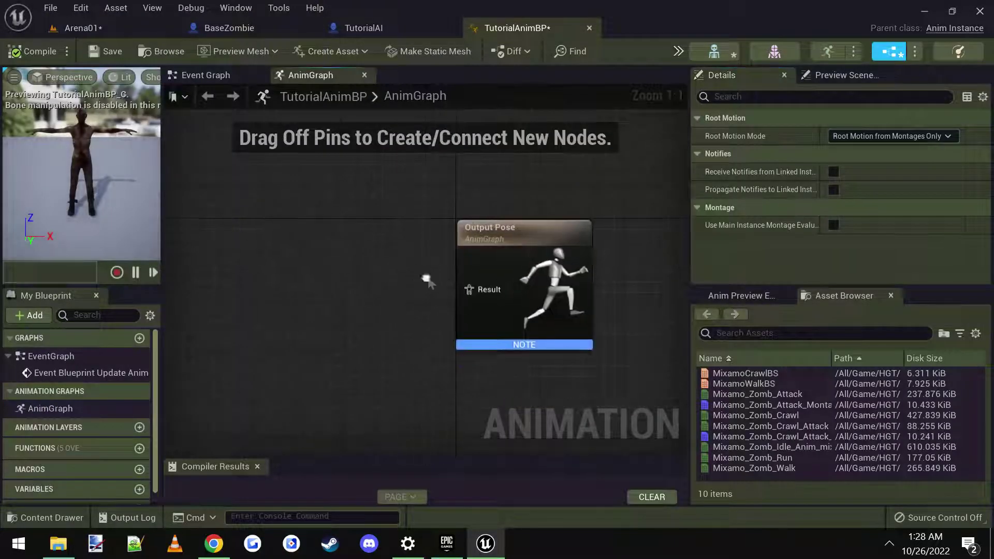
Show TutorialAnimBP's Event Graph and place the Try Get Pawn Owner node above the Event Blueprint Update Animation node
scroll(58, 212, "up", 3)
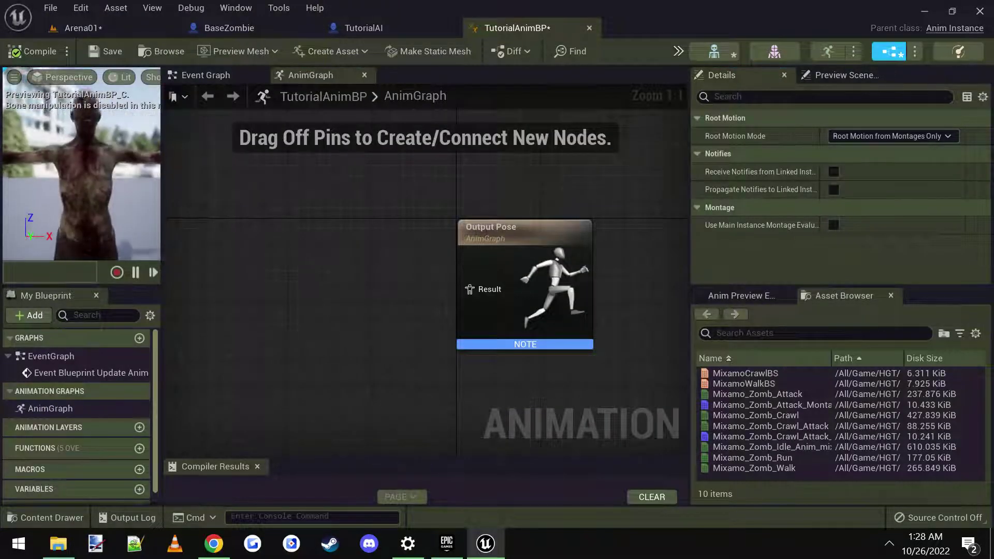
right_click_drag(353, 275, 396, 243)
left_click_drag(315, 76, 202, 76)
left_click(305, 75)
scroll(392, 282, "down", 2)
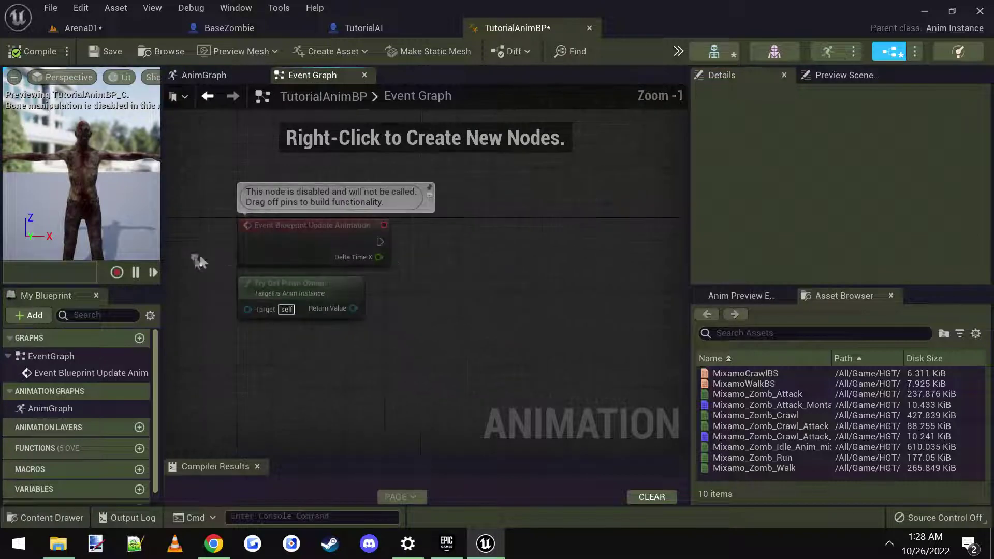
right_click_drag(409, 322, 426, 284)
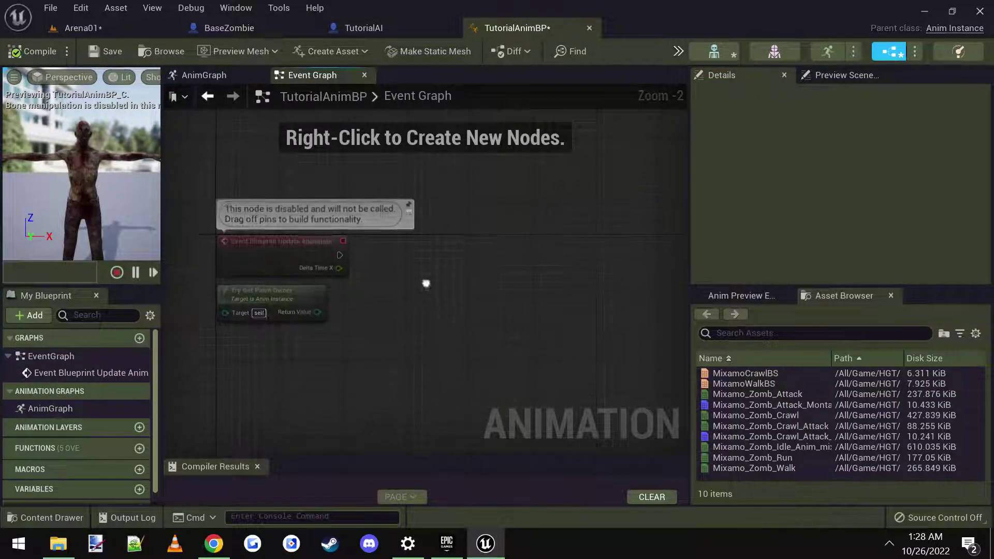
left_click_drag(293, 295, 314, 355)
left_click(373, 320)
right_click_drag(431, 291, 431, 336)
left_click_drag(284, 406, 288, 232)
Add an Event Blueprint Initialize Animation node and position it above the Try Get Pawn Owner node
left_click(277, 174)
right_click(279, 174)
type("ev")
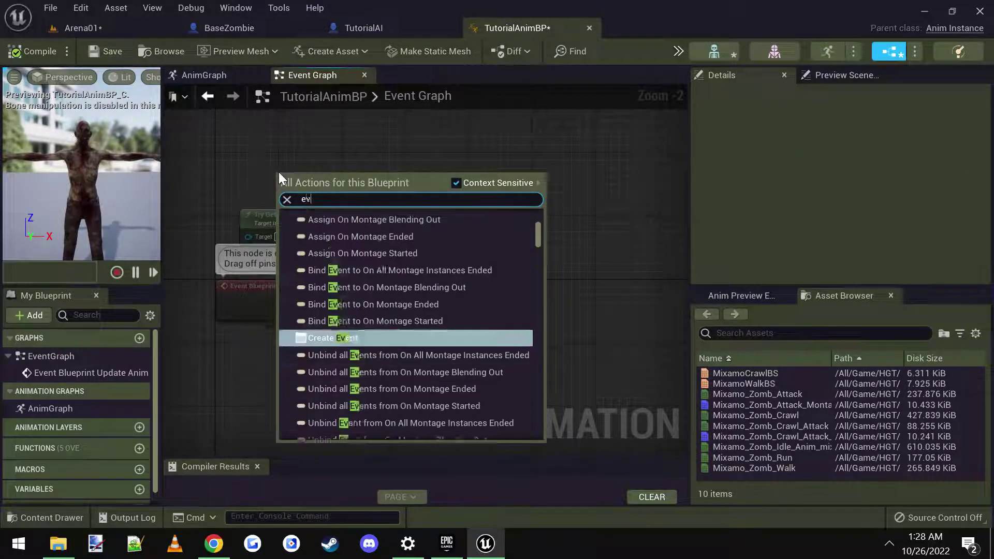
type("ent")
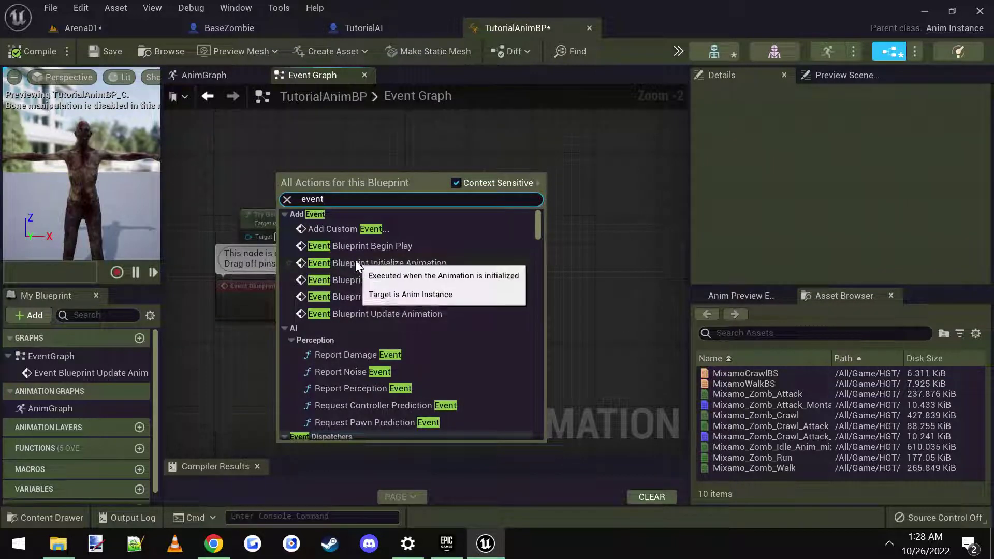
left_click(403, 265)
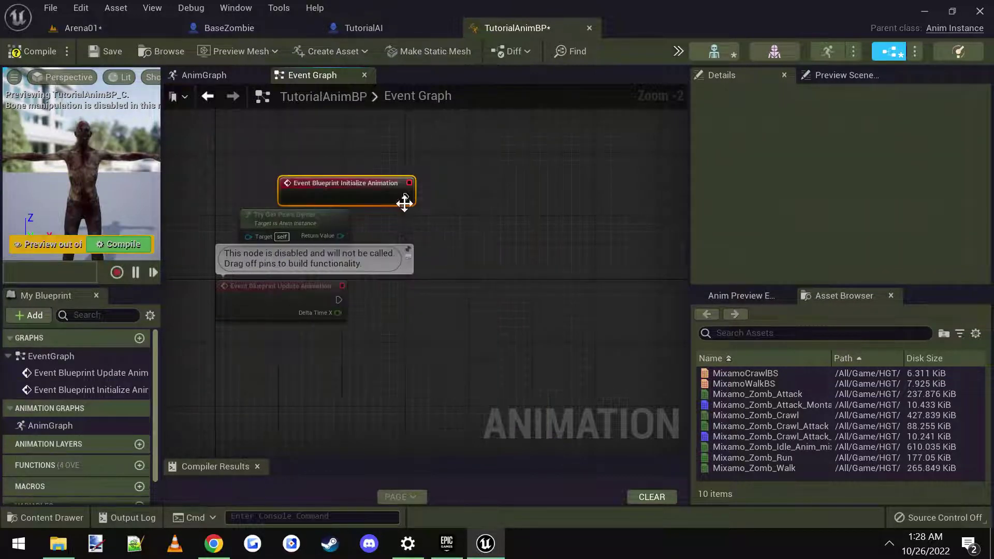
left_click_drag(381, 196, 349, 173)
scroll(332, 166, "up", 2)
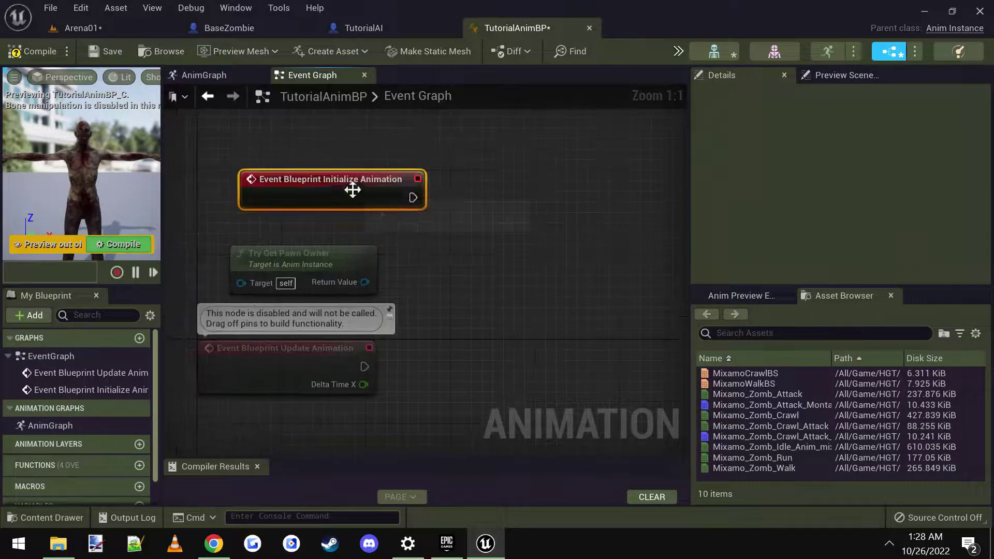
left_click(506, 236)
scroll(487, 230, "down", 1)
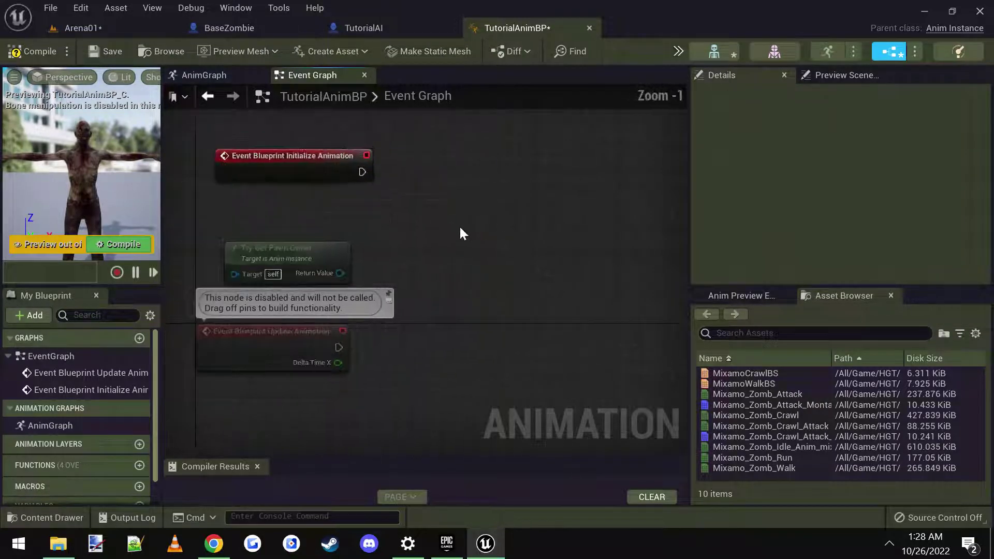
left_click(326, 251)
left_click_drag(341, 255, 444, 197)
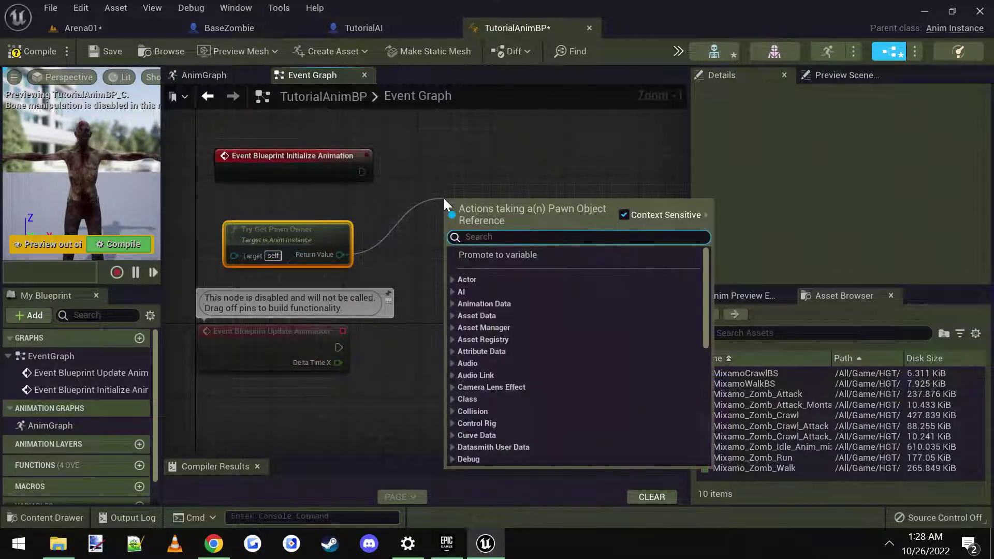
left_click(401, 165)
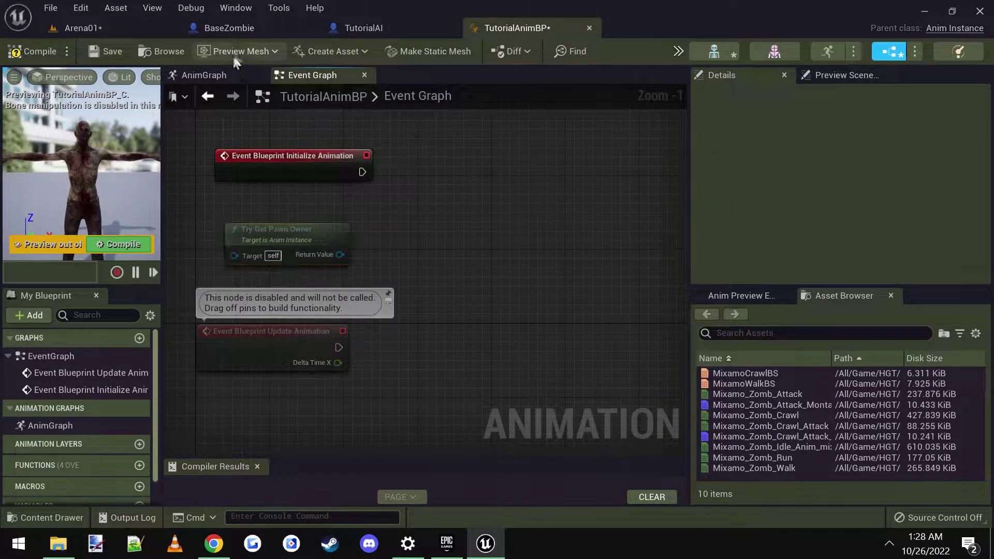
Locate the Anim Class asset used by BaseZombie's mesh component and open ZombieAnimBP
left_click(228, 30)
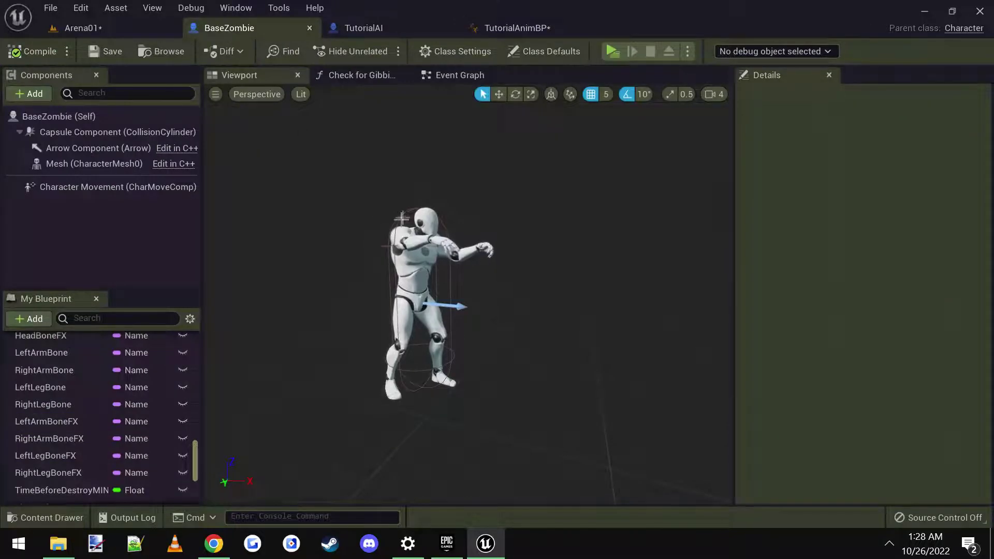
left_click(77, 163)
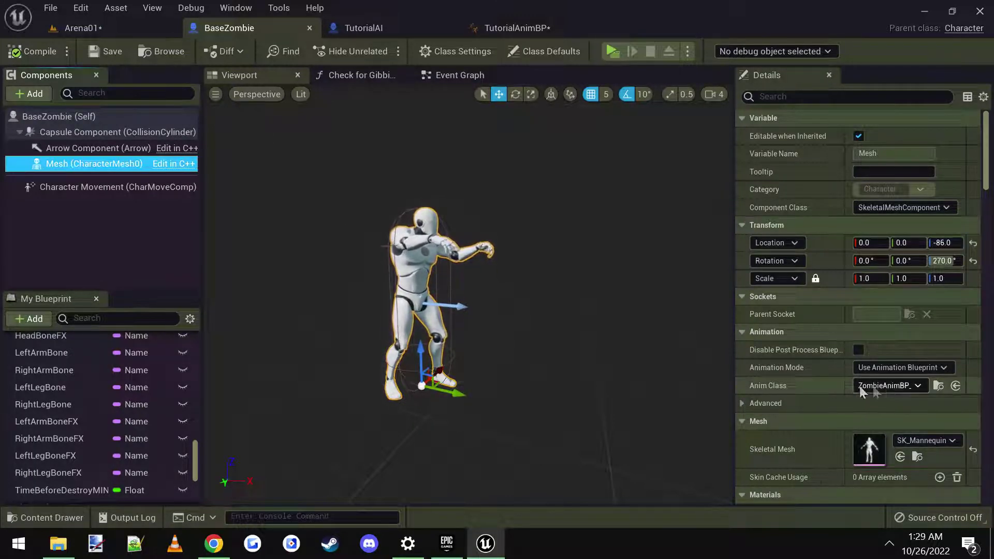
left_click_drag(841, 386, 825, 386)
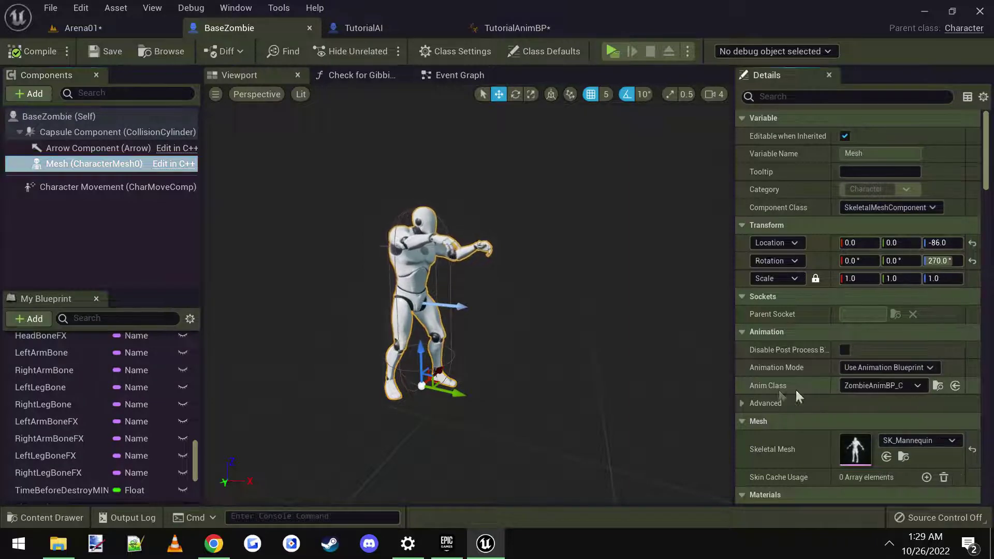
left_click(938, 386)
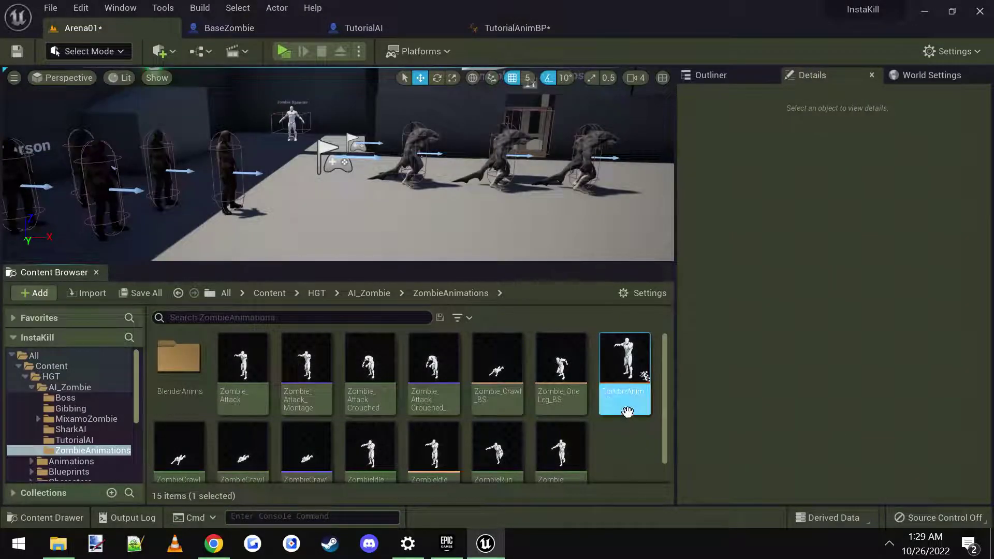
double_click(628, 364)
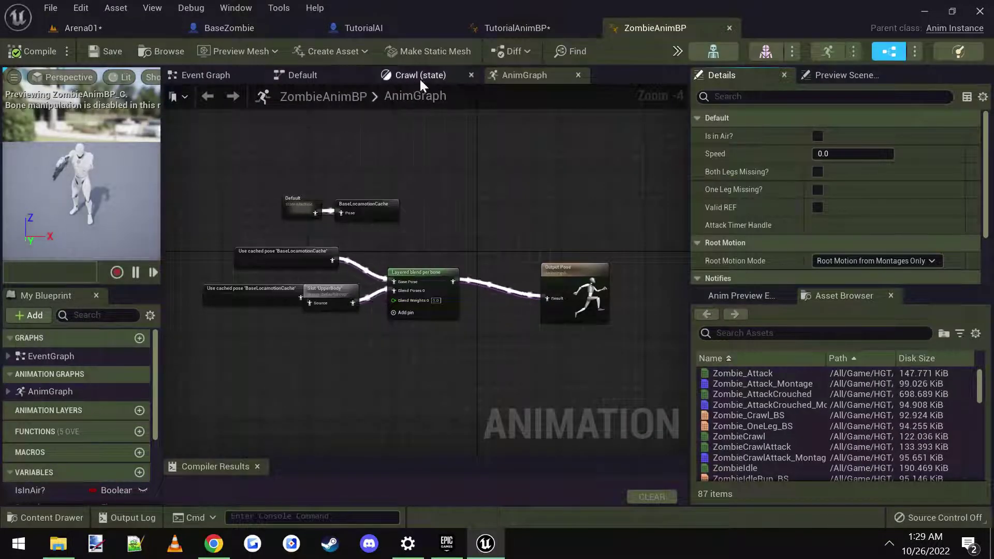
Close the Crawl state and Default state machine graphs in ZombieAnimBP and show its Event Graph
left_click(473, 76)
left_click(310, 76)
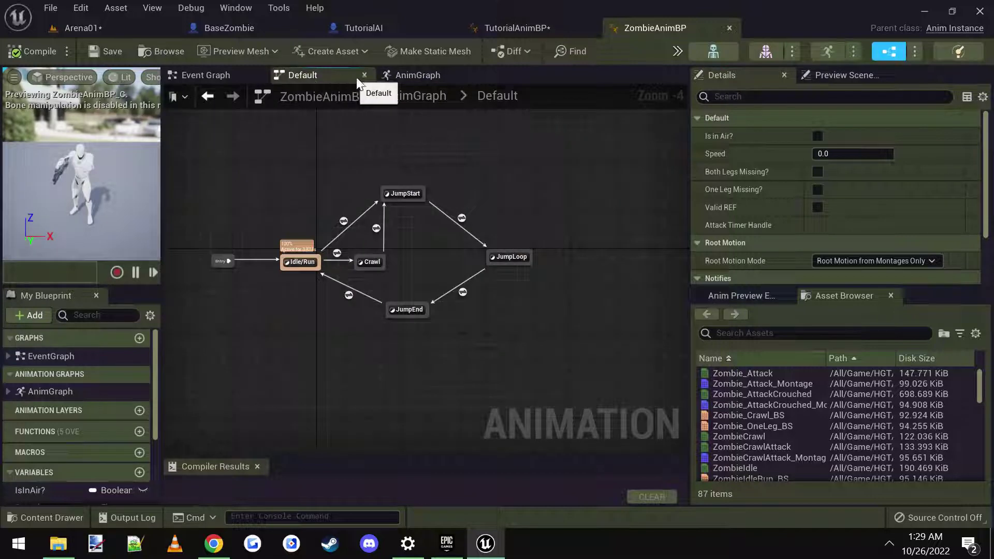
left_click(363, 75)
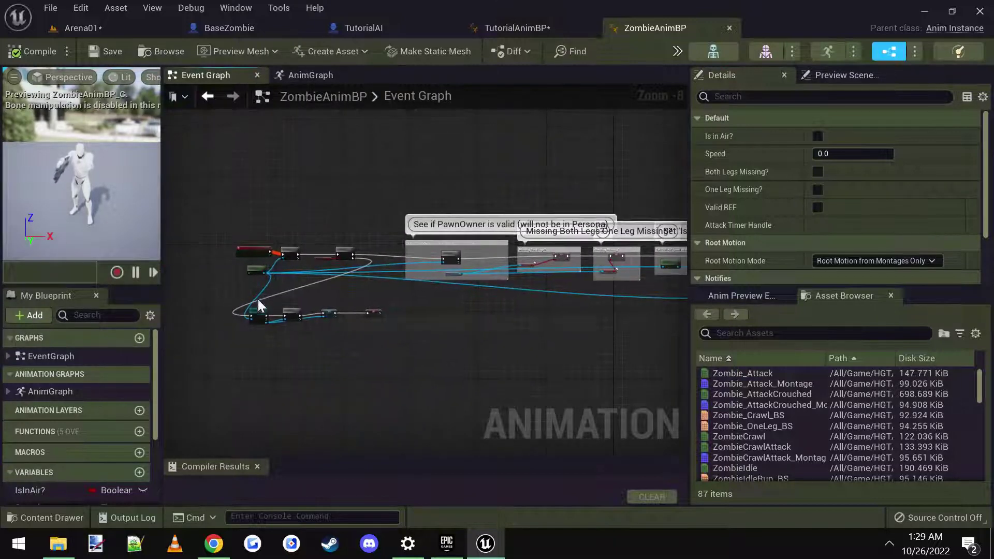
Copy the Cast To BaseZombie, Is Valid and Set Zombie Character REF nodes from ZombieAnimBP into TutorialAnimBP's Event Graph
scroll(261, 301, "up", 5)
right_click_drag(330, 306, 334, 339)
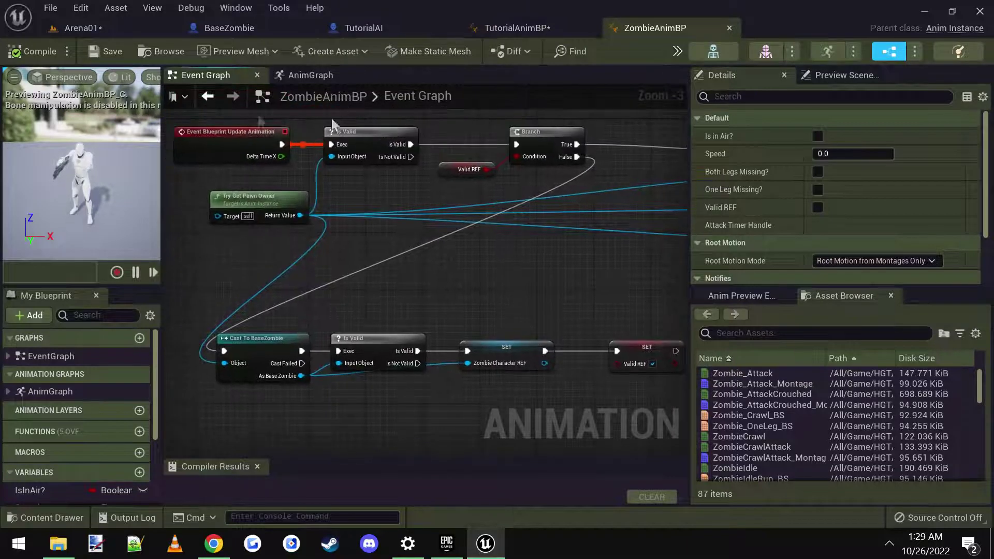
right_click_drag(315, 407, 278, 363)
left_click_drag(237, 359, 522, 269)
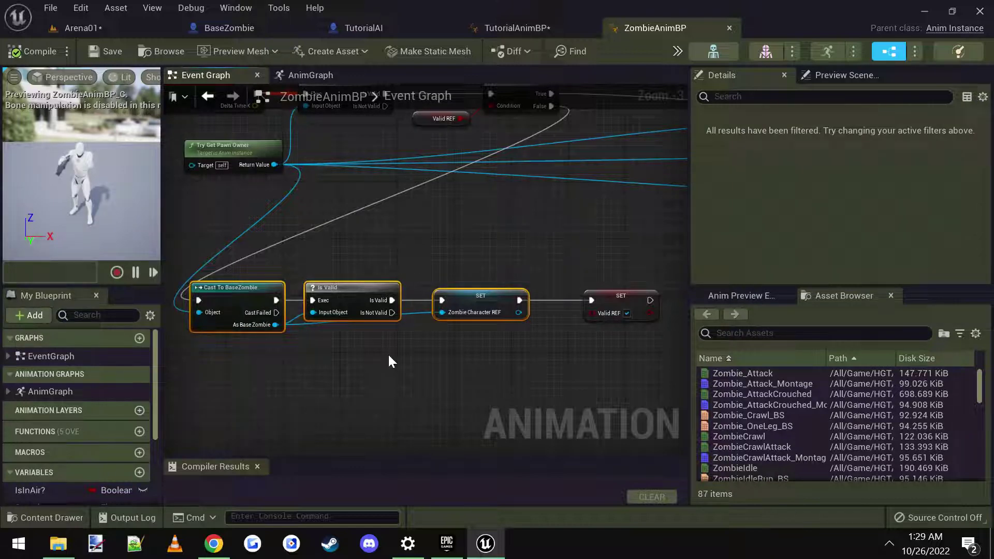
left_click(517, 27)
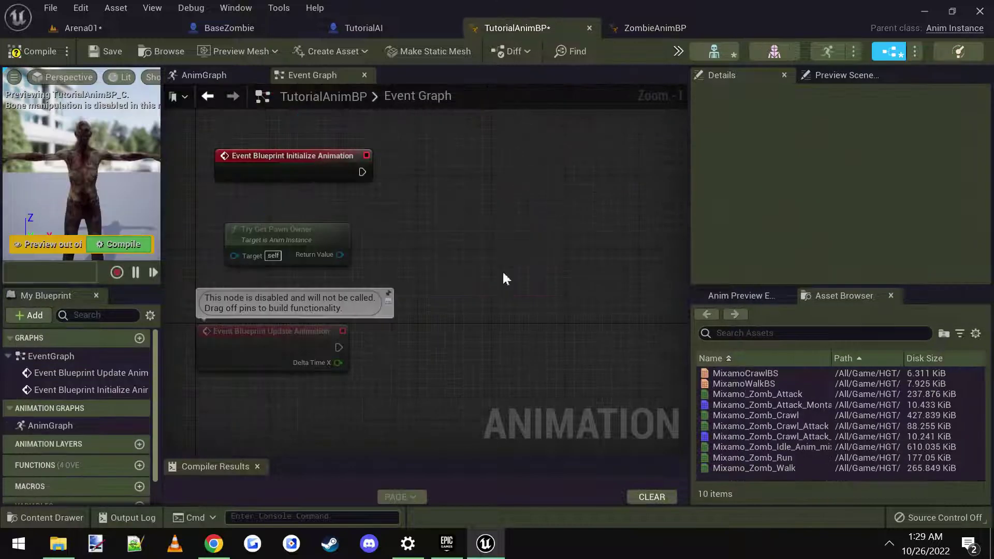
key("ctrl+v")
Align the pasted nodes with Event Blueprint Initialize Animation, then wire that event and Try Get Pawn Owner into Cast To BaseZombie
left_click_drag(439, 260, 448, 186)
left_click_drag(315, 194, 398, 193)
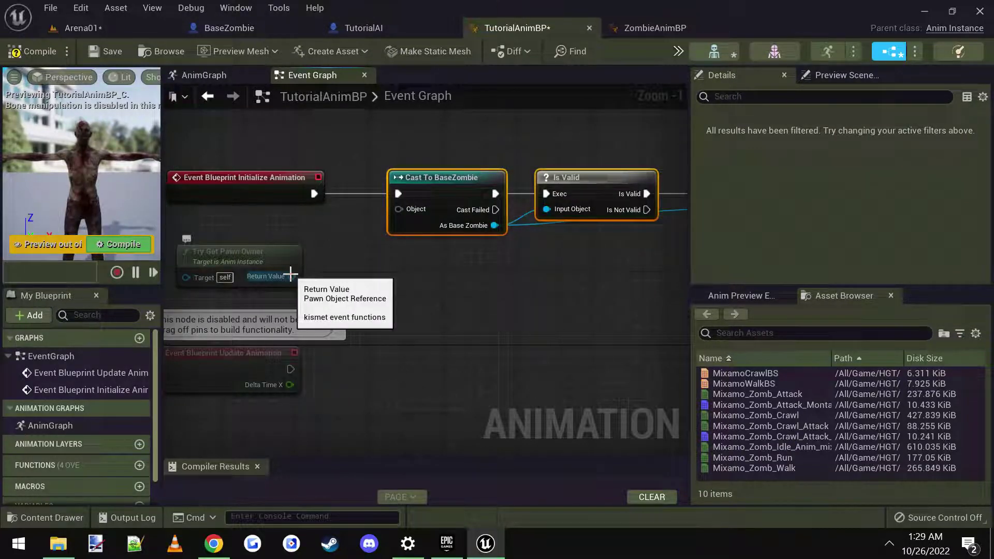
left_click_drag(291, 276, 399, 211)
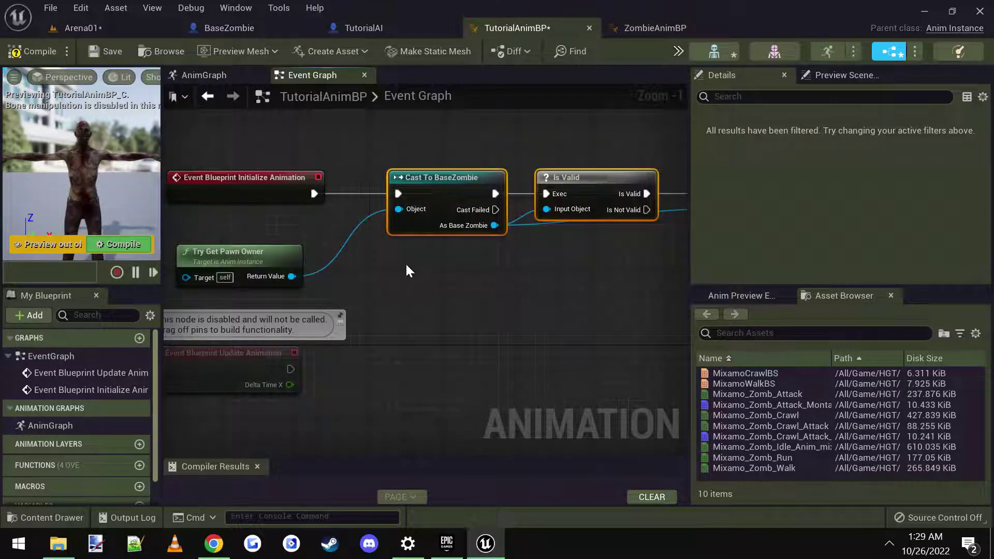
Create the missing ZombieCharacterREF variable from the pasted Set node, then compile and save TutorialAnimBP
scroll(436, 272, "down", 1)
right_click_drag(462, 269, 366, 266)
left_click(577, 199)
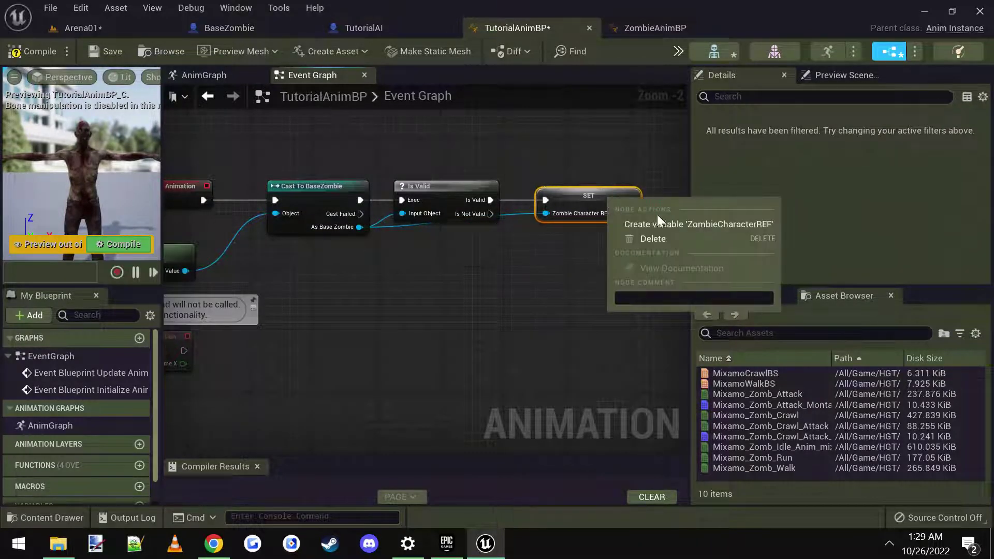
left_click(424, 286)
right_click_drag(424, 286, 459, 280)
left_click(31, 51)
left_click(105, 55)
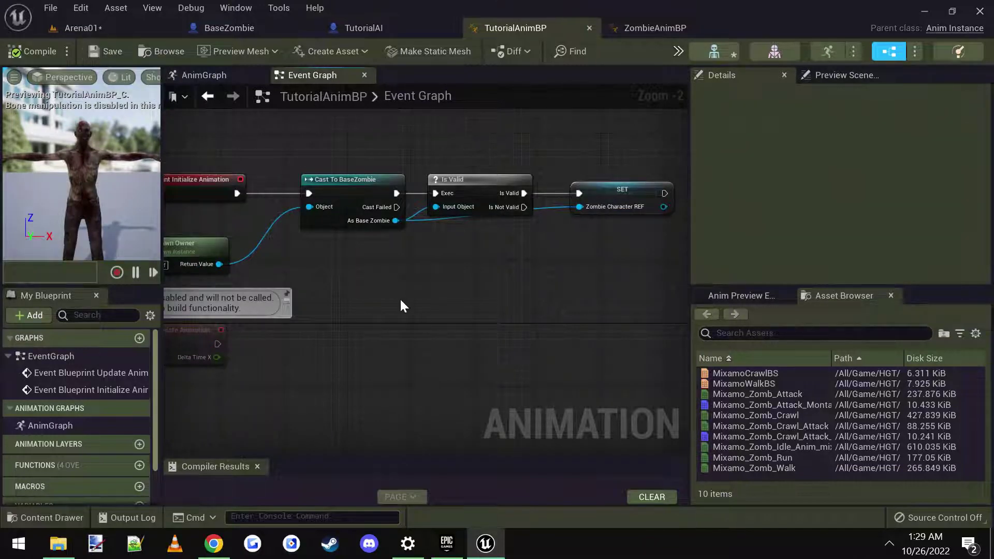
Move the Try Get Pawn Owner node slightly closer beneath the Event Blueprint Initialize Animation node
right_click_drag(400, 299, 441, 287)
left_click_drag(255, 237, 269, 228)
right_click_drag(417, 319, 412, 262)
left_click(390, 311)
scroll(390, 310, "down", 1)
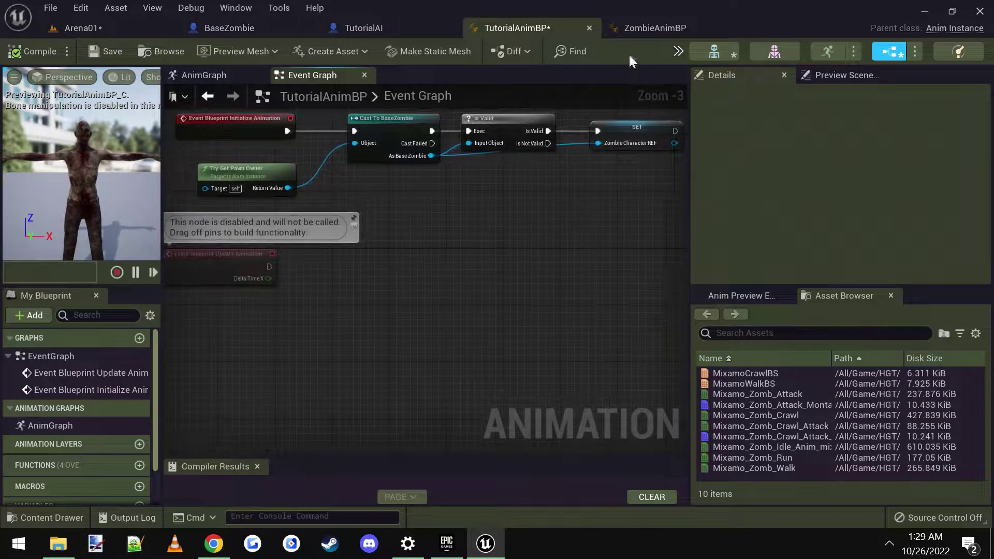
In ZombieAnimBP's Event Graph, move the Zombie Character REF node out of the PawnOwner comment to just below the Missing Both Legs? comment
left_click(654, 26)
right_click_drag(555, 209, 489, 316)
scroll(487, 317, "down", 1)
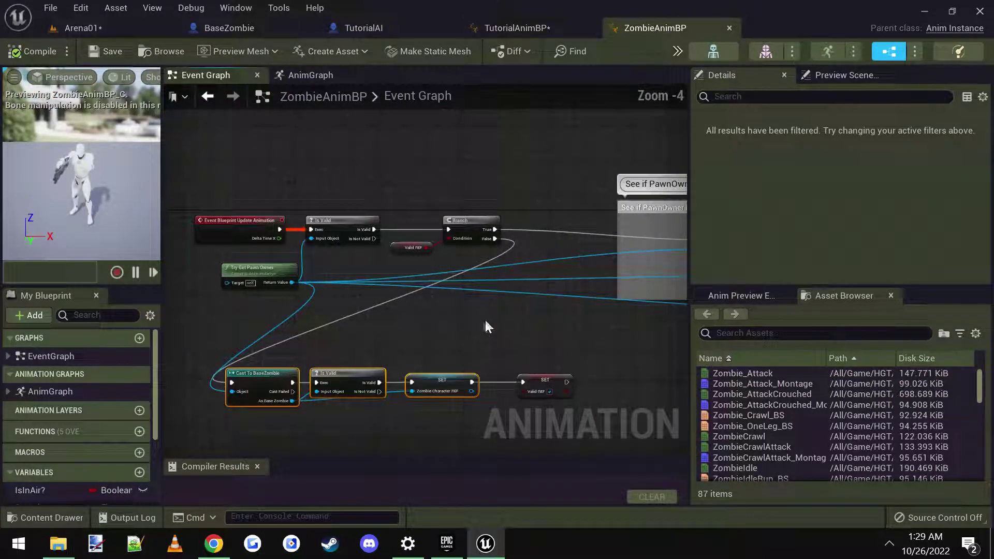
left_click(486, 327)
right_click_drag(545, 331, 187, 327)
scroll(237, 343, "down", 1)
right_click_drag(393, 371, 291, 354)
scroll(271, 288, "up", 3)
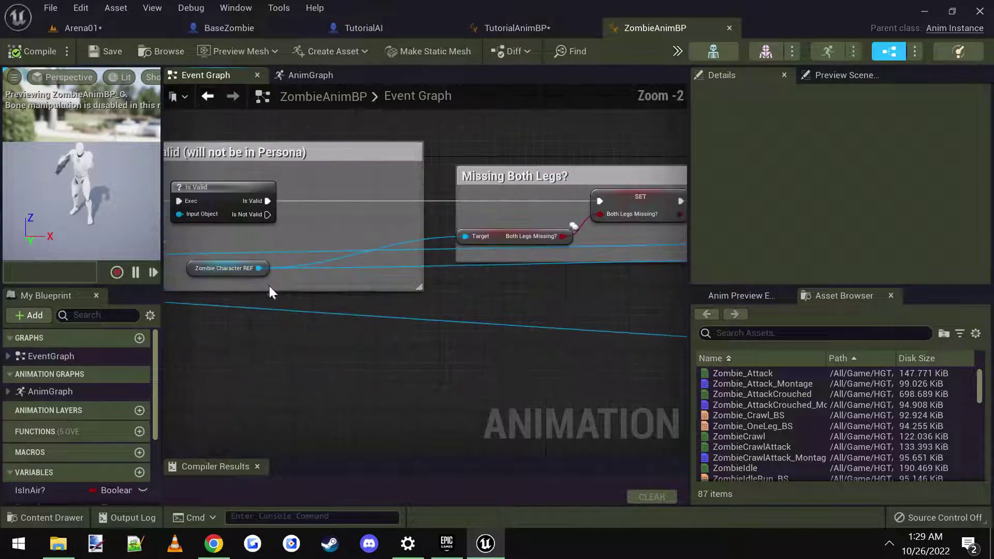
left_click_drag(245, 269, 529, 298)
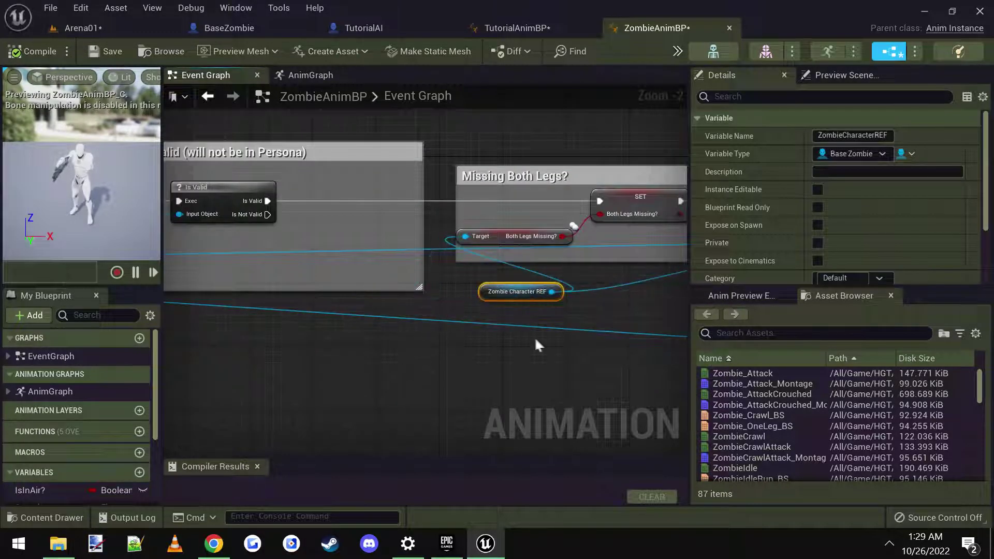
Copy the Missing Both Legs?, One Leg Missing?, Set 'IsInAir' and Setting 'Speed' groups with Zombie Character REF into TutorialAnimBP's Event Graph
scroll(518, 339, "down", 1)
right_click_drag(515, 349, 266, 336)
scroll(317, 371, "down", 3)
scroll(266, 337, "up", 1)
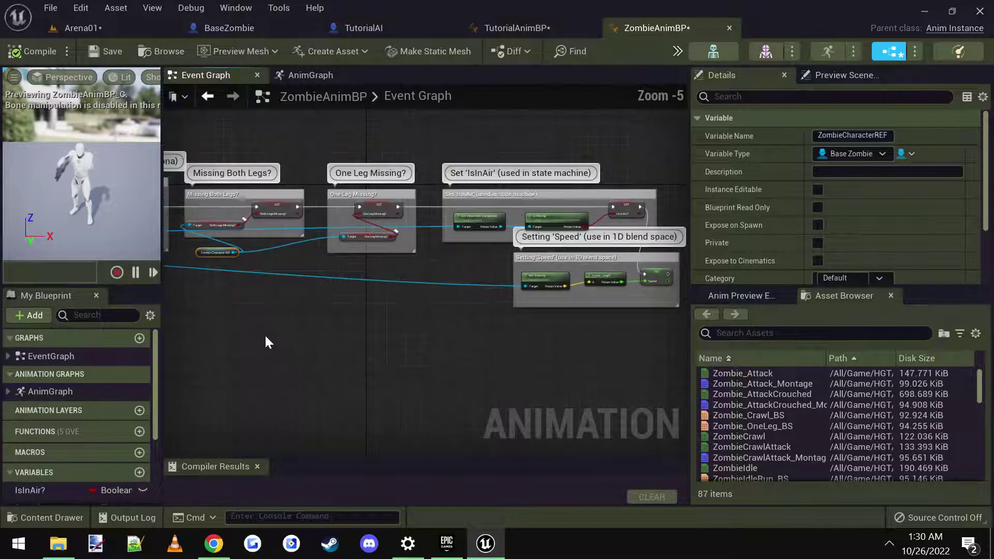
left_click(265, 336)
left_click_drag(189, 131, 676, 347)
right_click_drag(332, 355, 596, 362)
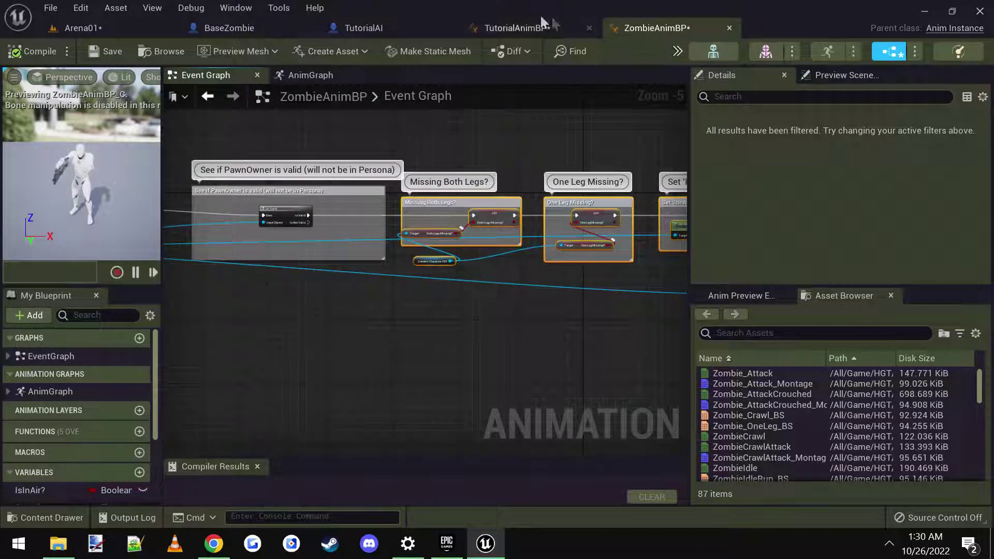
left_click(510, 22)
key("ctrl+v")
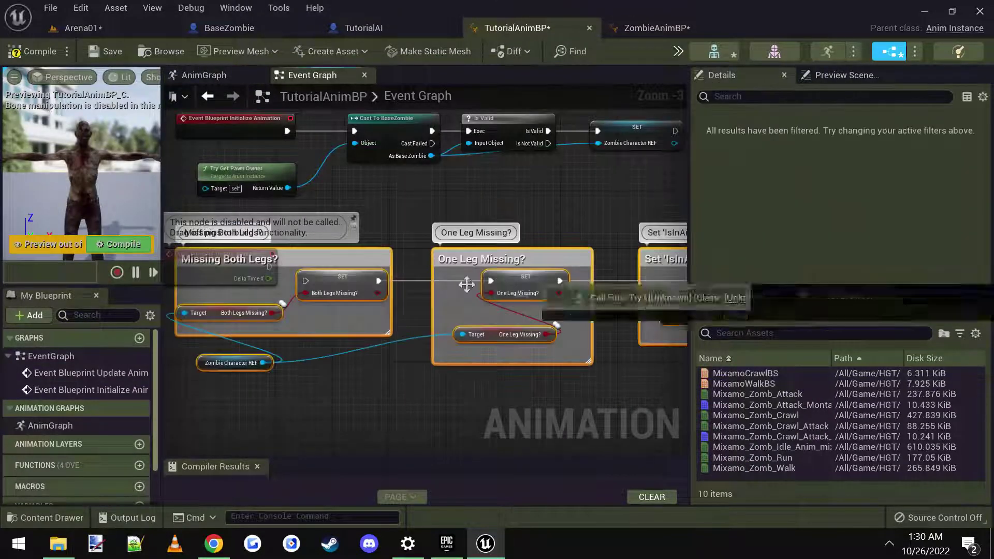
Place the pasted groups beside Event Blueprint Update Animation and wire that event into the Both Legs Missing? Set node
left_click_drag(317, 272, 484, 253)
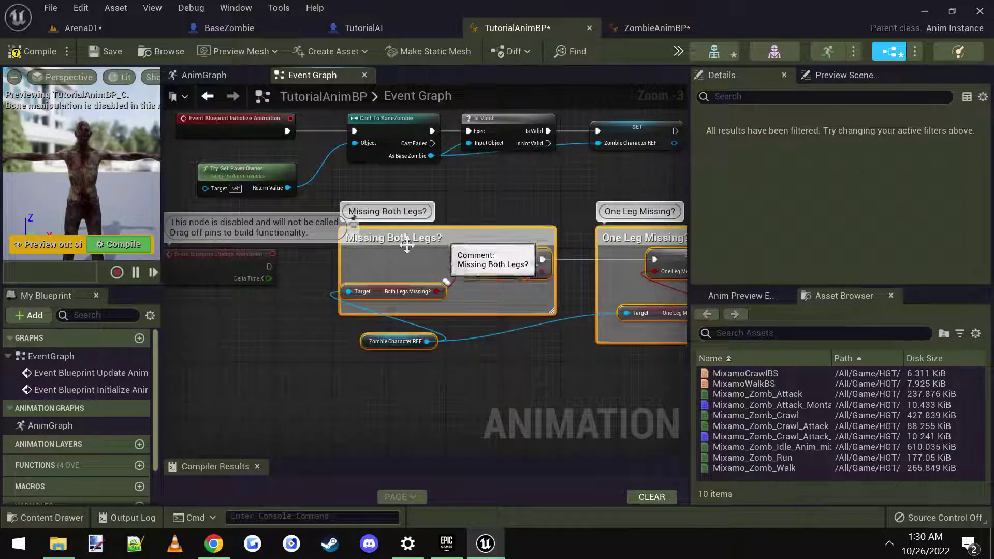
scroll(271, 259, "up", 1)
left_click_drag(272, 269, 483, 246)
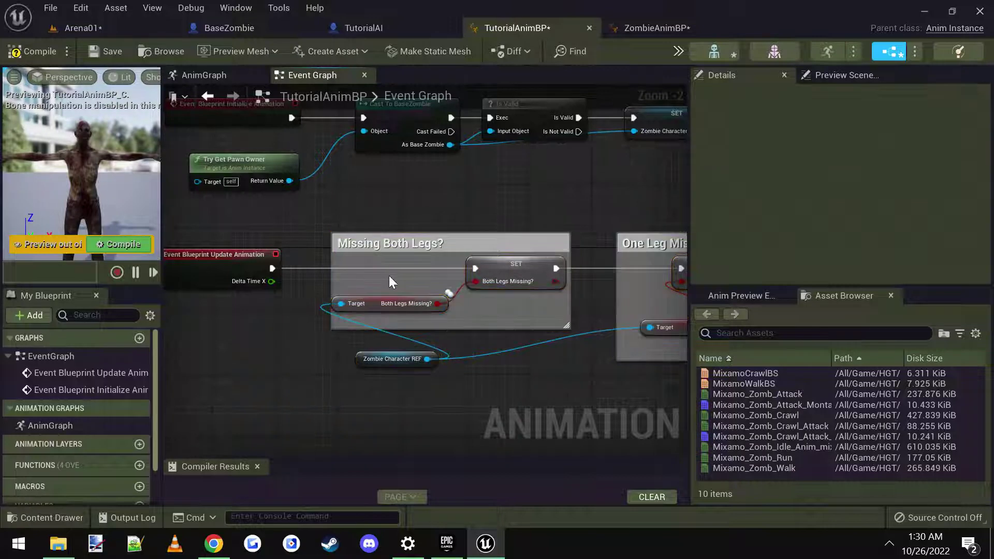
Create the missing BothLegsMissing? and OneLegMissing? variables from their pasted Set nodes
scroll(457, 287, "up", 2)
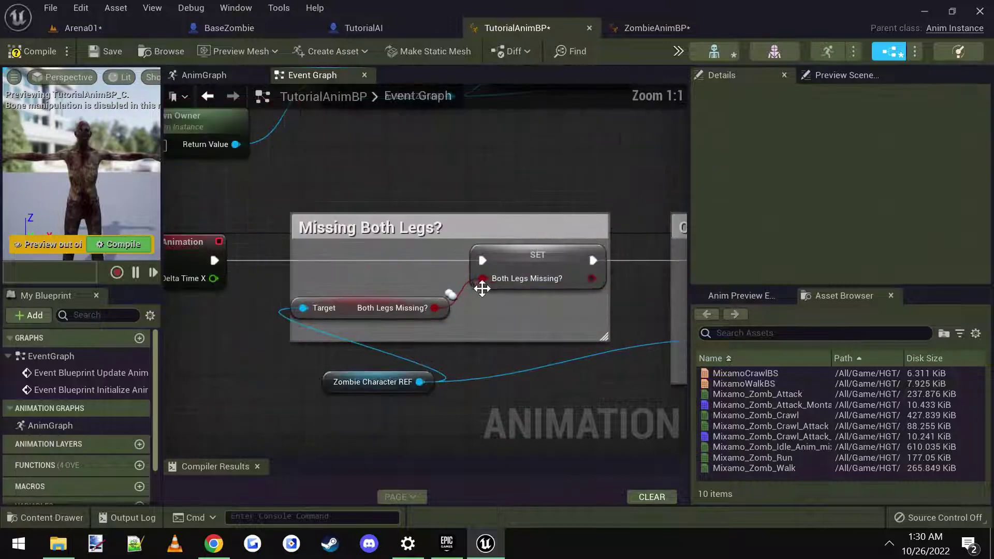
right_click(514, 262)
left_click(584, 291)
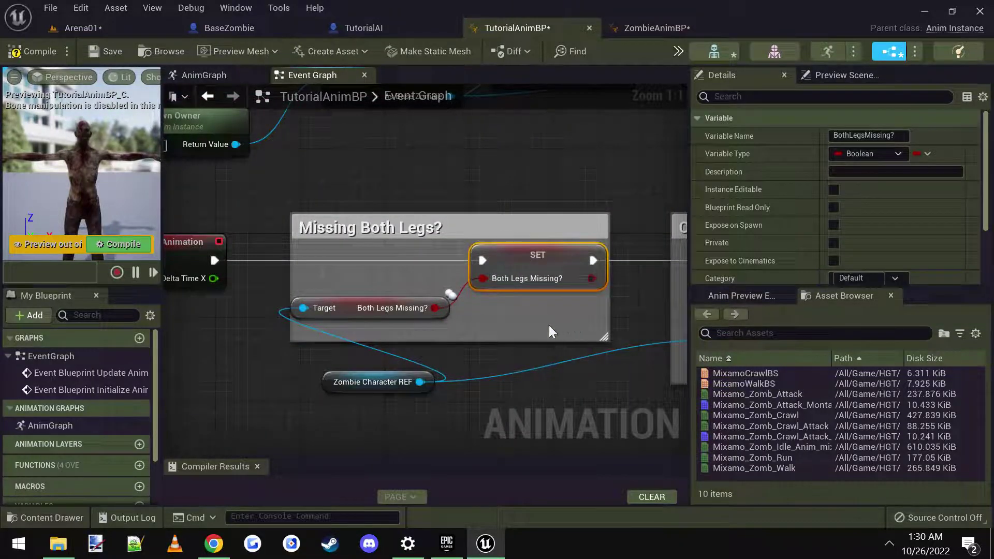
scroll(549, 326, "down", 2)
right_click_drag(561, 328, 371, 314)
left_click(555, 259)
right_click(555, 259)
left_click(603, 285)
Wire Try Get Pawn Owner's return value through a reroute node into the targets of Get Movement Component and Get Velocity
right_click_drag(630, 346, 299, 340)
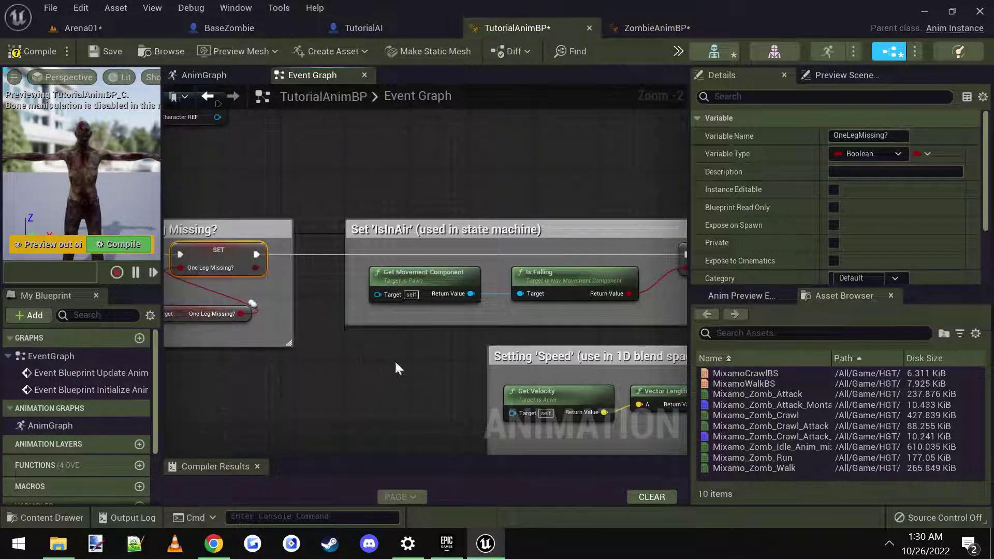
left_click(371, 363)
right_click_drag(372, 363, 465, 361)
scroll(586, 257, "down", 3)
right_click_drag(150, 267, 282, 260)
scroll(281, 259, "up", 4)
left_click_drag(370, 248, 522, 392)
right_click_drag(458, 379, 281, 217)
double_click(320, 266)
left_click_drag(277, 201, 499, 347)
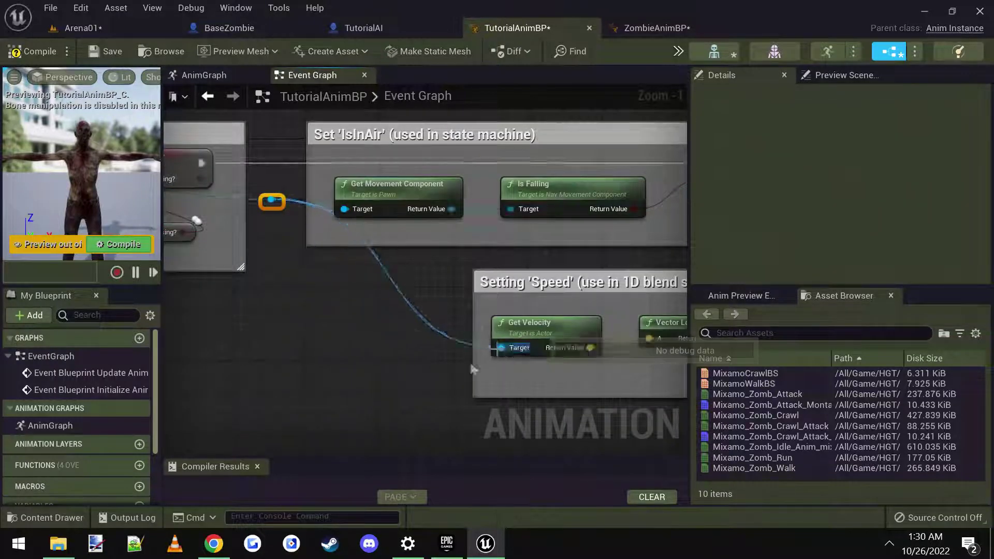
Create the missing IsInAir? and Speed variables from their Set nodes, then compile and save TutorialAnimBP
right_click_drag(499, 346, 365, 287)
scroll(547, 228, "down", 2)
right_click_drag(539, 202, 562, 211)
left_click(571, 192)
right_click(570, 191)
left_click(628, 222)
left_click(573, 321)
right_click(573, 321)
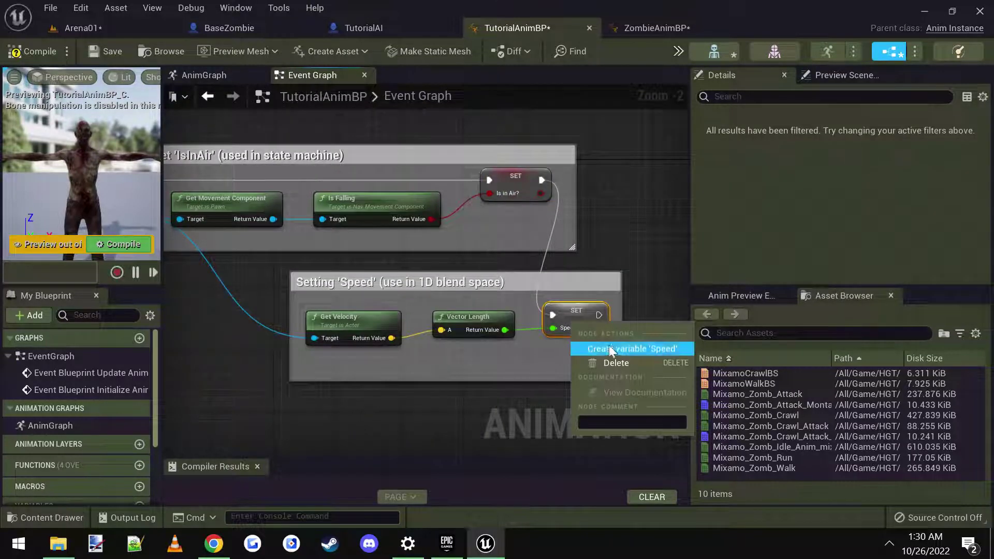
left_click(611, 346)
left_click(33, 50)
left_click(107, 51)
Review the finished Event Graph, from the Set 'IsInAir' and Setting 'Speed' groups back to the two animation events
right_click_drag(555, 314, 597, 338)
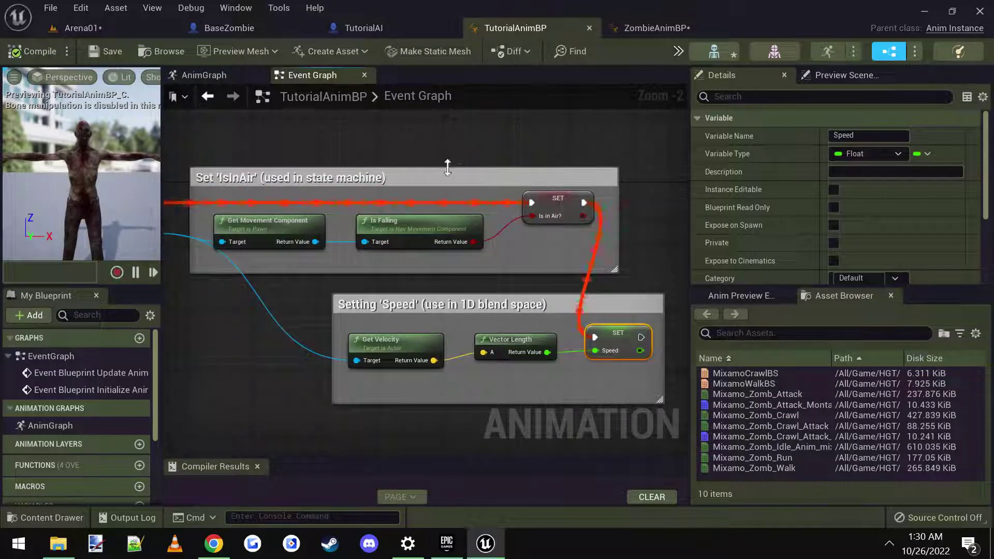
left_click(401, 179)
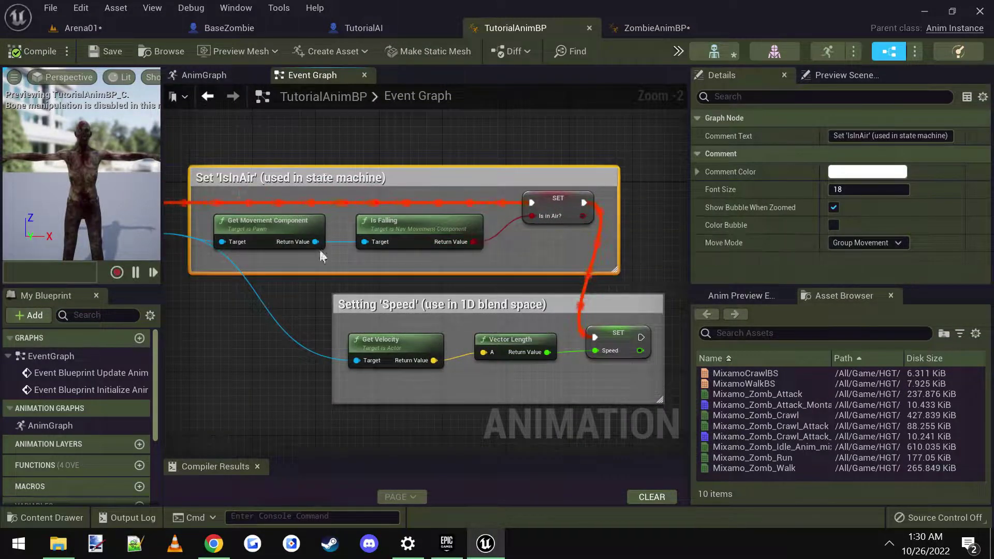
right_click_drag(482, 247, 523, 297)
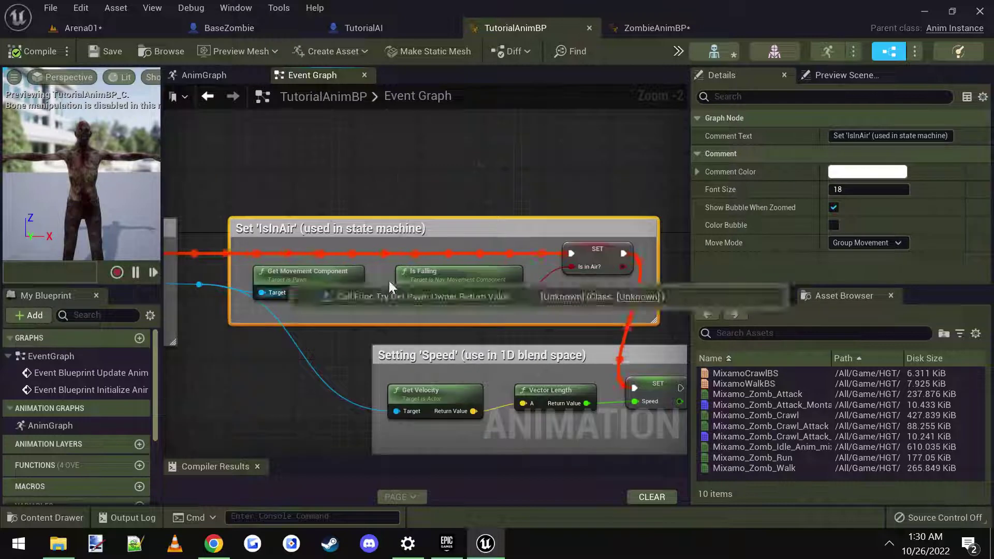
scroll(426, 176, "down", 1)
left_click(425, 176)
right_click_drag(426, 176, 456, 172)
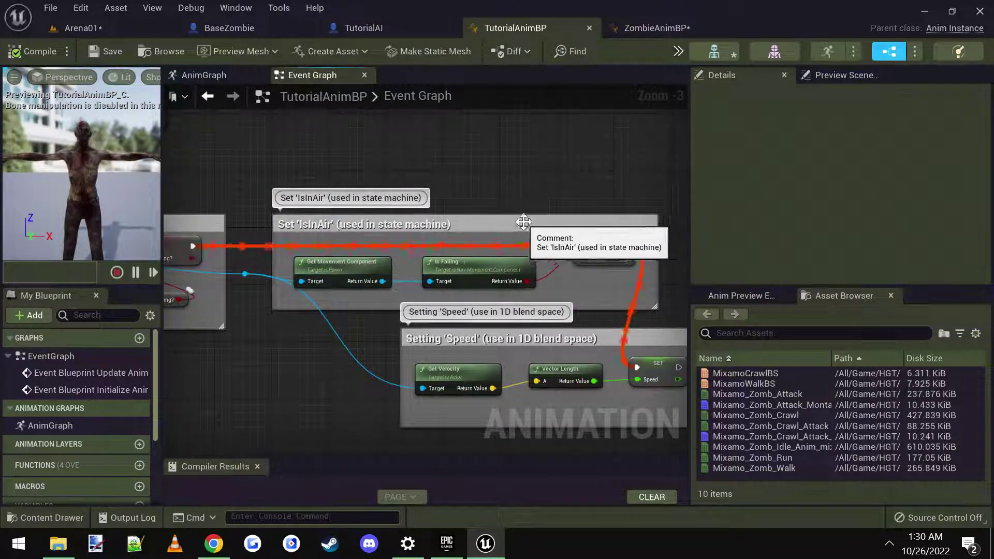
right_click_drag(464, 191, 656, 239)
scroll(539, 187, "down", 1)
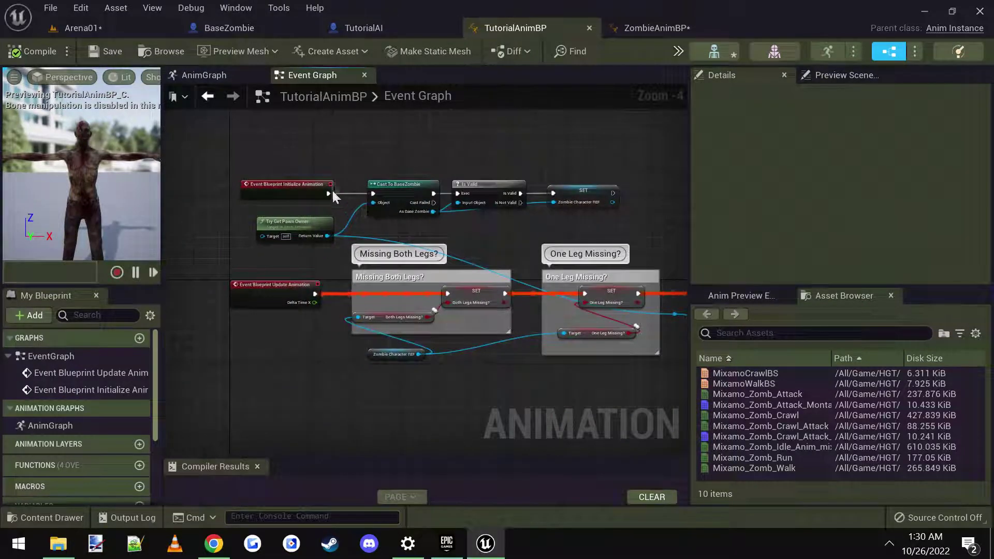
scroll(332, 189, "up", 1)
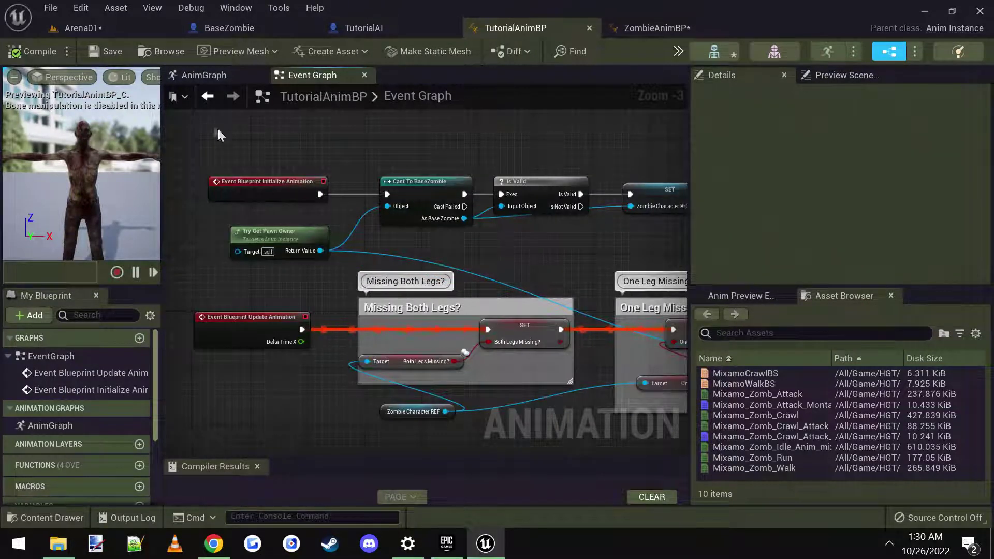
Open the AnimGraph of TutorialAnimBP and then the AnimGraph of ZombieAnimBP
left_click(200, 76)
right_click_drag(402, 248, 466, 262)
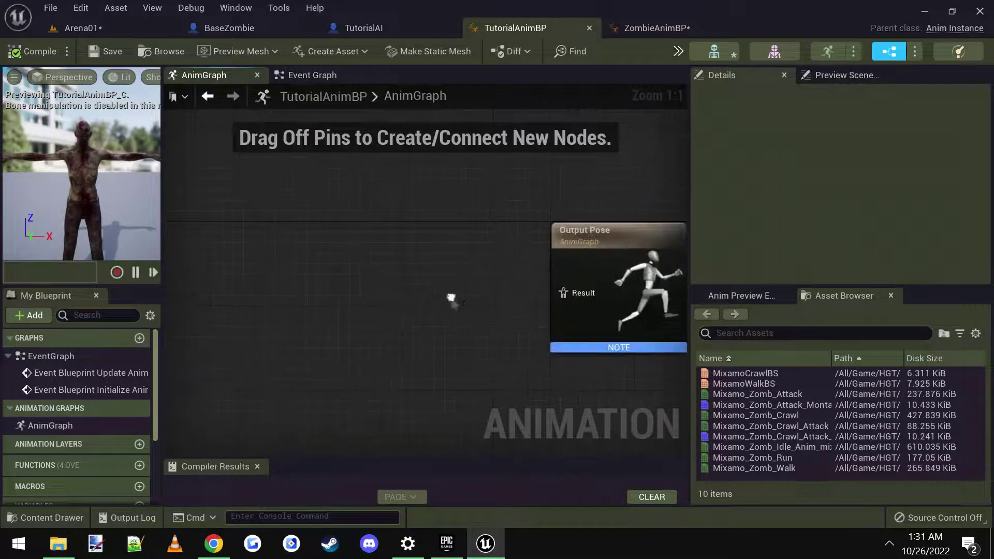
scroll(438, 303, "down", 1)
right_click_drag(438, 303, 449, 294)
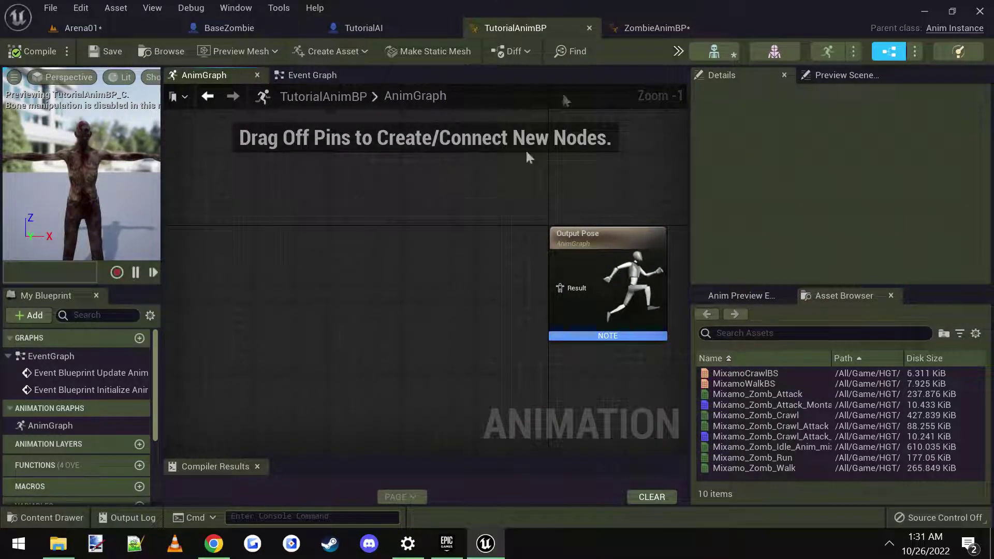
left_click(650, 28)
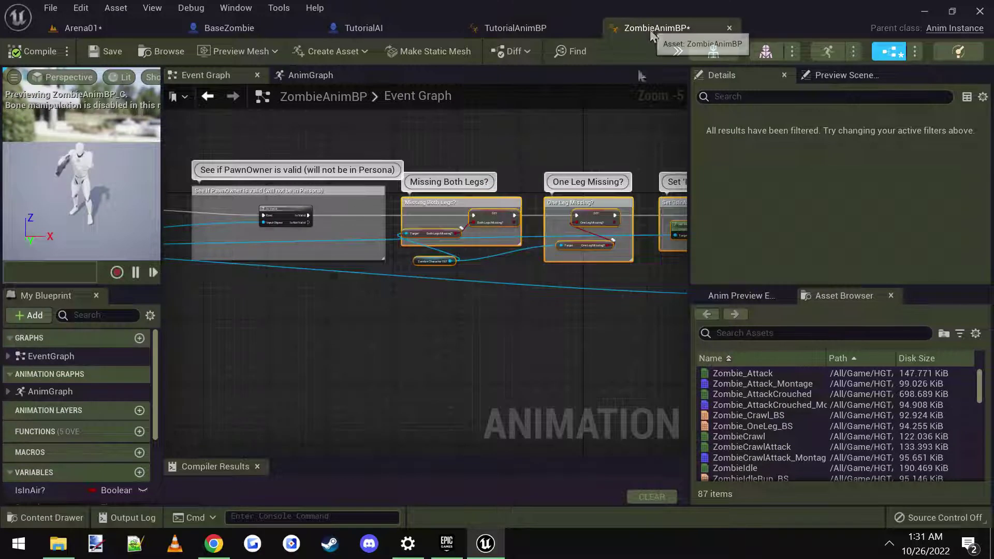
left_click(310, 78)
Copy the Default state machine, BaseLocamotionCache, both cached poses, Slot 'UpperBody' and Layered blend per bone nodes from ZombieAnimBP into TutorialAnimBP's AnimGraph
scroll(285, 246, "up", 2)
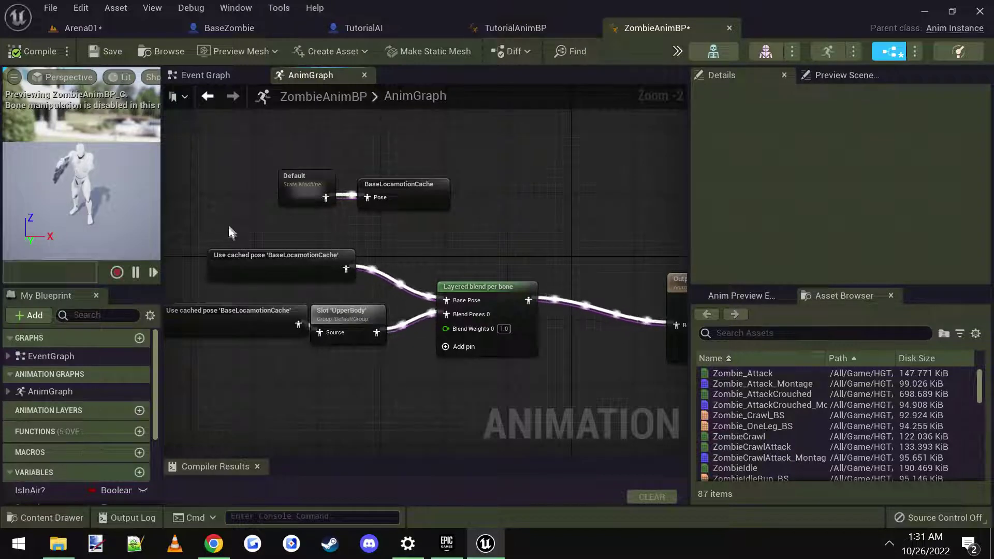
scroll(223, 215, "down", 1)
left_click_drag(201, 158, 462, 361)
right_click_drag(493, 391, 517, 355)
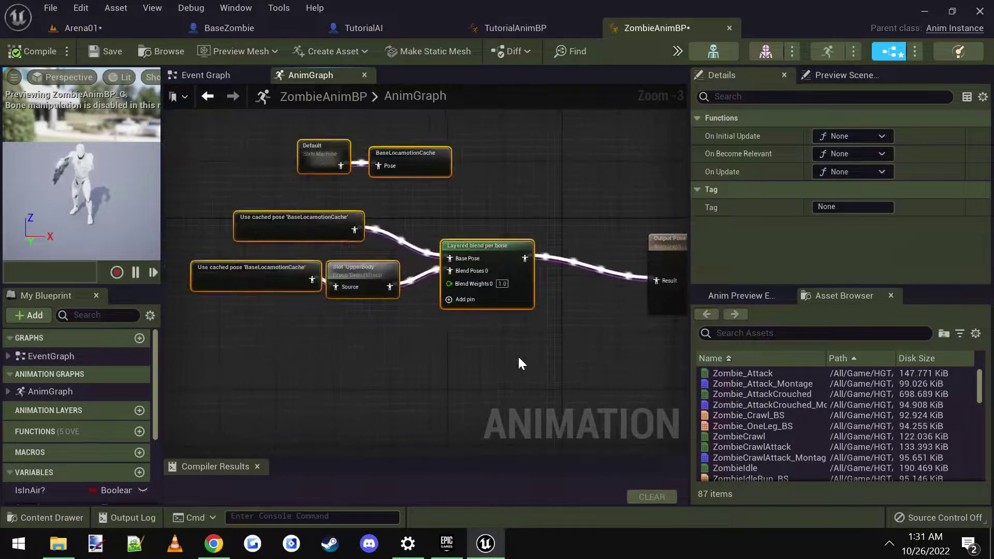
left_click(508, 27)
scroll(387, 272, "down", 2)
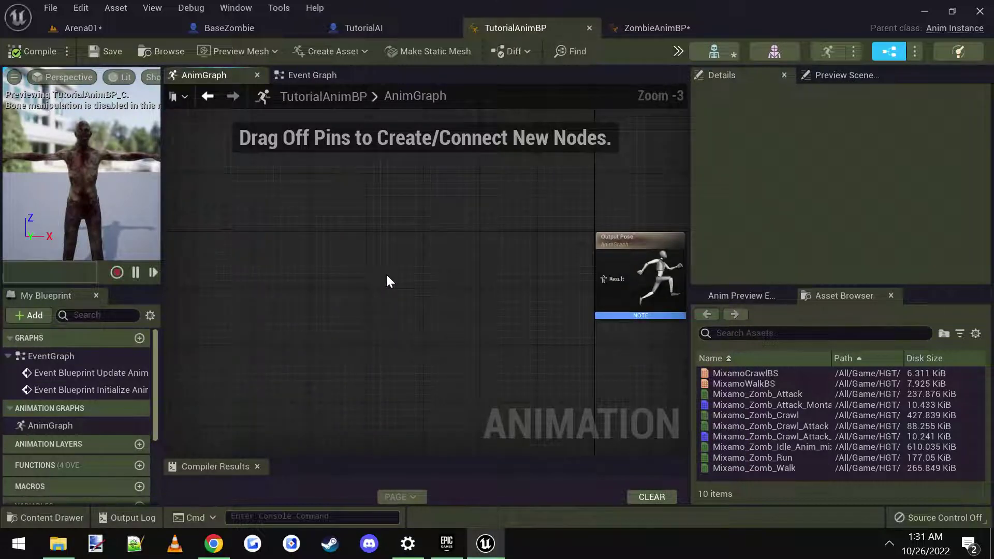
key("ctrl+v")
Connect Layered blend per bone to the Output Pose result and move the pasted nodes into line with it
left_click_drag(582, 324, 609, 282)
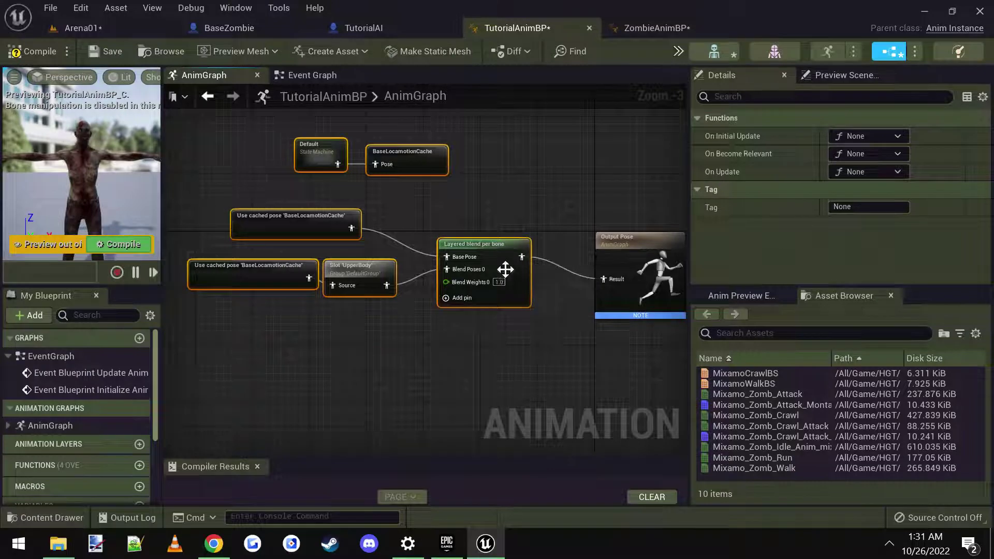
left_click_drag(506, 241, 542, 263)
scroll(455, 206, "up", 2)
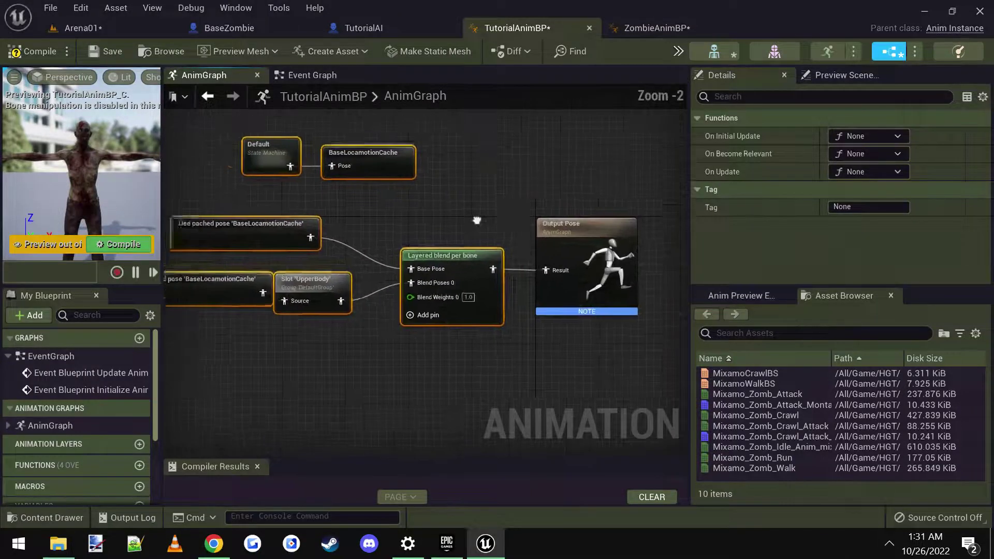
left_click(457, 231)
scroll(464, 234, "up", 1)
Examine the Layered blend per bone node's layer setup, including the branch filter's bone name and blend depth
left_click(512, 277)
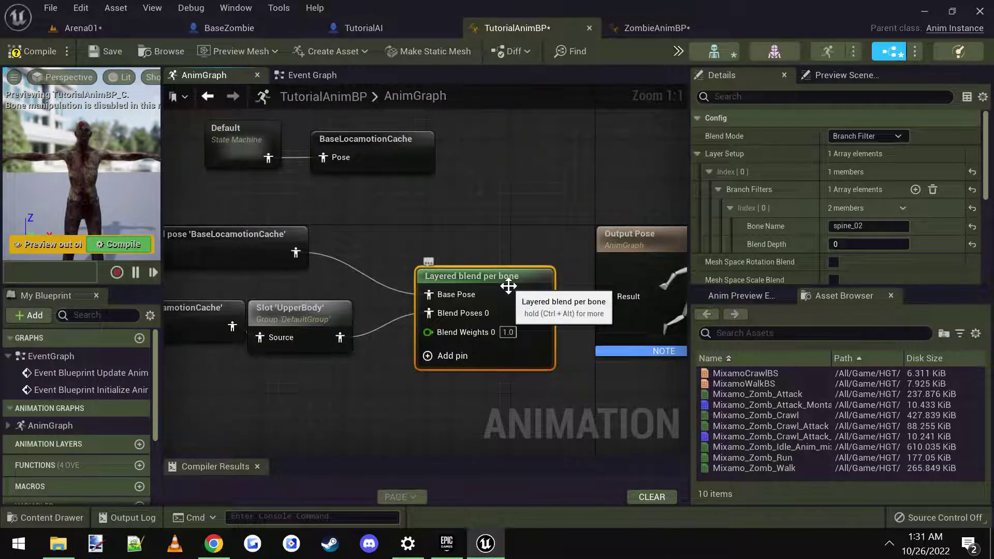
scroll(510, 261, "down", 1)
left_click(699, 154)
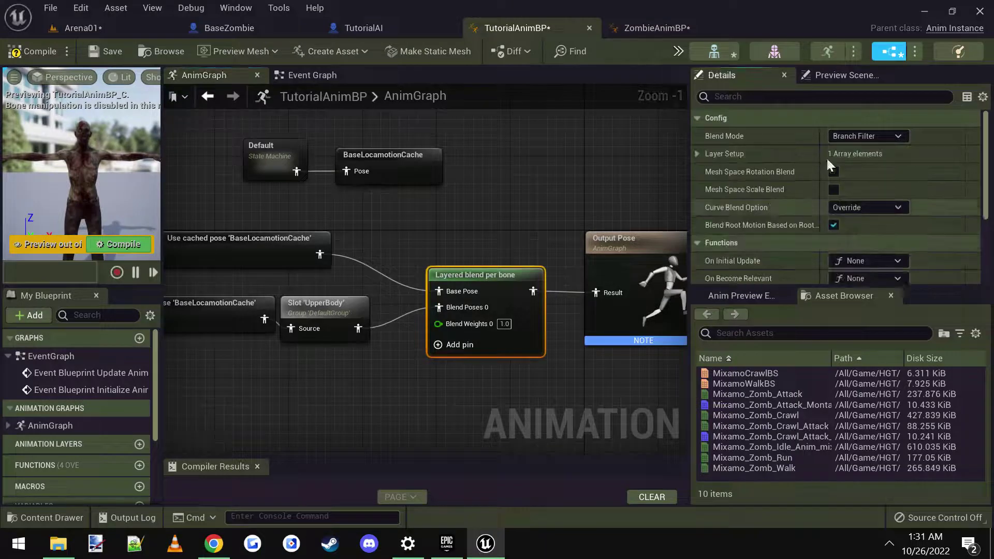
left_click(698, 153)
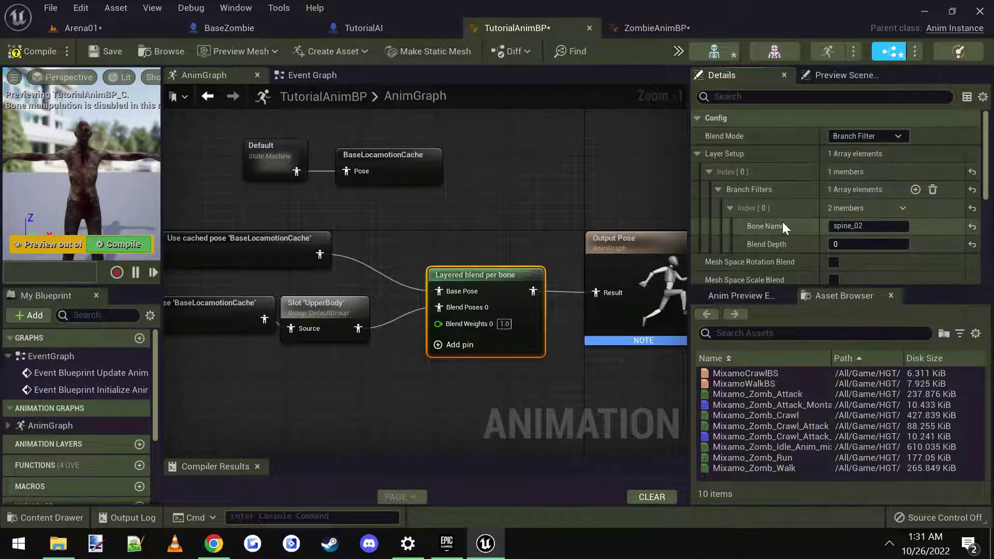
left_click(709, 172)
left_click(708, 172)
left_click(730, 207)
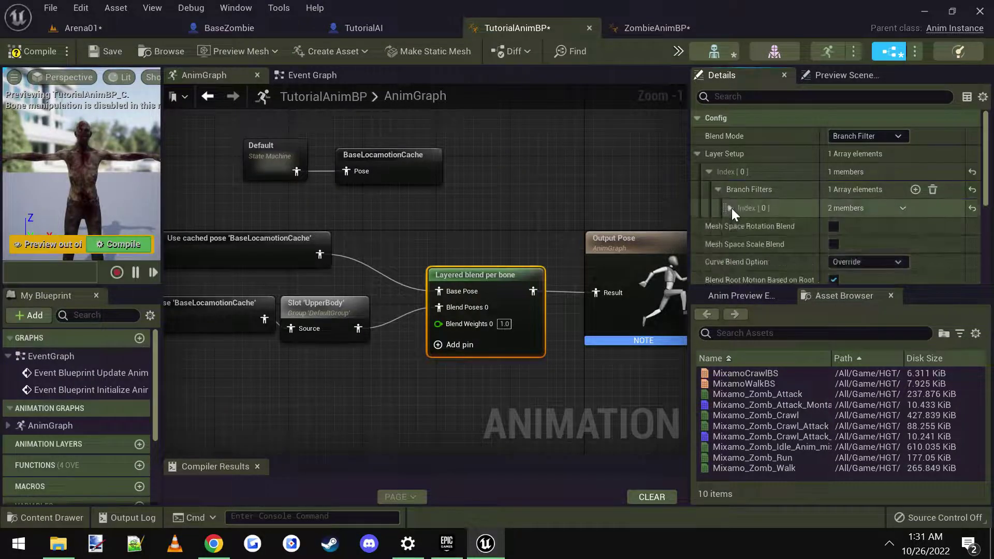
left_click(730, 207)
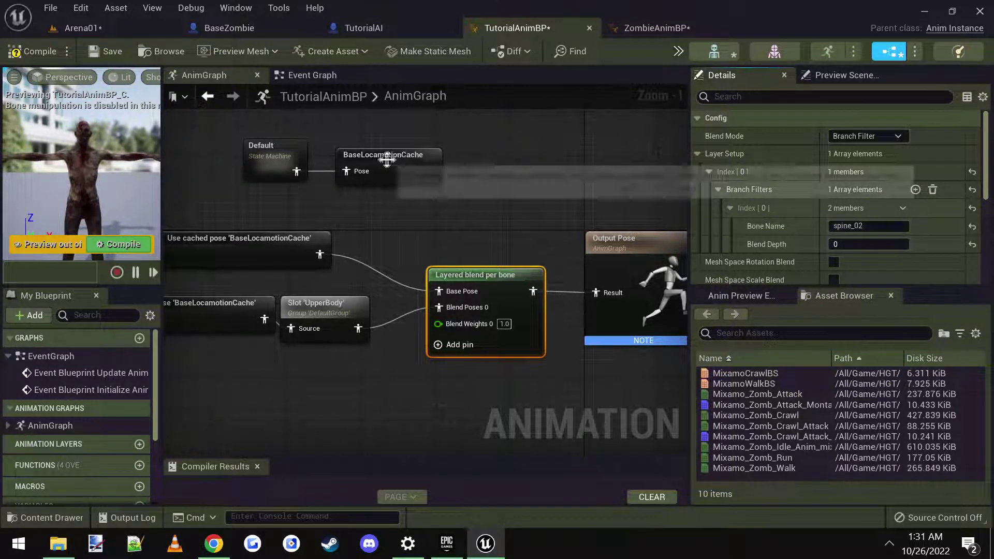
right_click_drag(515, 160, 532, 167)
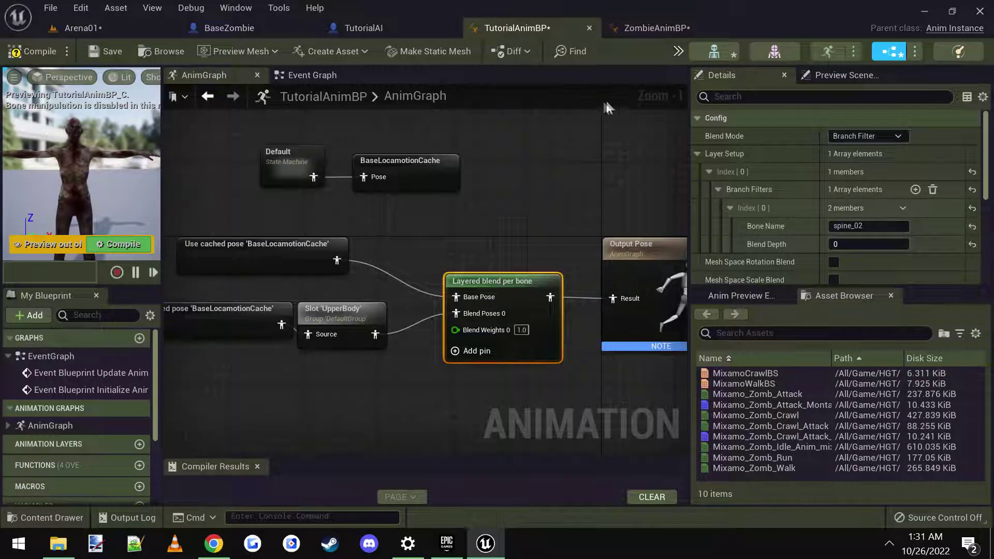
Open the Mixamo zombie's skeleton and examine the spine bones in its bone hierarchy
left_click(714, 54)
left_click_drag(524, 274, 524, 243)
mouse_move(524, 274)
right_mouse_down()
mouse_move(565, 248)
mouse_move(564, 285)
mouse_move(541, 276)
right_mouse_up()
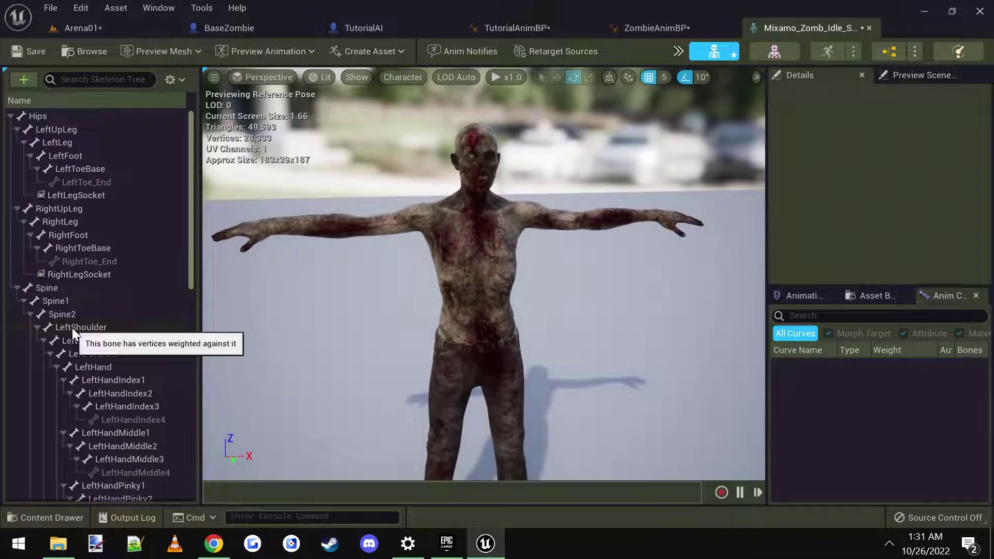
left_click_drag(188, 253, 187, 228)
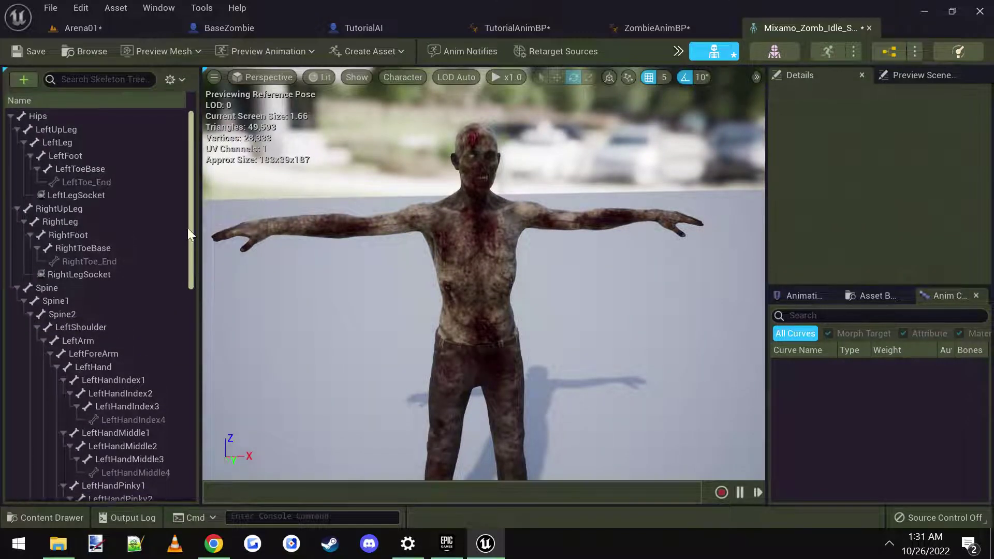
Examine the leg and spine bones in the Mixamo skeleton's hierarchy and where the Spine bone sits on the body
left_click(70, 129)
left_click(72, 145)
left_click(83, 182)
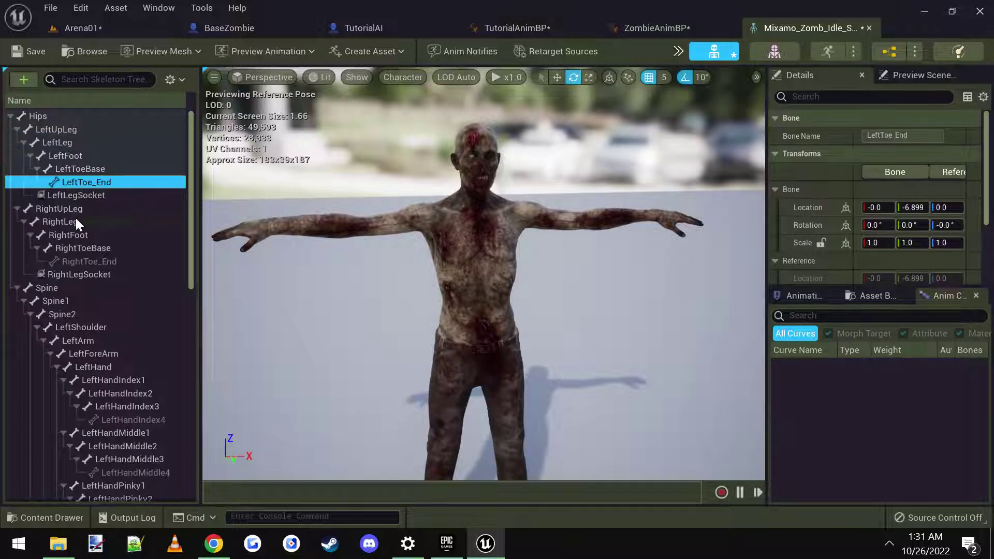
left_click(76, 222)
left_click(63, 291)
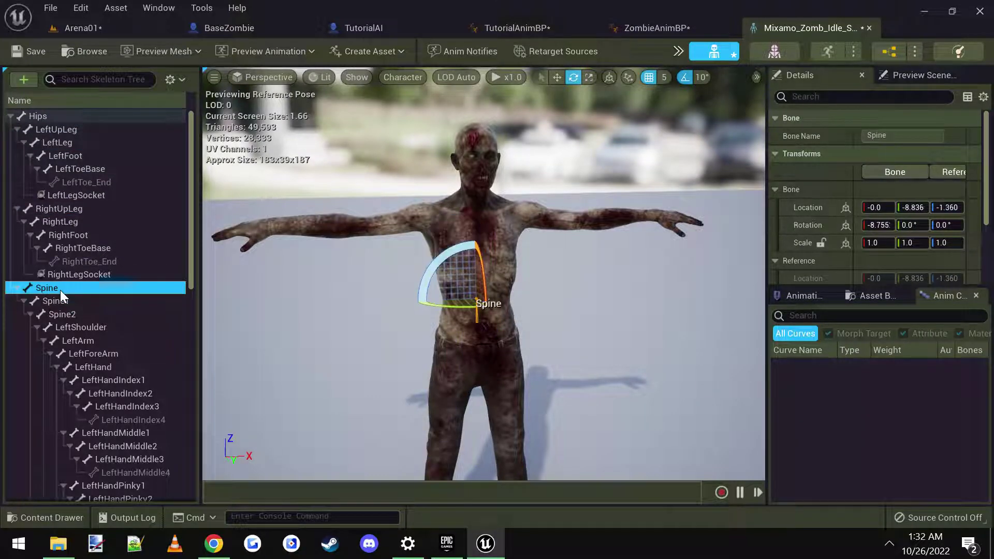
left_click(63, 302)
left_click(60, 288)
mouse_move(553, 373)
right_mouse_down()
mouse_move(563, 378)
mouse_move(550, 384)
mouse_move(536, 372)
mouse_move(559, 379)
mouse_move(548, 371)
mouse_move(564, 365)
right_mouse_up()
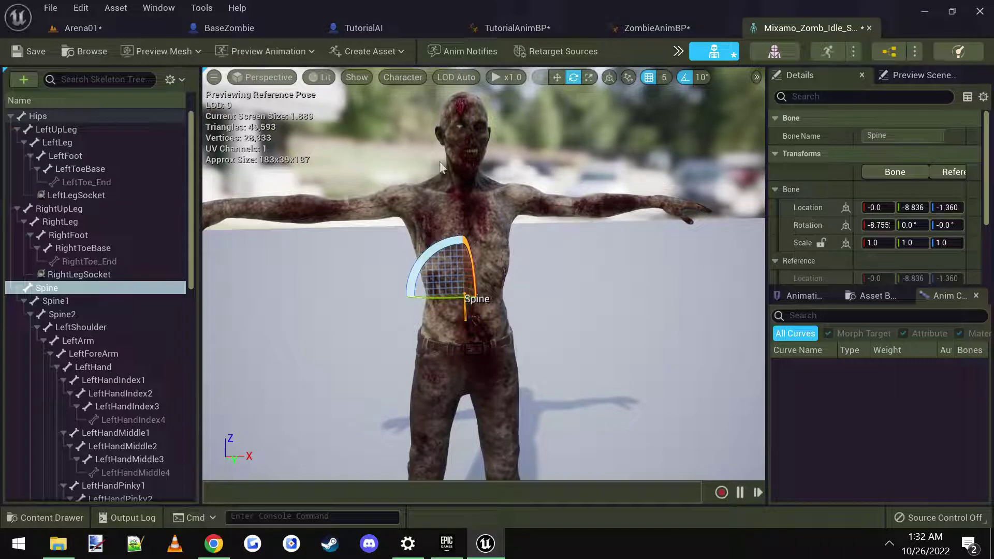
Copy the Spine bone's name from the Mixamo skeleton and compare its position with Spine1 and Spine2
right_click(41, 289)
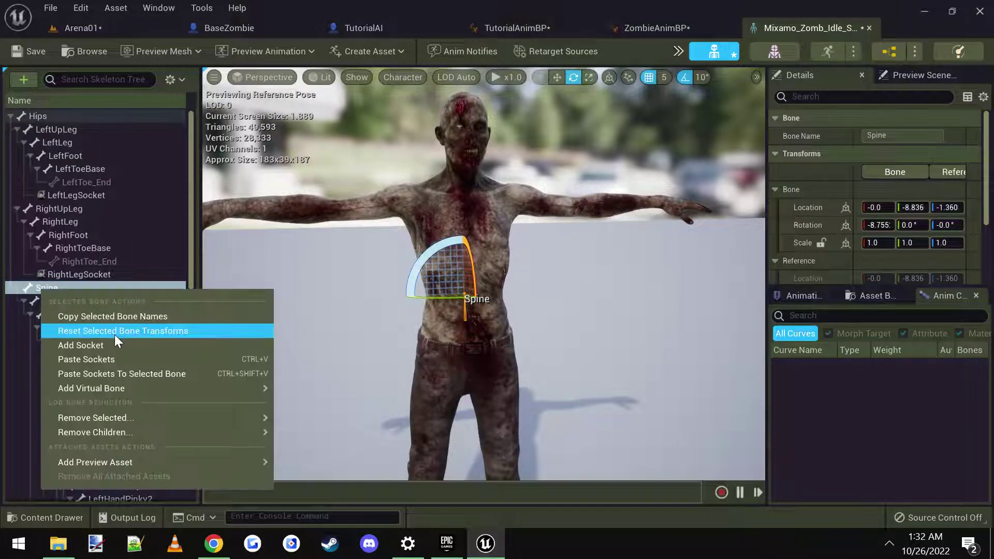
left_click(98, 317)
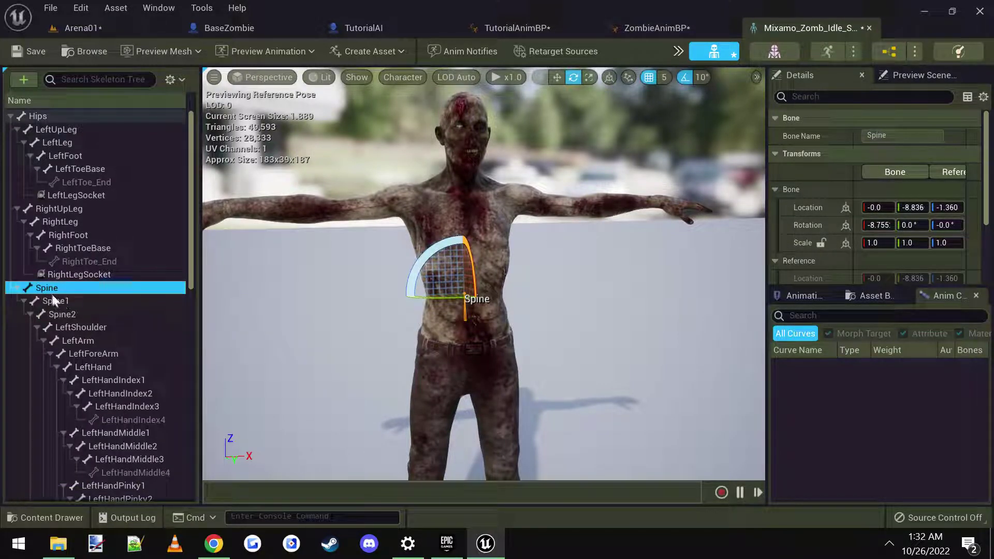
left_click(76, 301)
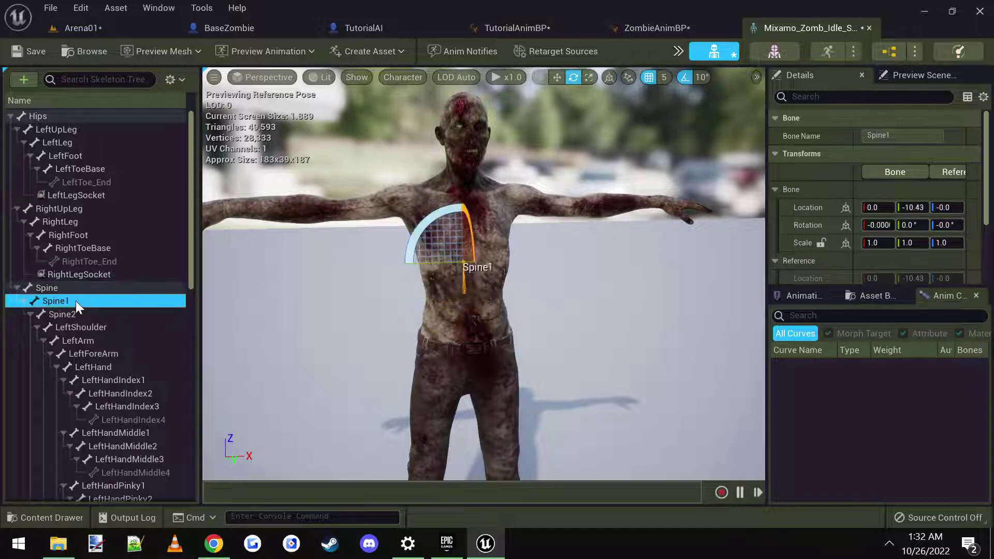
left_click(69, 313)
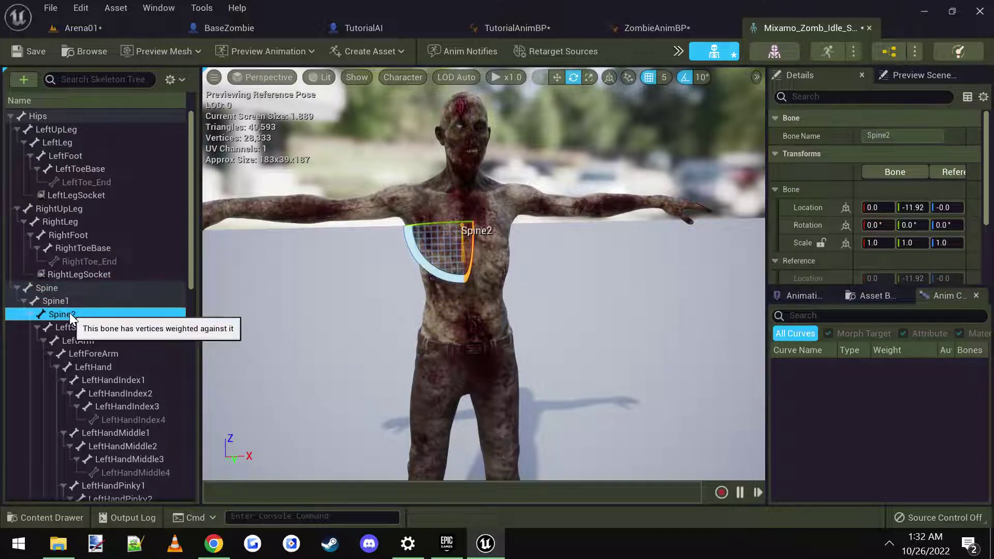
Set the Layered blend per bone branch filter's bone name to Spine in TutorialAnimBP, then compile and save
left_click(539, 33)
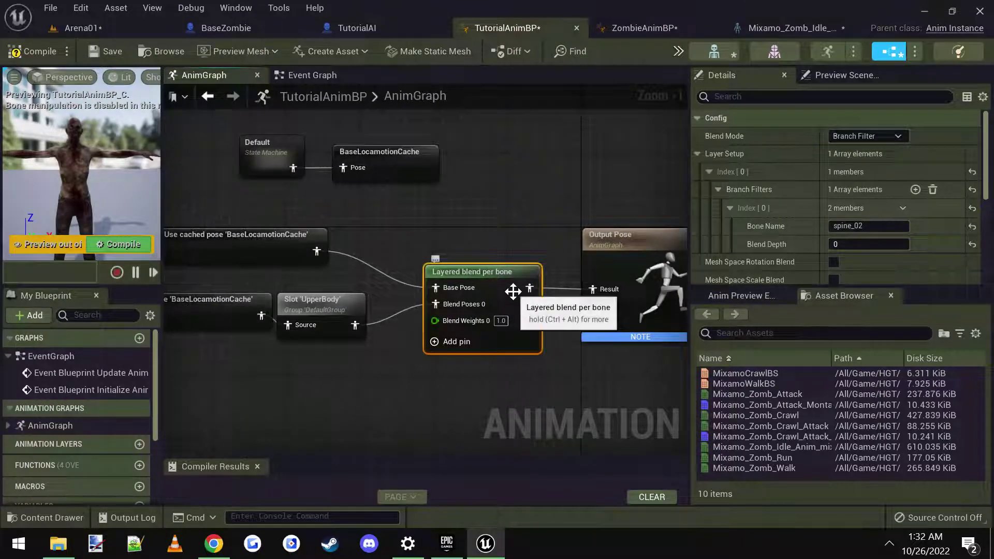
type("Spine")
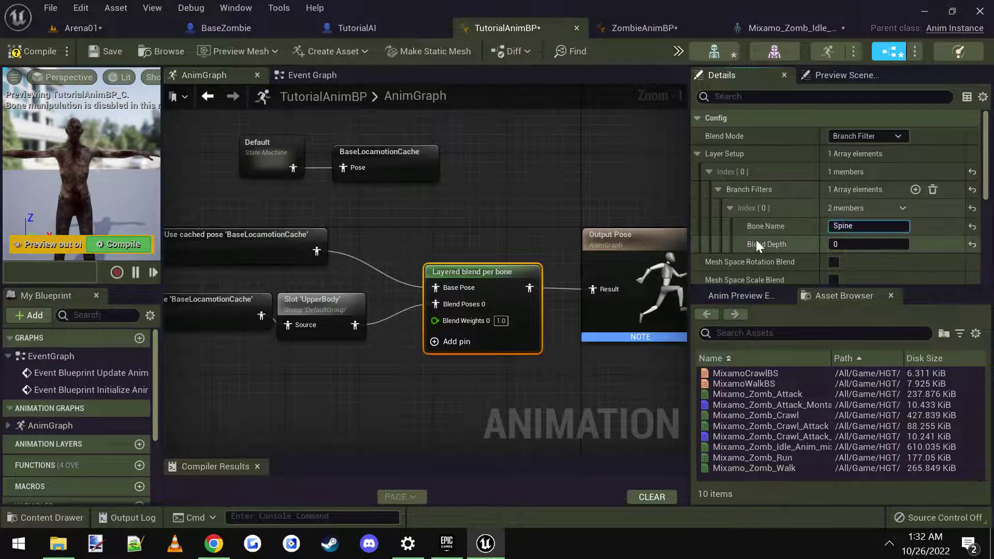
left_click(440, 252)
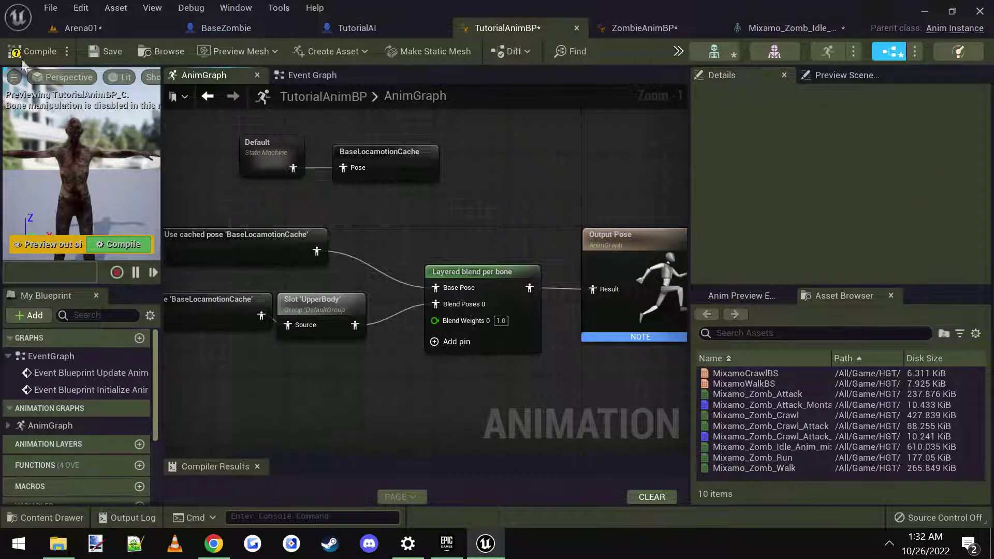
left_click(32, 51)
left_click(101, 51)
Open the Idle/Run state inside the Default state machine of TutorialAnimBP's AnimGraph
right_click_drag(422, 250, 442, 267)
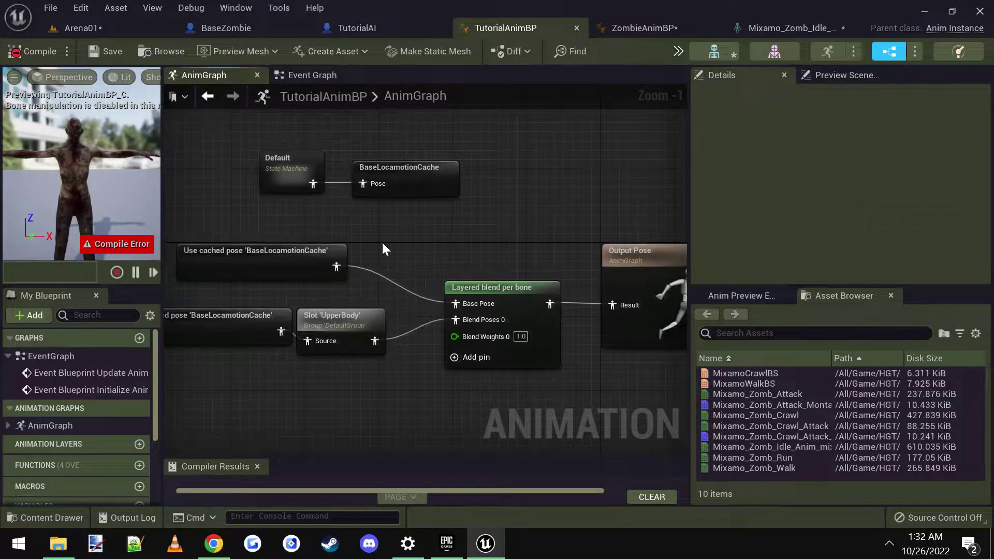
left_click(296, 170)
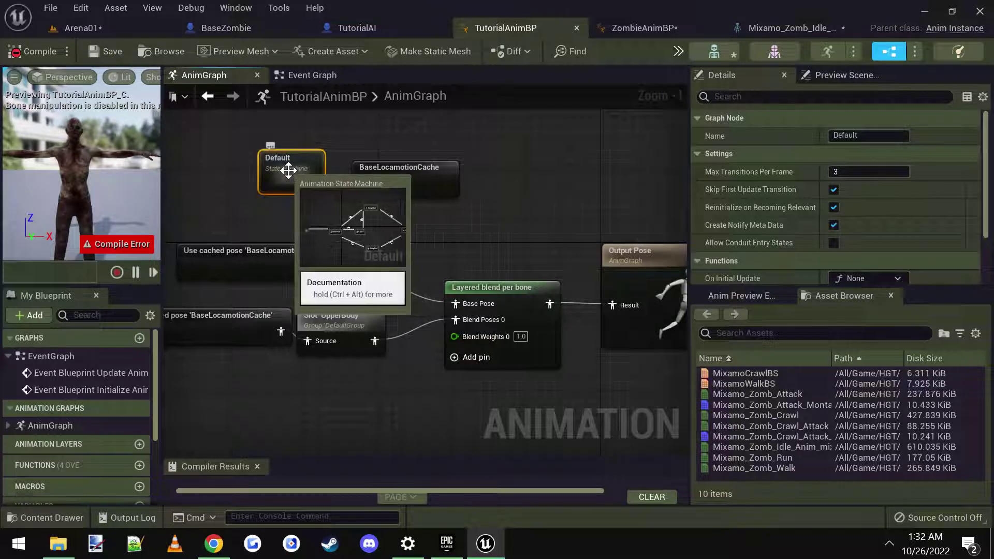
double_click(288, 170)
mouse_move(339, 248)
right_mouse_down()
mouse_move(288, 235)
mouse_move(340, 245)
right_mouse_up()
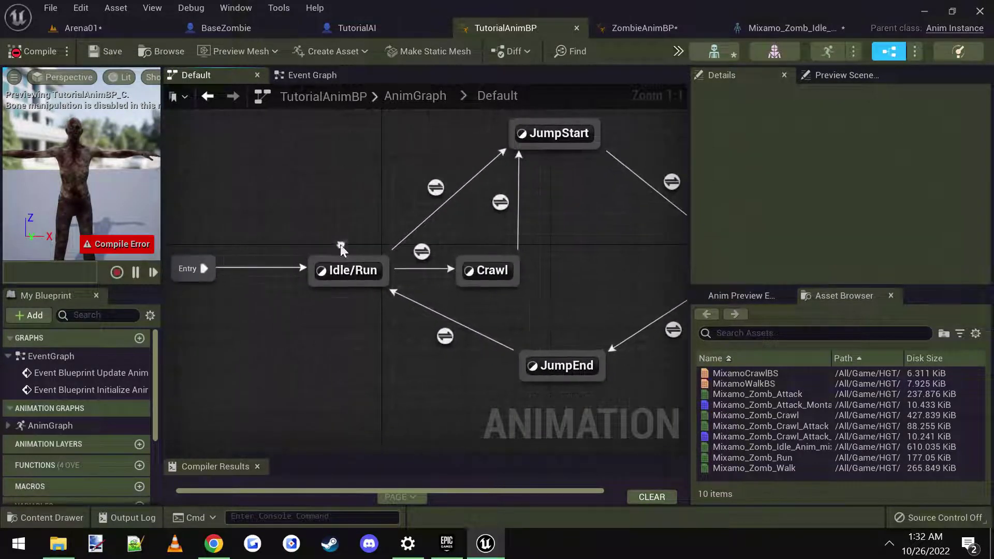
double_click(339, 271)
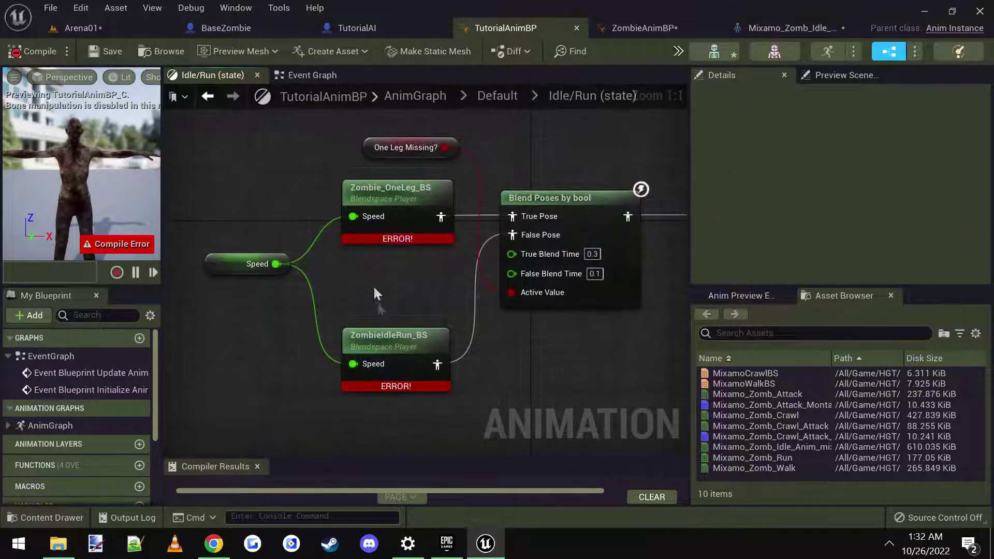
Move the ZombieIdleRun_BS node closer below Zombie_OneLeg_BS and select both blendspace players
left_click(400, 338)
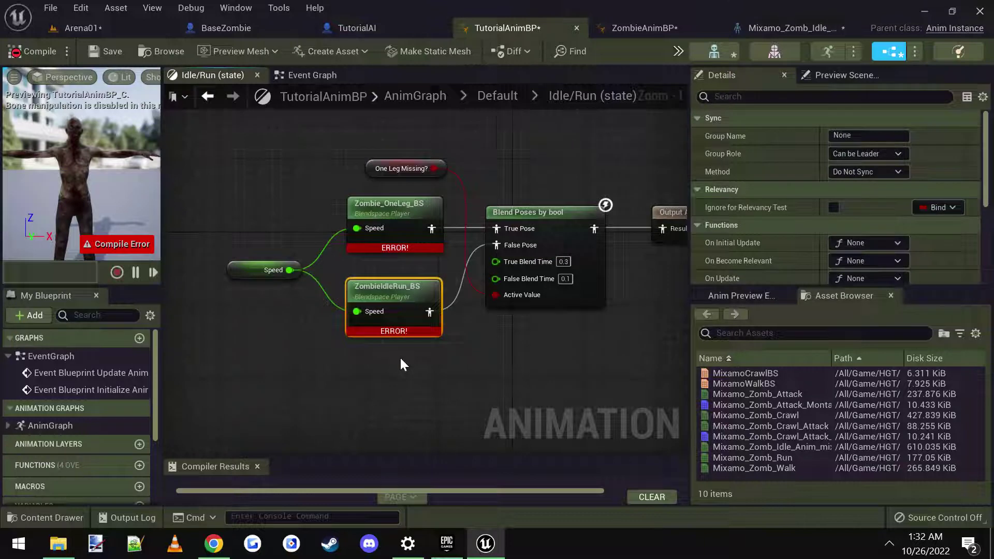
scroll(384, 342, "down", 1)
left_click(279, 322)
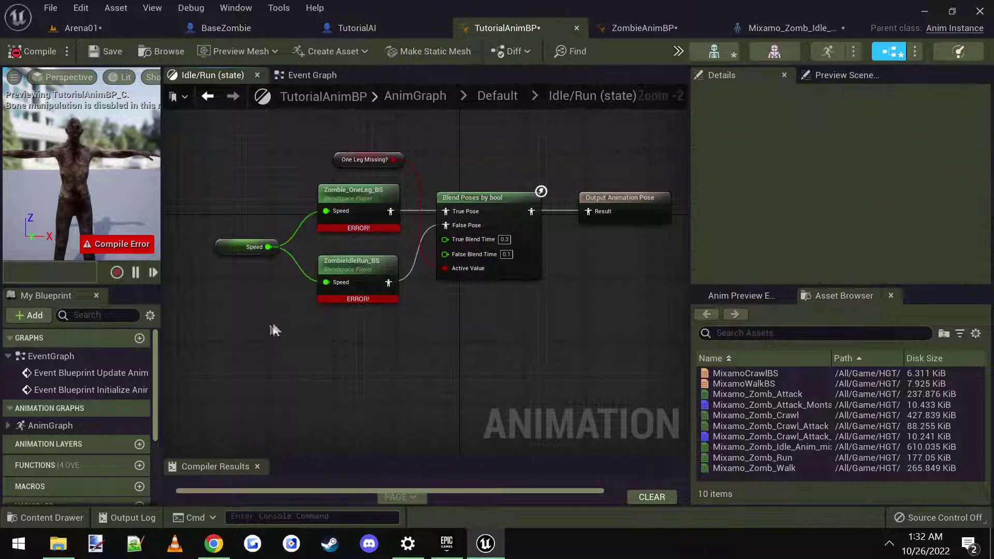
right_click_drag(279, 322, 286, 323)
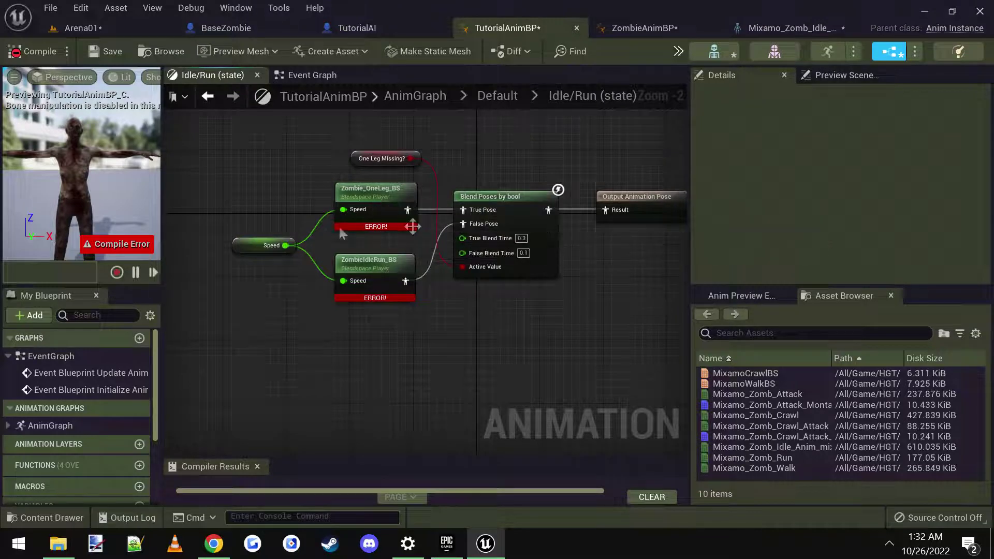
scroll(346, 259, "up", 1)
left_click(346, 259)
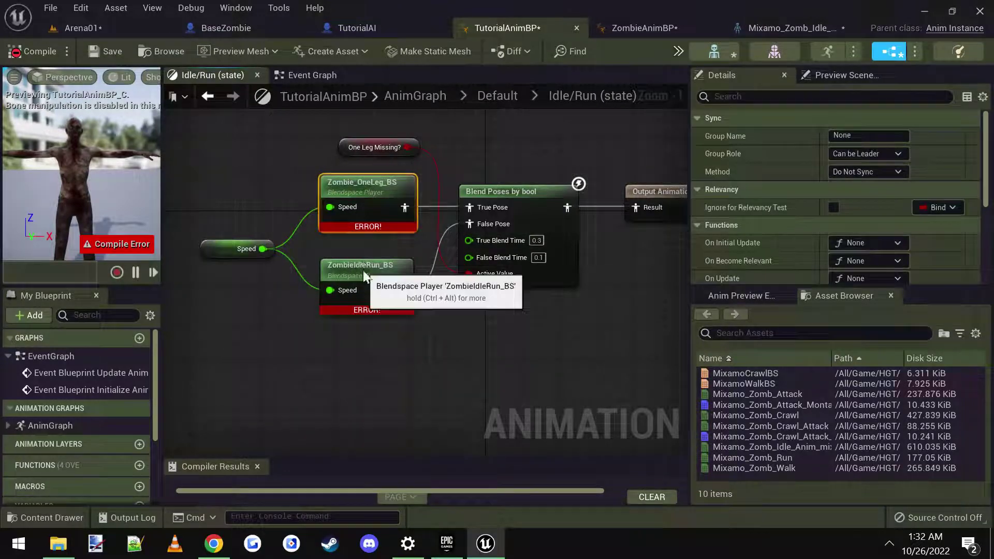
left_click_drag(375, 357, 429, 182)
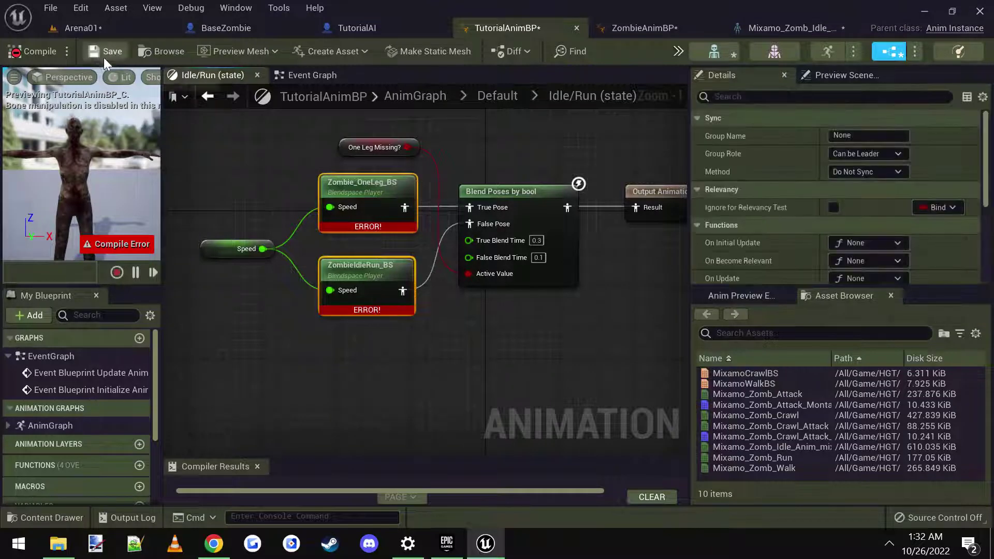
Switch to the Arena01 level and open the TutorialAI folder under AI_Zombie in the Content Browser
left_click(79, 30)
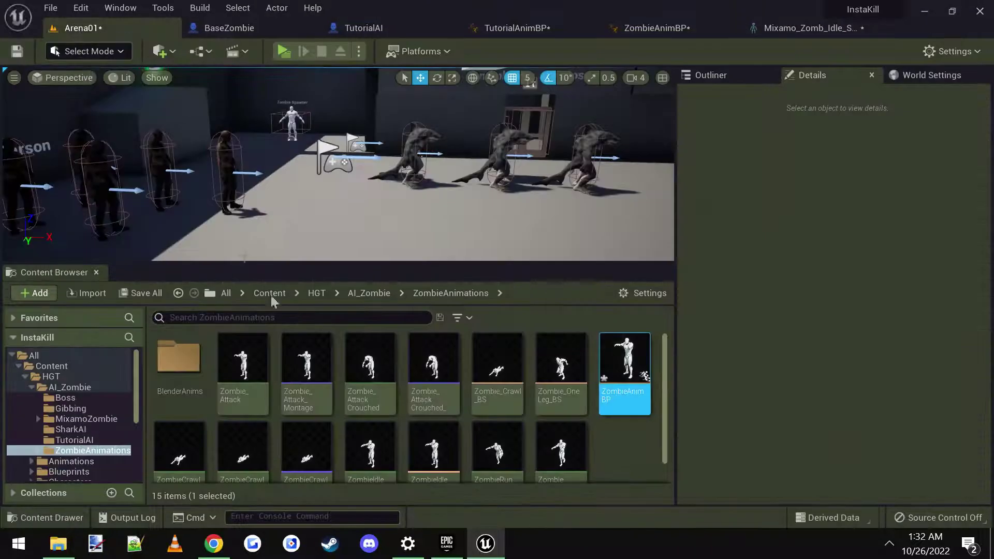
left_click(61, 382)
left_click(67, 386)
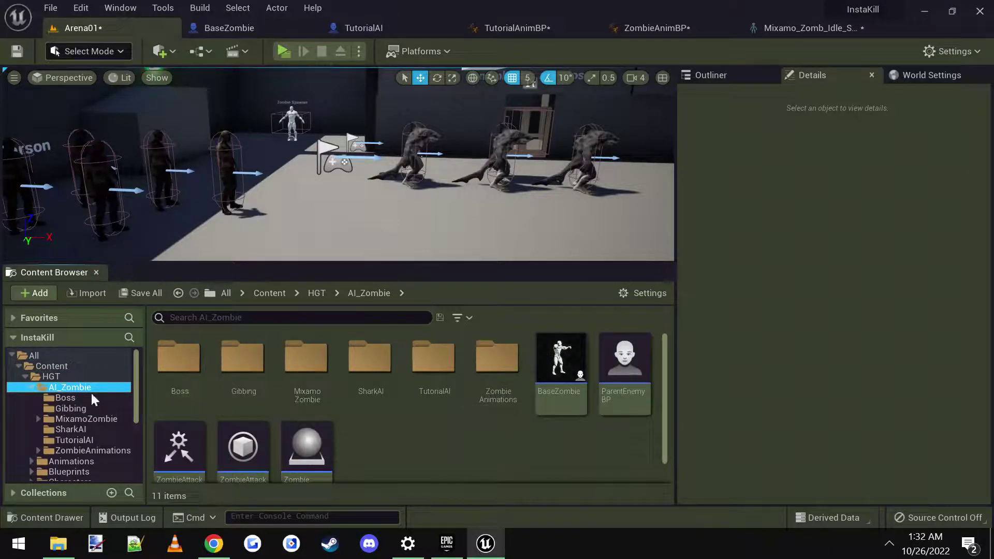
left_click(438, 382)
double_click(438, 382)
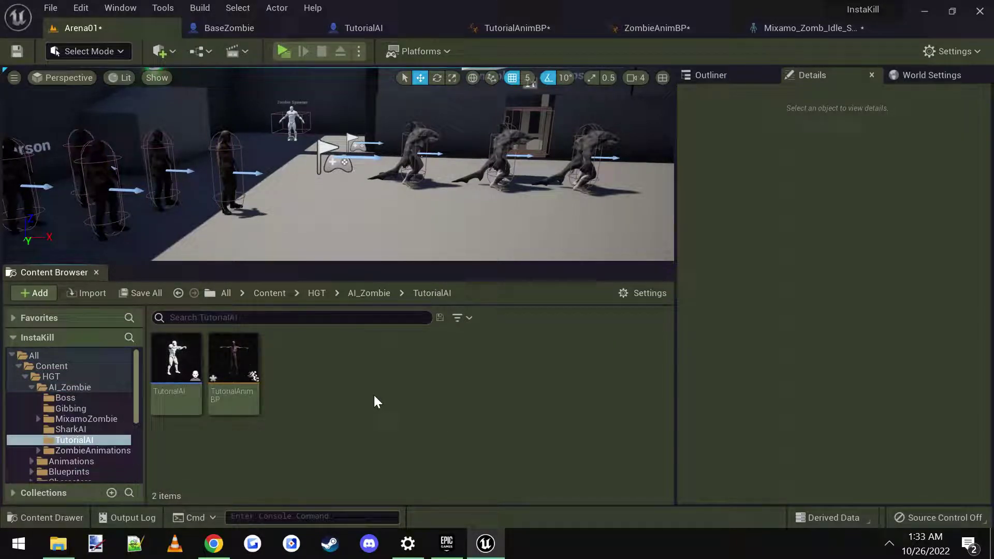
Create a Blend Space 1D for Mixamo_Zomb_Idle_Skeleton in the TutorialAI folder and name it TutorialWalkBS
right_click(350, 412)
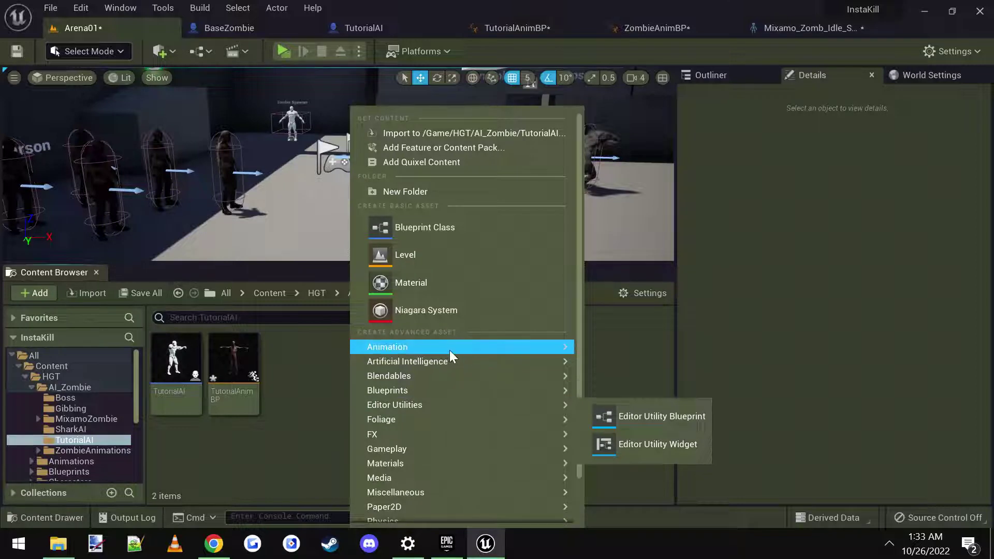
mouse_move(450, 350)
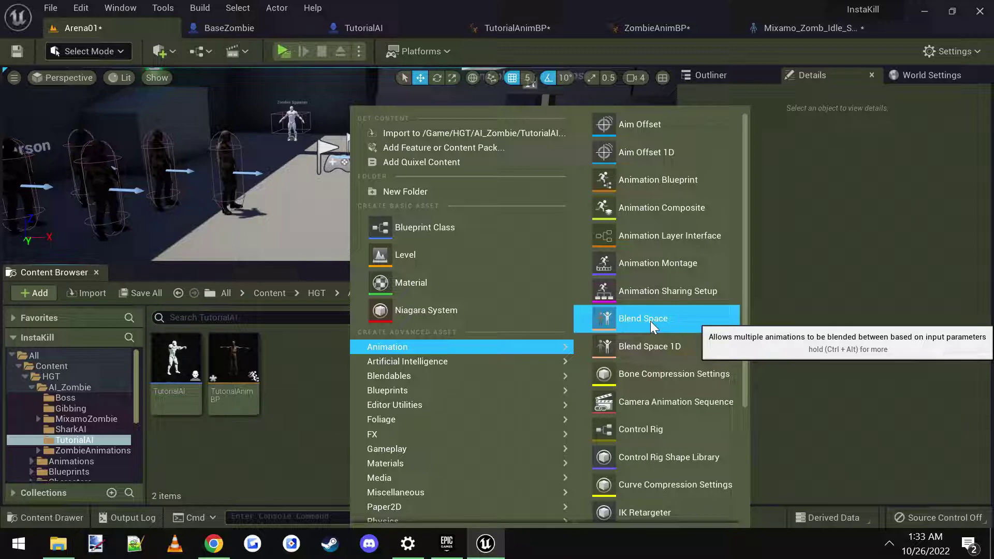
left_click(654, 346)
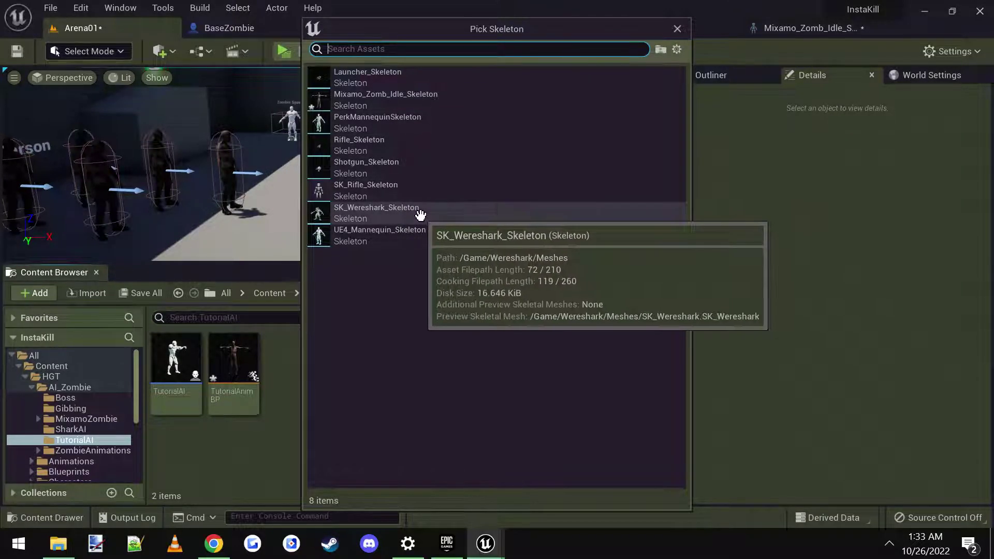
left_click(389, 98)
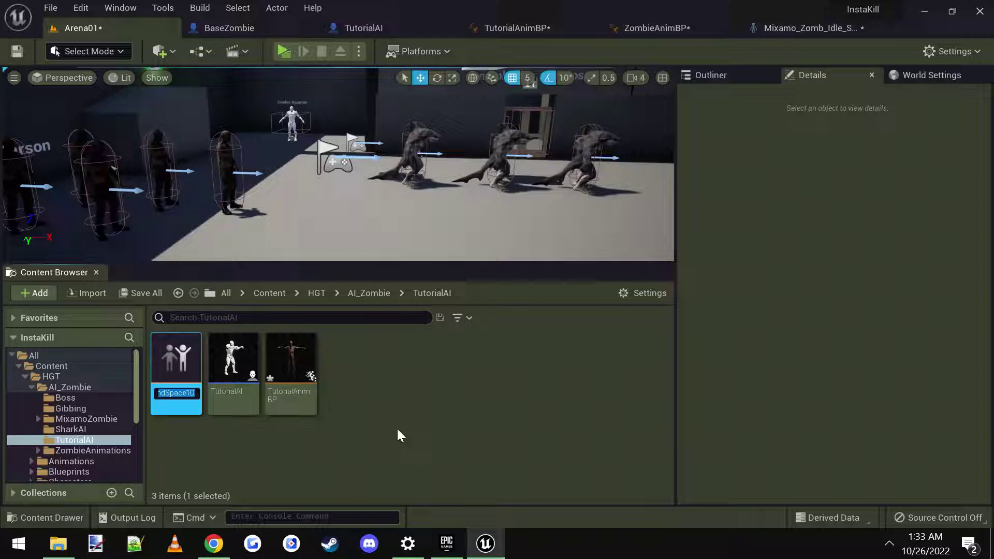
type("Tutorial")
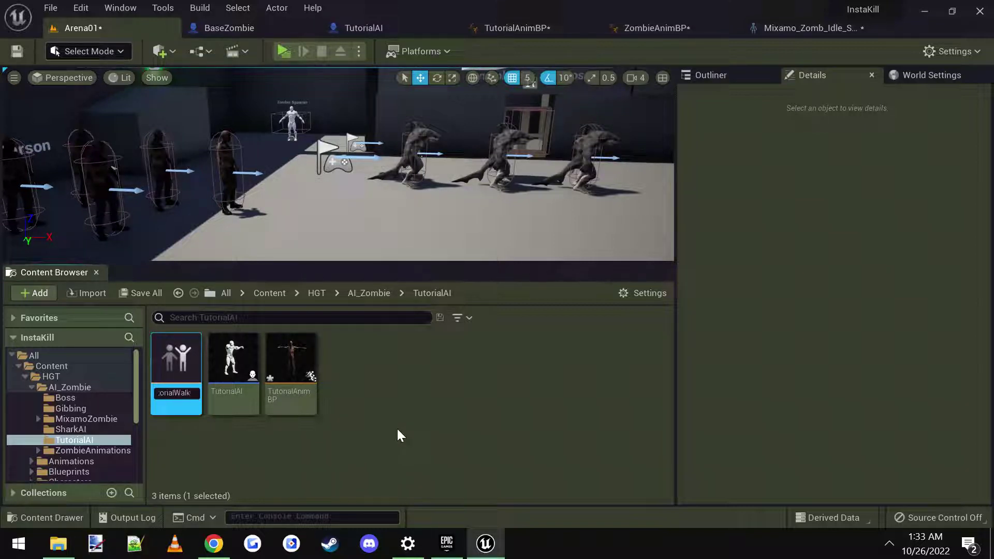
type("WalkBS")
key("Return")
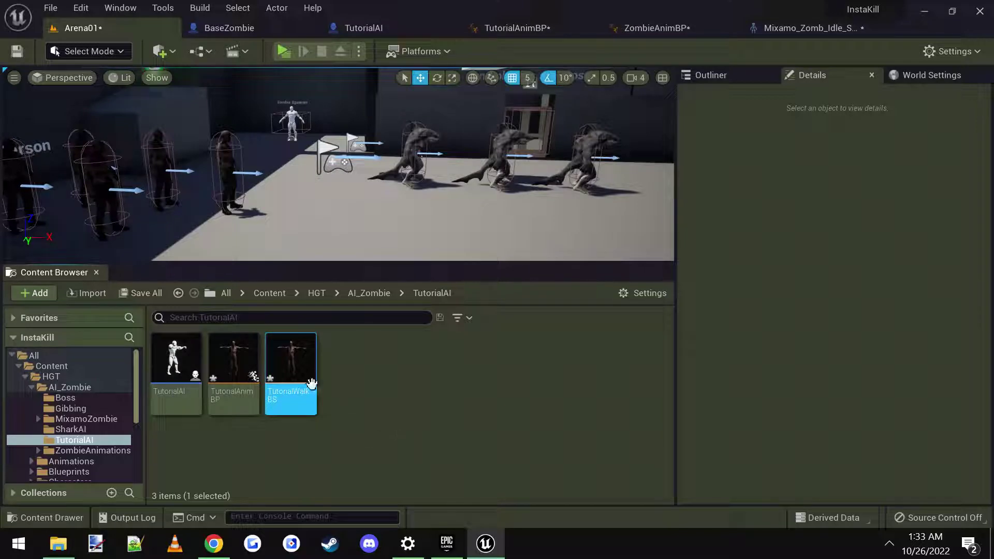
Open TutorialWalkBS and add the Mixamo idle sample at 0, Mixamo_Zomb_Walk at about a quarter and Mixamo_Zomb_Run at about three quarters of the axis
double_click(298, 362)
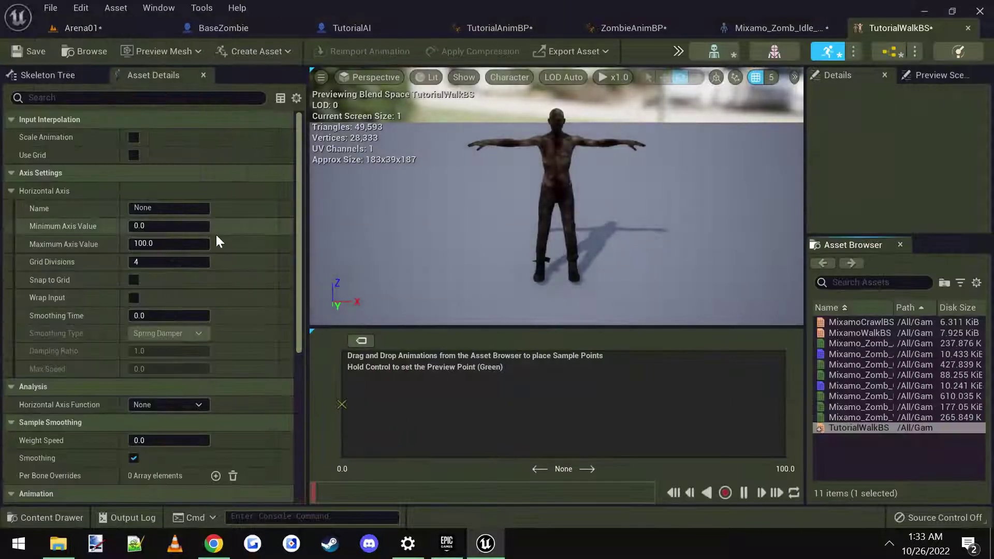
mouse_move(591, 236)
left_mouse_down()
mouse_move(591, 220)
mouse_move(591, 236)
left_mouse_up()
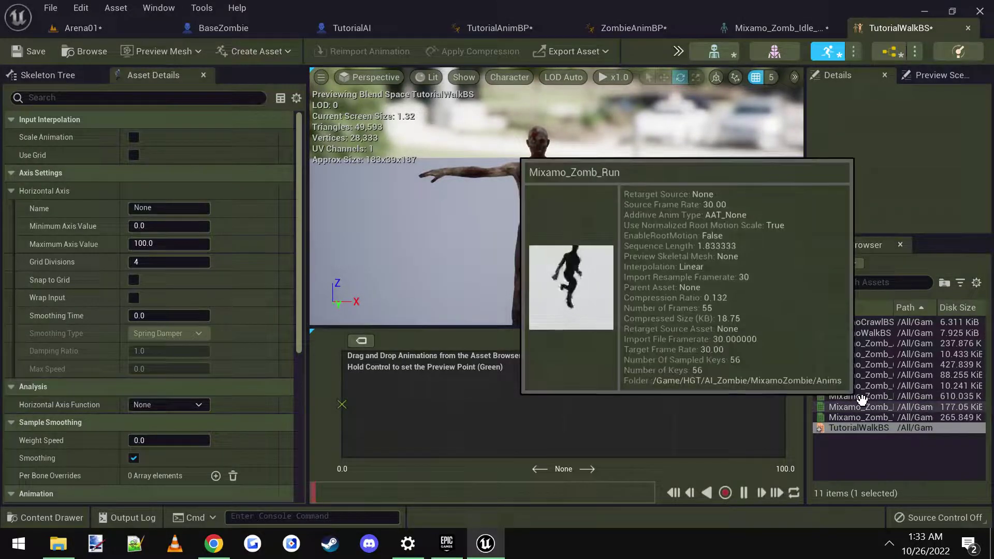
left_click_drag(863, 393, 344, 403)
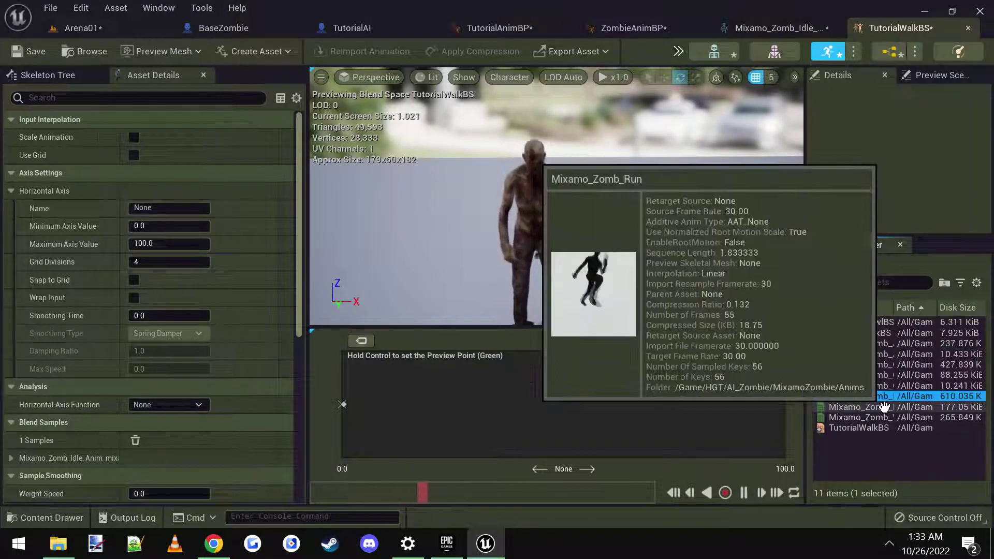
left_click_drag(890, 409, 675, 406)
mouse_move(857, 412)
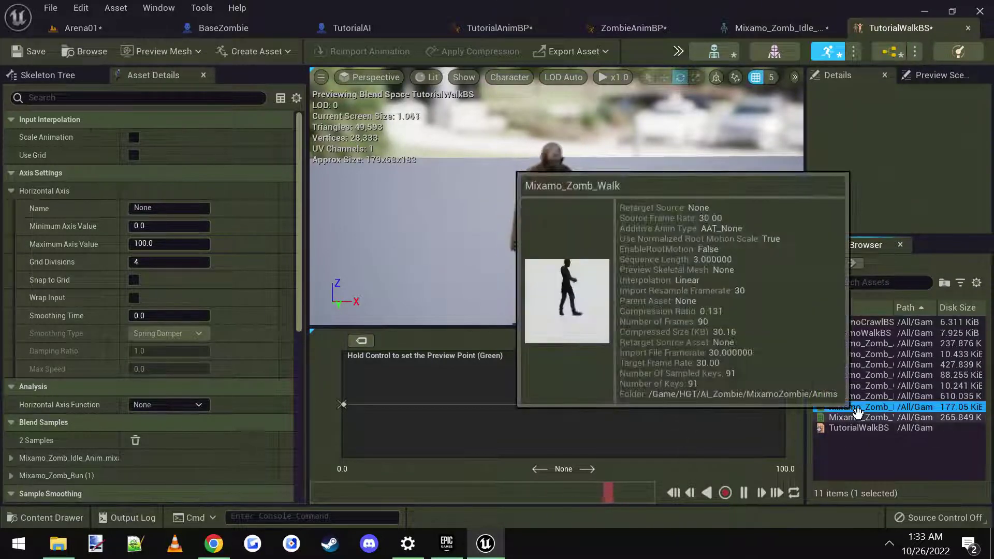
left_click_drag(857, 418, 454, 410)
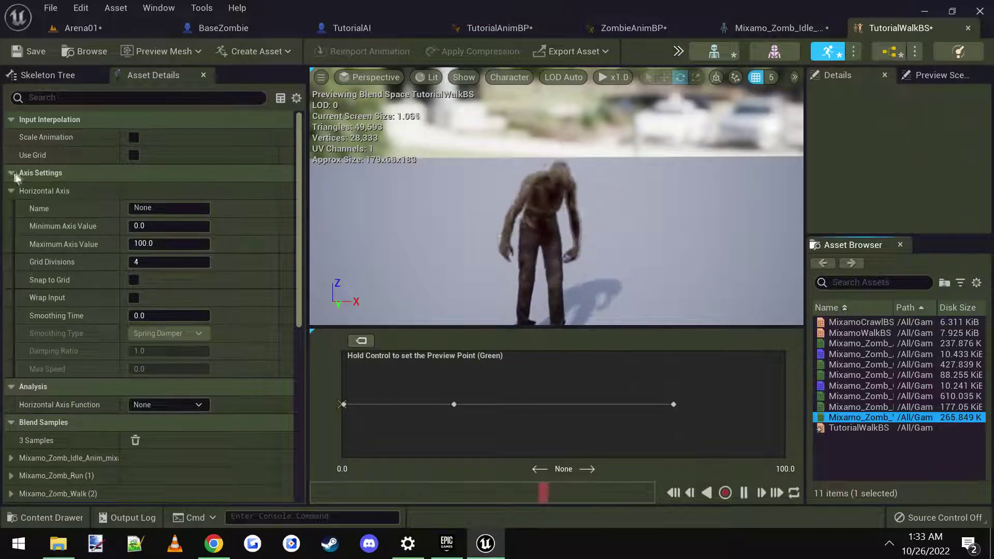
Name the horizontal axis of TutorialWalkBS Speed
left_click(9, 191)
left_click(11, 191)
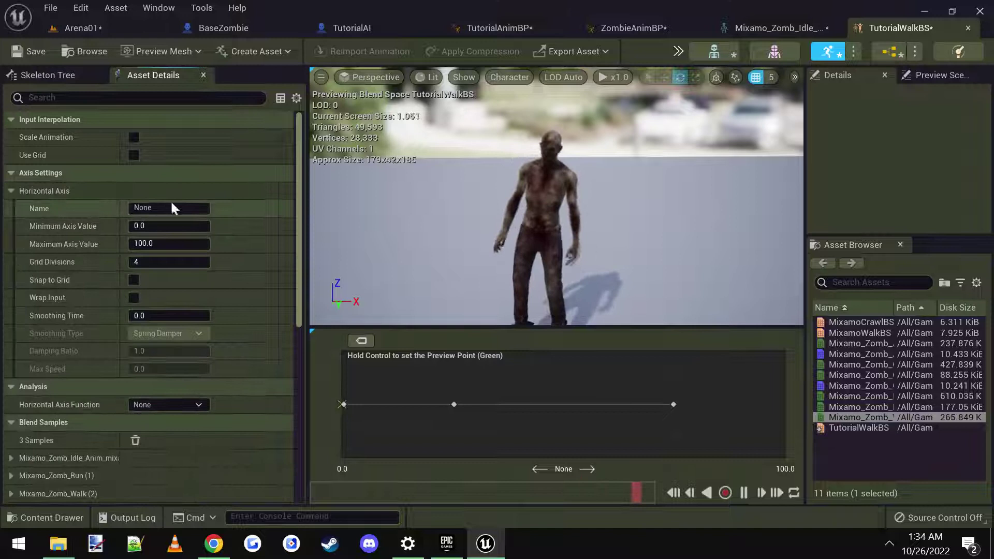
key("BackSpace")
key("BackSpace")
key("BackSpace")
key("BackSpace")
type("Speed")
key("Return")
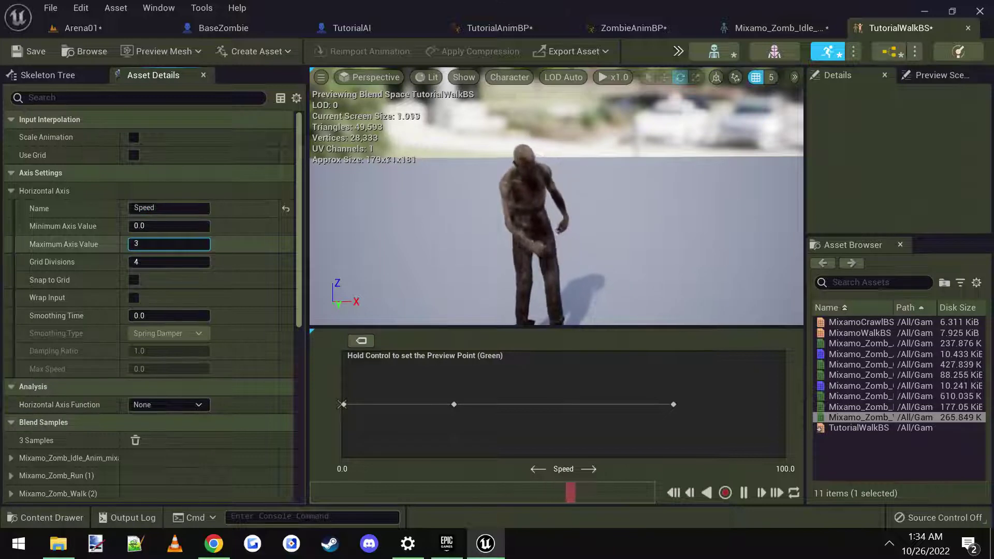
Set the Speed axis of TutorialWalkBS to a maximum value of 400 and 12 grid divisions
key("Return")
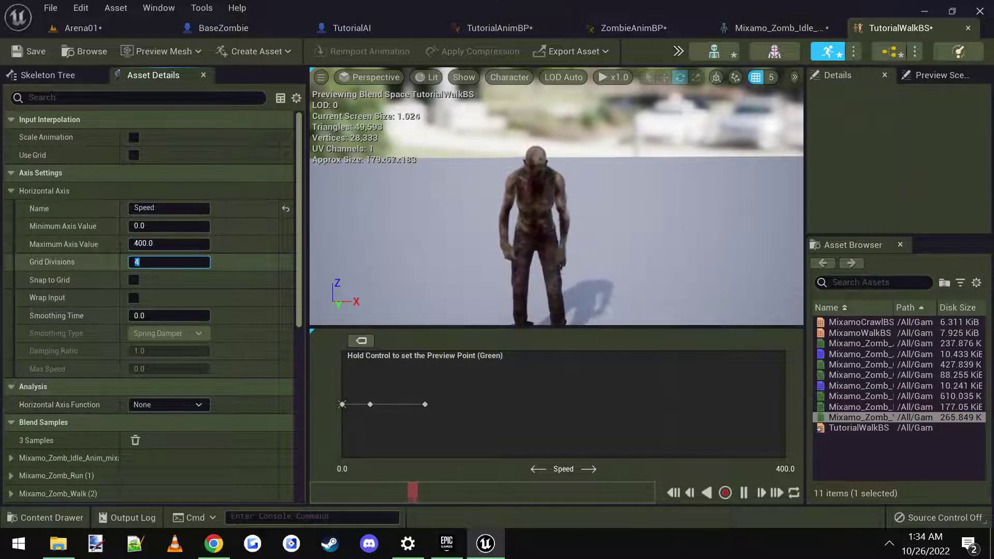
type("12")
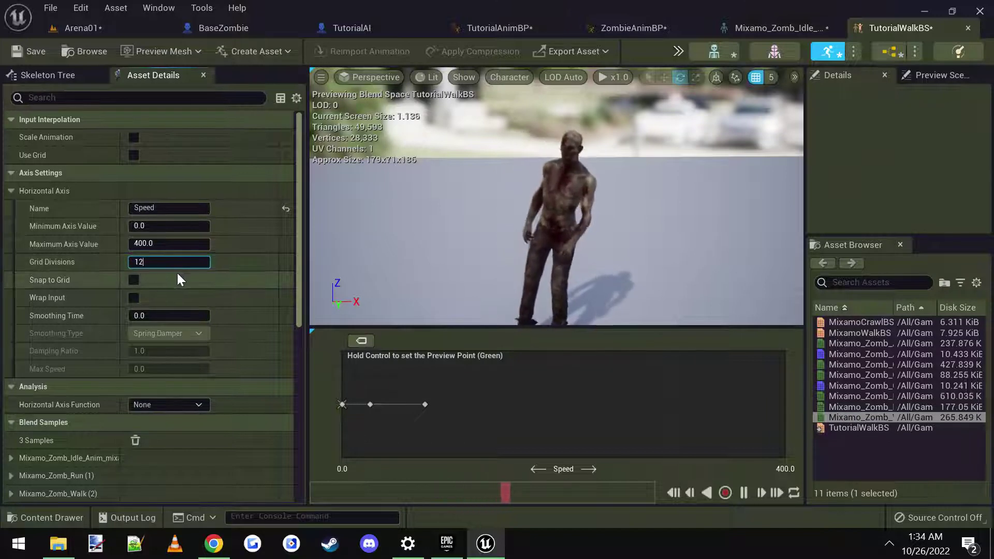
key("Return")
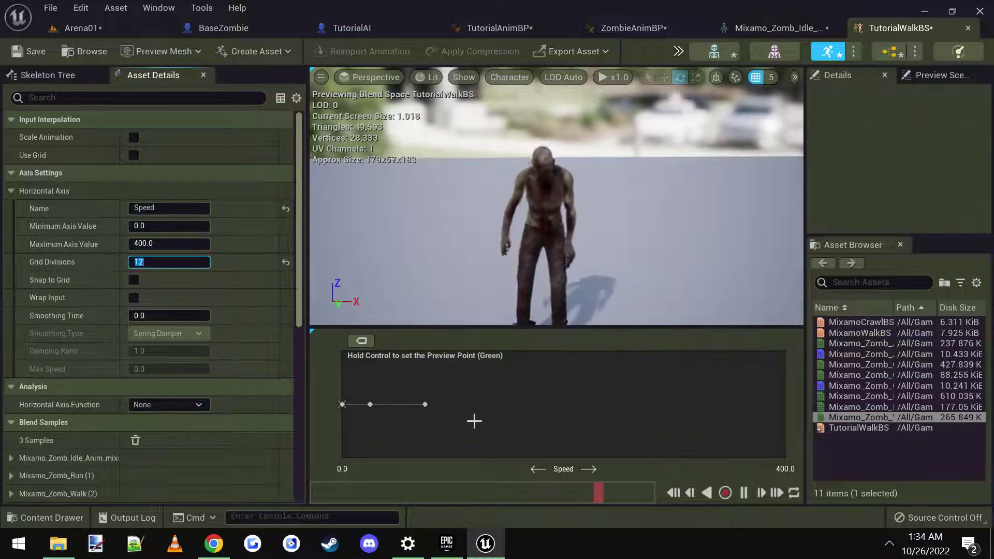
Move the Mixamo_Zomb_Run sample to a Speed of about 367.5 and the Mixamo_Zomb_Walk sample to about 132.5
mouse_move(427, 408)
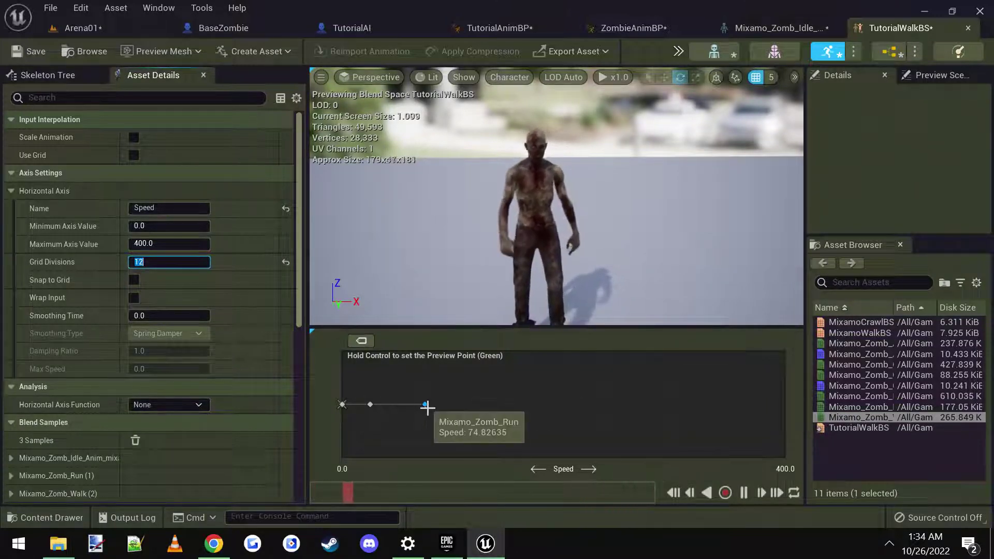
mouse_move(610, 221)
left_mouse_down()
mouse_move(610, 243)
mouse_move(610, 220)
left_mouse_up()
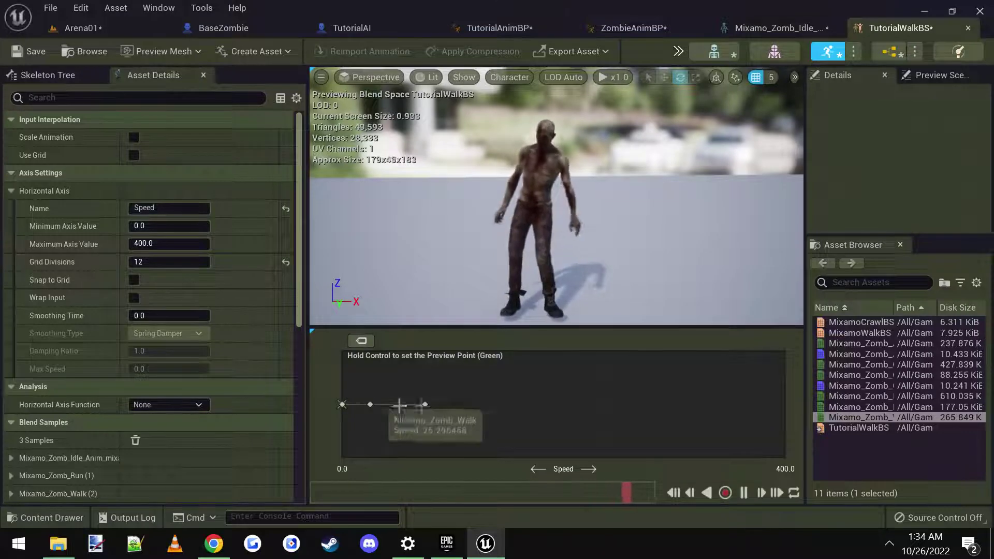
left_click_drag(444, 405, 718, 422)
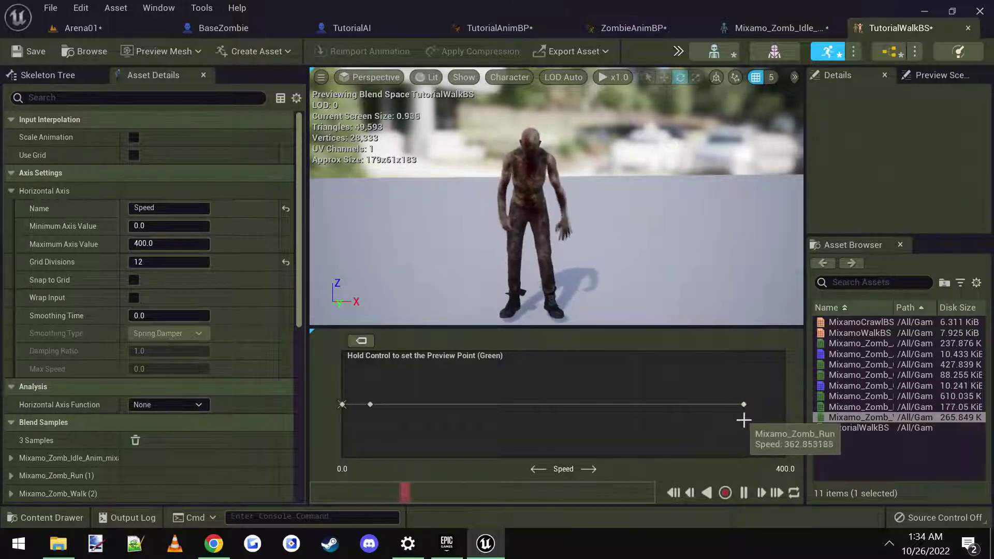
left_click_drag(747, 419, 749, 419)
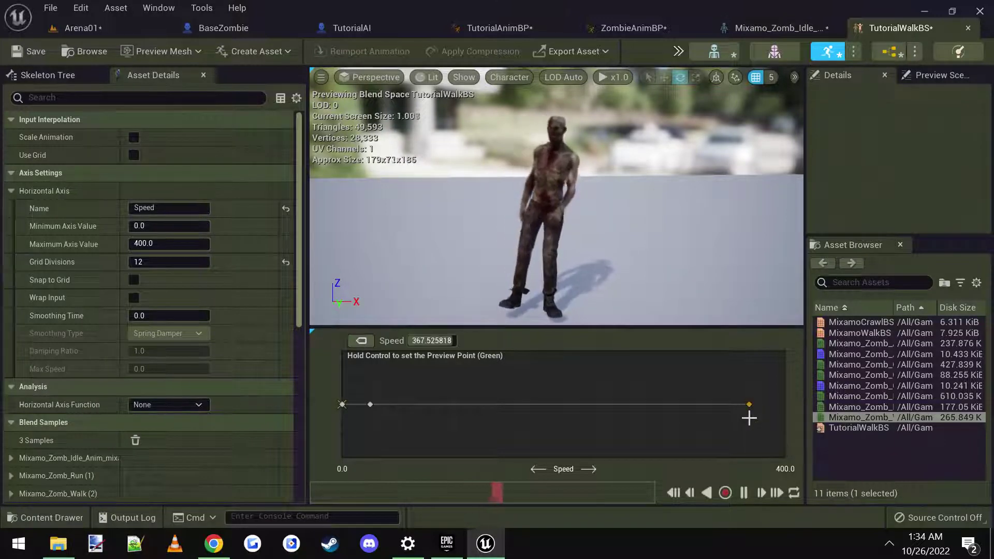
left_click_drag(370, 405, 489, 411)
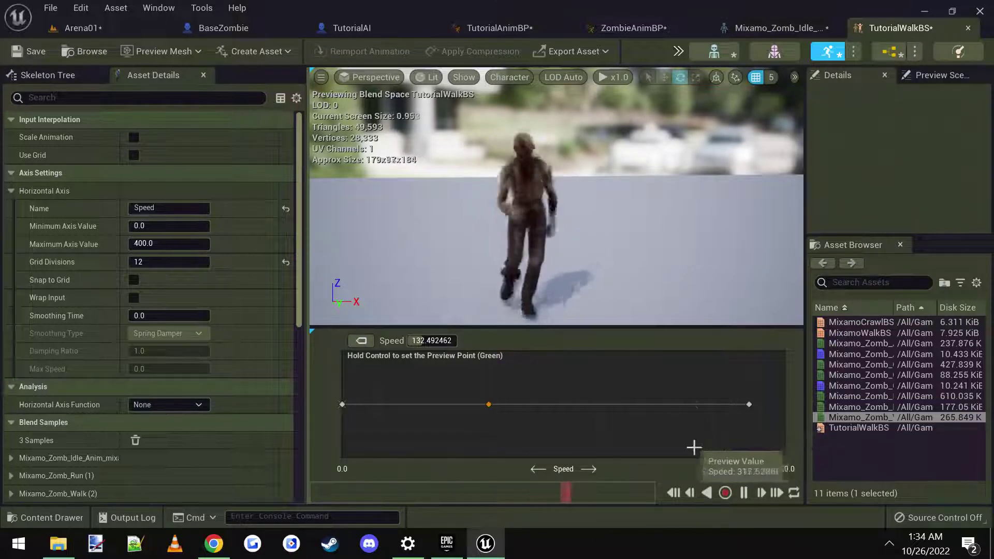
Preview the blend from idle through walk to run by moving the preview point along the Speed axis
key("ctrl")
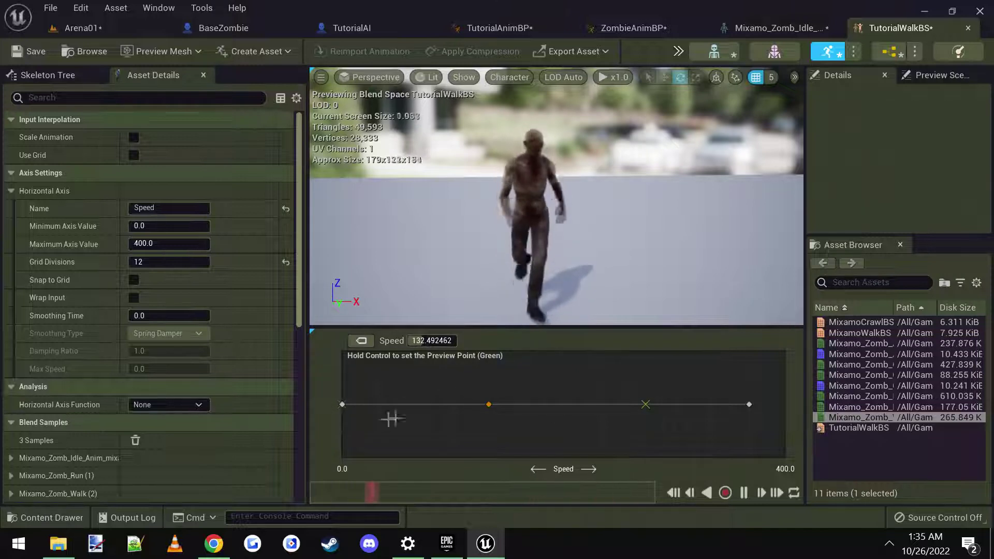
key("ctrl")
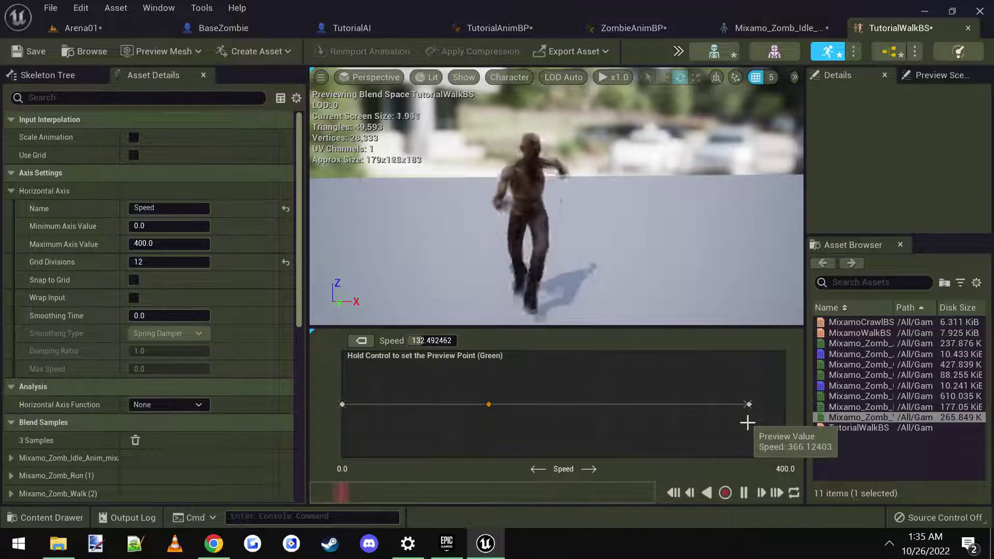
key("ctrl")
key("ctrl")
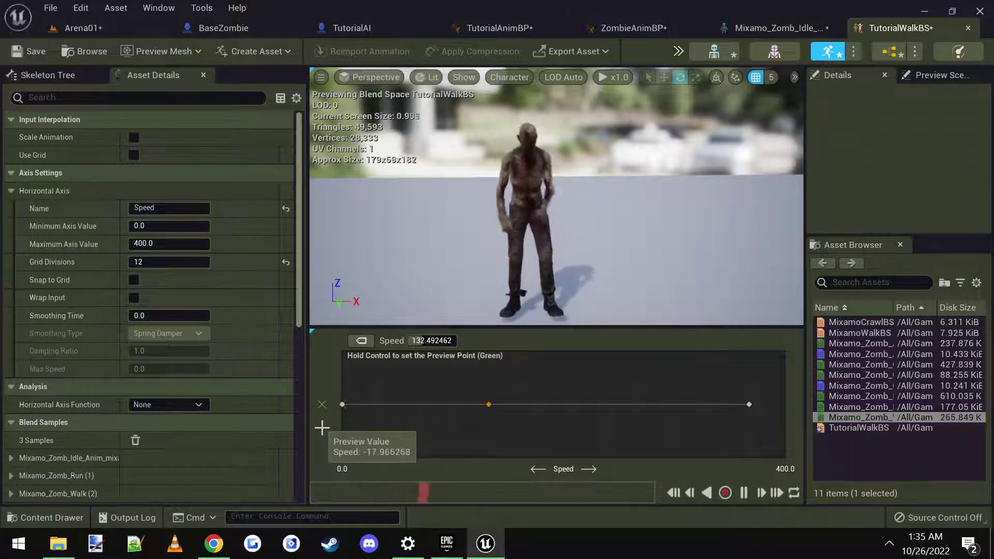
right_click_drag(565, 233, 565, 222)
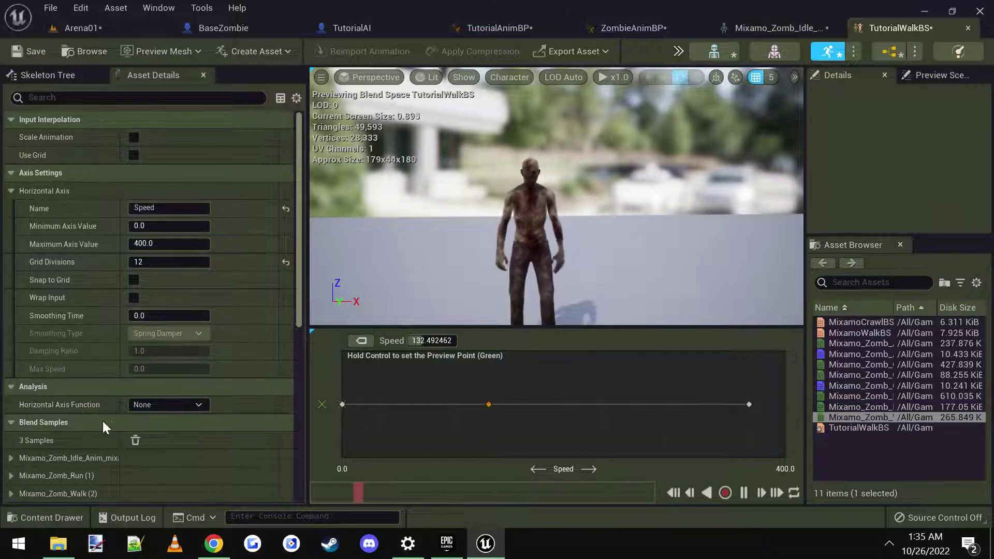
Set the sample smoothing Weight Speed of TutorialWalkBS to 5 and save the blend space
scroll(111, 411, "down", 3)
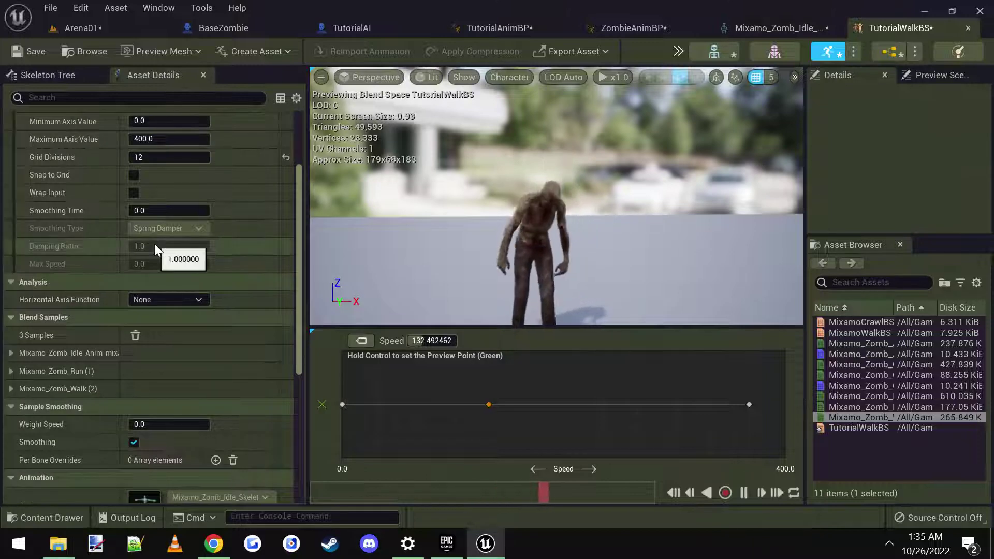
scroll(83, 285, "down", 2)
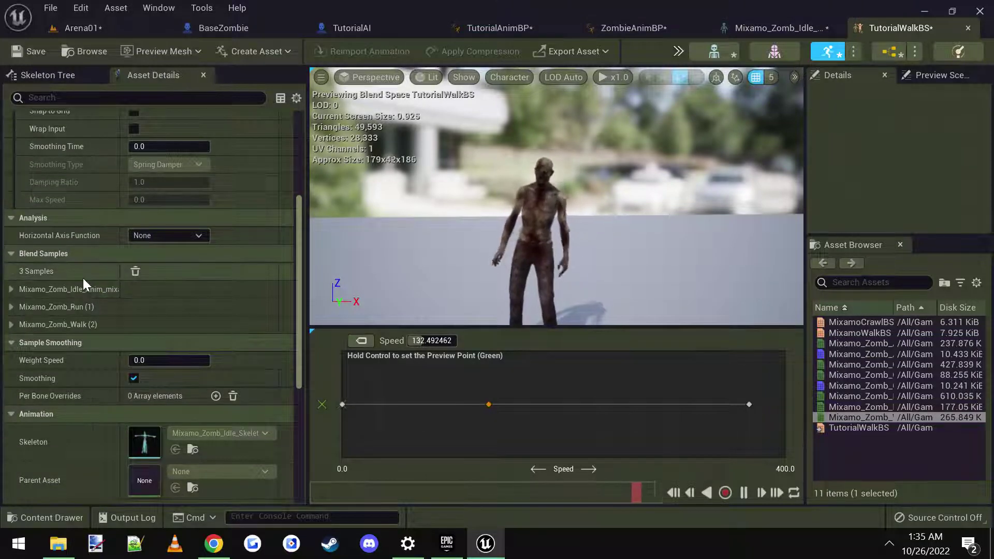
scroll(83, 278, "down", 2)
left_click(162, 172)
left_click(163, 172)
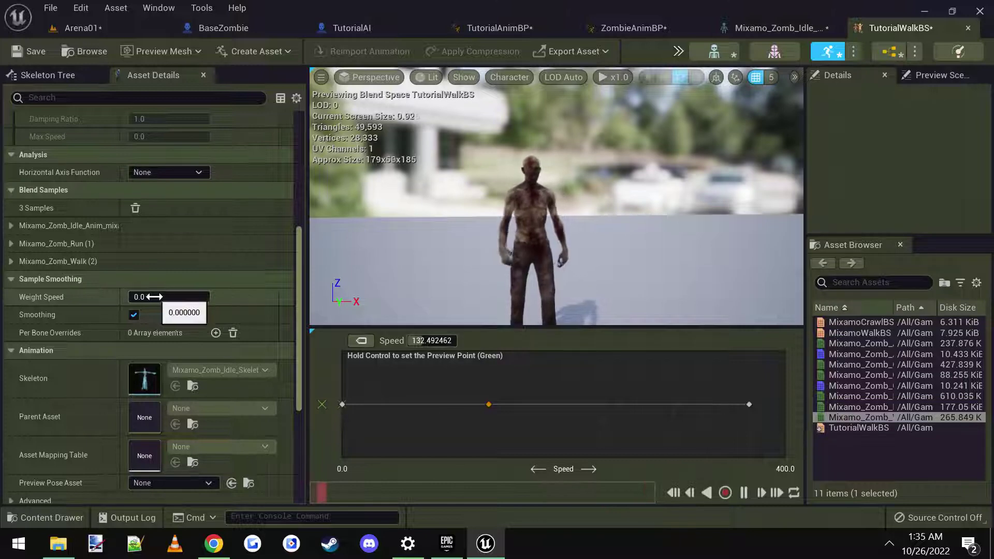
type("5")
key("Return")
left_click(29, 50)
right_click_drag(606, 244, 637, 270)
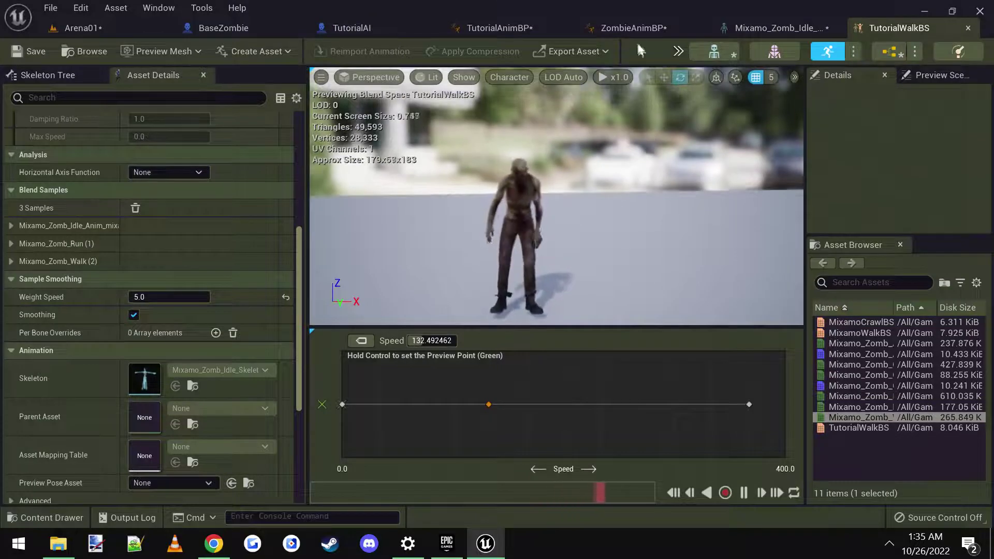
Switch to TutorialAnimBP, add TutorialWalkBS to the Idle/Run state graph and connect the Speed variable to its Speed input
left_click(497, 28)
right_click_drag(454, 369, 450, 357)
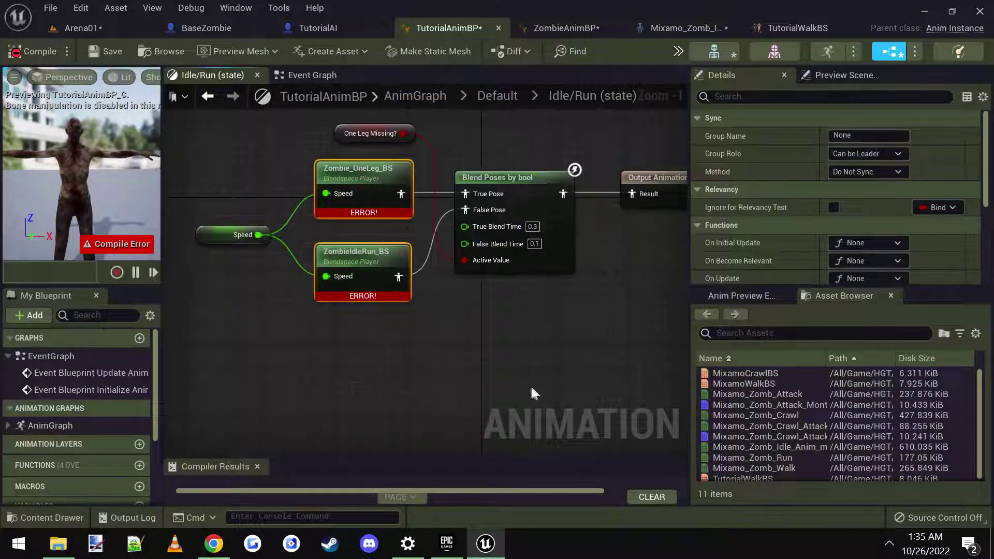
scroll(750, 391, "down", 2)
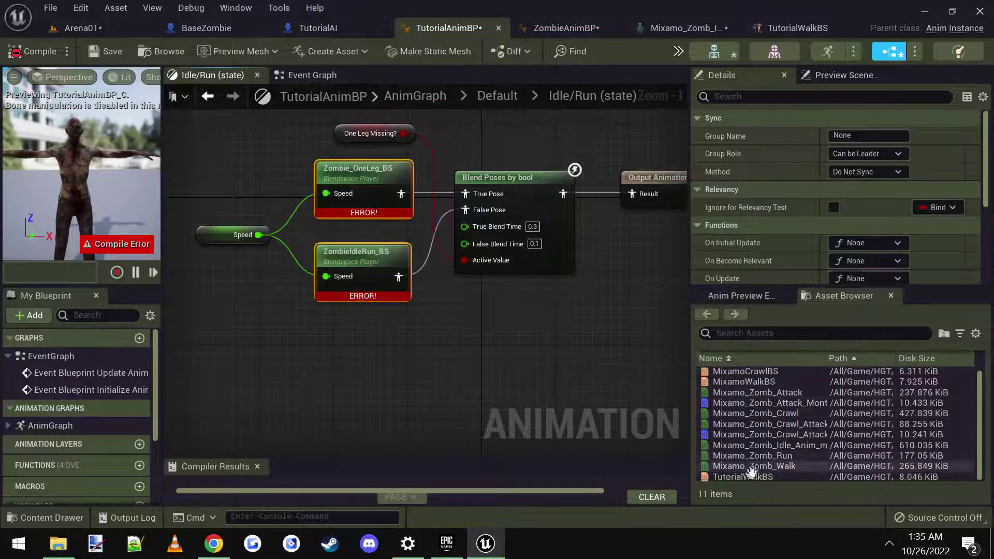
left_click_drag(746, 477, 320, 332)
left_click_drag(371, 355, 372, 361)
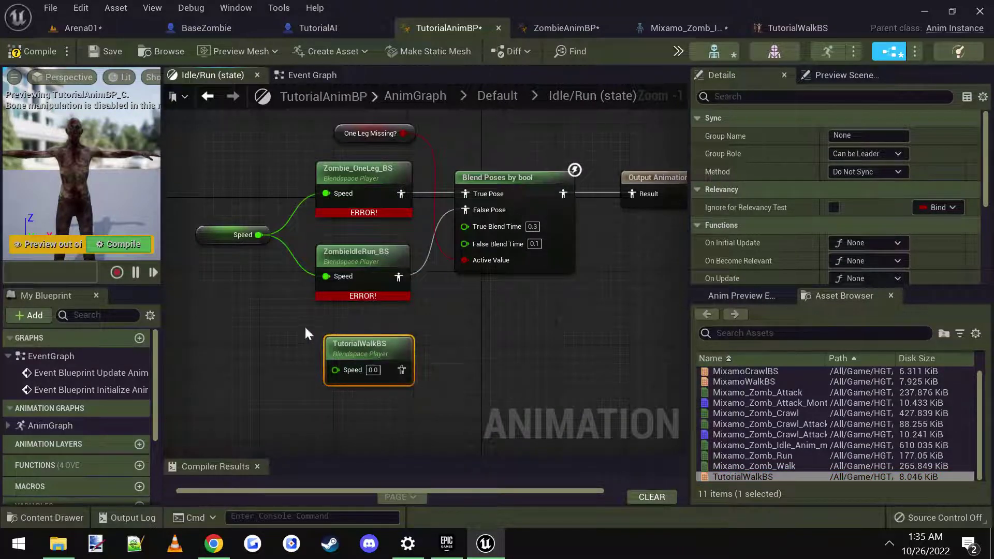
right_click_drag(304, 330, 334, 337)
left_click_drag(287, 242, 367, 377)
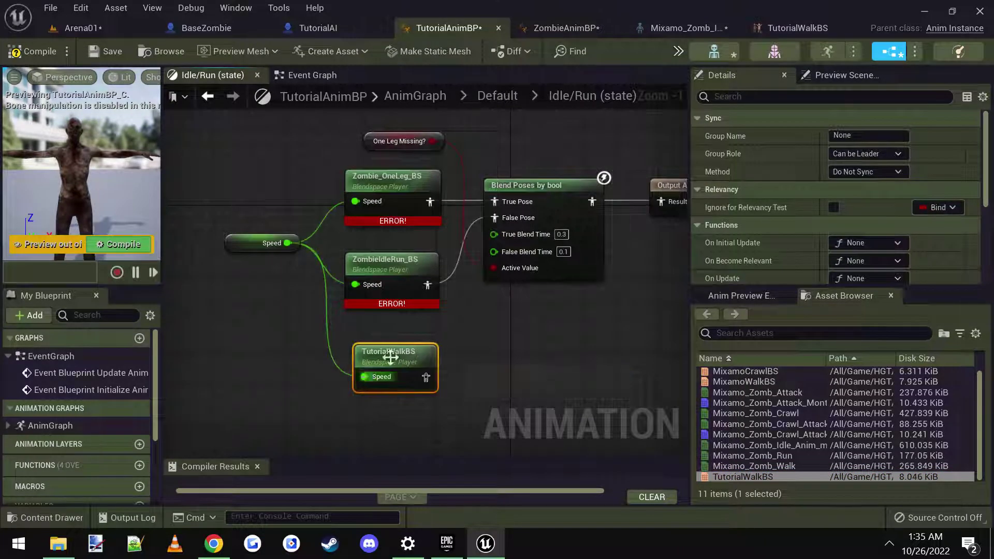
Delete the Zombie_OneLeg_BS and ZombieIdleRun_BS nodes and move TutorialWalkBS into their place beside the Speed variable
left_click_drag(393, 221, 393, 222)
key("Delete")
left_click_drag(386, 370, 375, 238)
right_click_drag(449, 293, 414, 317)
left_click(414, 317)
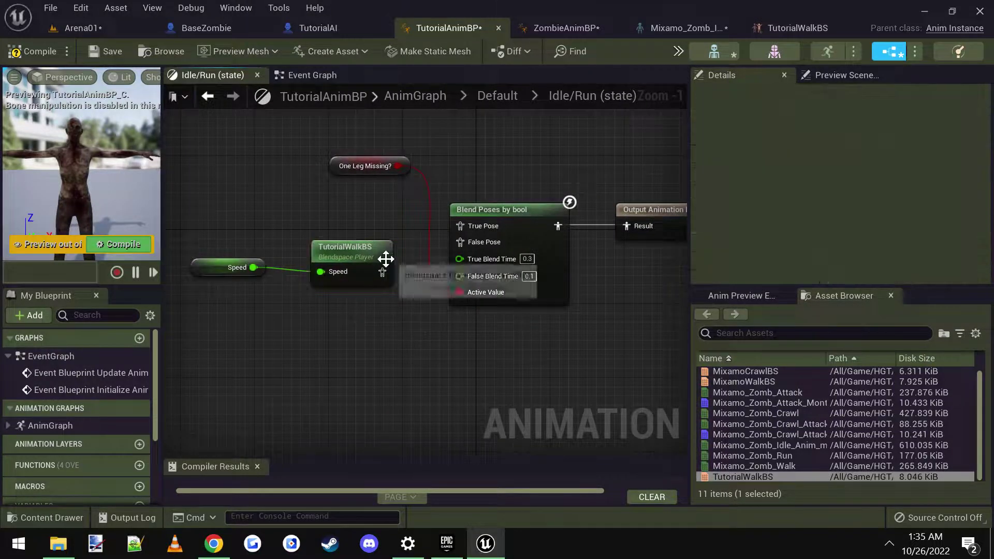
Reposition the One Leg Missing? variable node and connect TutorialWalkBS to the False Pose of Blend Poses by bool
scroll(399, 222, "up", 1)
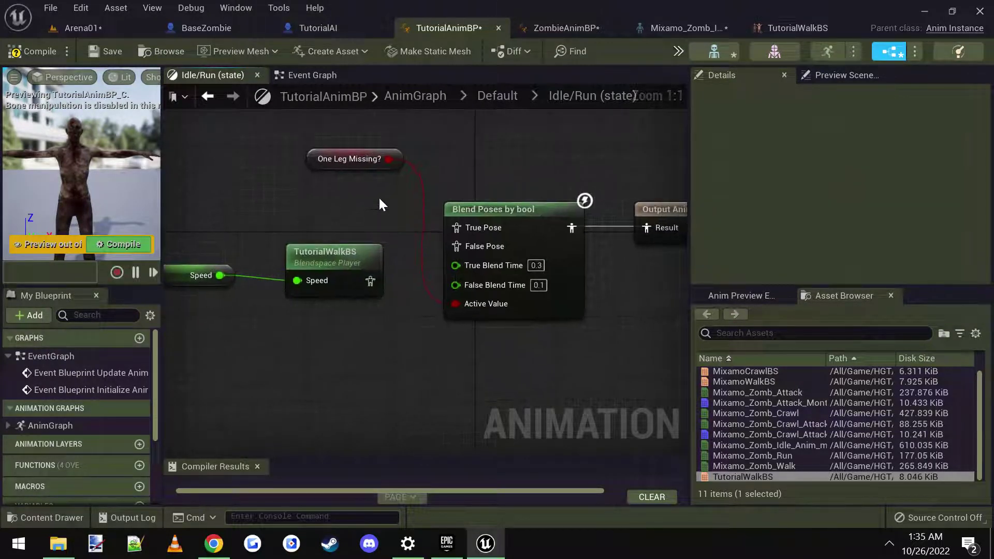
left_click(359, 169)
left_click_drag(360, 168, 357, 185)
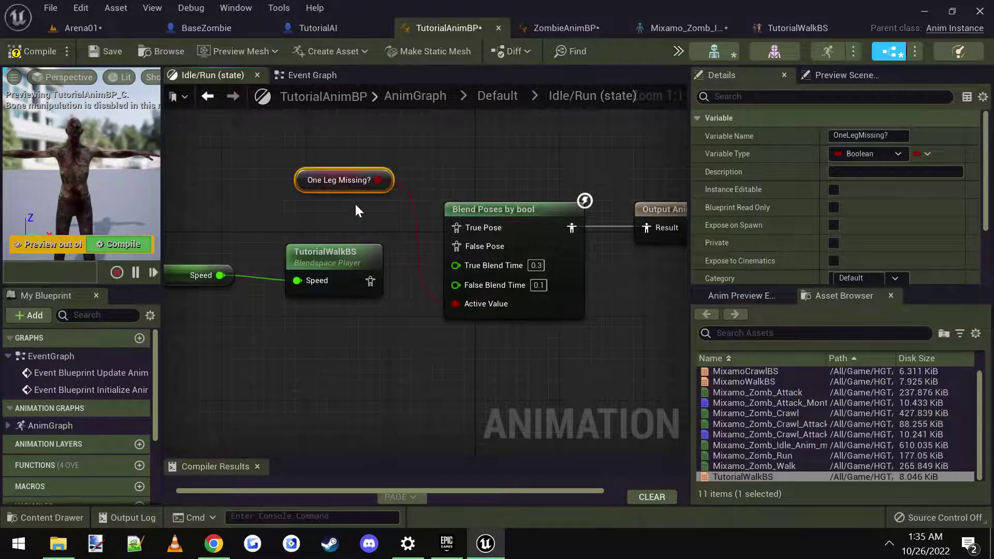
right_click_drag(355, 203, 377, 212)
scroll(381, 212, "down", 1)
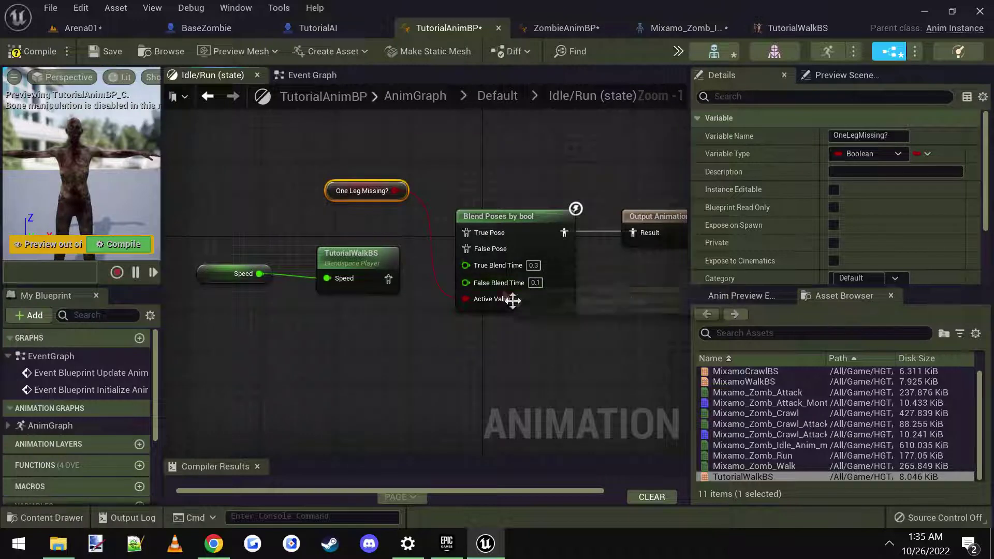
right_click_drag(359, 201, 339, 200)
left_click_drag(355, 198, 357, 162)
left_click_drag(225, 228, 344, 263)
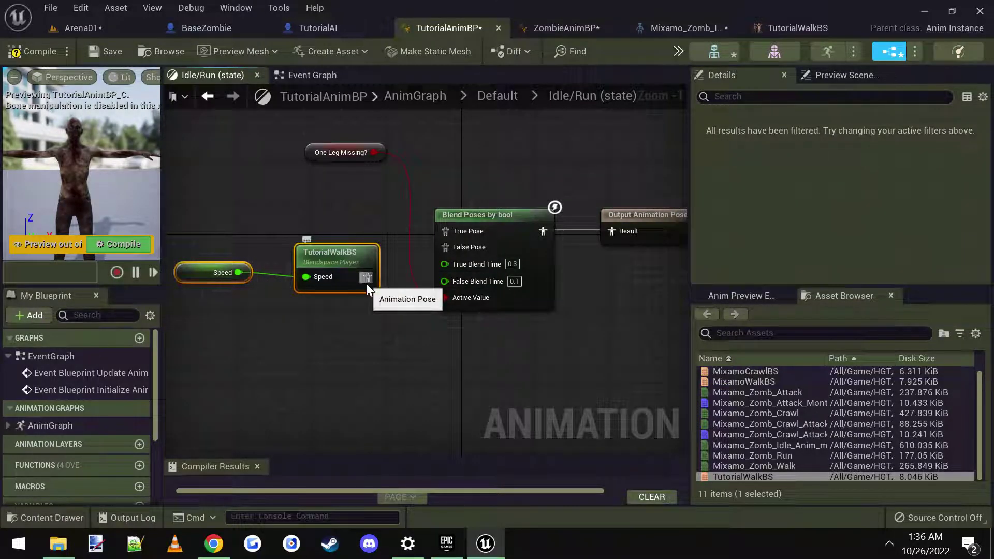
left_click_drag(367, 288, 444, 250)
left_click(328, 219)
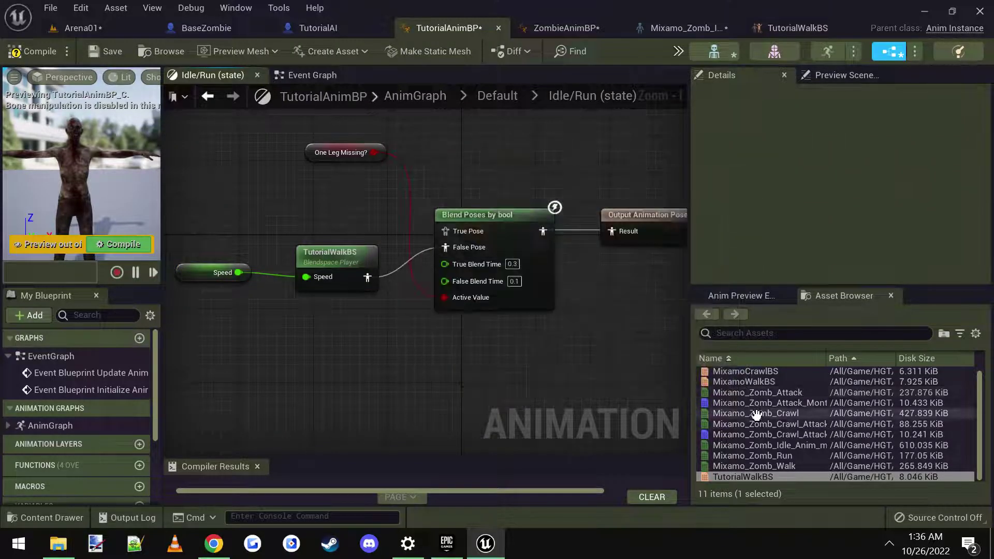
Add the Mixamo_Zomb_Crawl animation to the Idle/Run graph and connect it to the True Pose of Blend Poses by bool
left_click_drag(755, 414, 279, 190)
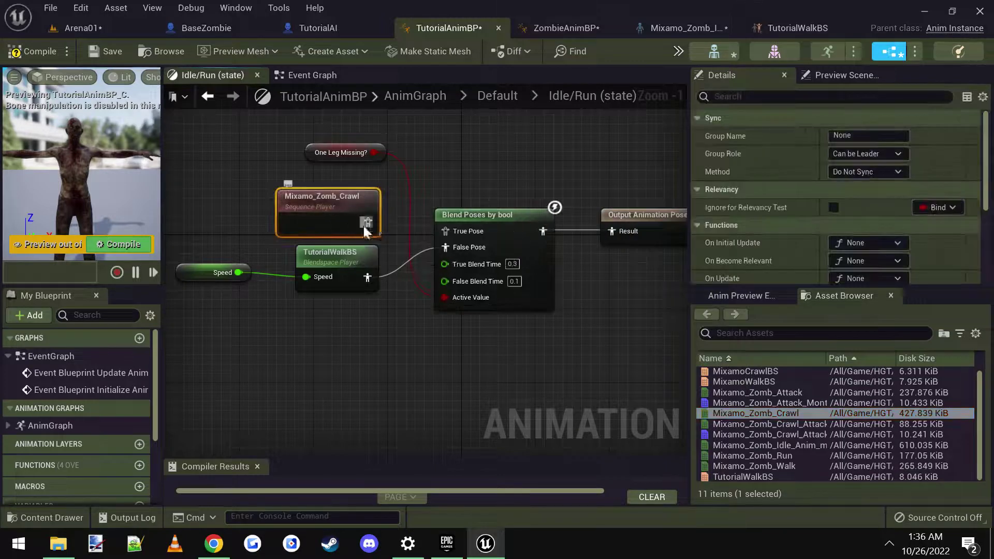
left_click_drag(443, 239, 443, 231)
left_click(395, 236)
Preview the Mixamo_Zomb_Crawl animation in its own editor and return to the Default state machine of TutorialAnimBP
double_click(323, 207)
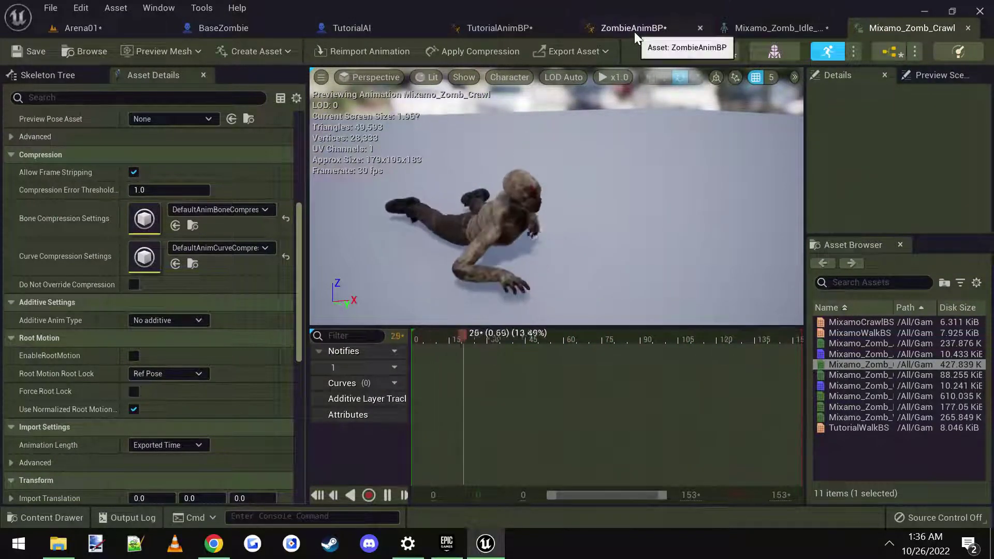
left_click(512, 30)
left_click(529, 172)
mouse_move(519, 184)
right_mouse_down()
mouse_move(509, 192)
mouse_move(518, 174)
right_mouse_up()
double_click(518, 175)
right_click_drag(570, 215, 482, 211)
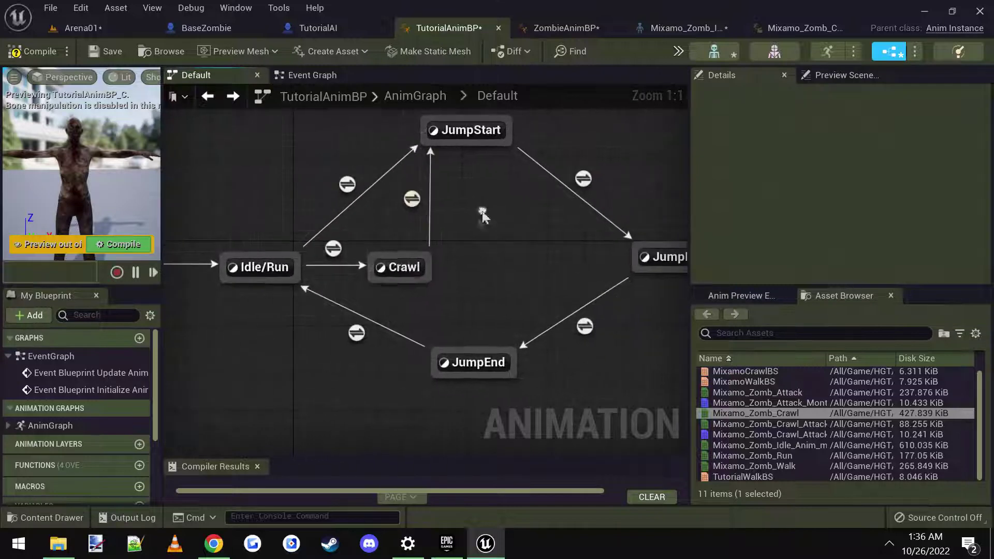
Open the Crawl state, add the Mixamo_Zomb_Crawl animation and connect it to the Output Animation Pose
double_click(398, 267)
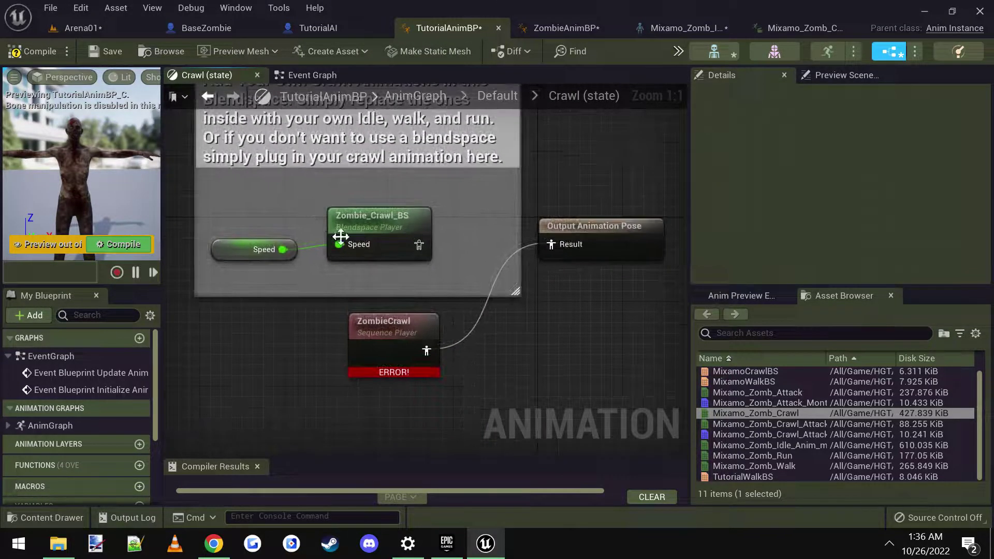
left_click(363, 231)
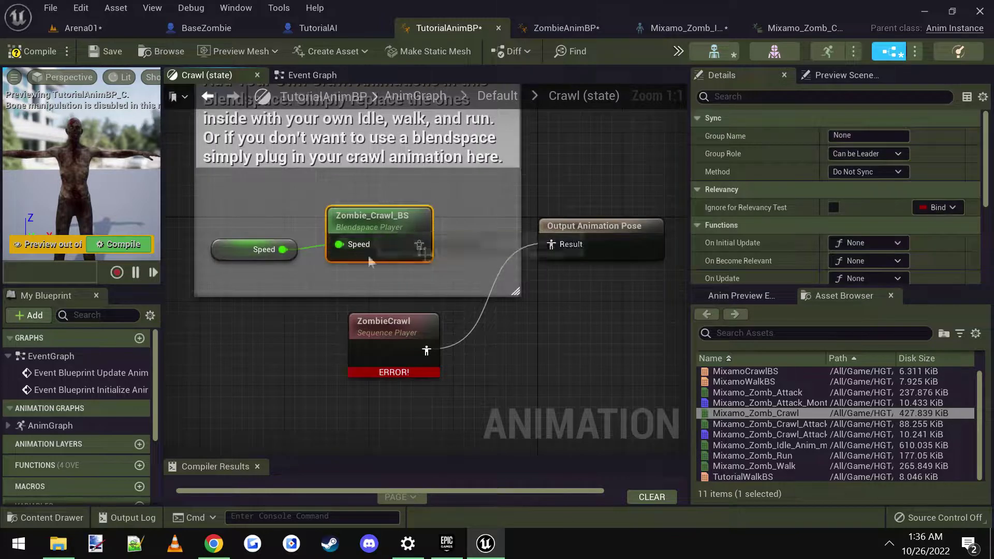
scroll(449, 283, "down", 2)
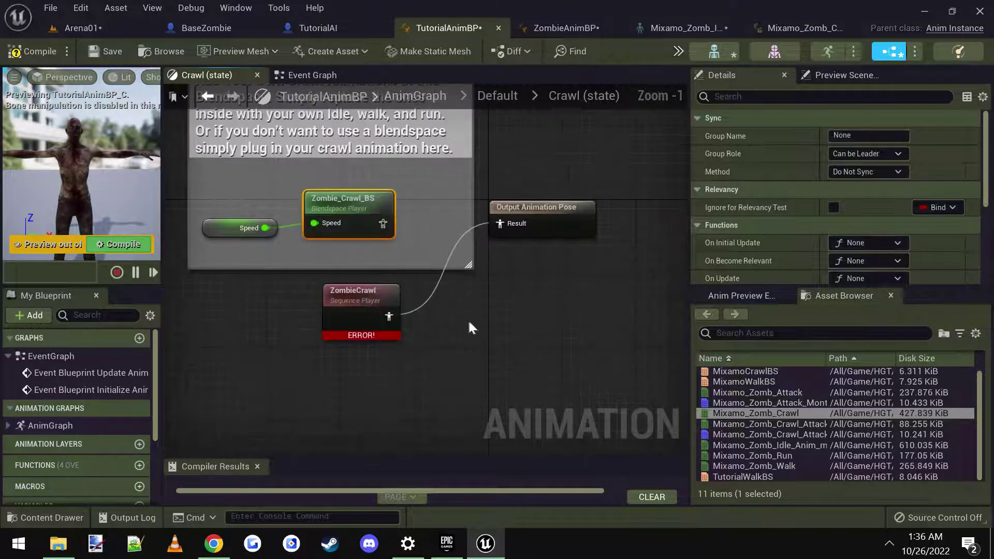
left_click_drag(756, 413, 459, 363)
Replace the ZombieCrawl node with Mixamo_Zomb_Crawl in its position, save TutorialAnimBP and return to the Default state machine
left_click(361, 314)
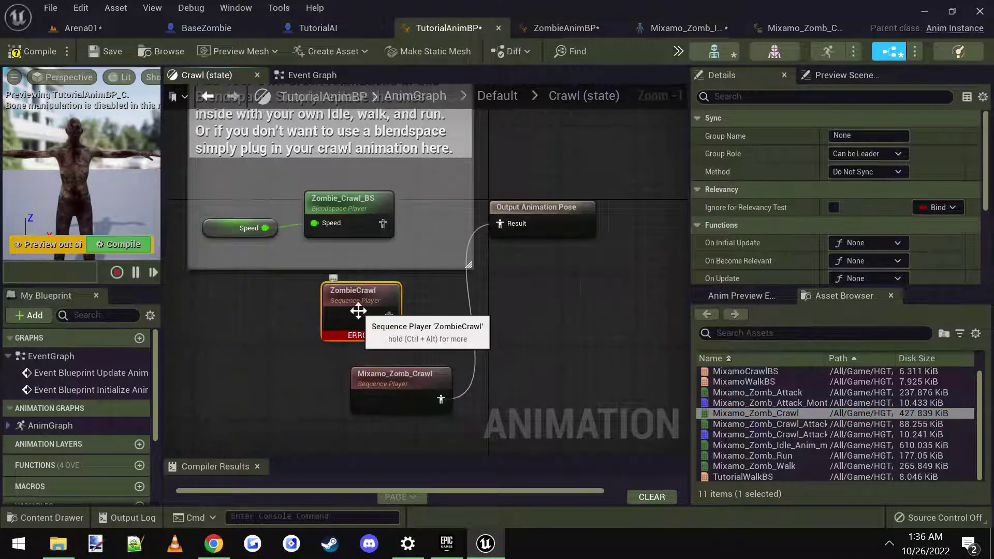
key("Delete")
left_click_drag(399, 374, 369, 309)
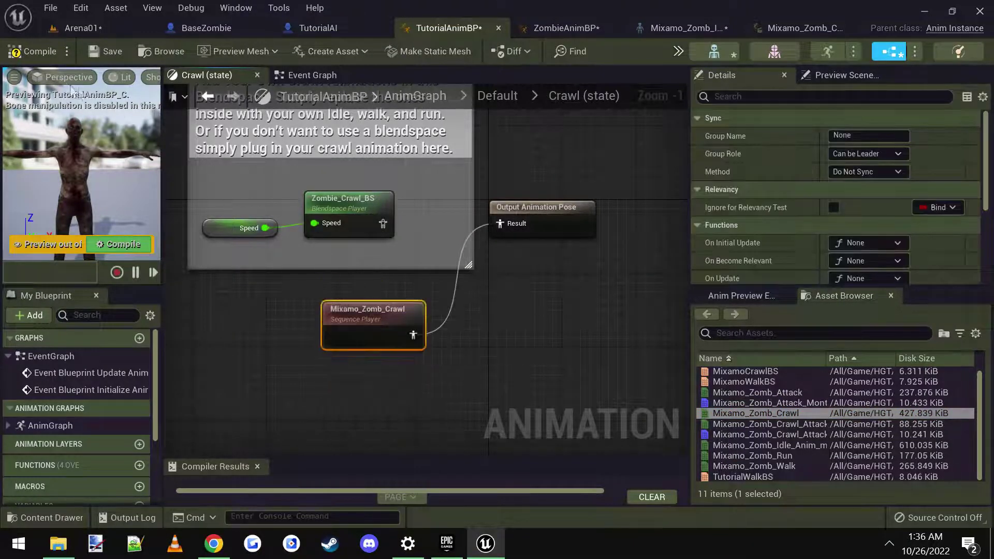
left_click(109, 50)
left_click(207, 96)
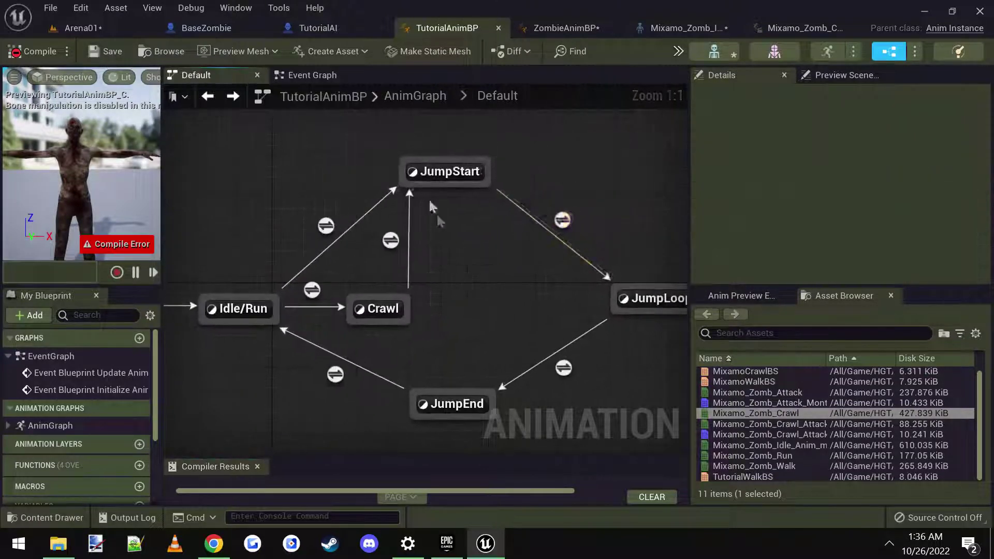
Delete the JumpStart, JumpLoop and JumpEnd states from the Default state machine and compile TutorialAnimBP
left_click(445, 172)
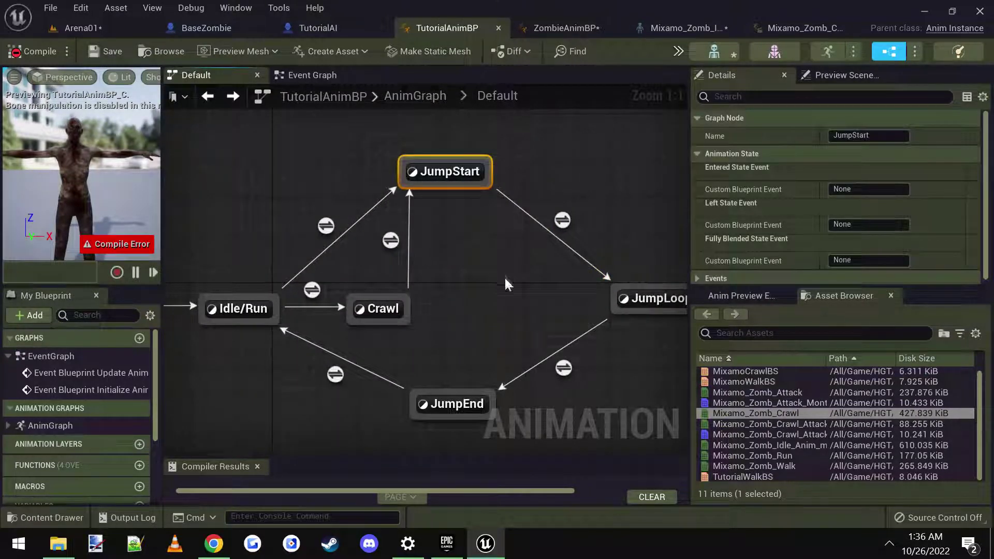
key("Delete")
left_click(616, 283)
right_click_drag(601, 334, 571, 290)
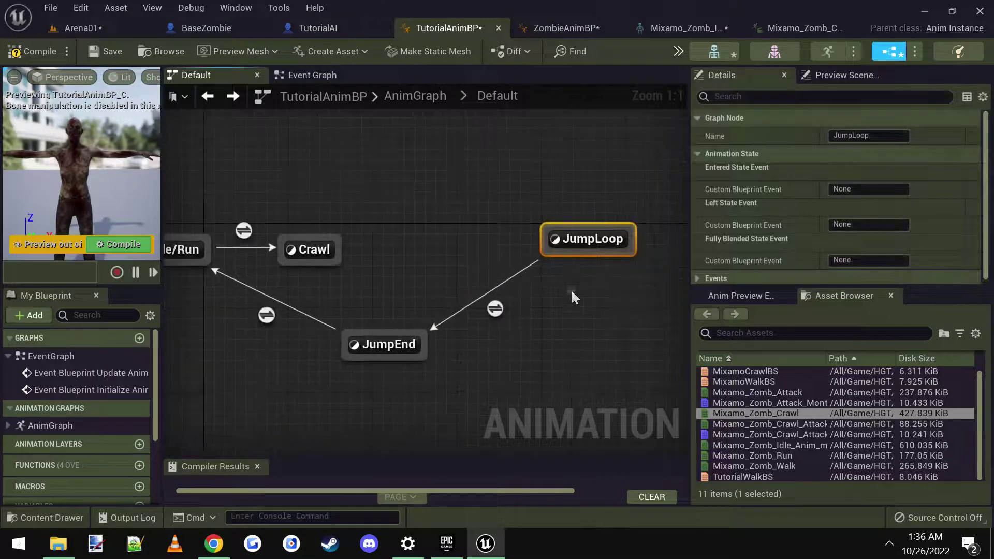
left_click(432, 351)
double_click(400, 343)
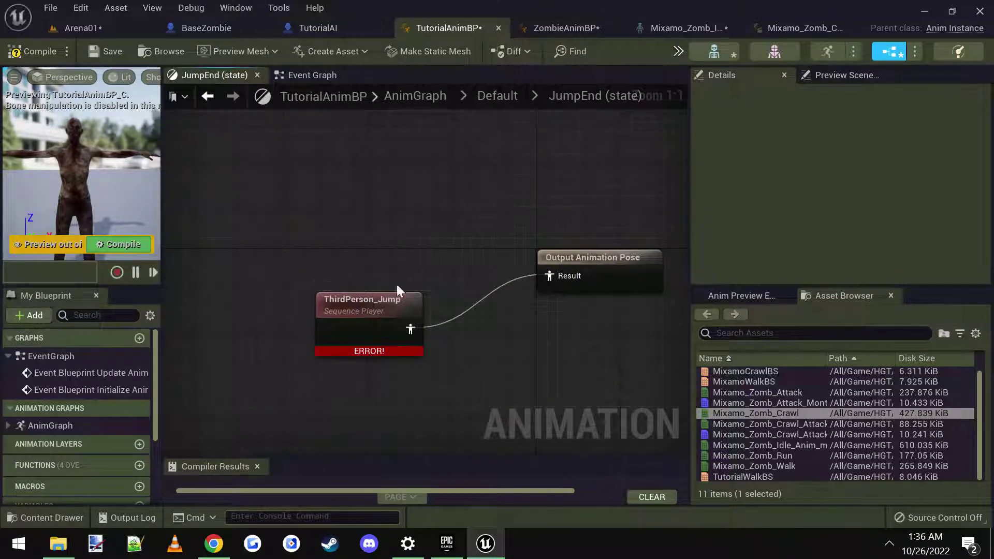
key("alt+Left")
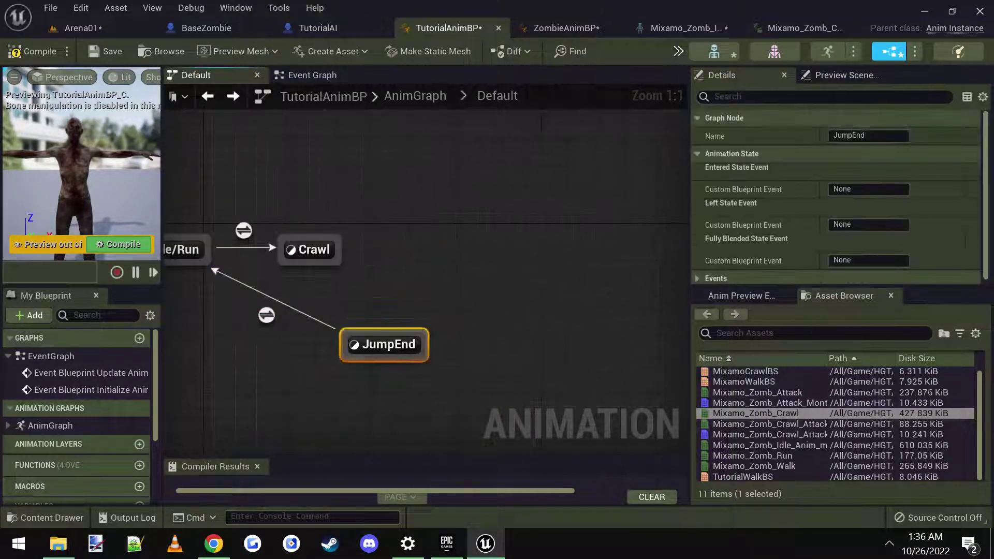
key("Delete")
right_click_drag(351, 351, 449, 351)
right_click_drag(380, 314, 498, 329)
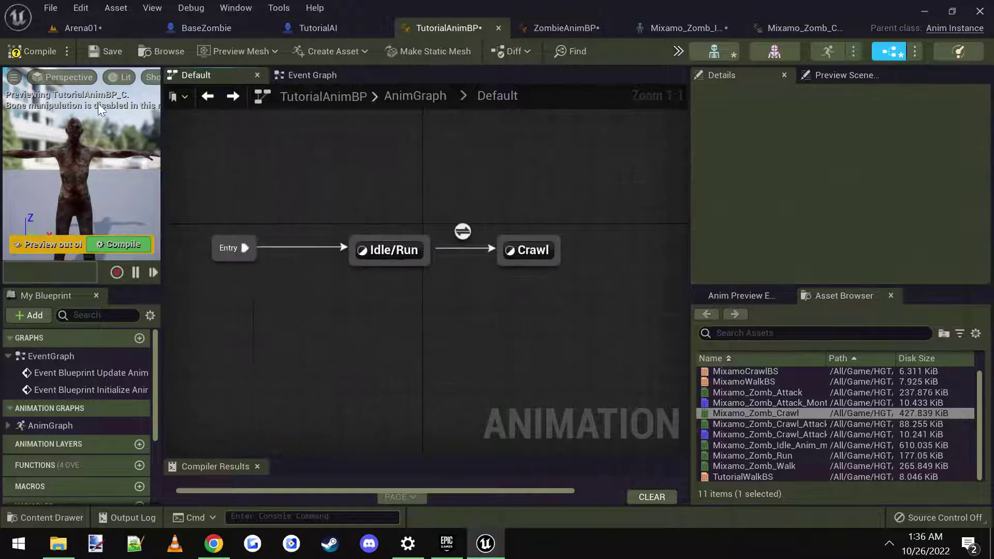
left_click(23, 54)
right_click_drag(260, 196, 285, 192)
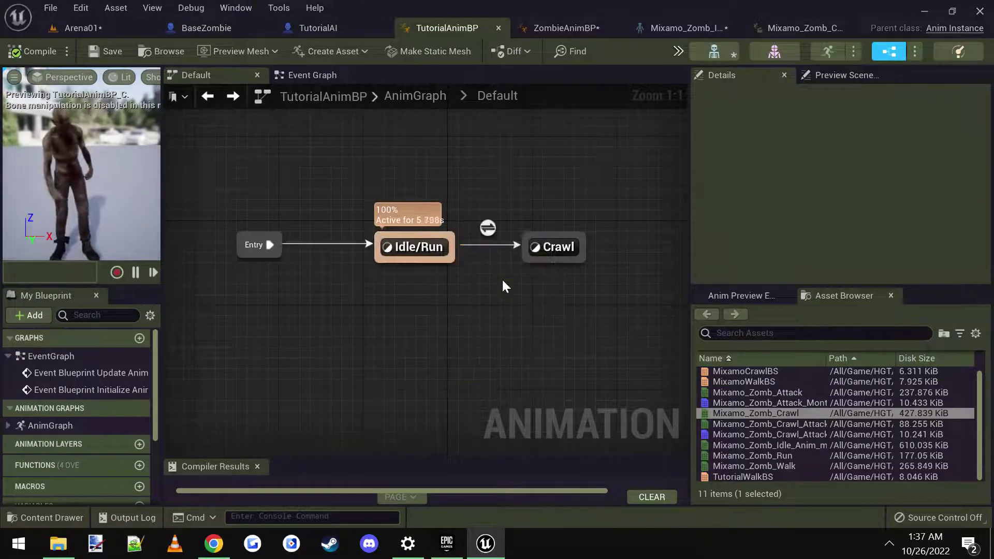
right_click_drag(510, 281, 500, 282)
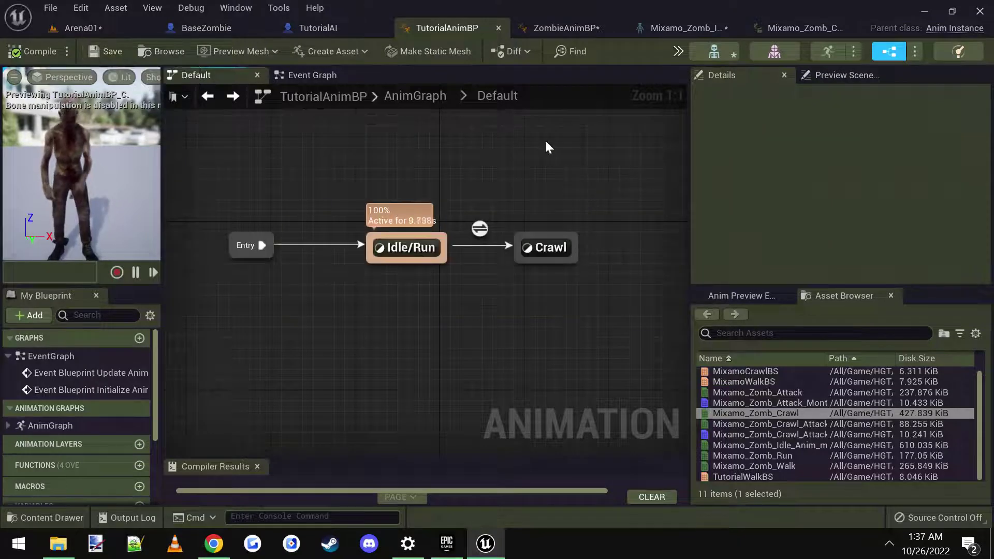
Switch to the TutorialAI blueprint and set the Mesh component's skeletal mesh to Mixamo_Zomb_Idle
left_click(322, 32)
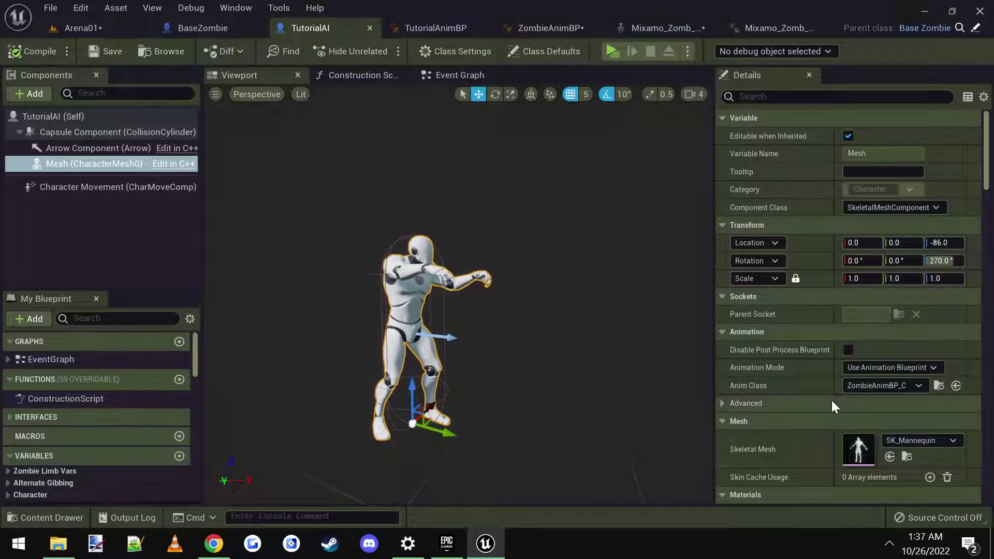
left_click(939, 441)
type("mi")
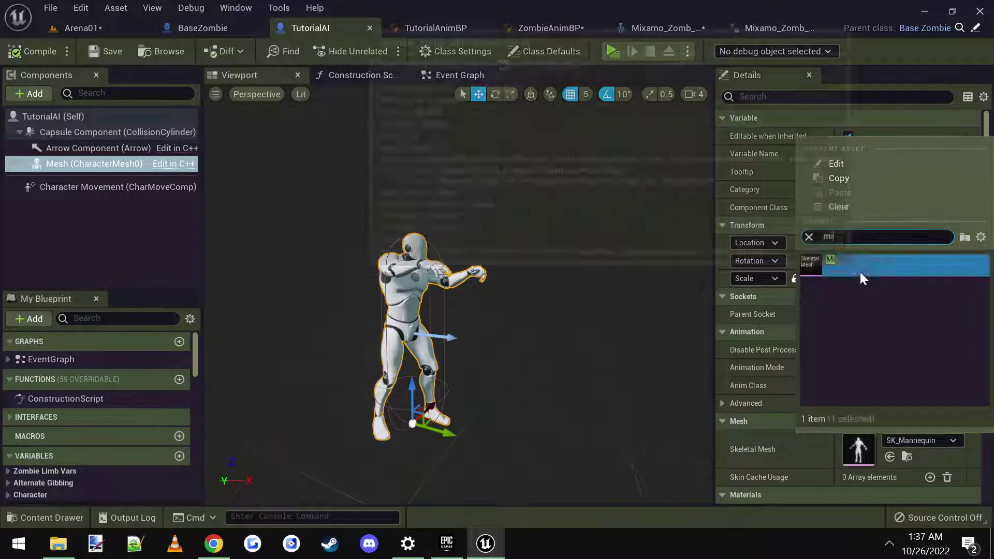
left_click(859, 269)
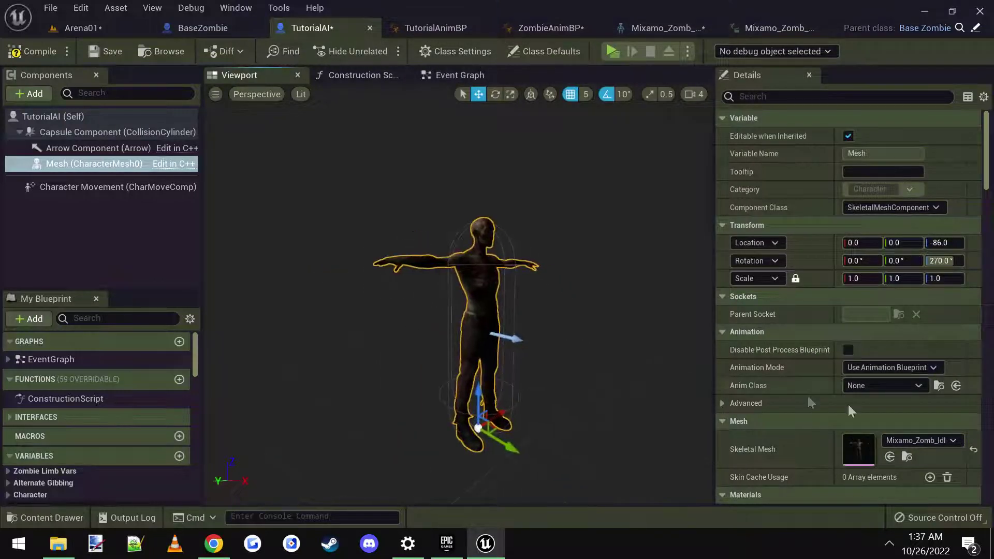
Set the Mesh component's Anim Class to TutorialAnimBP, compile and save TutorialAI
left_click(901, 388)
type("tut")
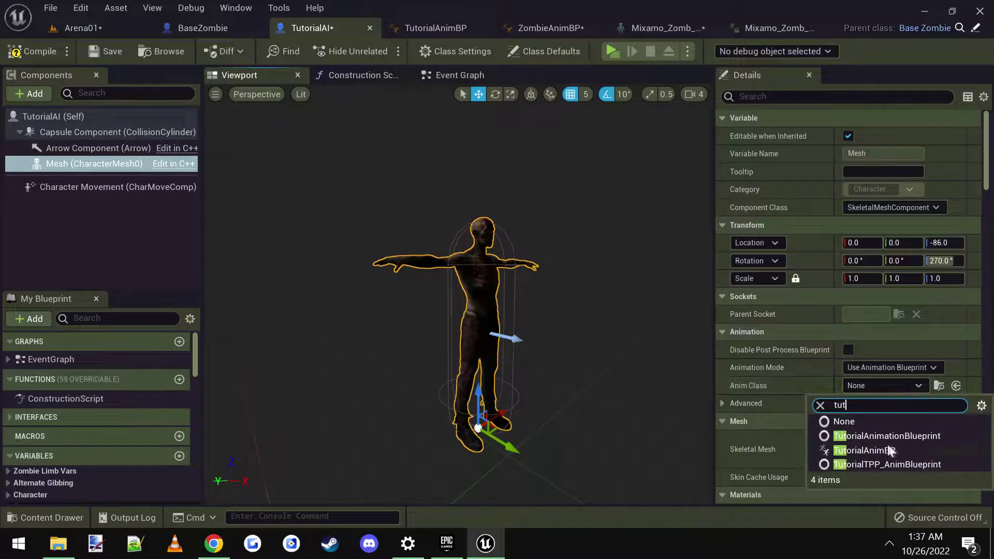
left_click(871, 451)
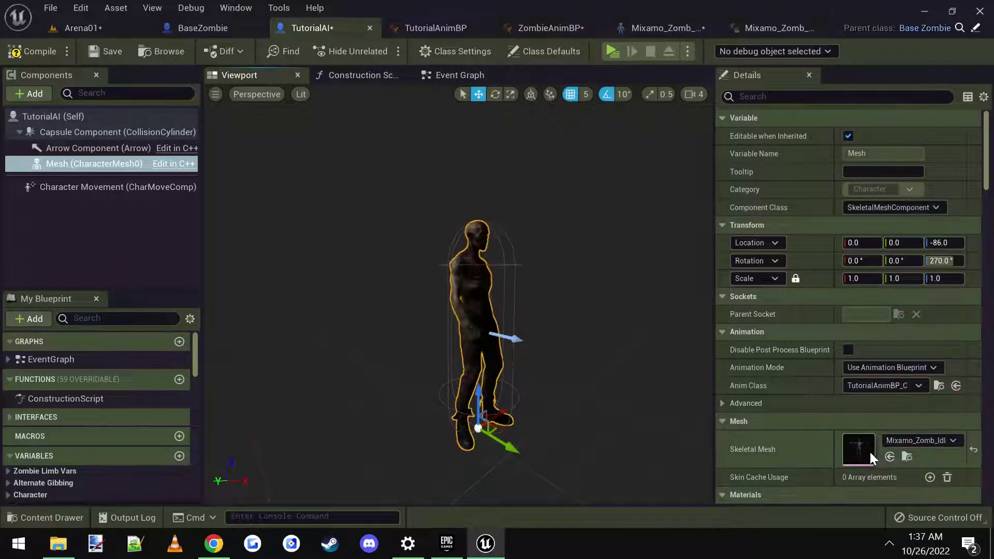
left_click_drag(372, 261, 332, 243)
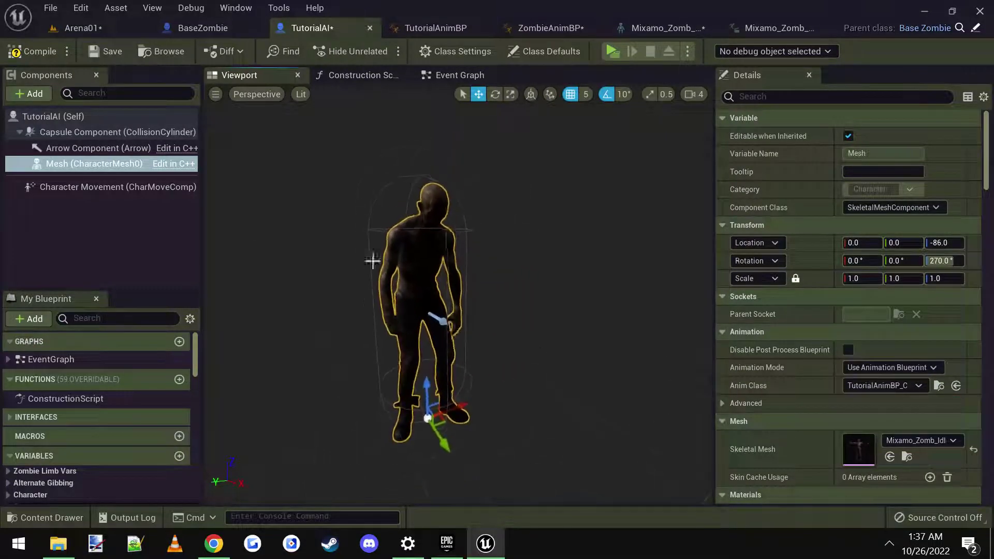
left_click(31, 51)
left_click(107, 54)
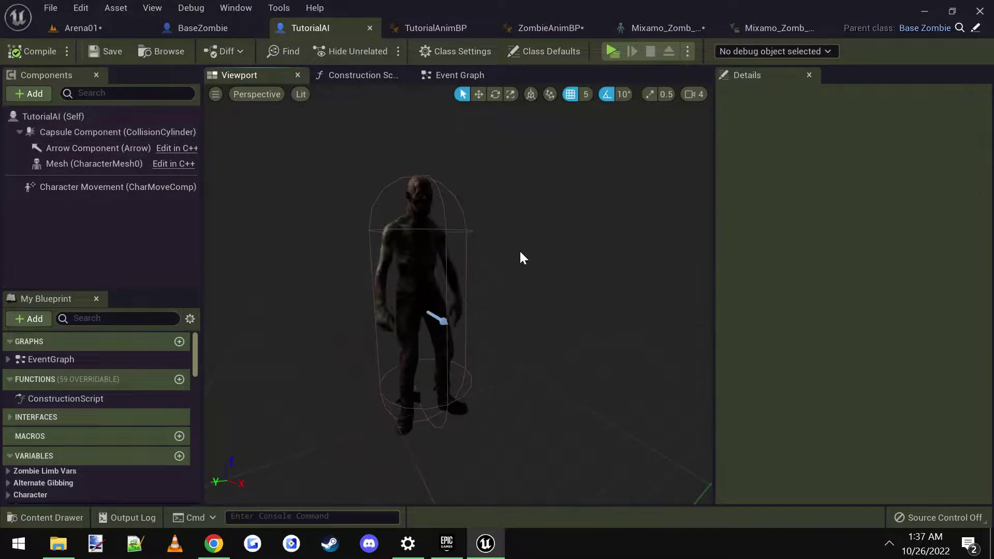
left_click_drag(440, 260, 438, 267)
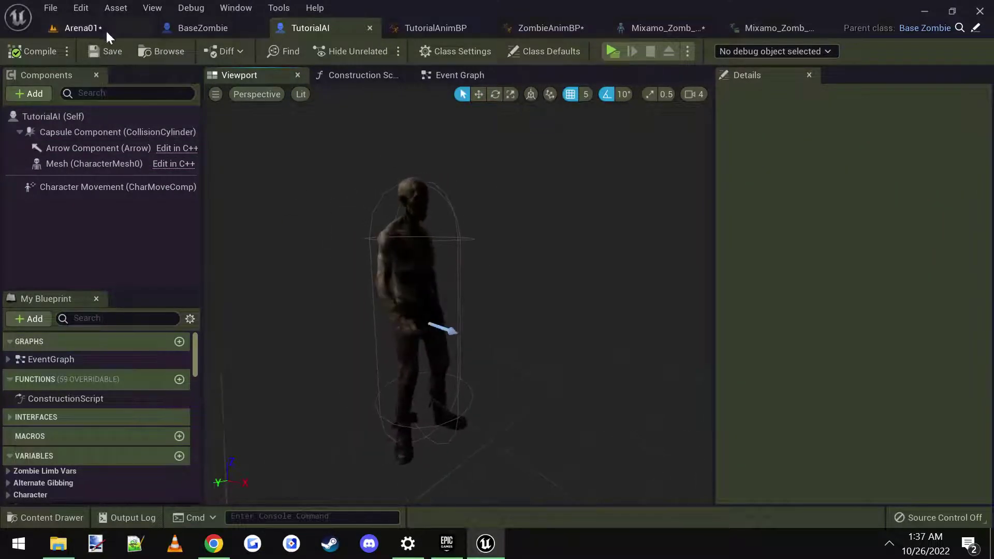
Go to the Arena01 level and delete the three shark zombies standing in front of the door
left_click(106, 29)
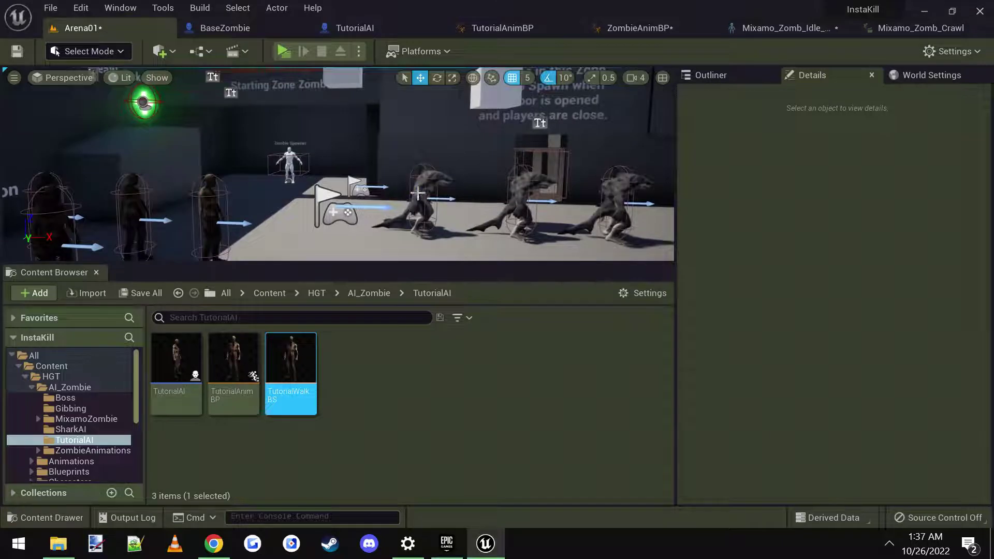
left_click(419, 193)
left_click(516, 197)
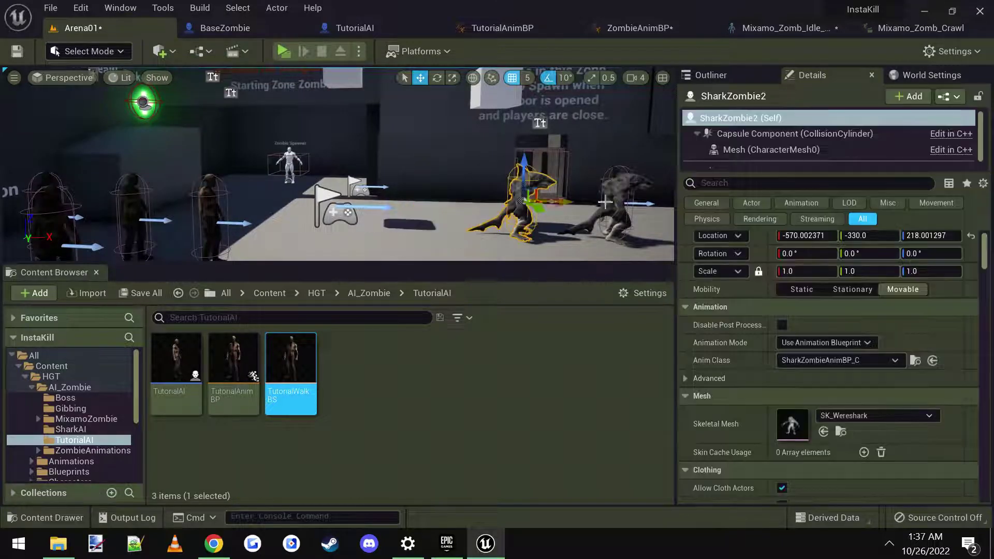
left_click(618, 203)
key("Delete")
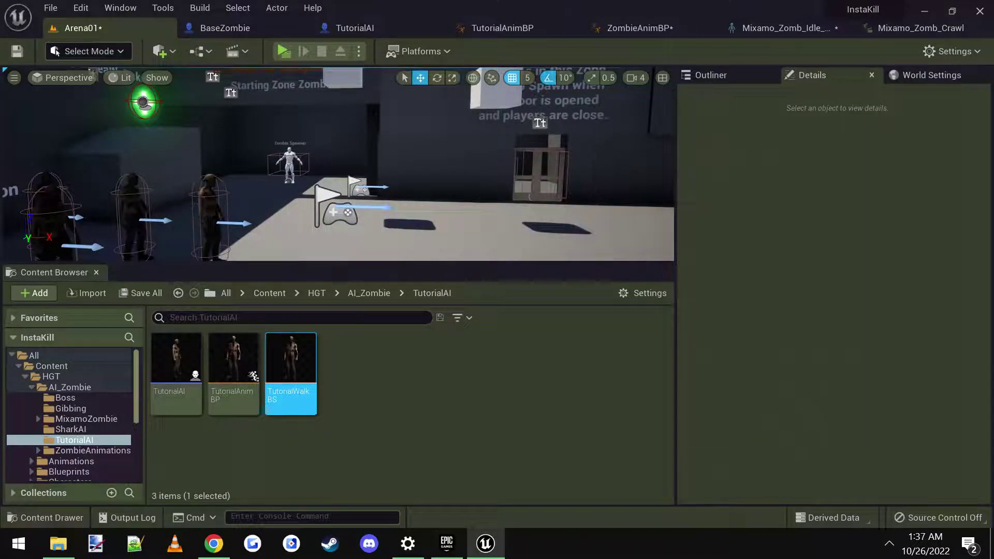
Delete the three Mixamo zombies placed along the instruction wall in Arena01
left_click(210, 217)
key("f")
left_click(223, 153)
left_click(282, 150)
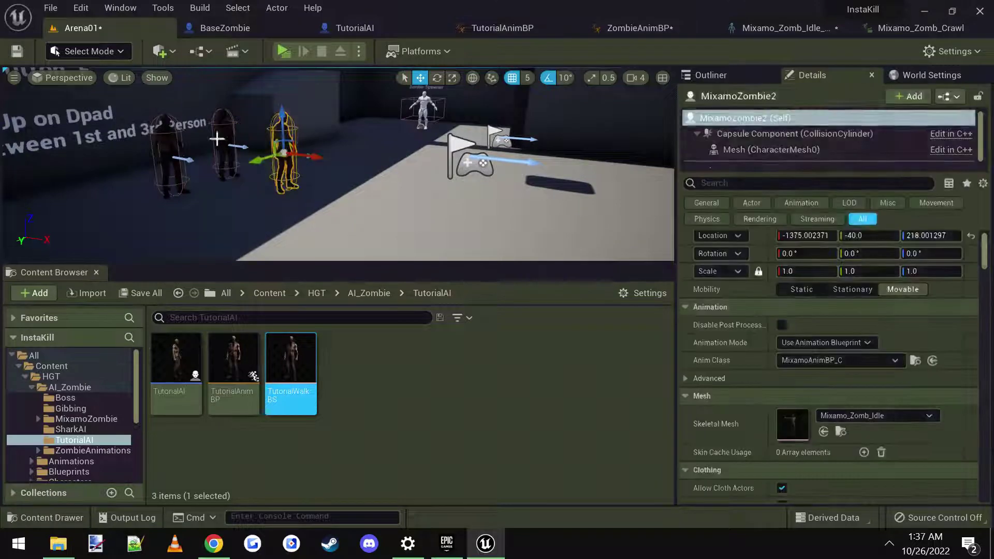
key("Delete")
left_click(220, 135)
key("Delete")
left_click(171, 132)
key("Delete")
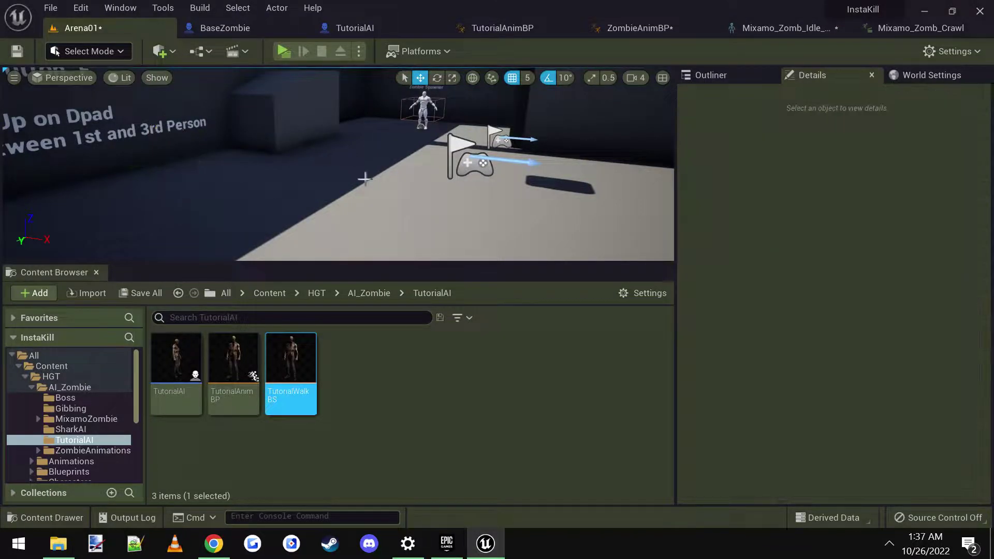
Place one TutorialAI character in Arena01 on the floor near the instruction wall
key("Right")
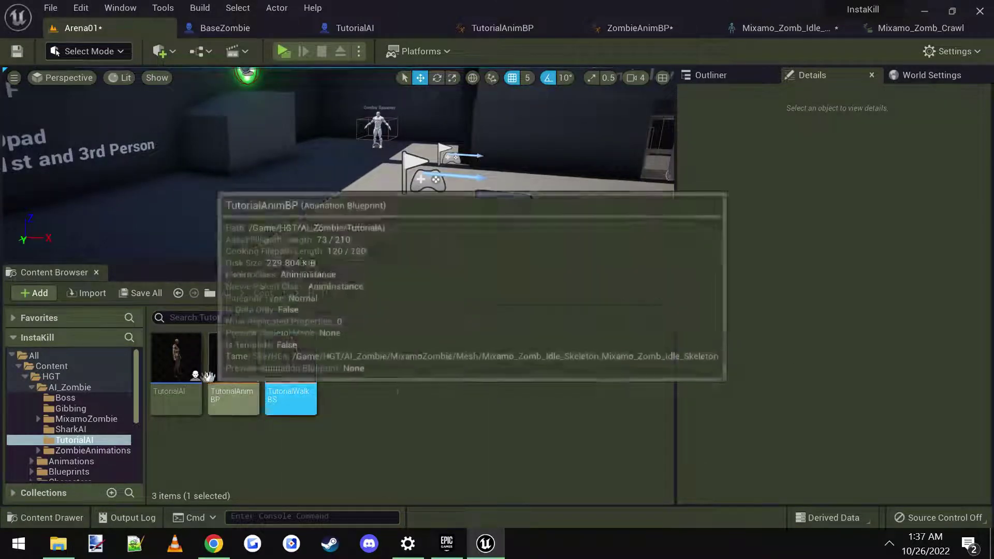
left_click(176, 376)
left_click_drag(176, 375, 213, 207)
key("Down")
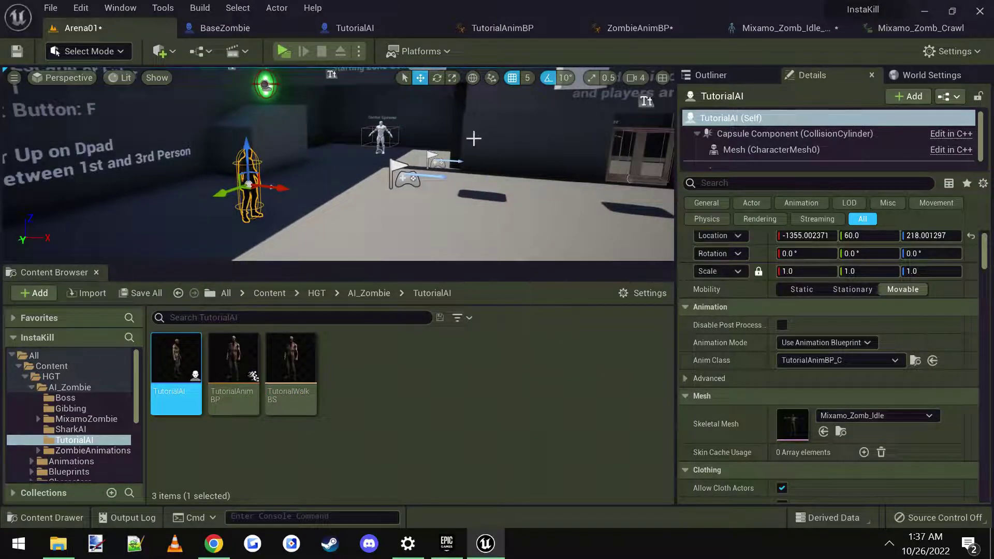
Play-test the level, walk up to the TutorialAI zombie and back away to check its behaviour, and end the session
left_click(281, 52)
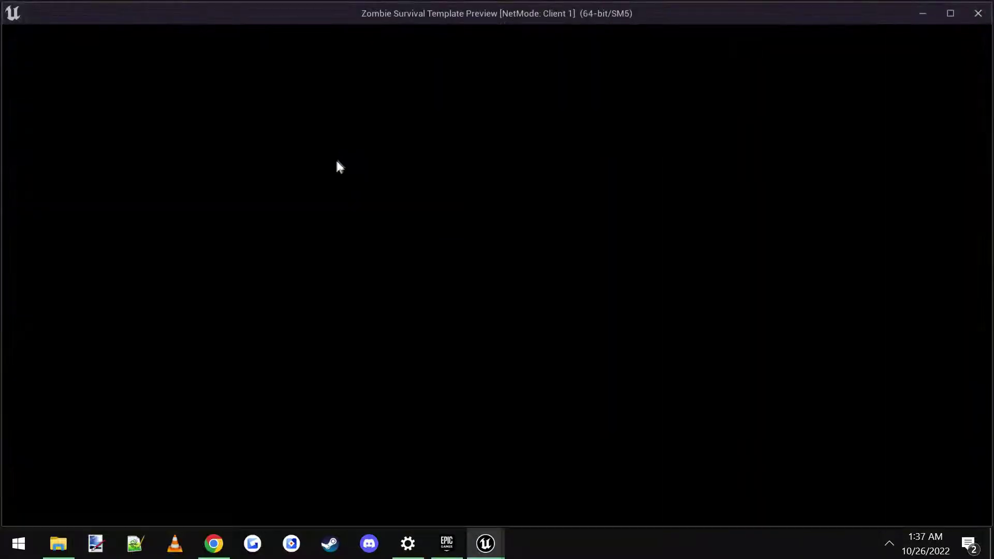
key("w")
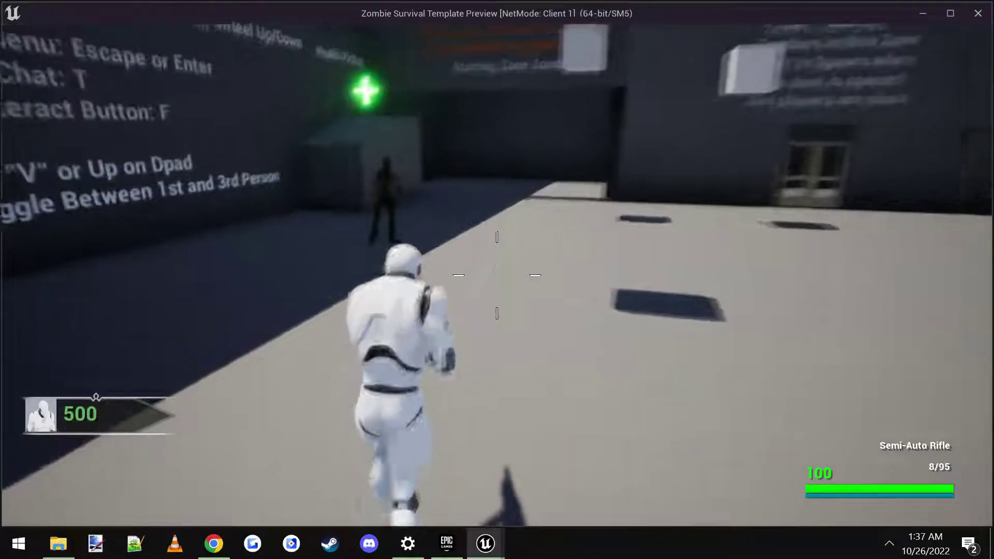
key("w")
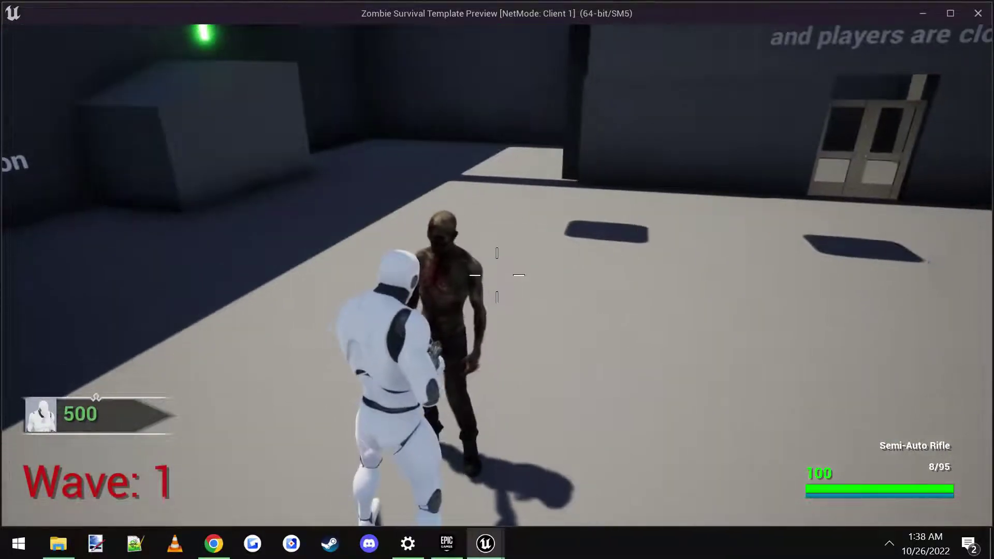
key("s")
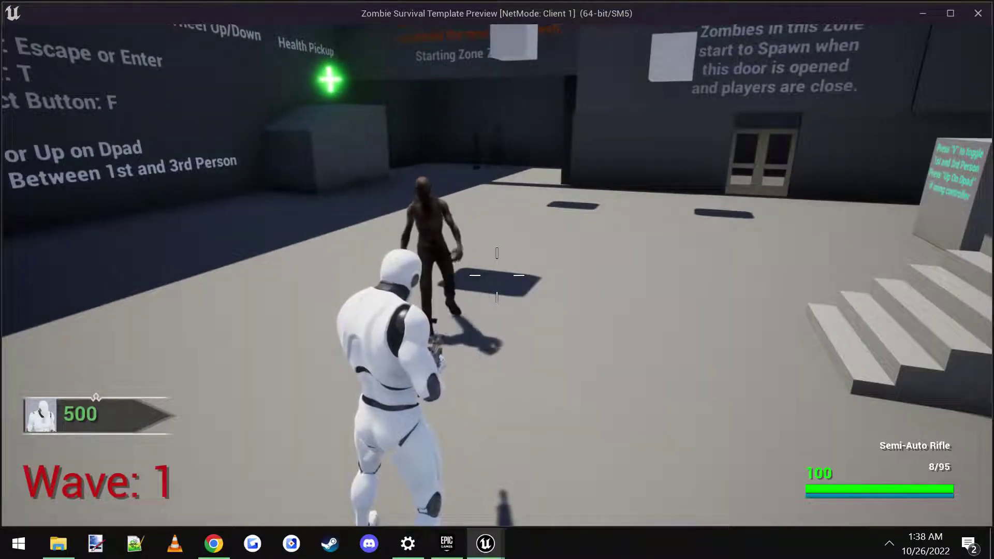
key("Escape")
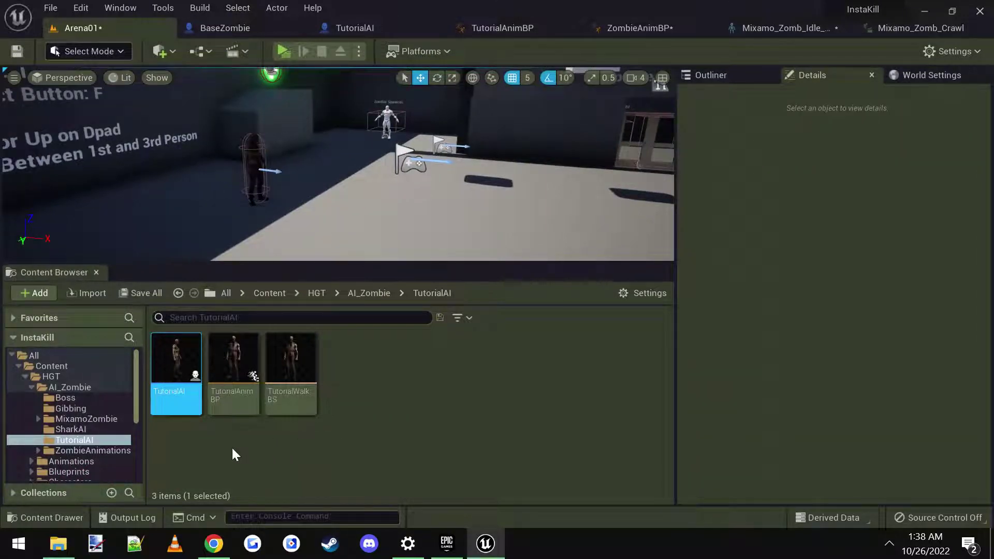
Open the MixamoZombie Anims folder and create an AnimMontage from the Mixamo_Zomb_Attack animation
left_click(79, 390)
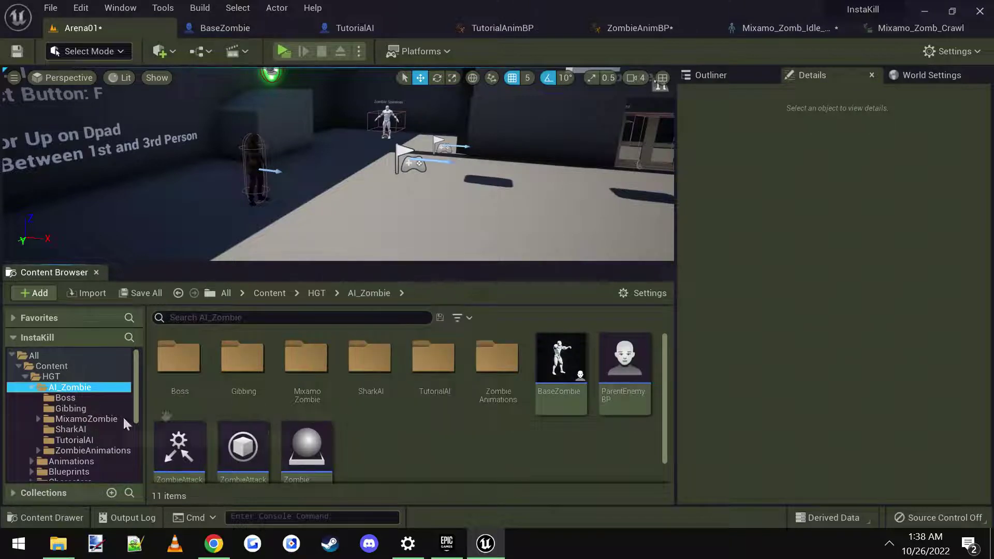
double_click(316, 365)
double_click(244, 383)
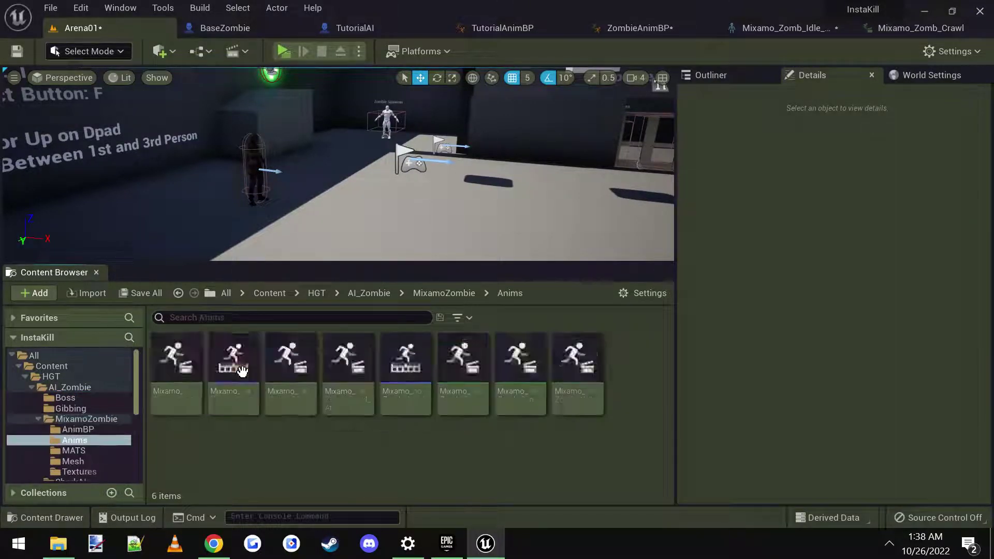
left_click(174, 389)
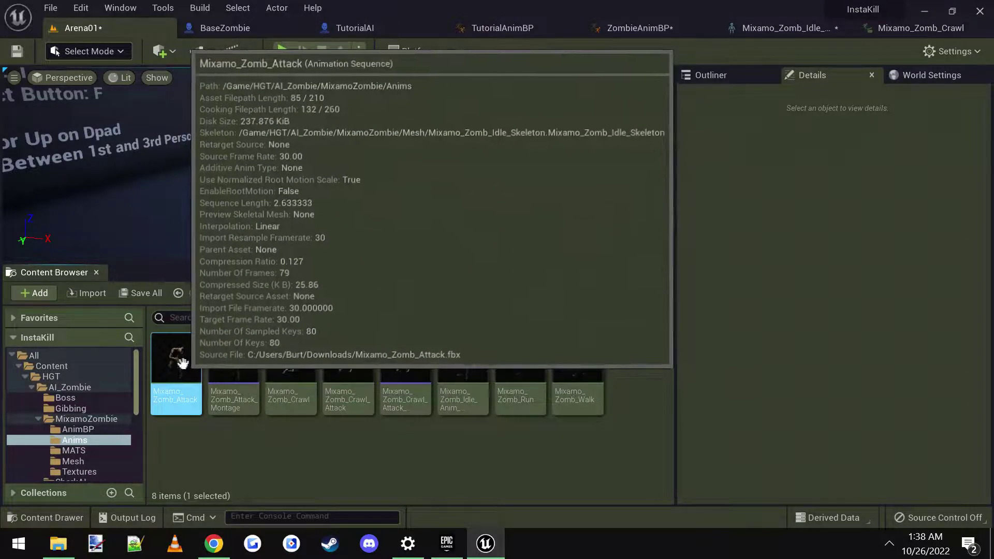
right_click(176, 367)
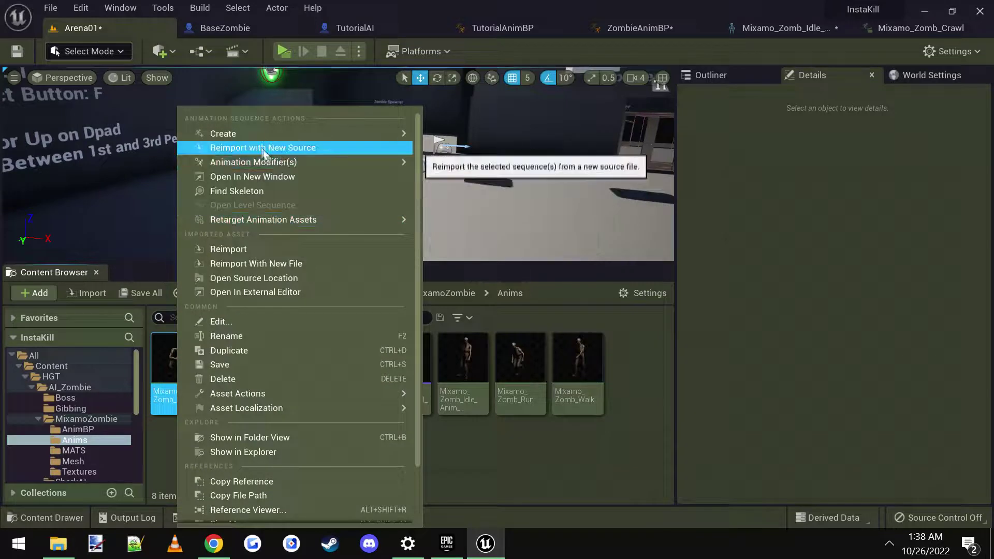
mouse_move(416, 133)
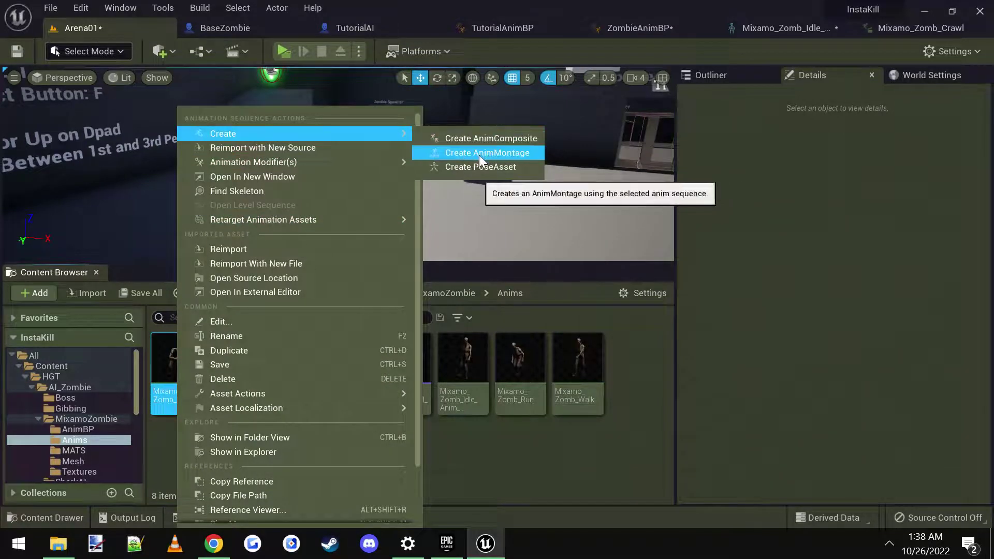
left_click(509, 153)
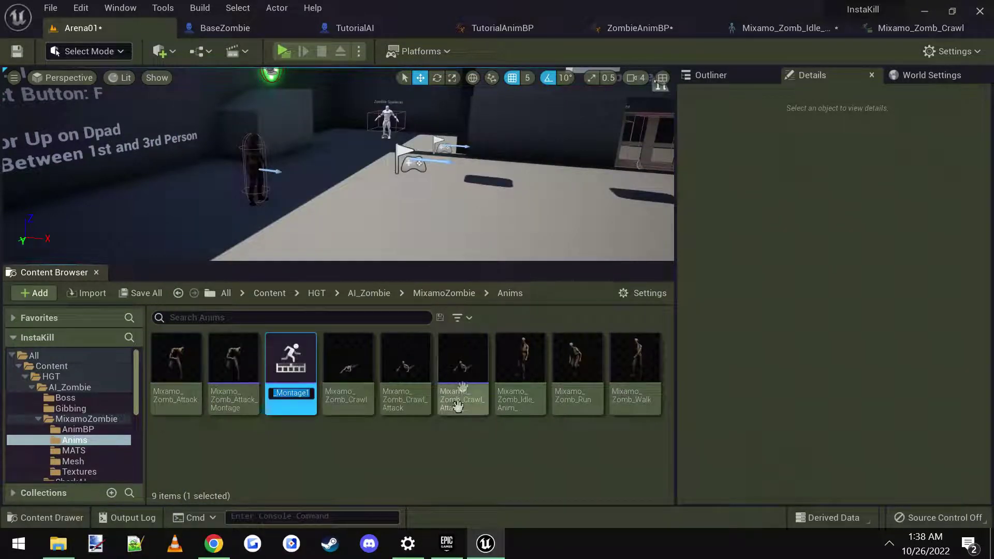
Name the new montage TutorialAttackMontage and open it in its editor
type("Tu")
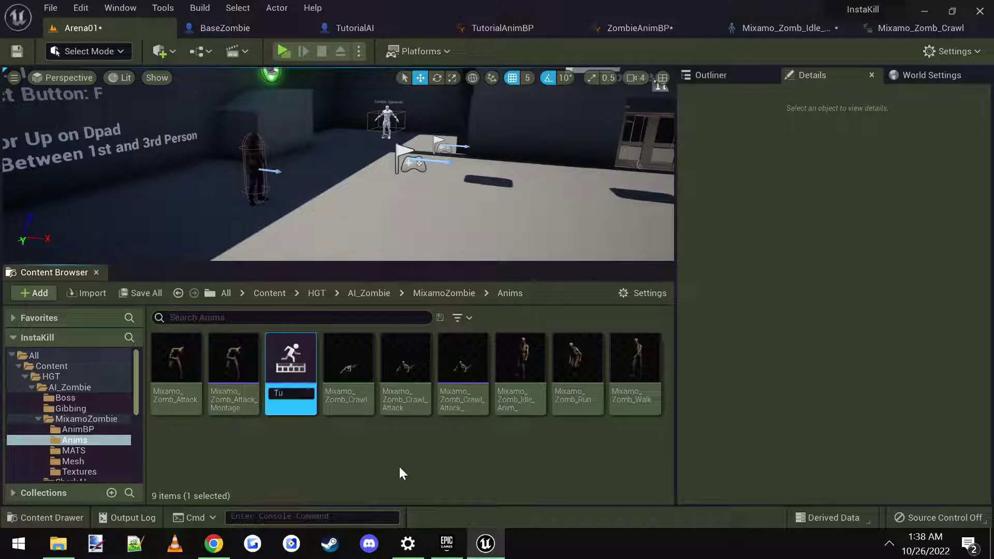
type("torialAtt")
type("ackMontage")
key("Return")
key("Return")
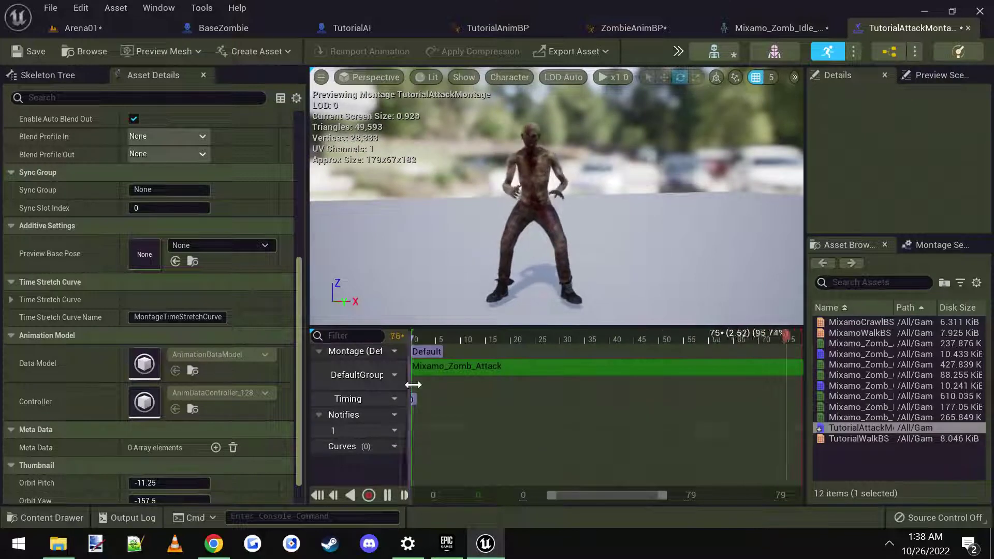
Try adding a new UpperBody slot to the TutorialAttackMontage and undo the addition
left_click_drag(412, 385, 515, 390)
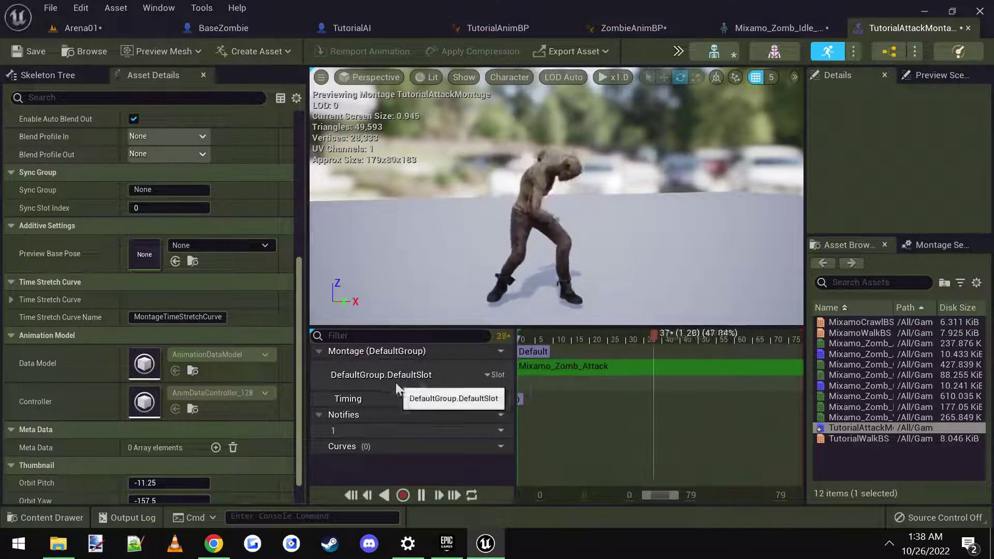
left_click(492, 375)
mouse_move(551, 424)
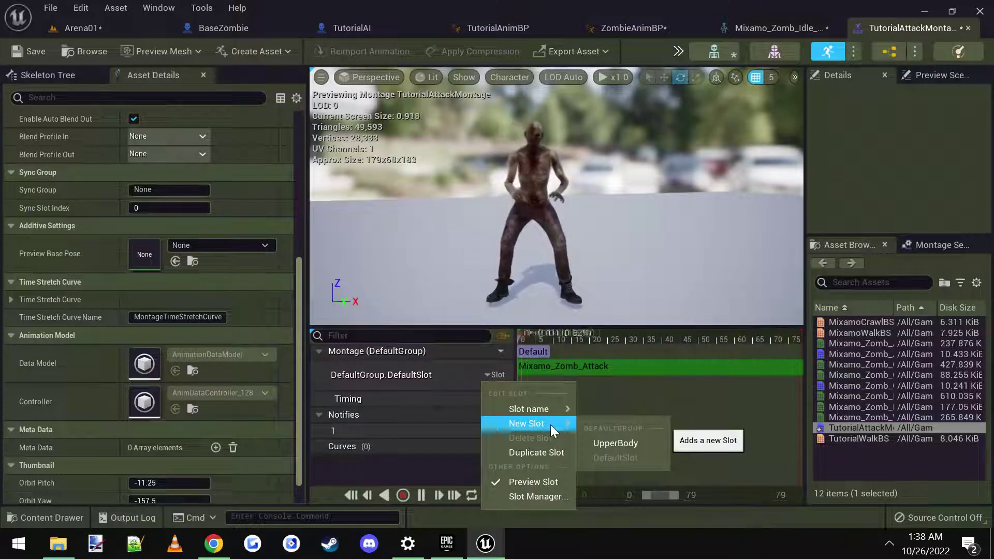
left_click(620, 441)
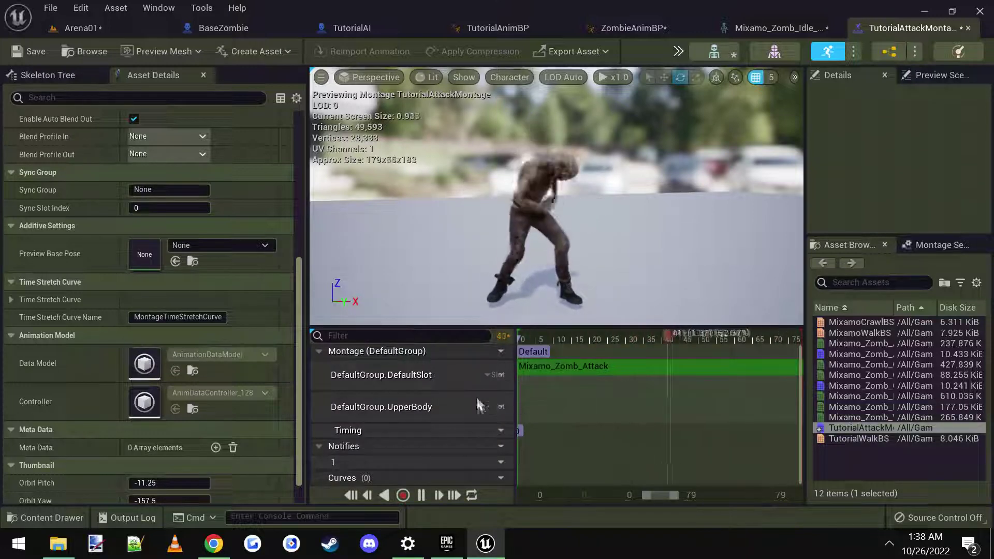
key("ctrl+z")
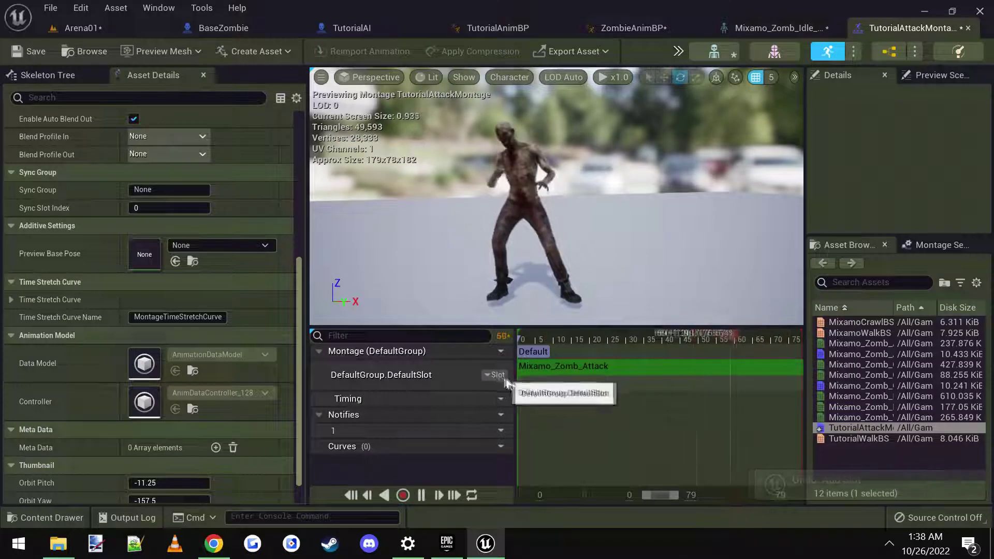
Change the slot name of the montage's existing track to DefaultGroup.UpperBody
left_click(492, 375)
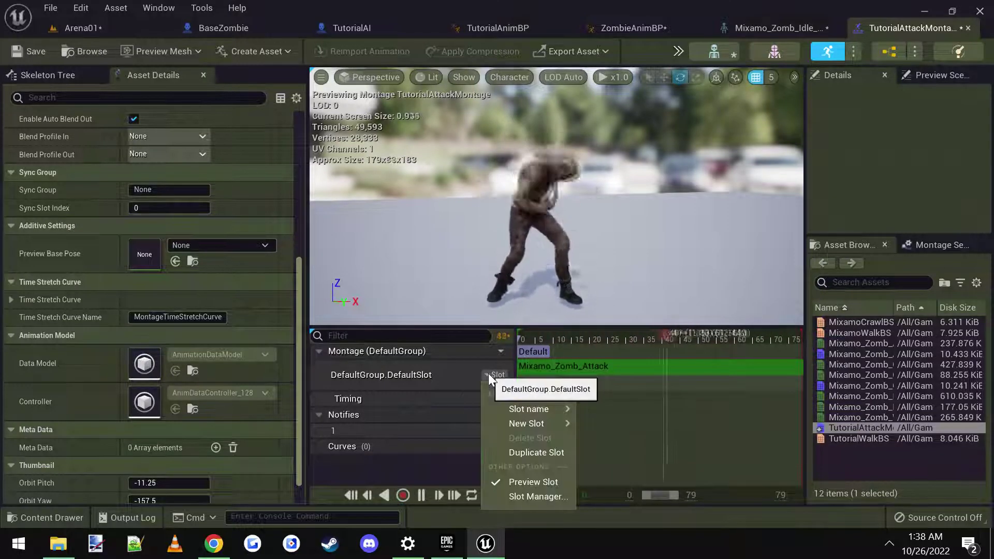
mouse_move(549, 408)
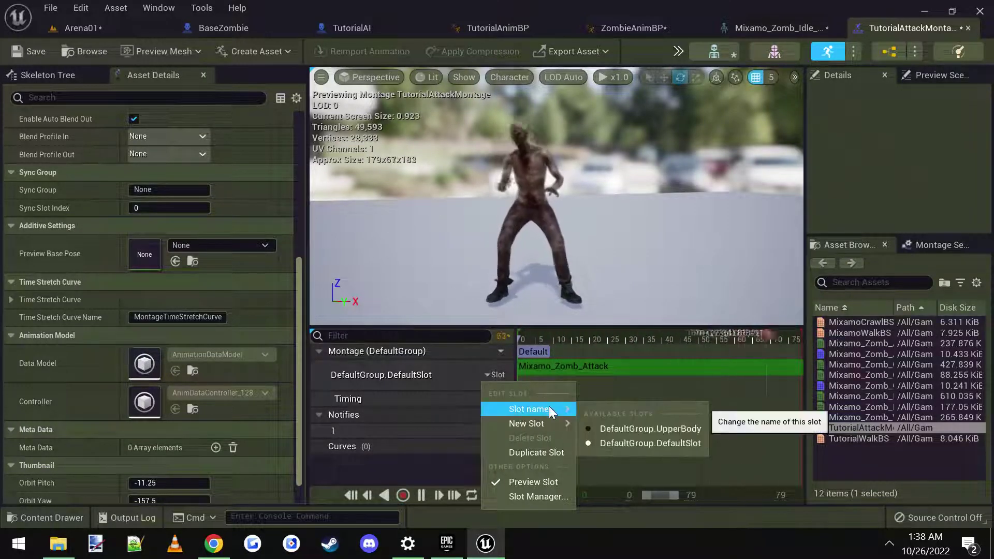
left_click(654, 428)
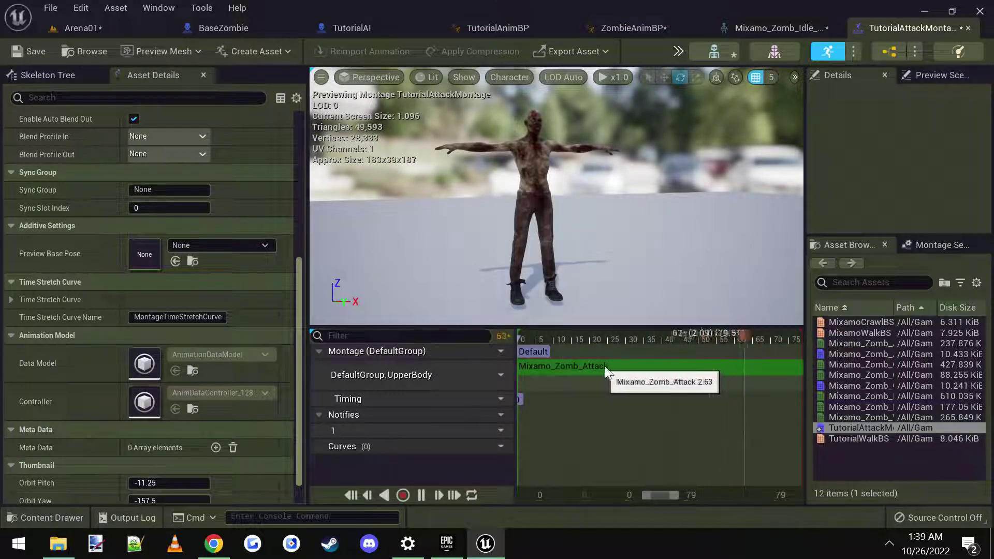
left_click(646, 365)
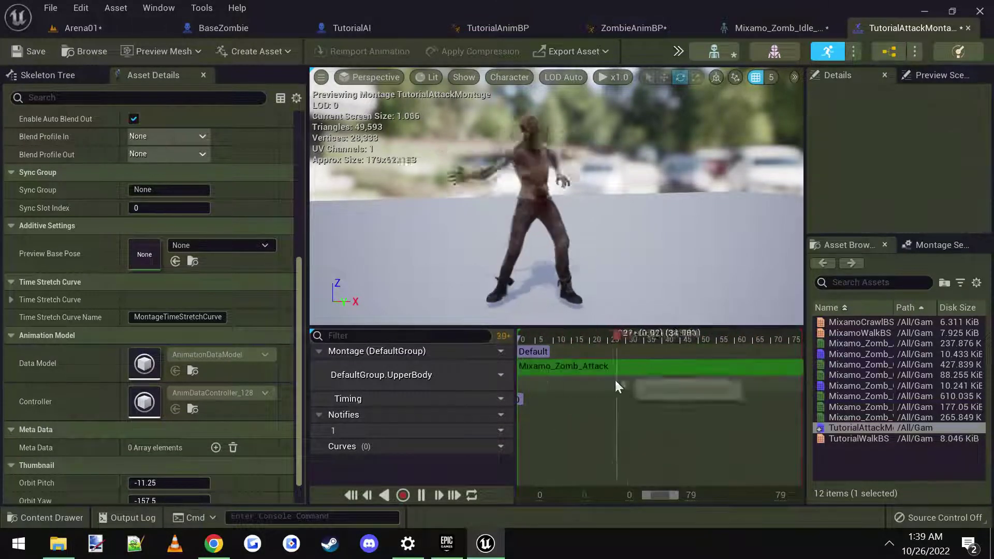
left_click_drag(610, 184, 601, 222)
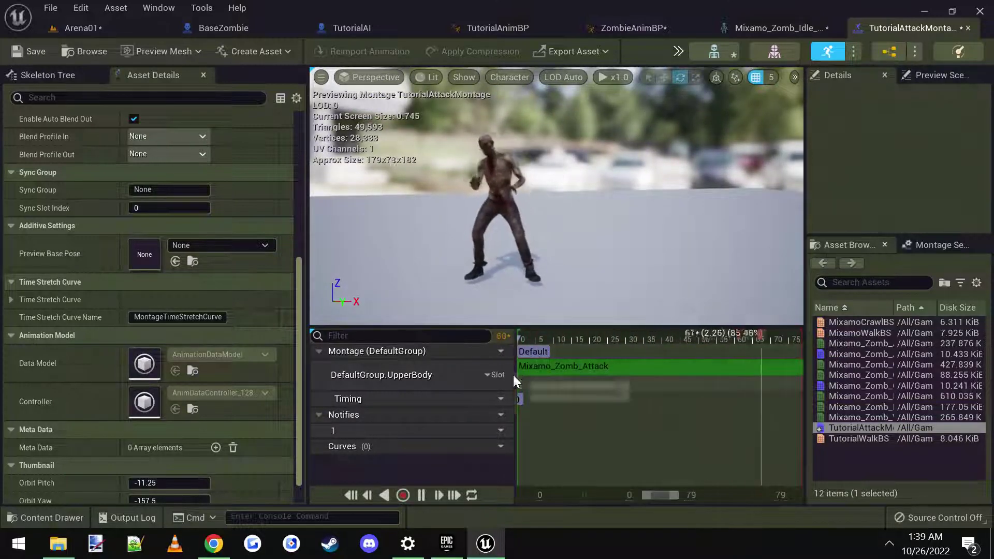
left_click_drag(513, 375, 461, 378)
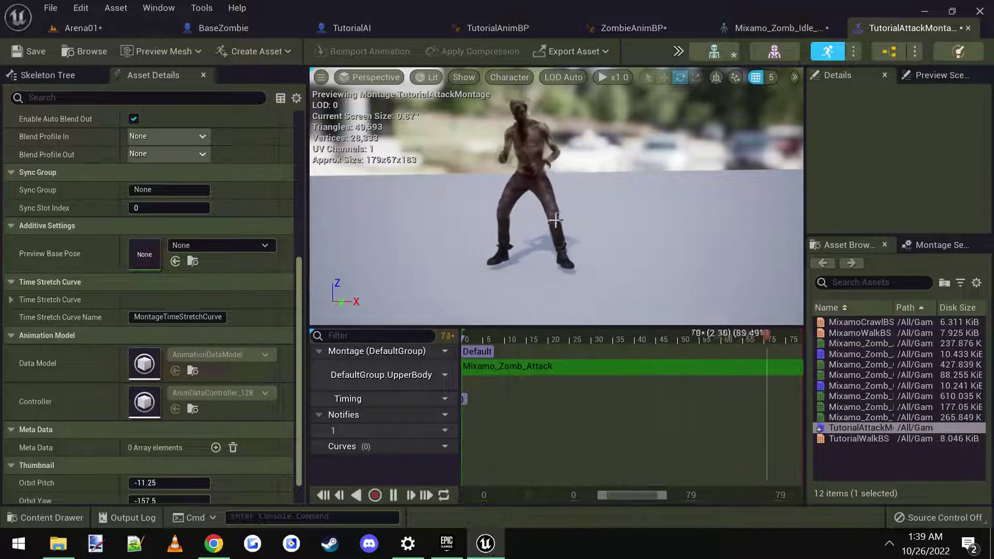
Pause the preview near the montage's start, add a ZombieAttackNotify state on notify track 1, and stretch its end to about frame 31
left_click(393, 495)
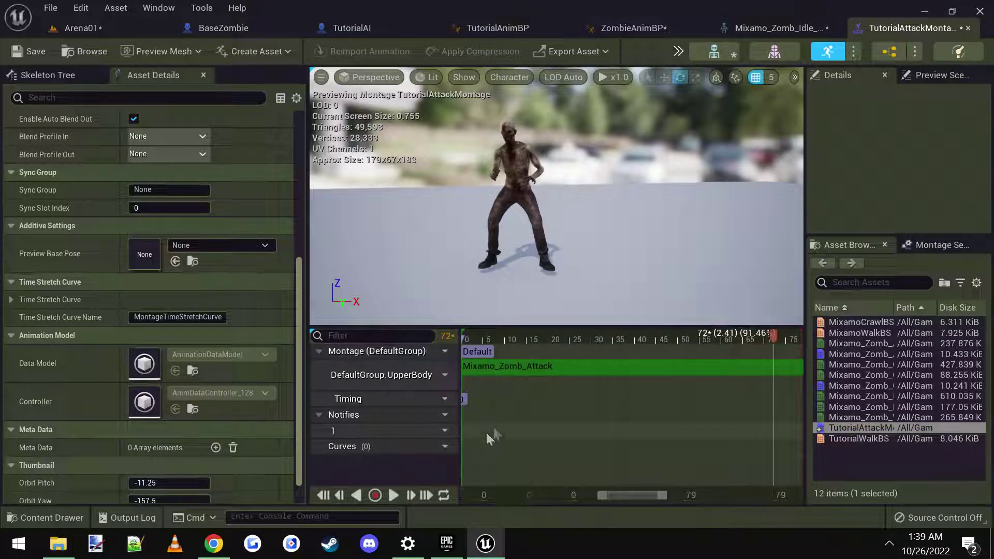
left_click_drag(773, 337, 473, 374)
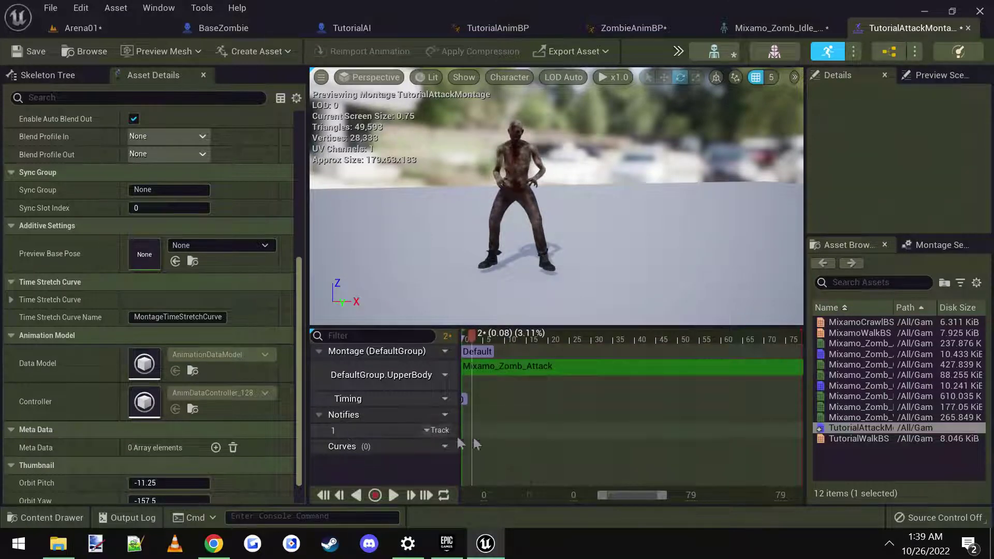
right_click(502, 431)
mouse_move(573, 472)
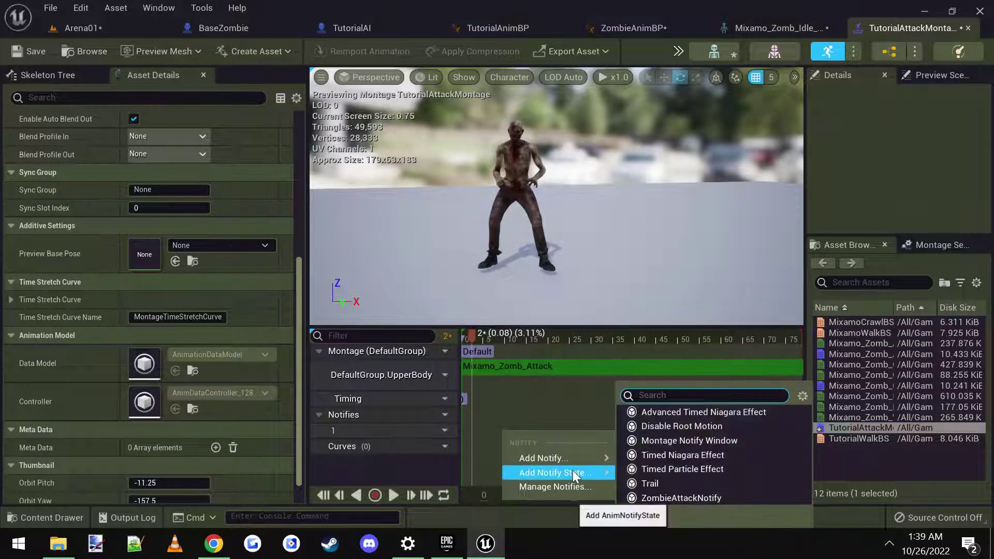
left_click(679, 498)
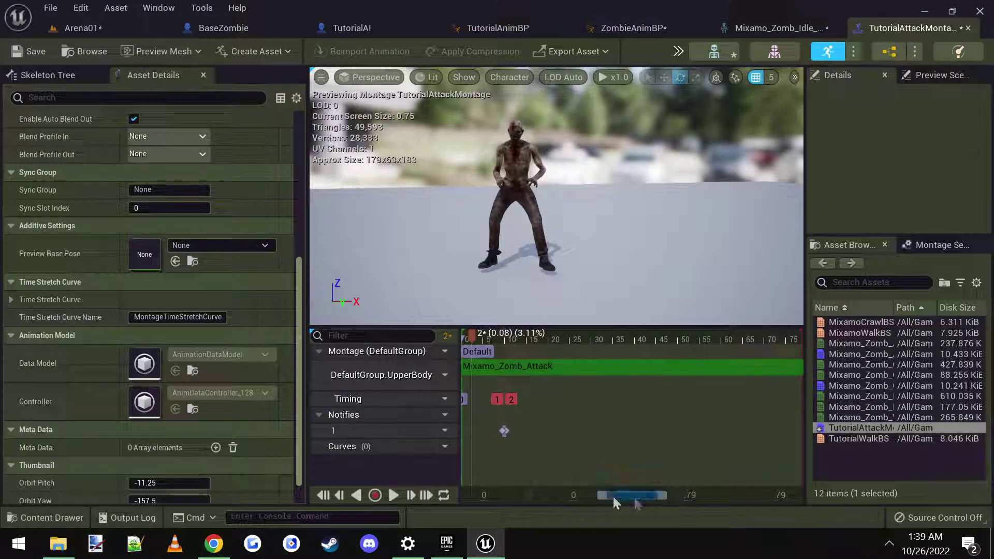
mouse_move(507, 432)
left_mouse_down()
mouse_move(654, 432)
mouse_move(544, 440)
mouse_move(595, 431)
left_mouse_up()
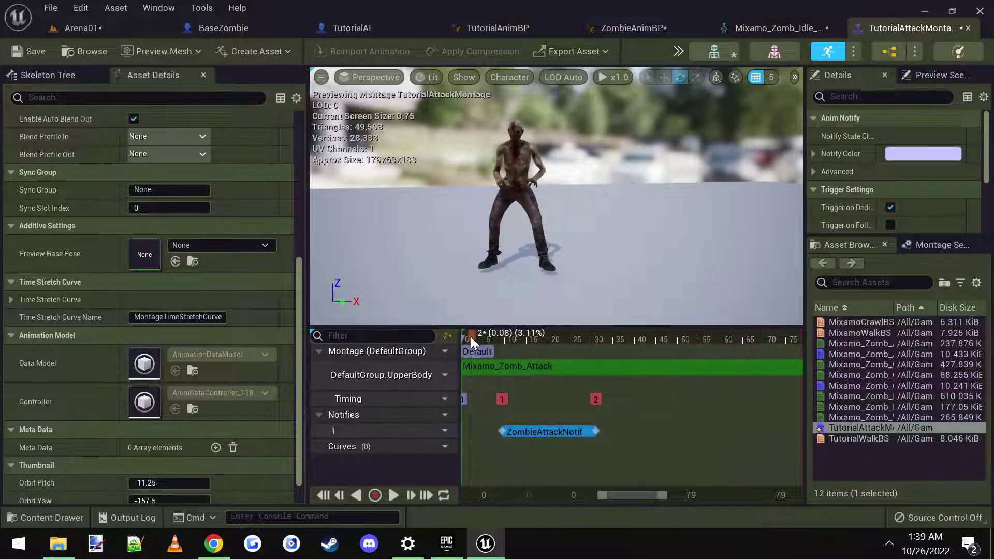
Adjust the ZombieAttackNotify state to start at frame 21 and end at frame 39, and save the montage
left_click_drag(471, 336, 553, 346)
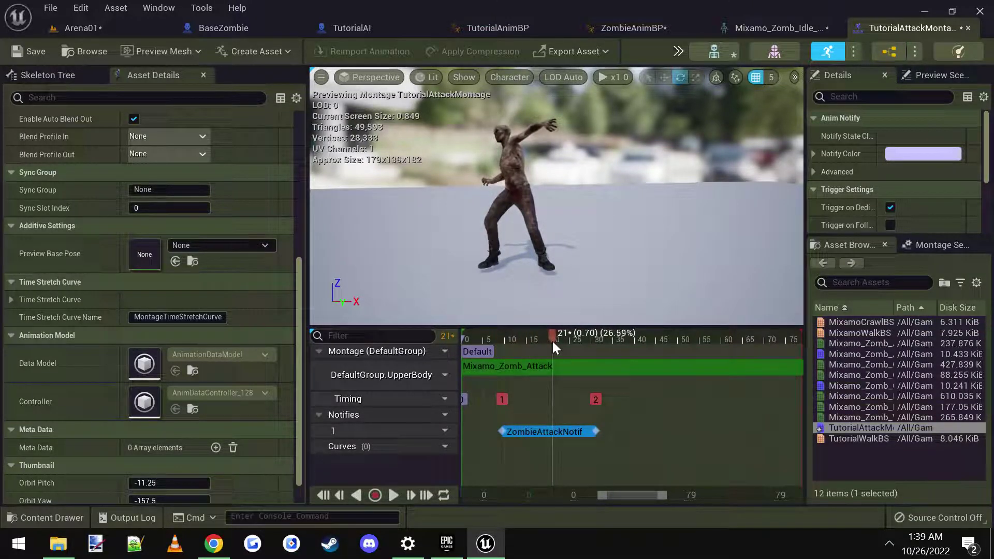
left_click_drag(503, 433, 552, 434)
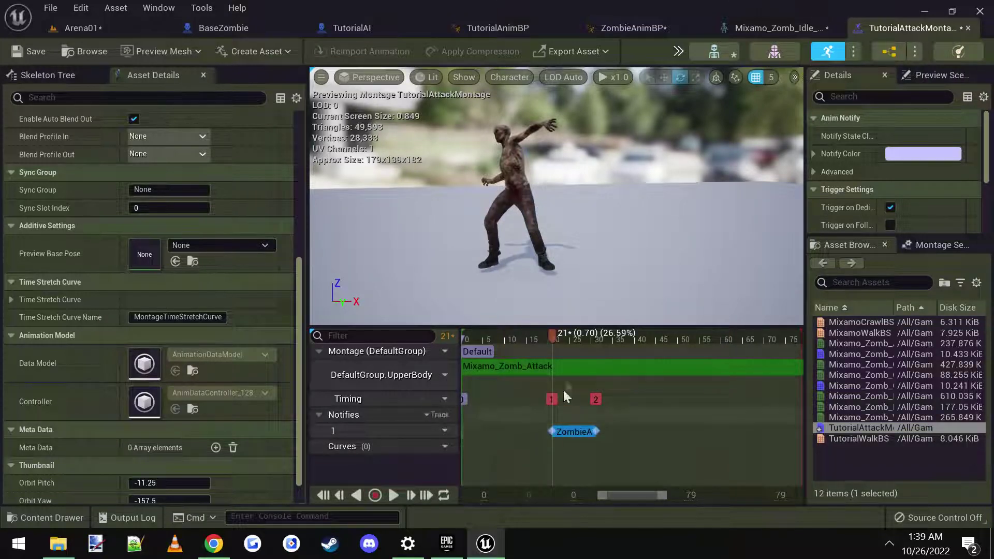
left_click_drag(554, 336, 632, 349)
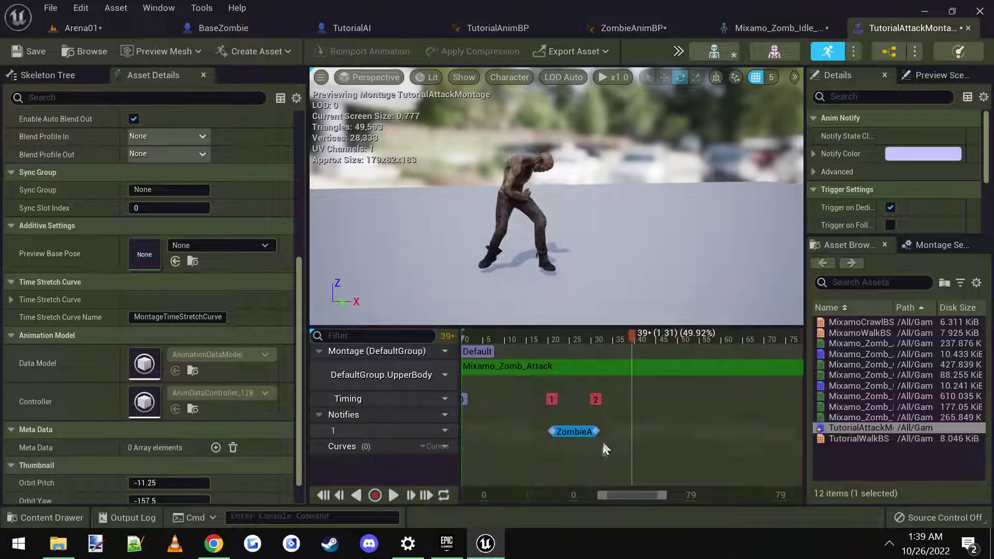
left_click_drag(598, 431, 633, 430)
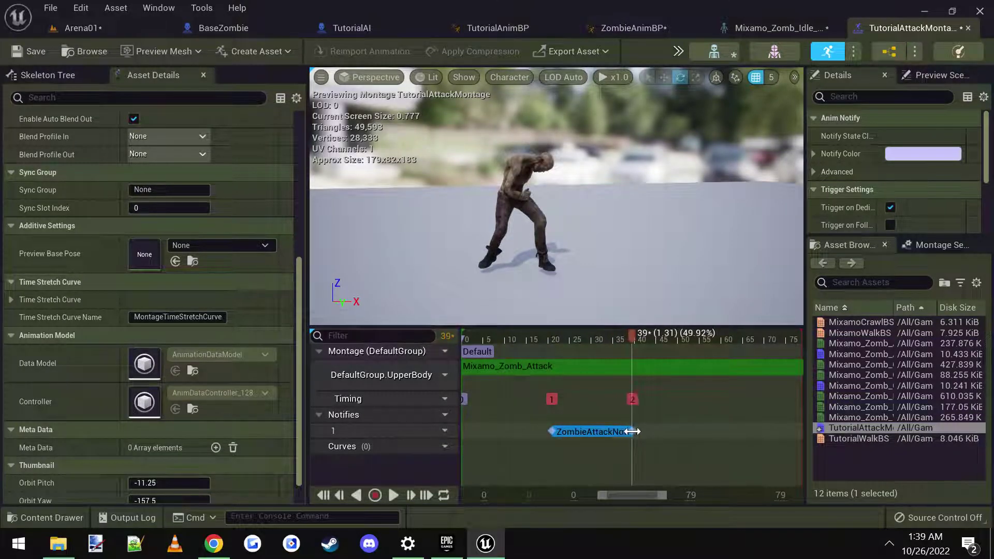
left_click_drag(604, 337, 648, 409)
left_click(28, 51)
Show the TutorialAI blueprint's own default properties and filter them by "attack"
left_click(354, 29)
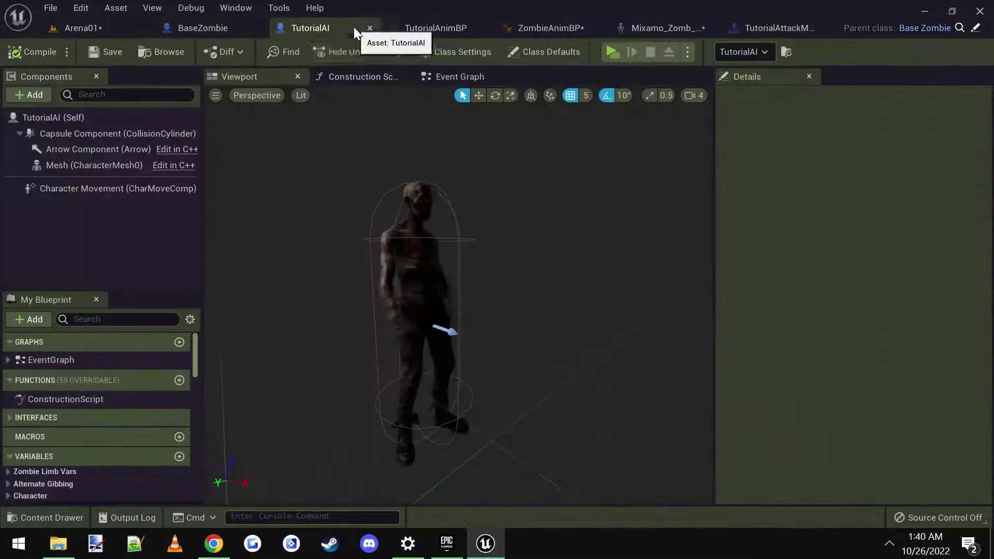
left_click(57, 117)
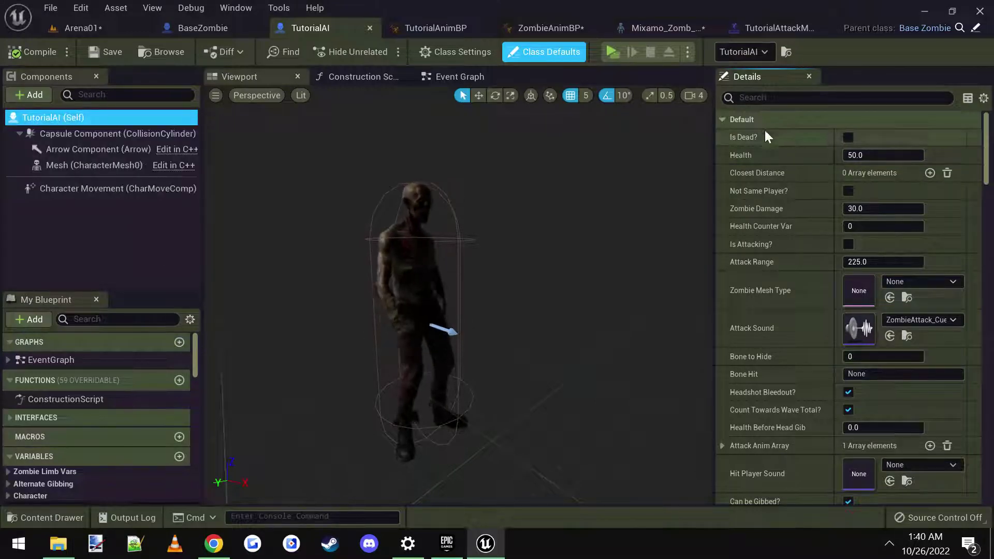
left_click(844, 97)
type("a")
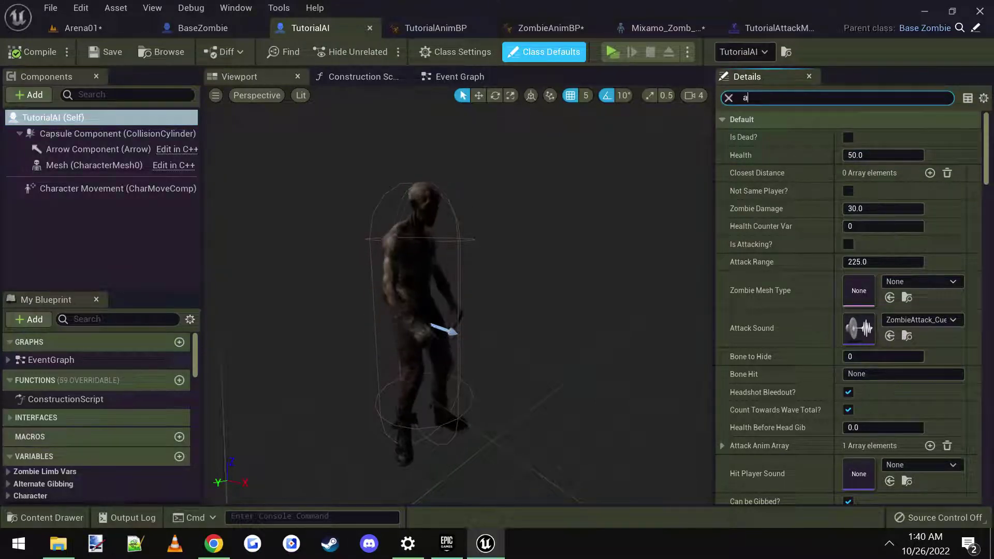
type("ttack")
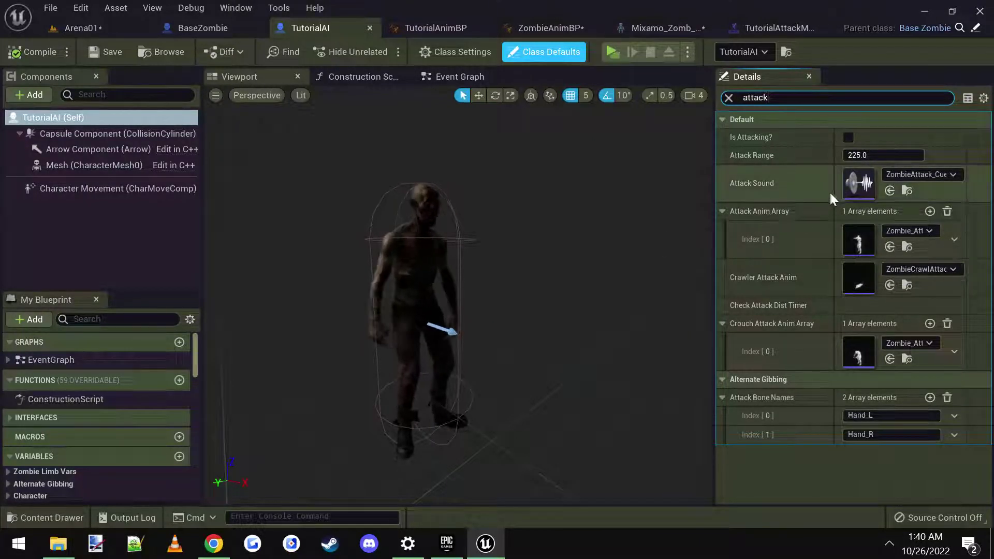
left_click_drag(835, 191, 817, 190)
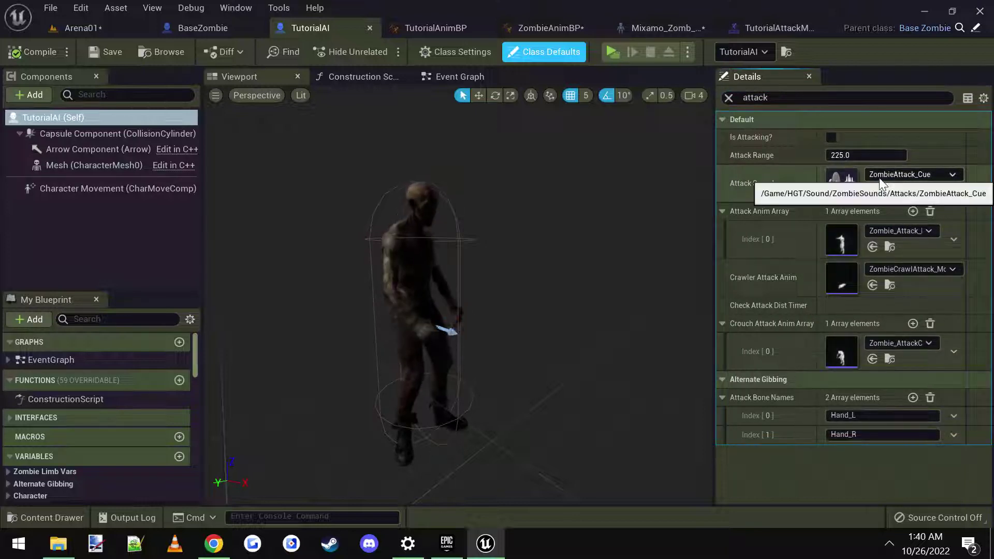
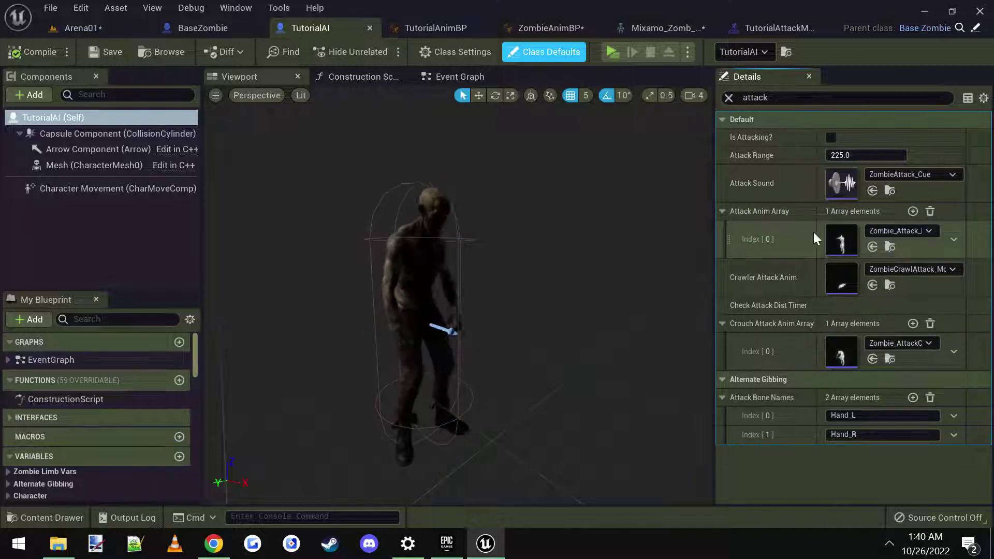
Add four extra elements to the Attack Anim Array and delete them again, keeping only index 0
left_click(912, 212)
left_click(912, 212)
left_click(912, 212)
left_click(913, 212)
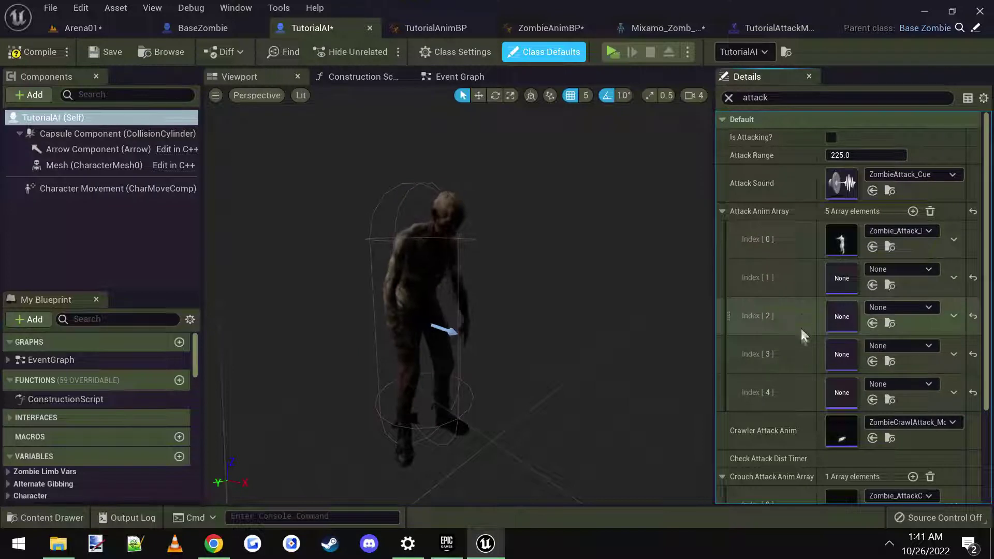
left_click(956, 392)
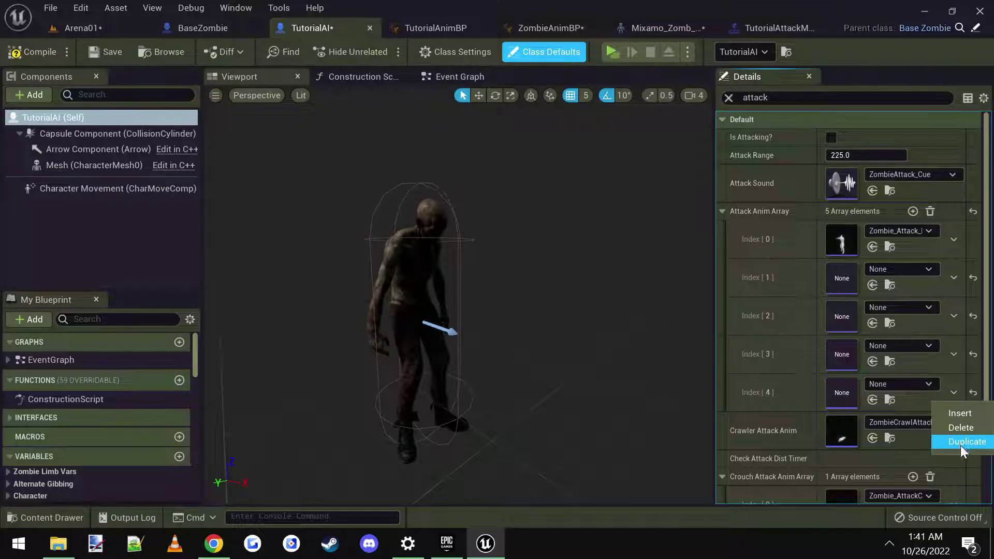
left_click(961, 428)
left_click(954, 354)
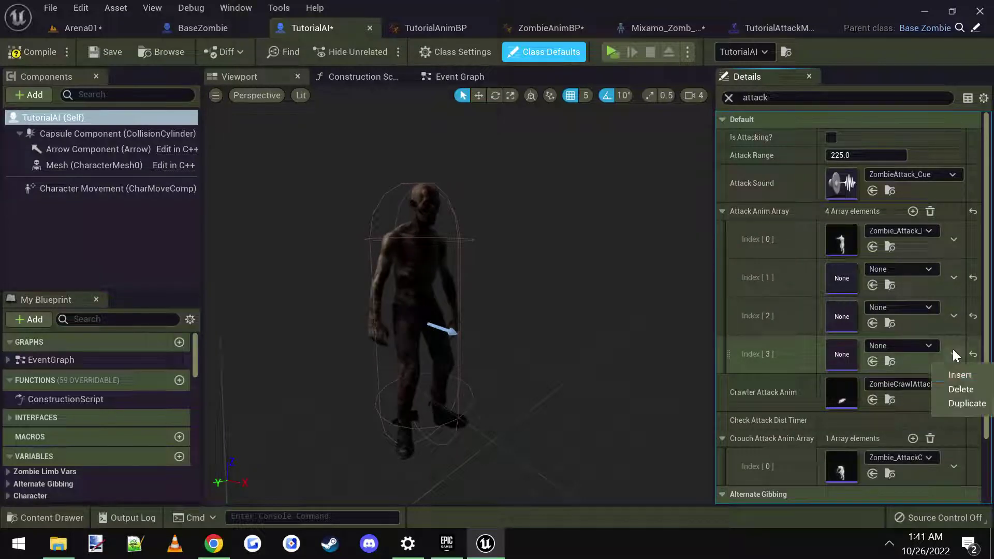
left_click(960, 390)
left_click(953, 314)
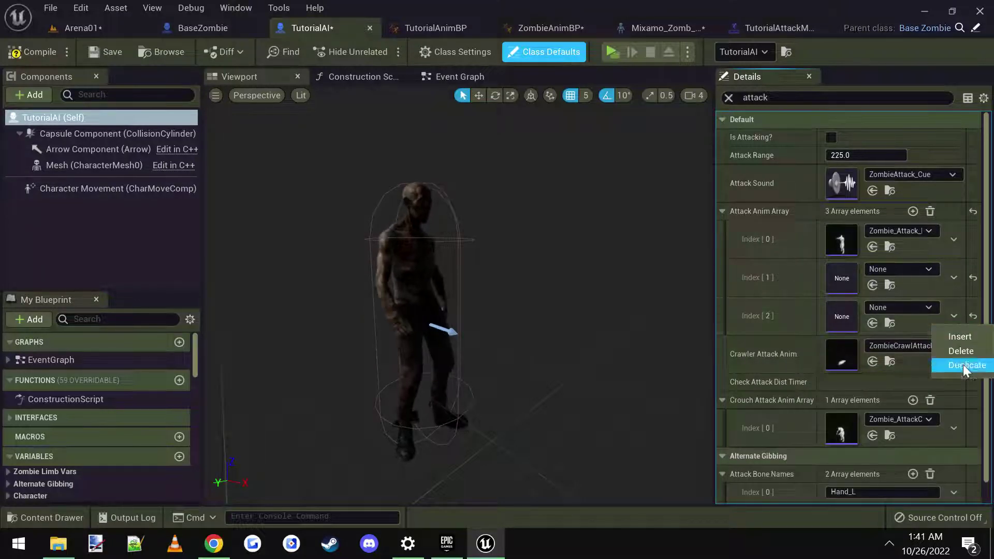
left_click(961, 351)
left_click(954, 276)
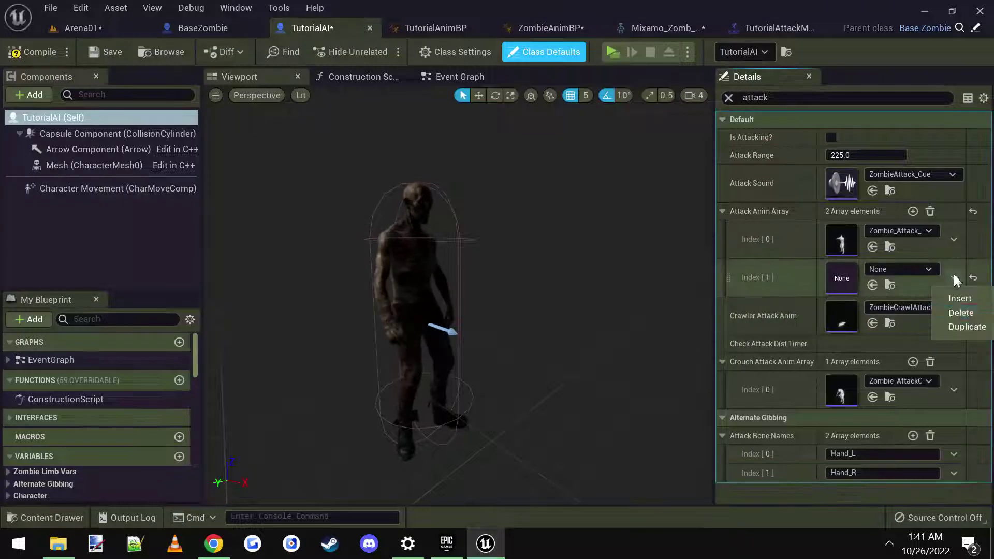
left_click(963, 314)
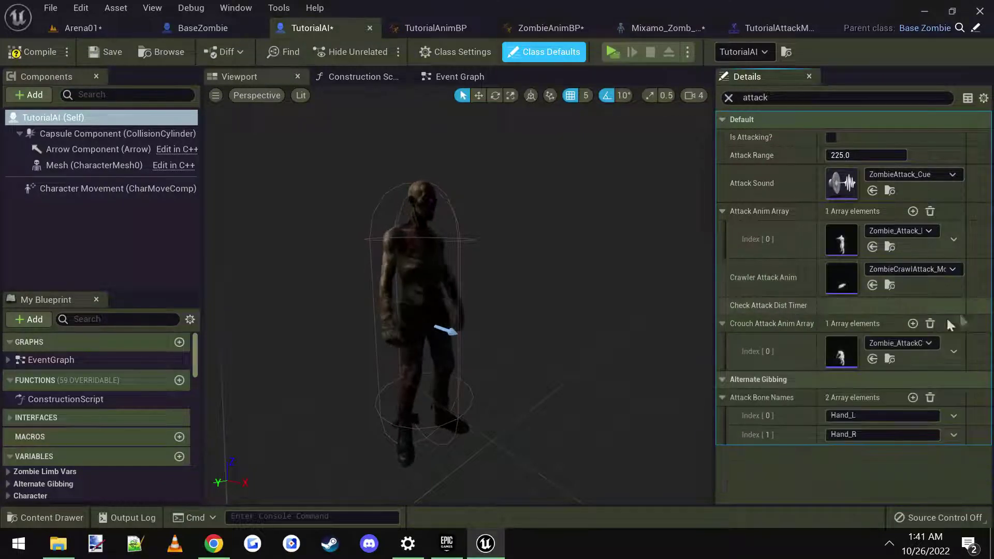
Set index 0 of TutorialAI's Attack Anim Array to TutorialAttackMontage
left_click(906, 232)
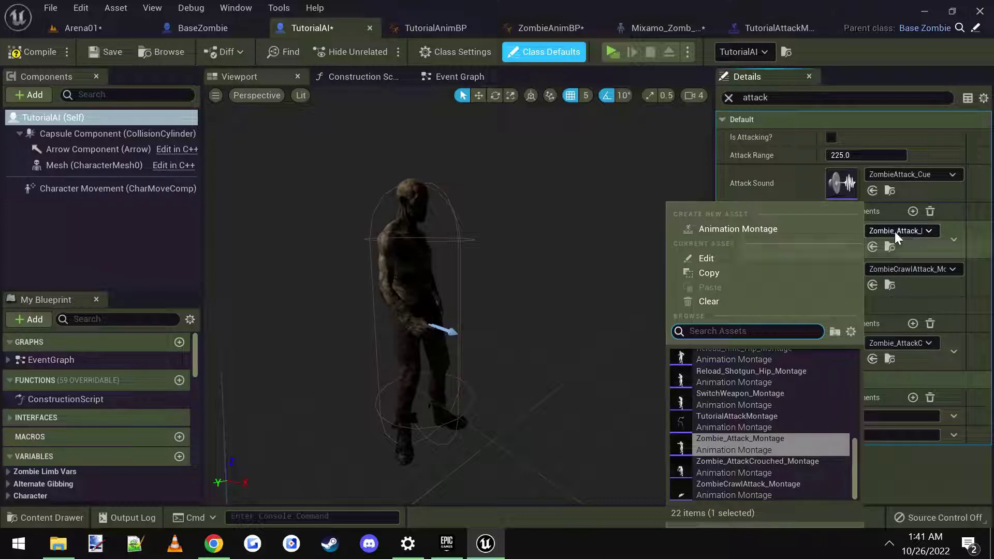
type("tutor")
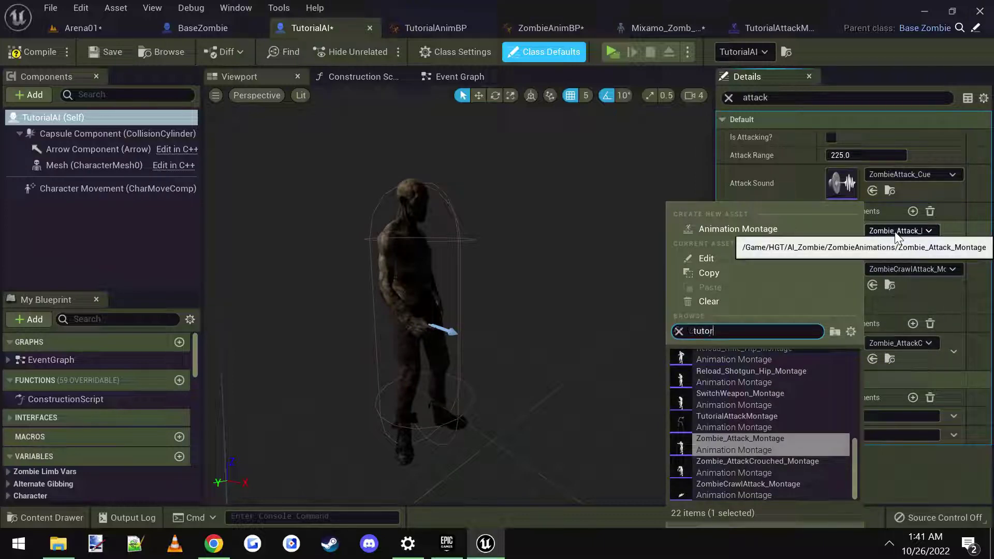
type("ial")
left_click(758, 352)
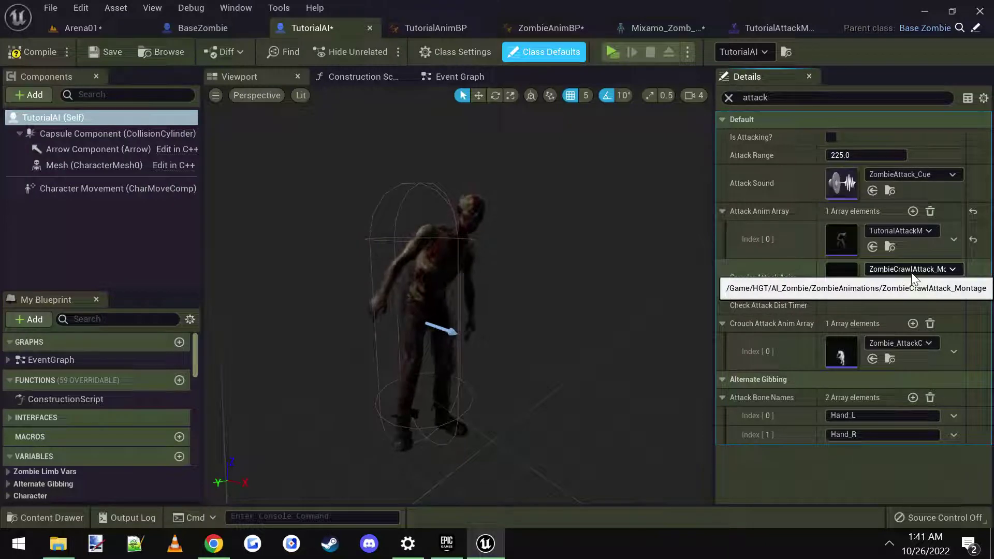
Open Mixamo_Zomb_Crawl_Attack_Montage from the MixamoZombie Anims folder and examine its animation and attack notify
left_click(80, 29)
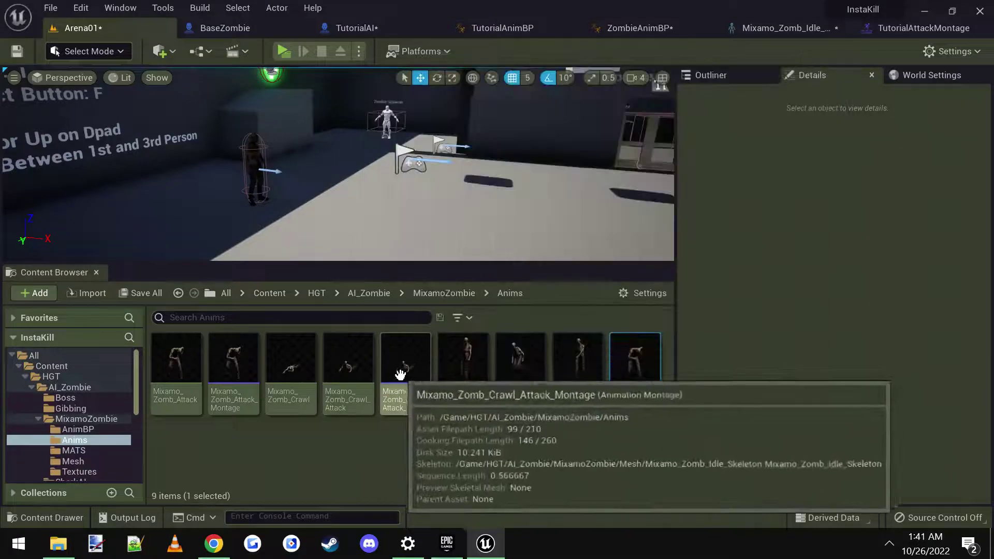
double_click(401, 373)
right_click_drag(574, 246, 569, 275)
key("w")
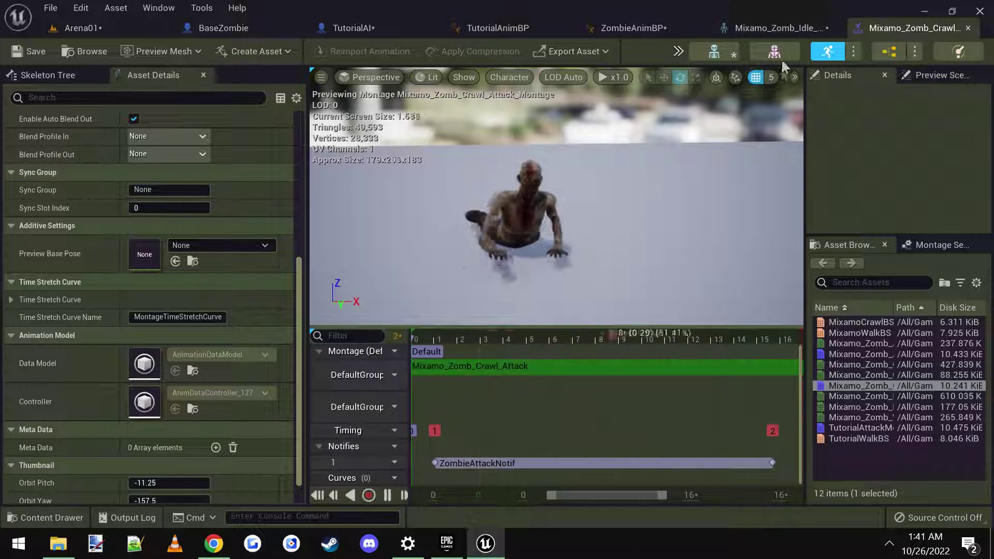
Set TutorialAI's Crawler Attack Anim to Mixamo_Zomb_Crawl_Attack_Montage
left_click(366, 26)
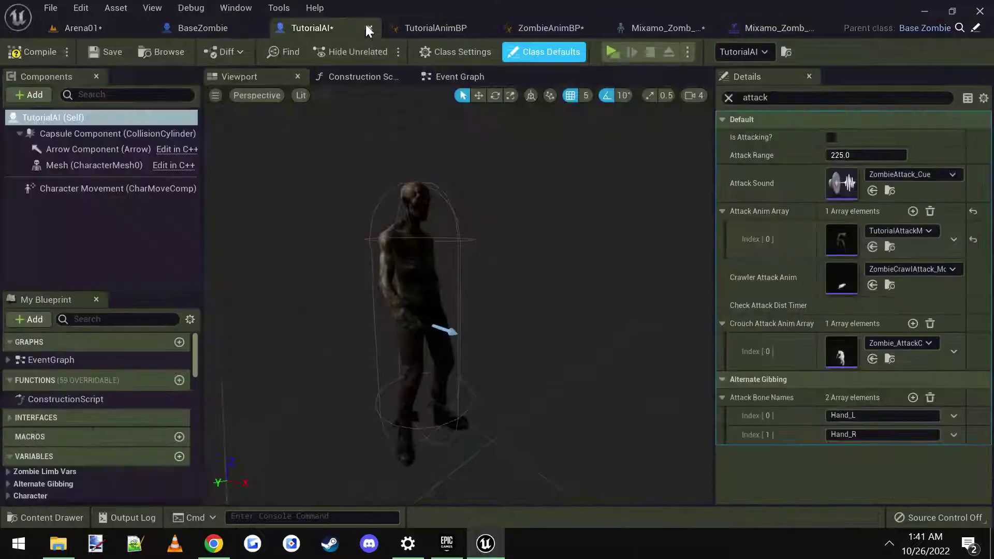
left_click(906, 268)
type("mixam")
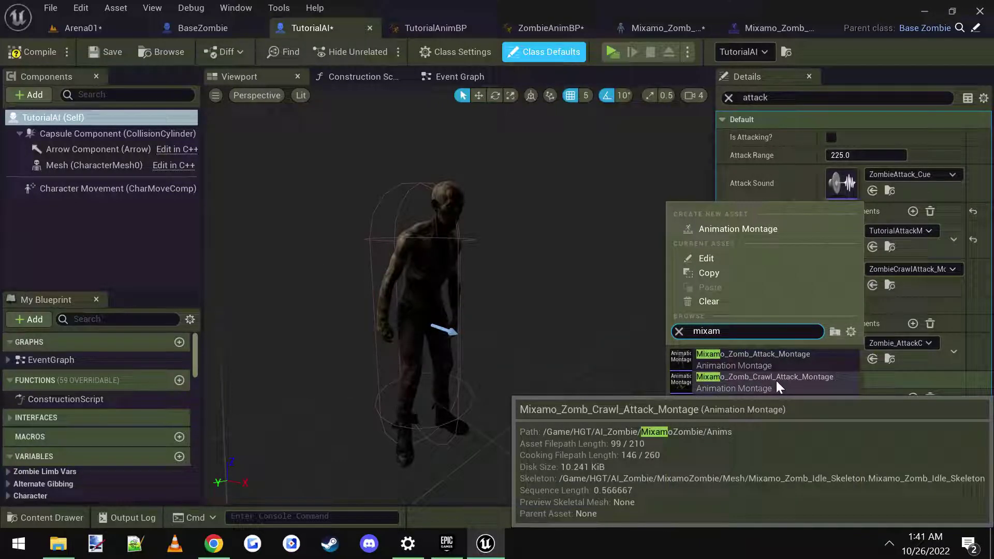
left_click(776, 380)
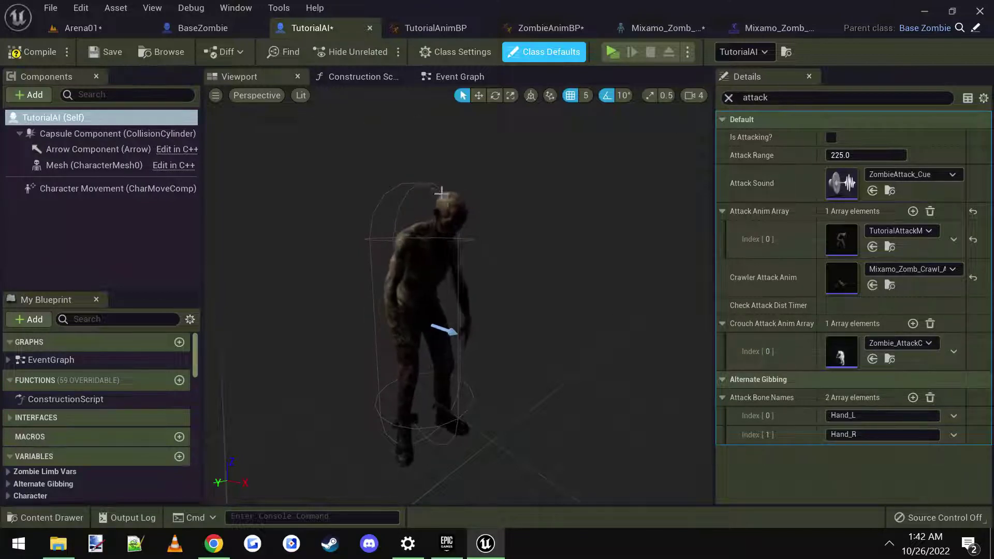
Open the montage assigned in TutorialAI's Crouch Attack Anim Array, examine its animation and ZombieAttackNotify, and close it
right_click_drag(489, 259, 549, 248)
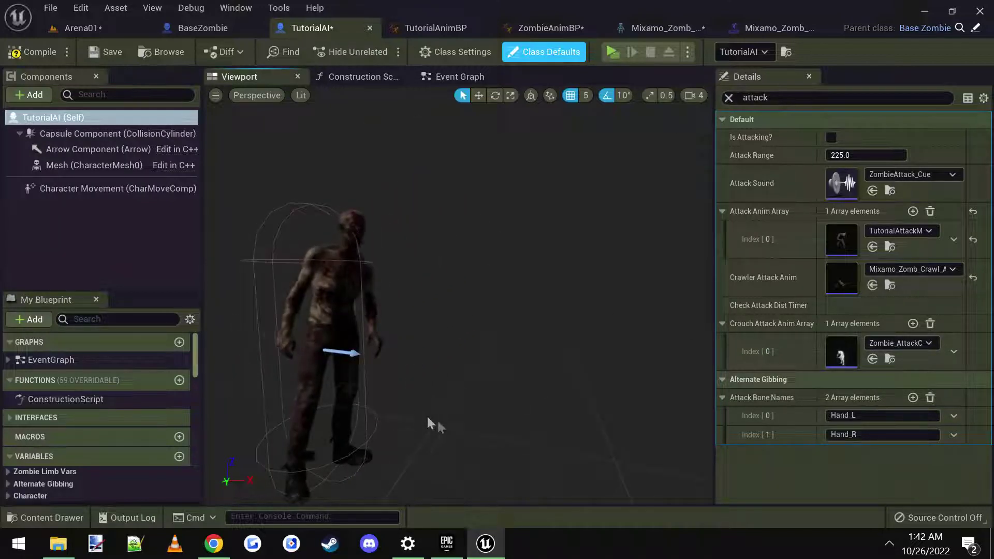
right_click_drag(464, 361, 444, 360)
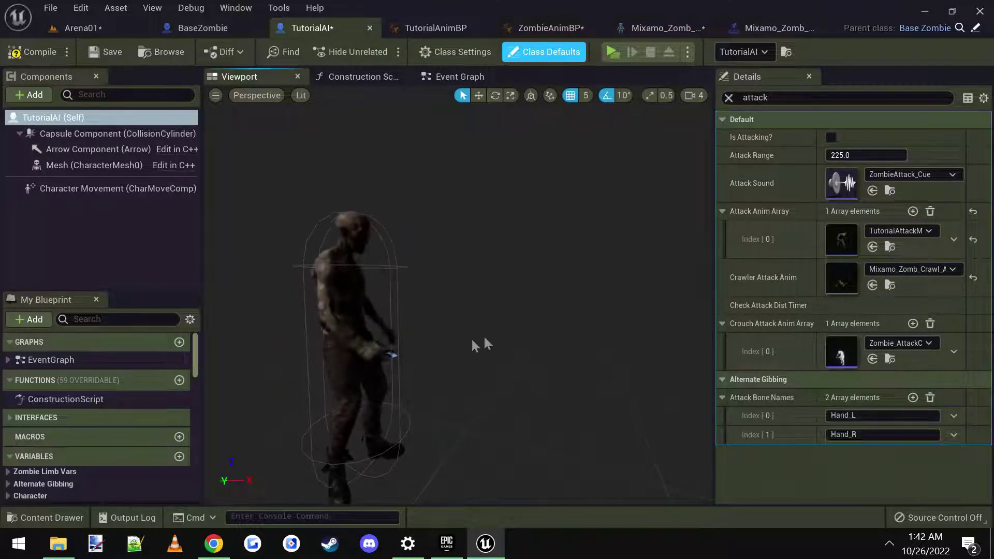
left_click(890, 359)
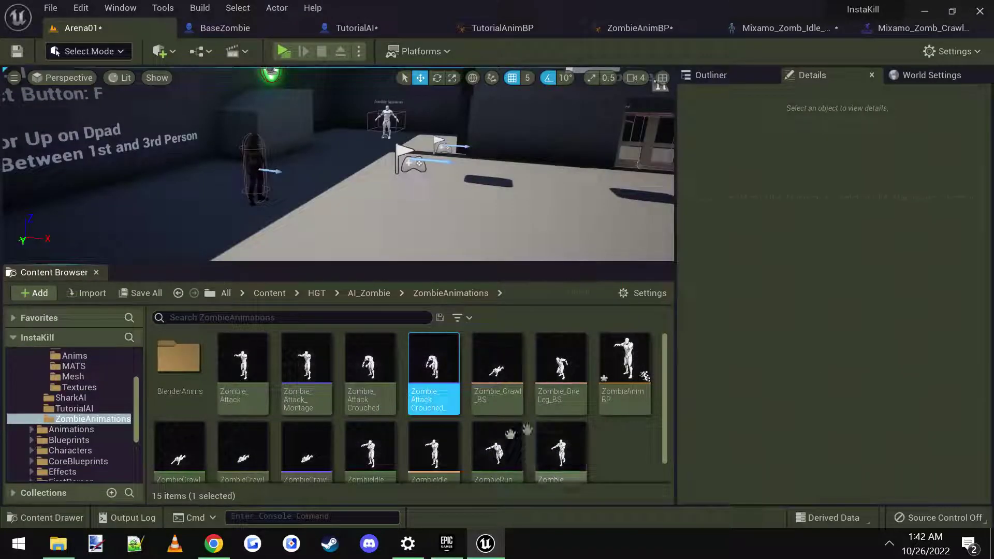
double_click(434, 370)
right_click_drag(553, 270, 631, 226)
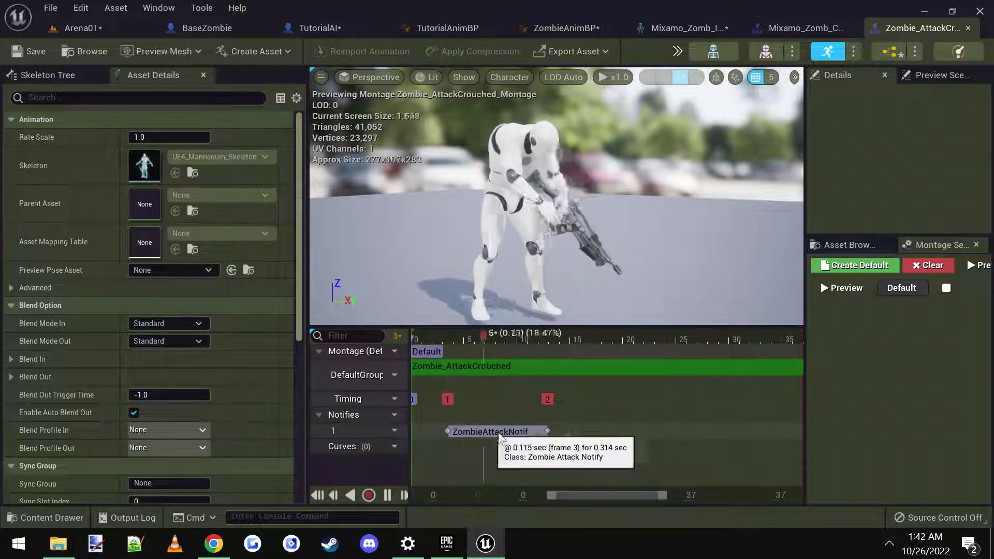
left_click(968, 29)
left_click(365, 33)
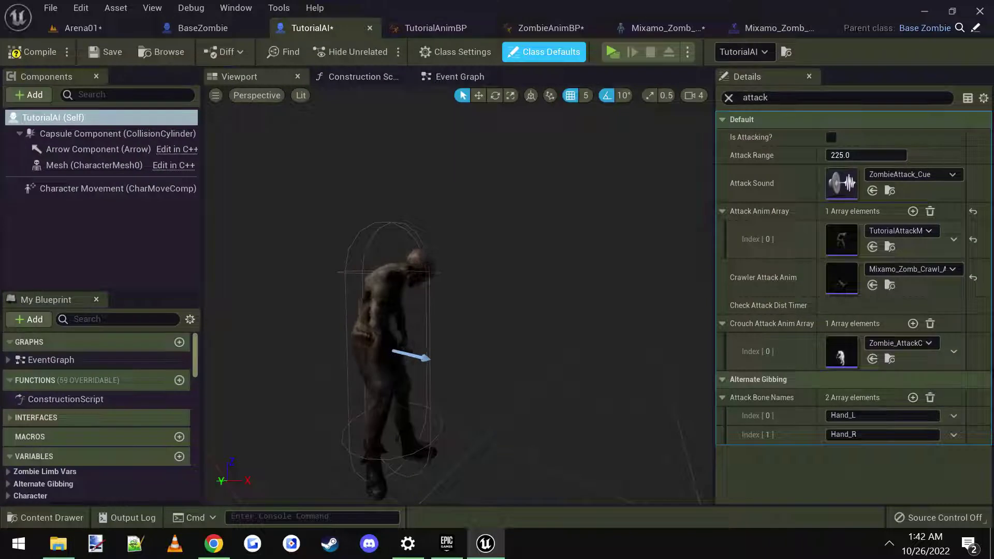
Copy TutorialAttackMontage from Attack Anim Array index 0 into index 0 of the Crouch Attack Anim Array
right_click(843, 243)
left_click(886, 253)
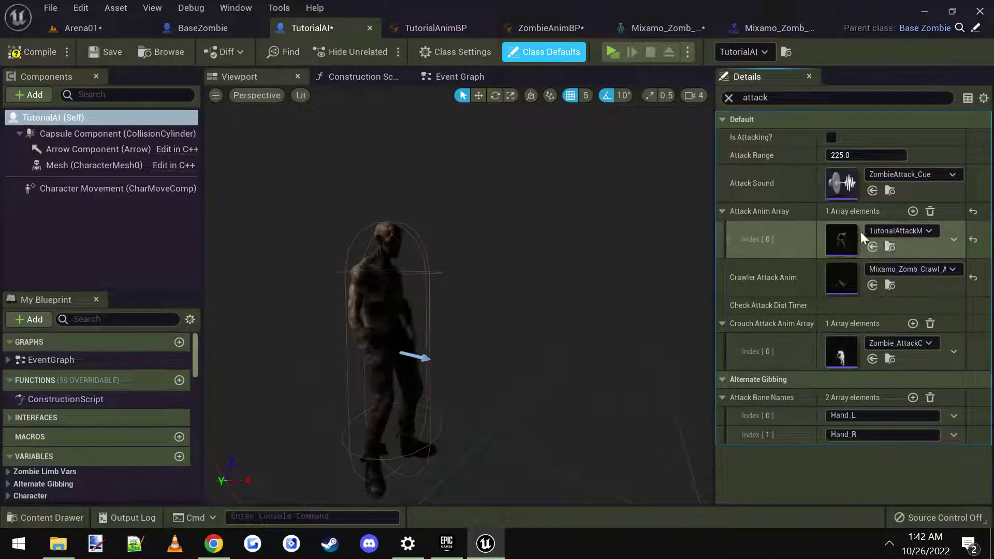
right_click(839, 352)
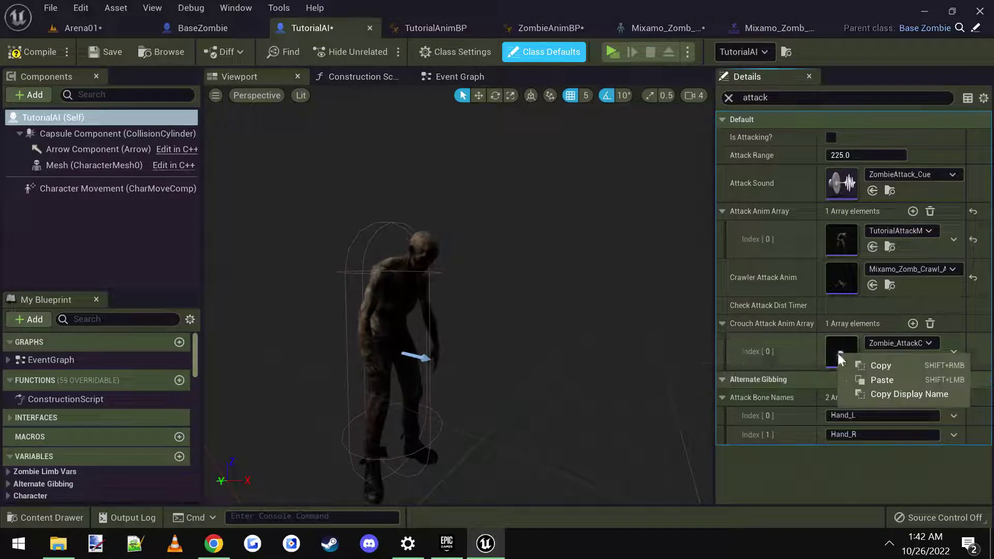
left_click(883, 382)
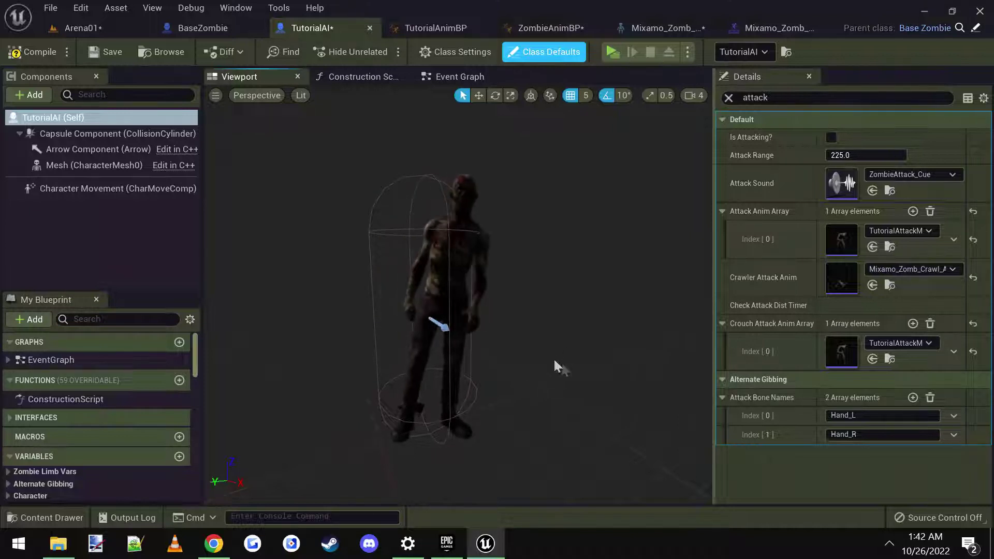
Clear the property filter, locate the TutorialAI mesh's asset in the Mesh folder, and open Mixamo_Zomb_Idle_Skeleton
right_click_drag(524, 321, 468, 324)
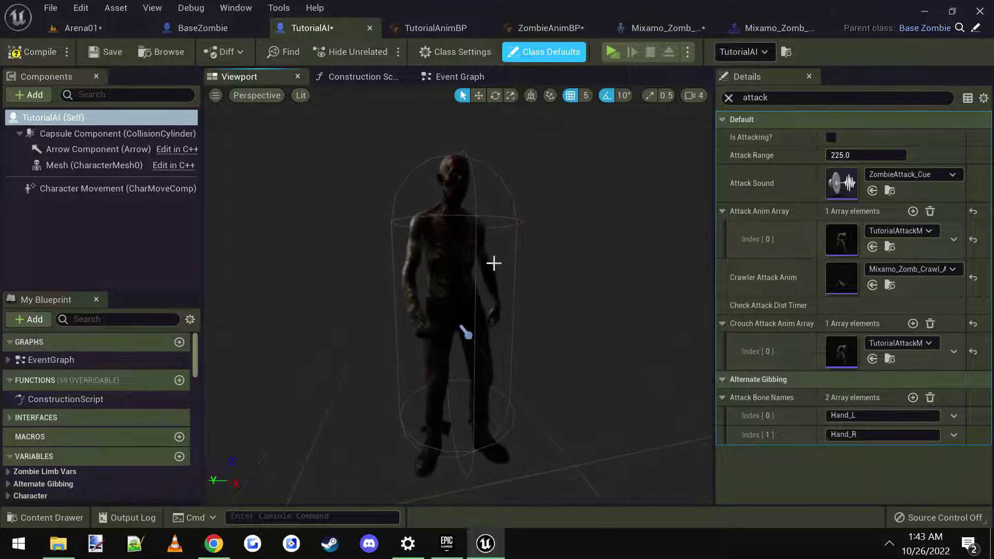
left_click(455, 245)
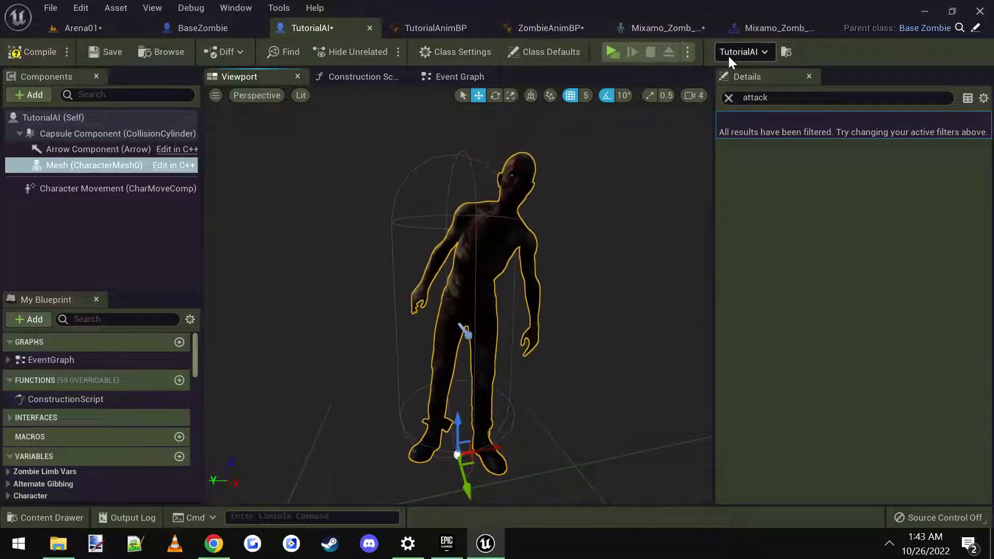
left_click(729, 99)
scroll(871, 405, "down", 4)
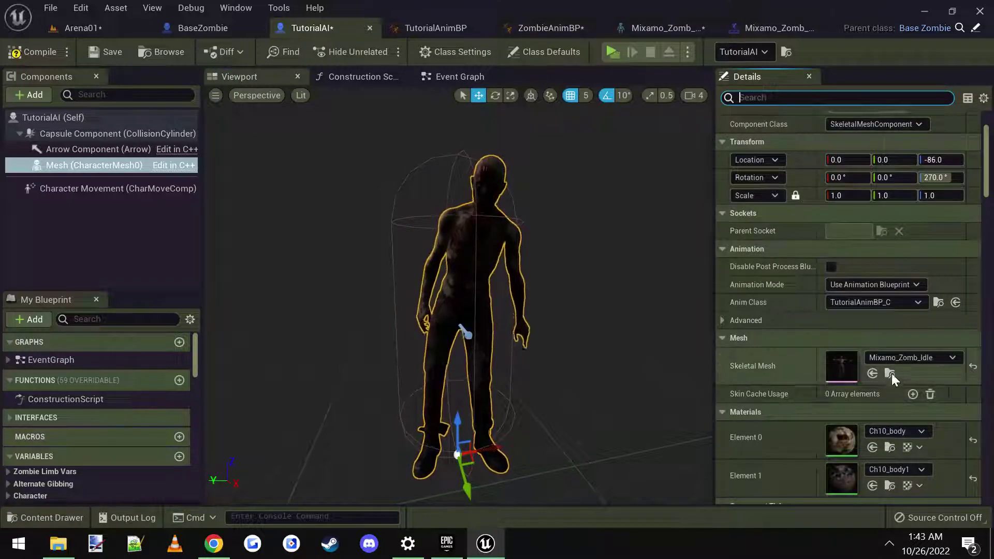
left_click(891, 371)
double_click(289, 363)
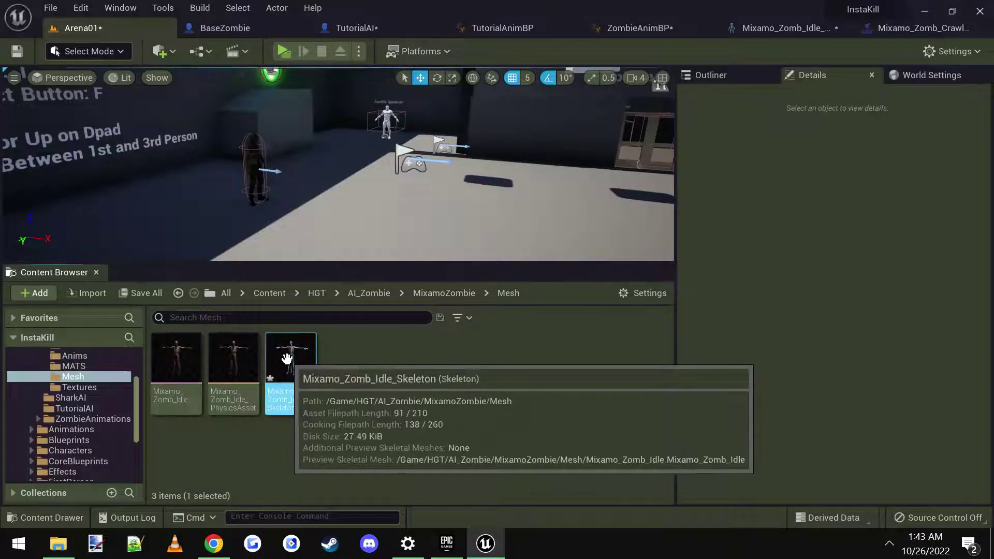
right_click_drag(320, 383, 306, 394)
key("s")
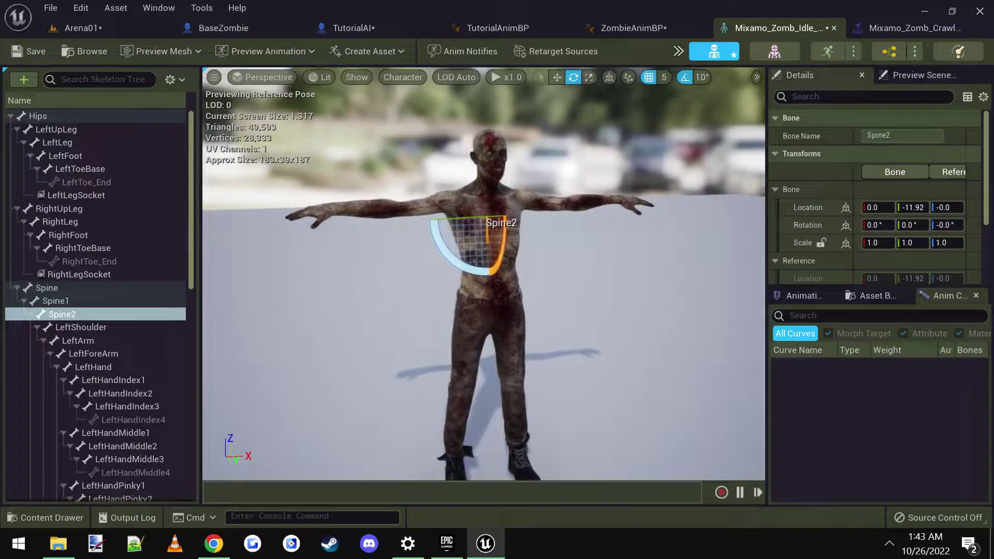
Look up the exact names of the right and left hand bones in the Mixamo skeleton tree, and return to TutorialAI
left_click(77, 225)
scroll(95, 280, "down", 3)
scroll(97, 278, "down", 2)
scroll(100, 283, "down", 5)
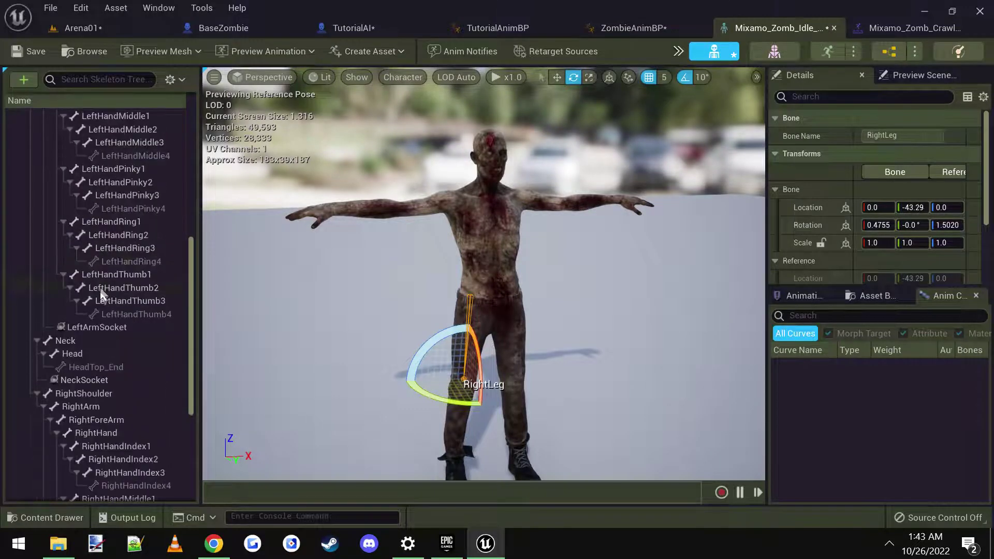
left_click(97, 406)
left_click(108, 436)
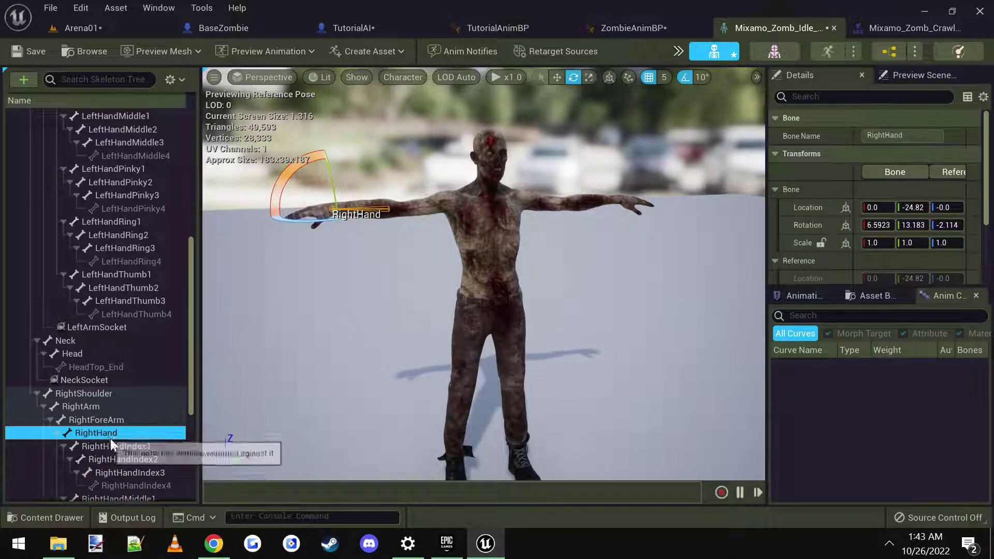
scroll(116, 430, "up", 6)
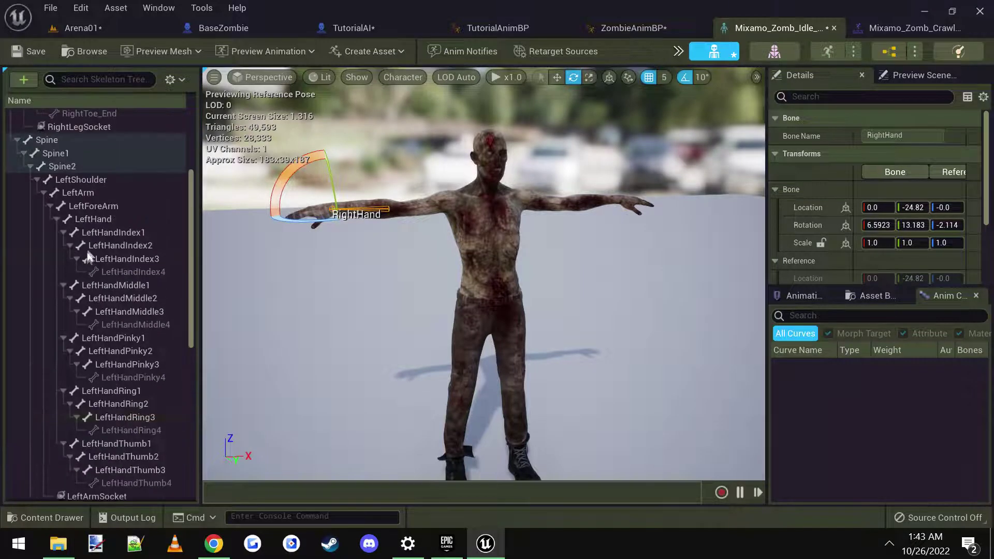
left_click(95, 220)
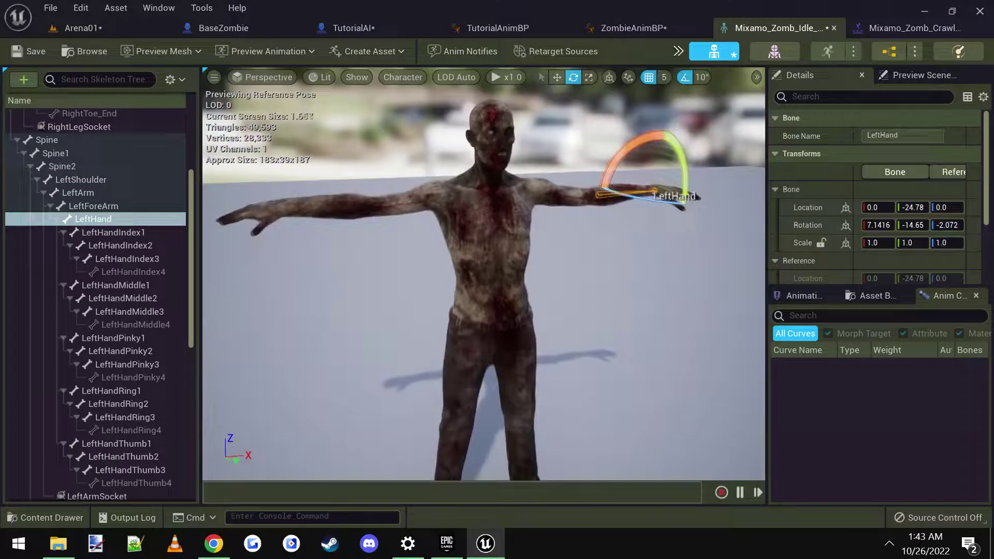
right_click_drag(539, 148, 549, 147)
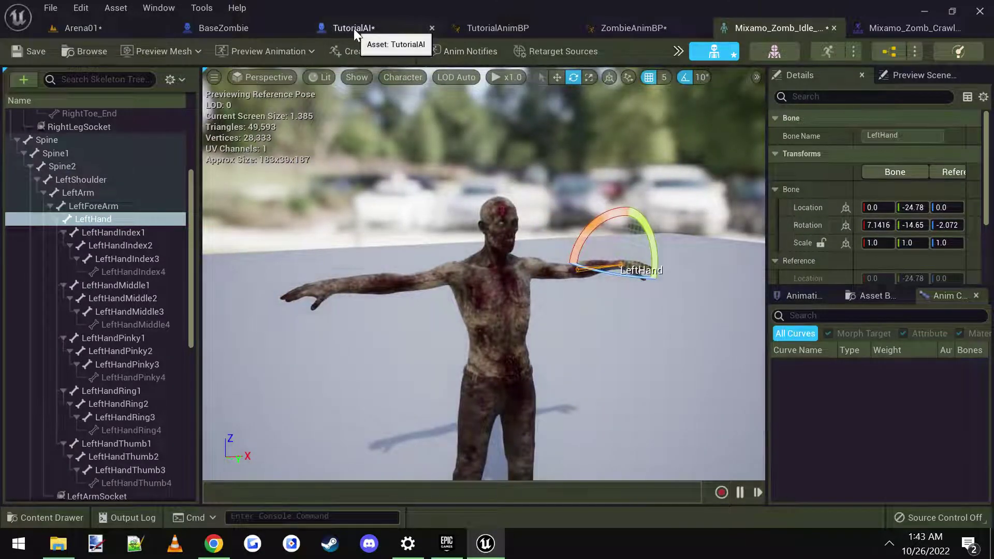
left_click(353, 29)
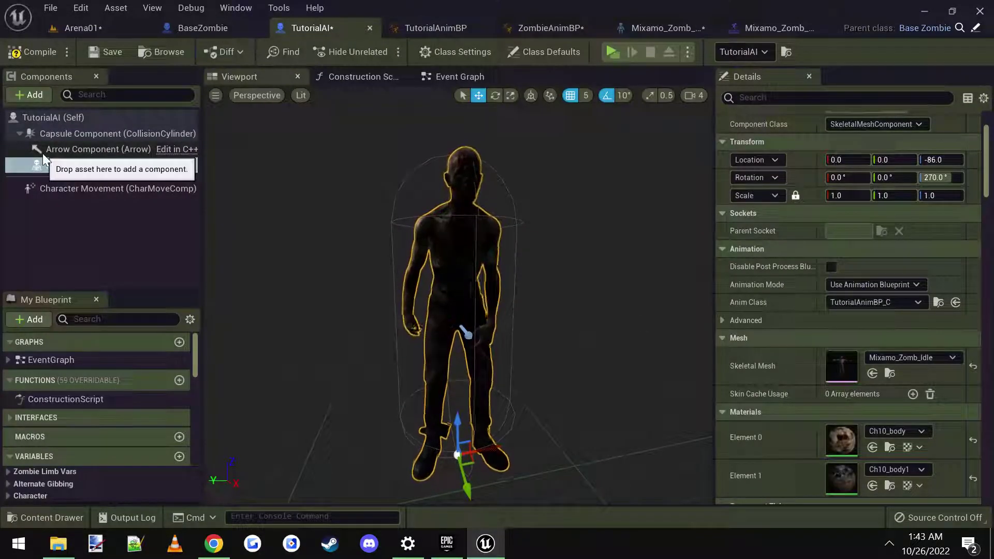
Set the two Attack Bone Names entries in the TutorialAI class defaults to LeftHand and RightHand
left_click(55, 118)
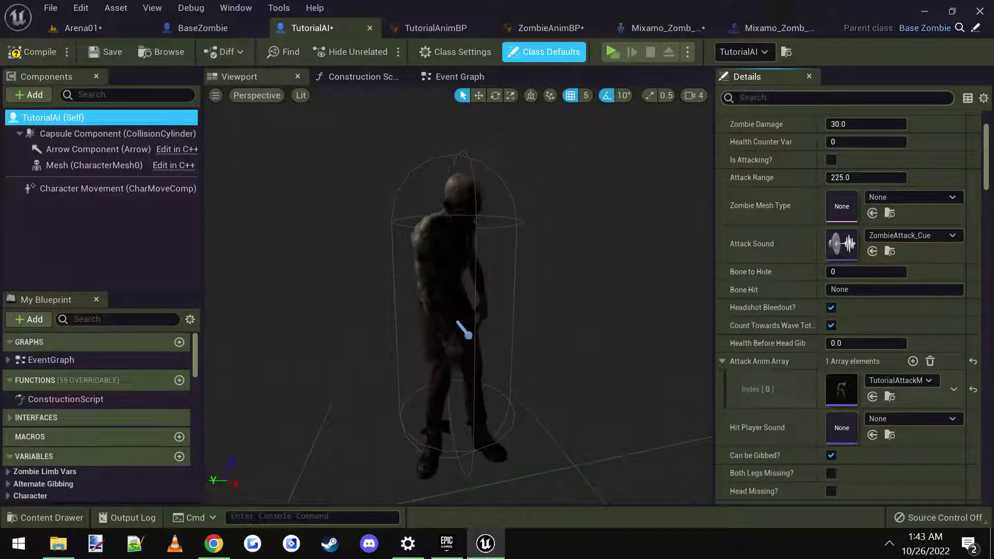
type("attack")
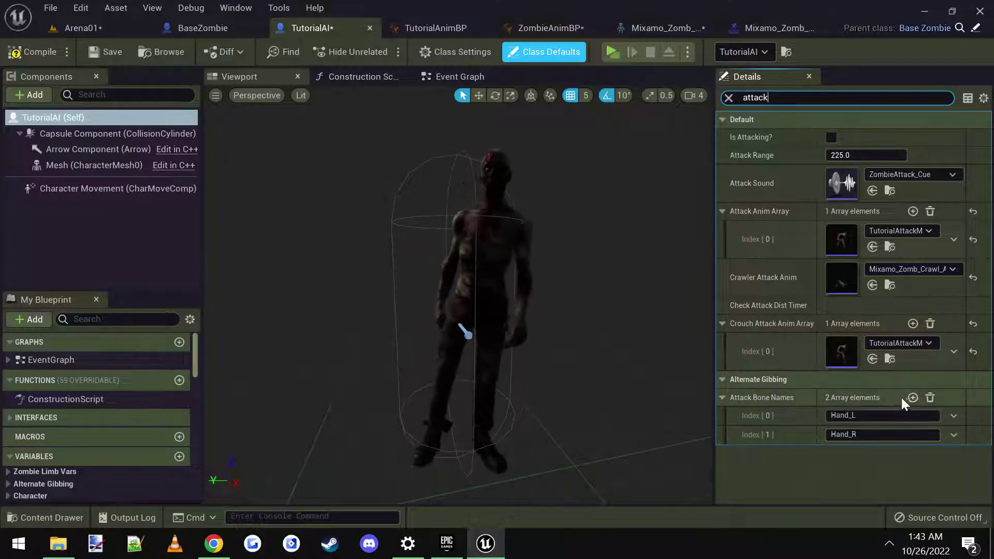
left_click(900, 415)
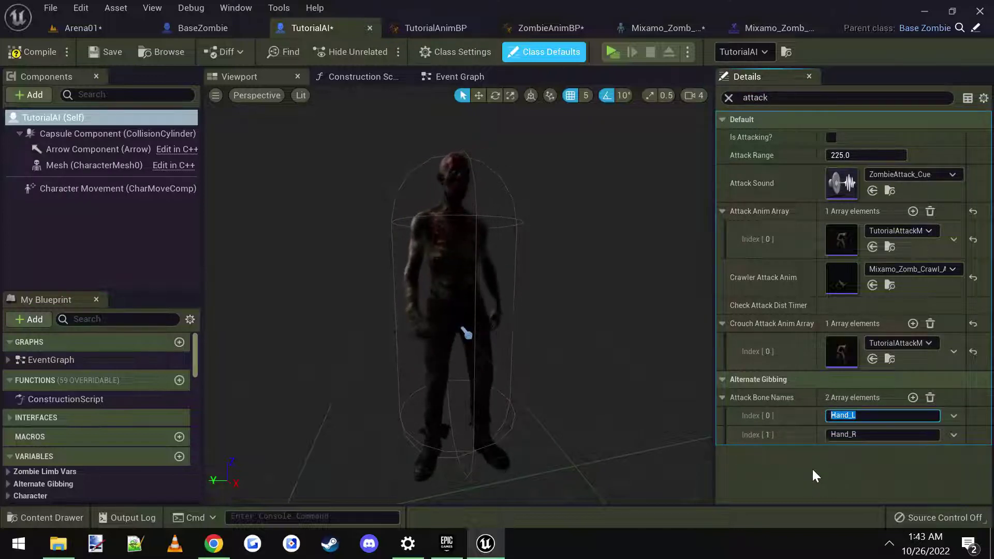
type("Lefthand")
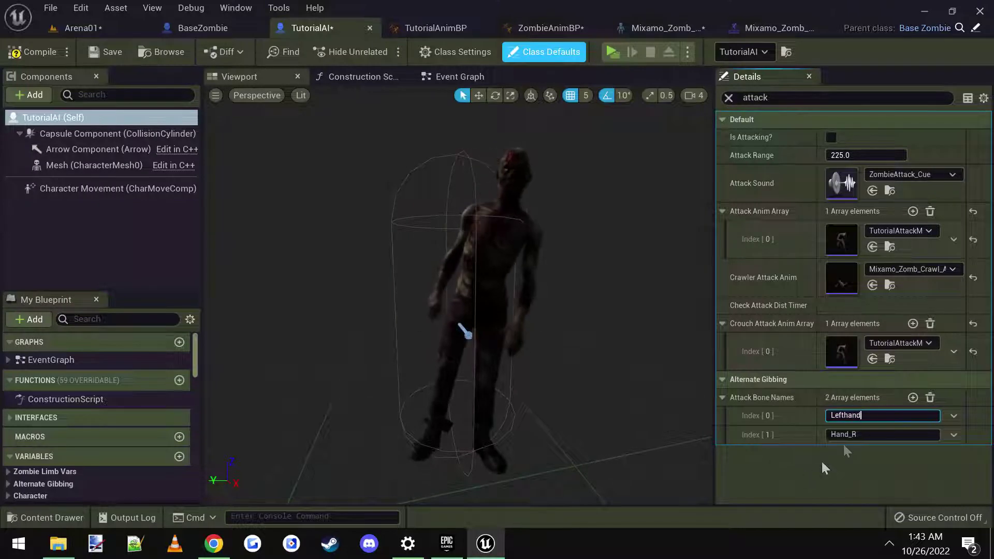
key("Return")
type("Lef")
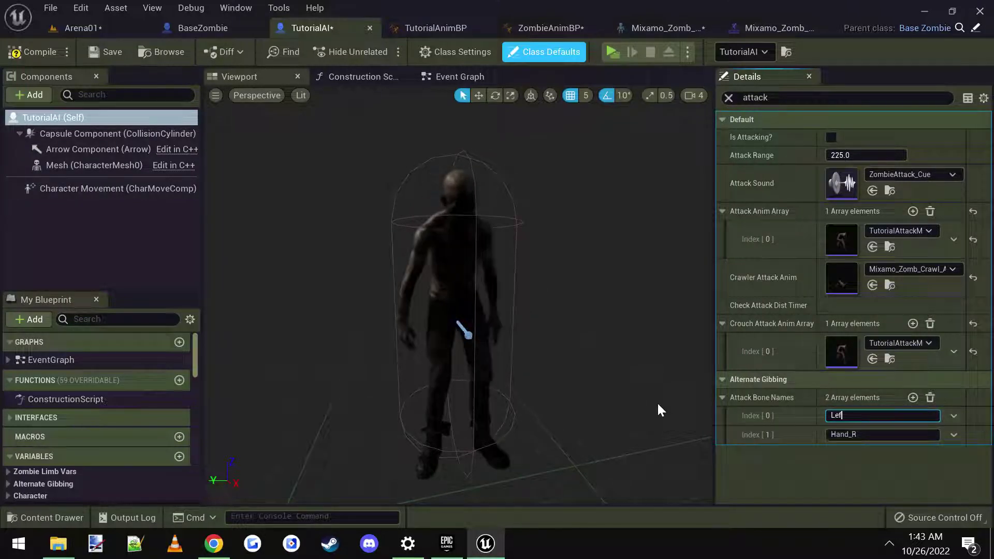
type("tHand")
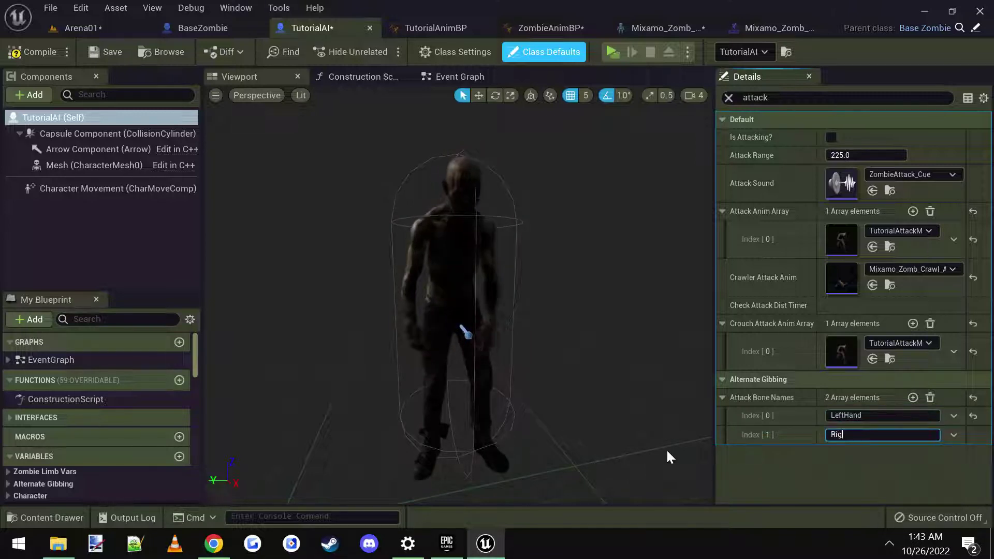
type("RightHand")
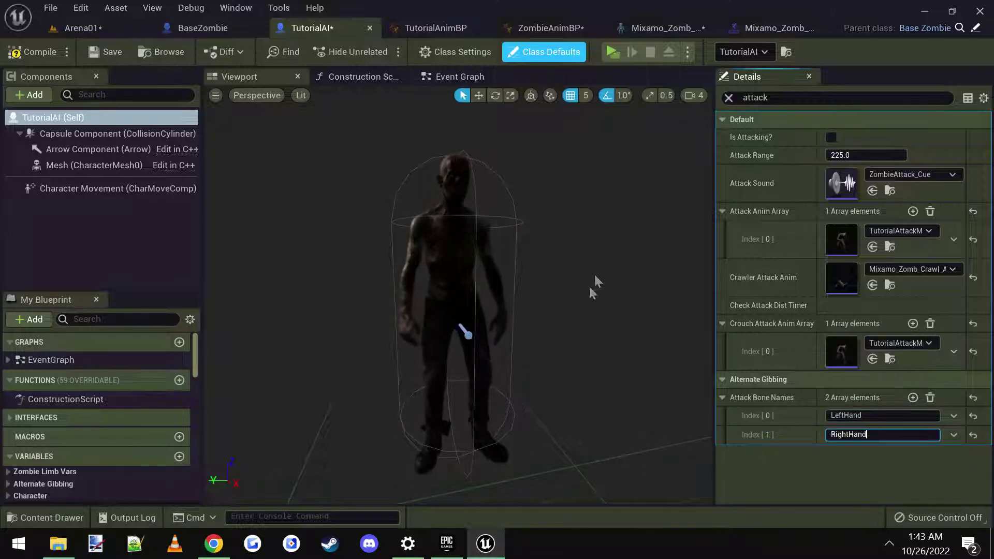
Examine the crawl attack montage and compare the spine, left shoulder, Head and HeadTop_End bones in the zombie skeleton
left_click(765, 26)
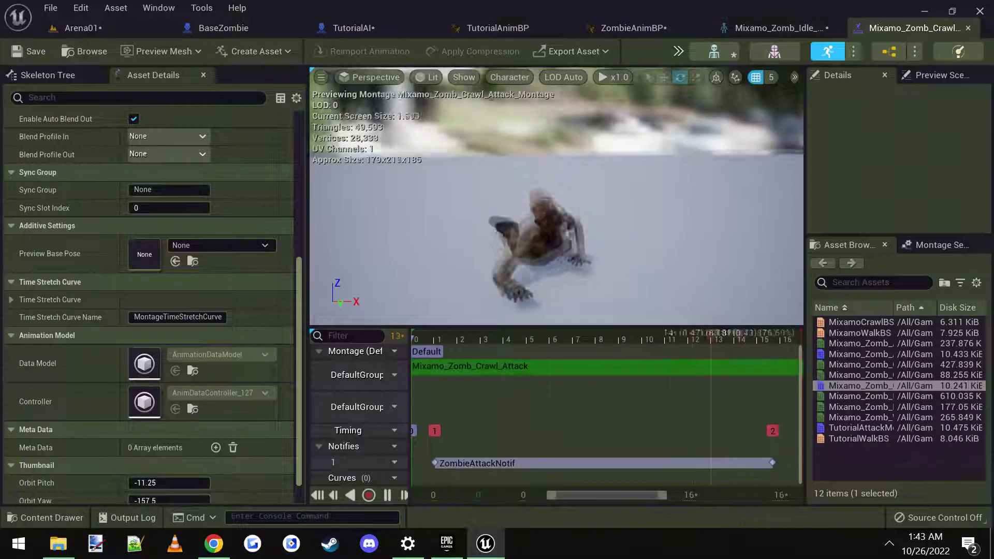
mouse_move(510, 207)
left_mouse_down()
mouse_move(523, 197)
mouse_move(510, 207)
left_mouse_up()
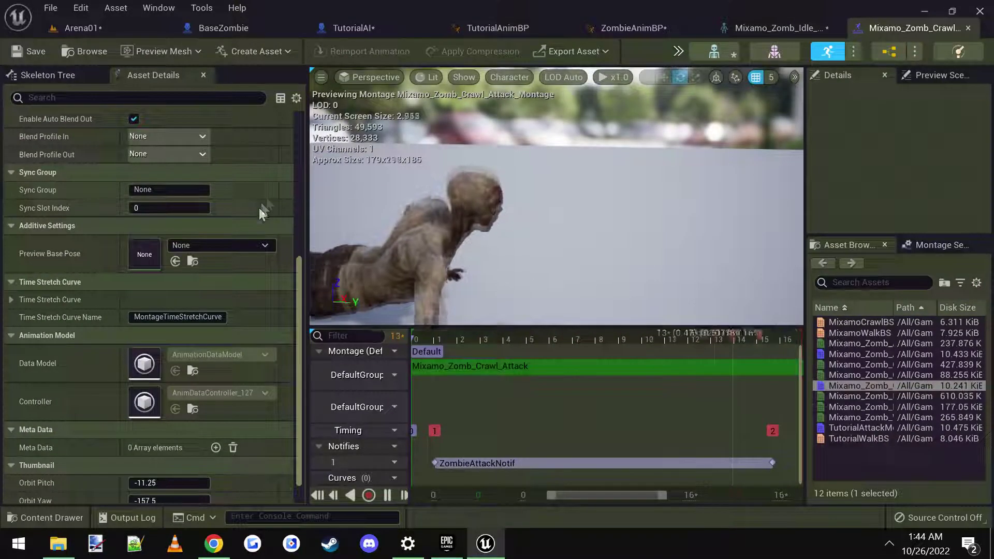
left_click(784, 30)
scroll(76, 181, "up", 3)
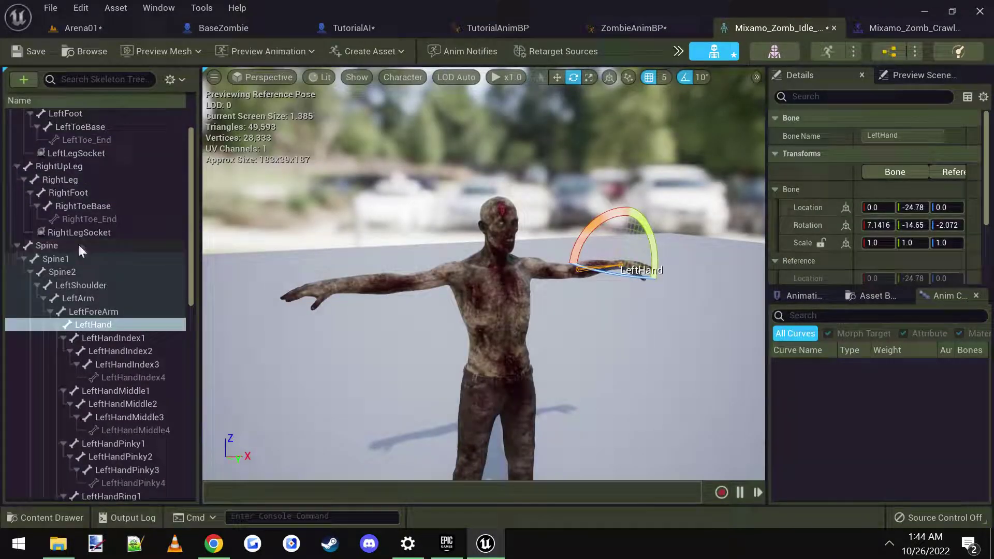
left_click(78, 245)
left_click(75, 269)
left_click(82, 281)
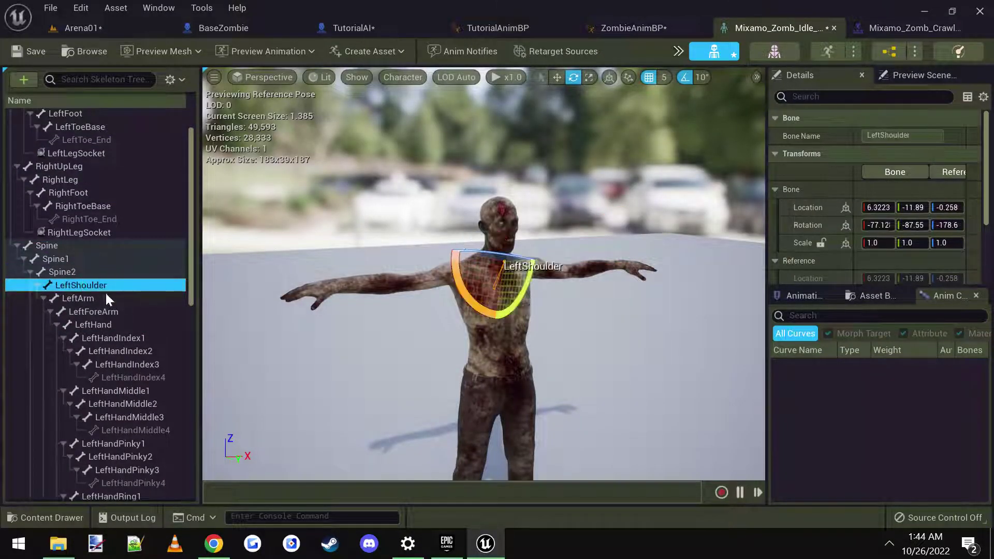
left_click(78, 272)
scroll(82, 279, "up", 2)
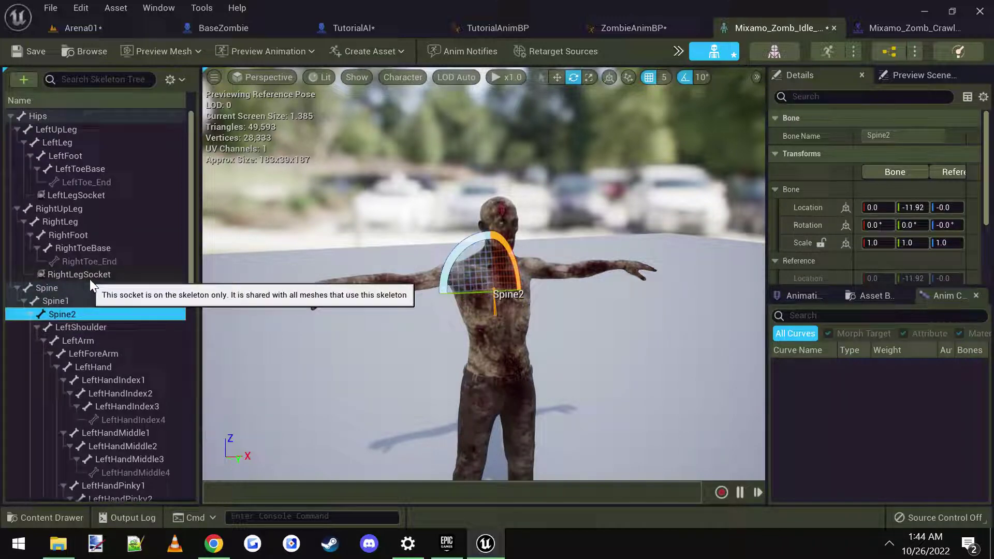
scroll(89, 278, "down", 9)
left_click(110, 311)
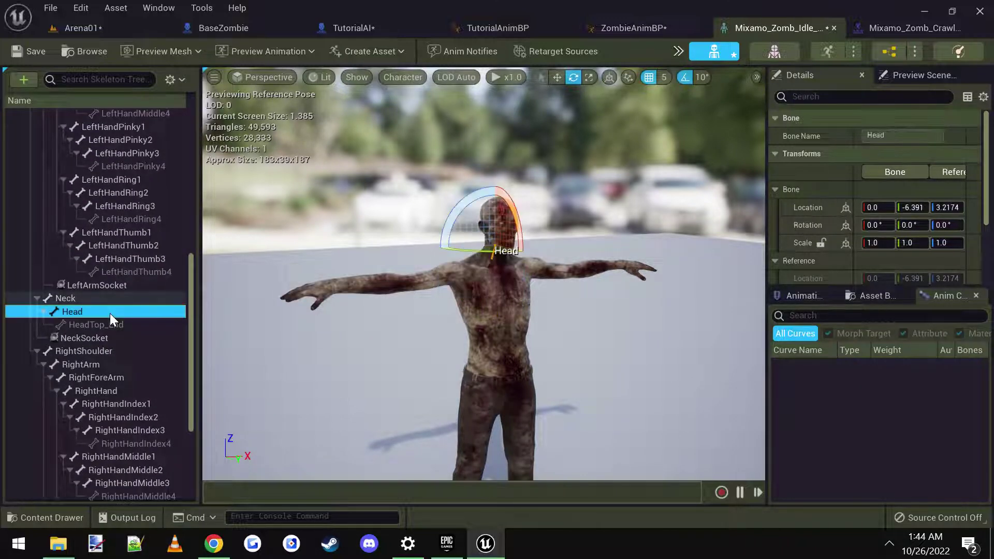
left_click(91, 325)
right_click_drag(556, 368, 694, 363)
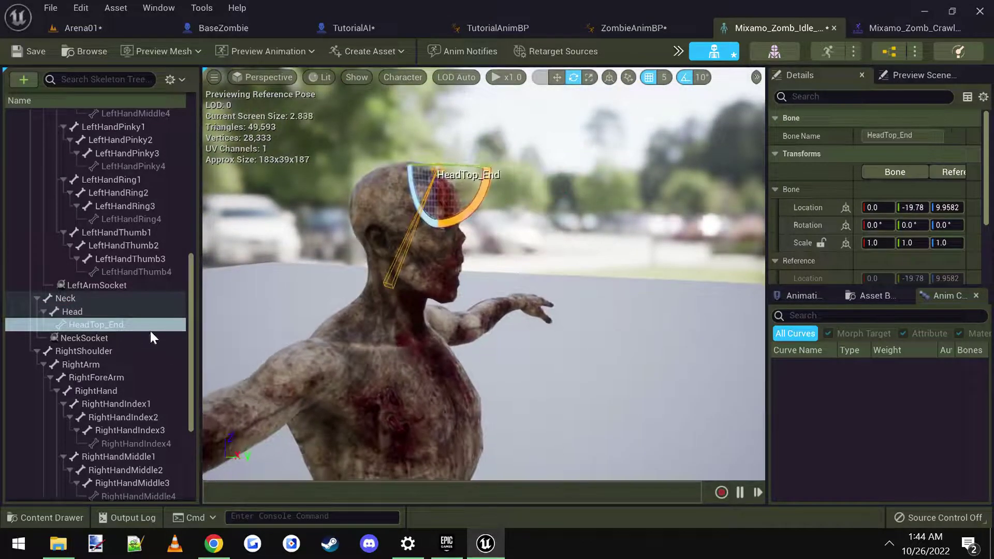
left_click(71, 312)
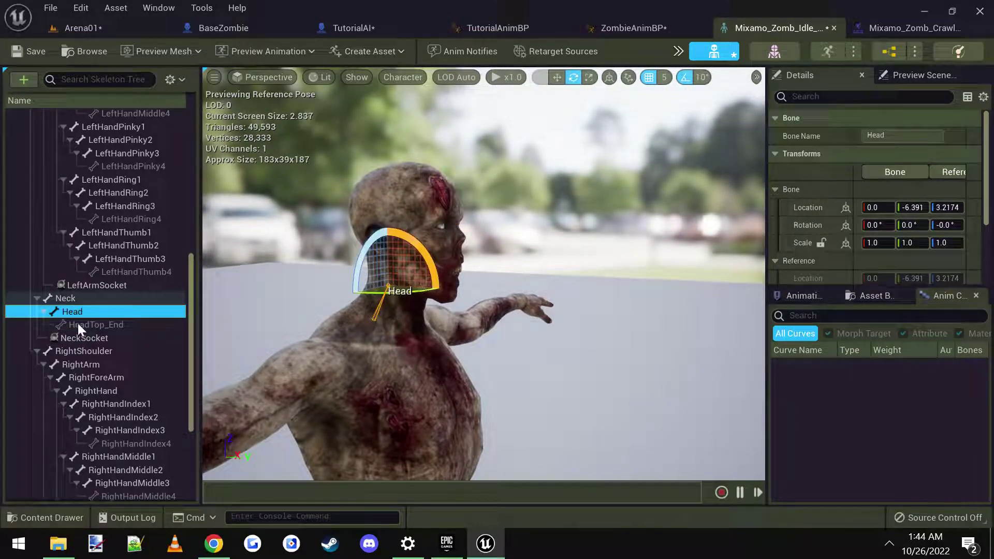
left_click(92, 324)
left_click(80, 312)
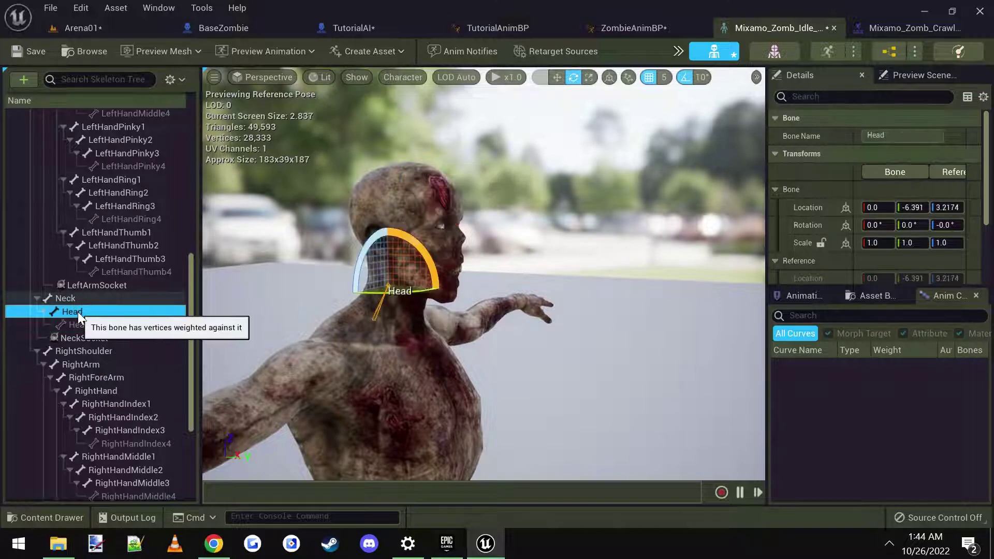
Copy the name of the HeadTop_End bone from the zombie skeleton
left_click(92, 325)
right_click(105, 324)
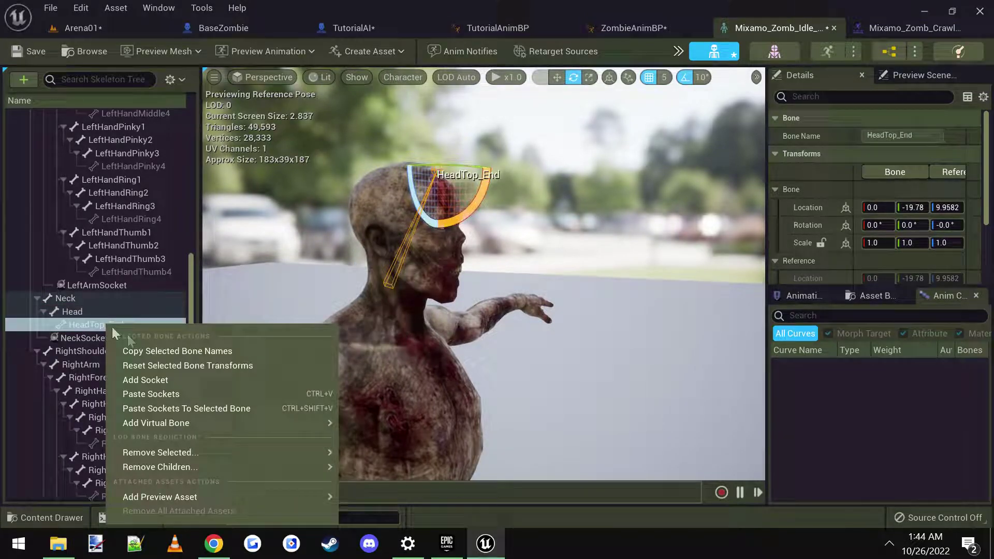
left_click(161, 351)
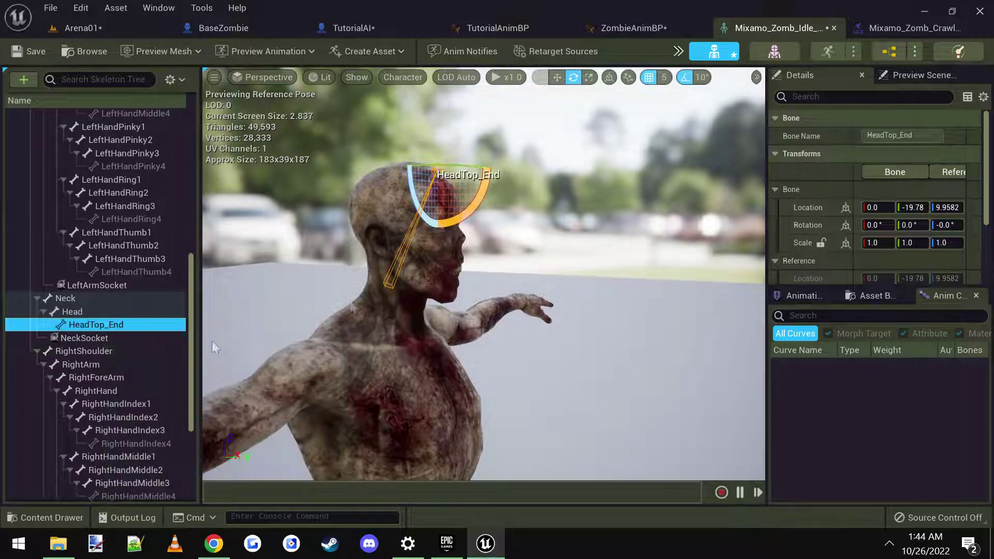
Add HeadTop_End as a third Attack Bone Names entry in TutorialAI, and compile and save the blueprint
left_click(357, 29)
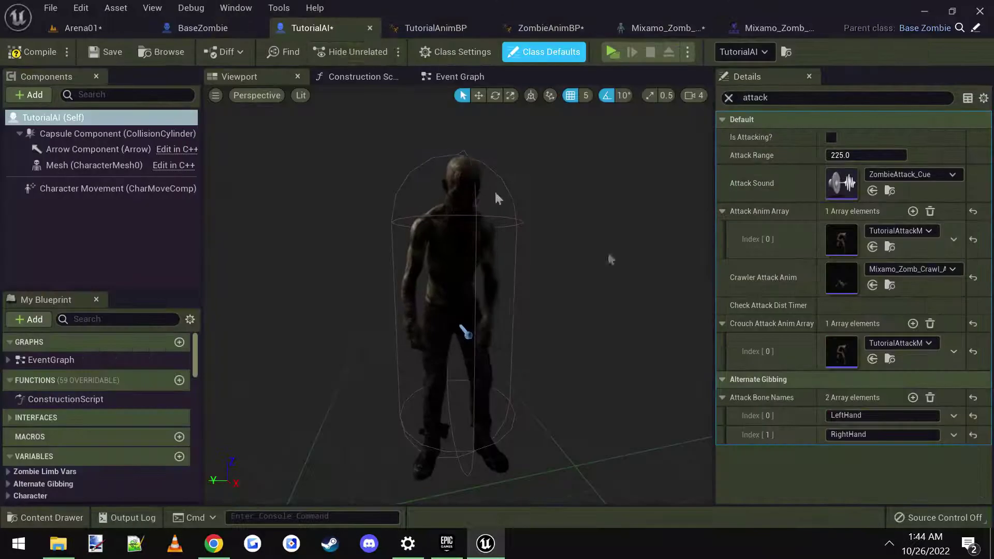
left_click(913, 398)
left_click(863, 454)
key("ctrl+a")
key("ctrl+v")
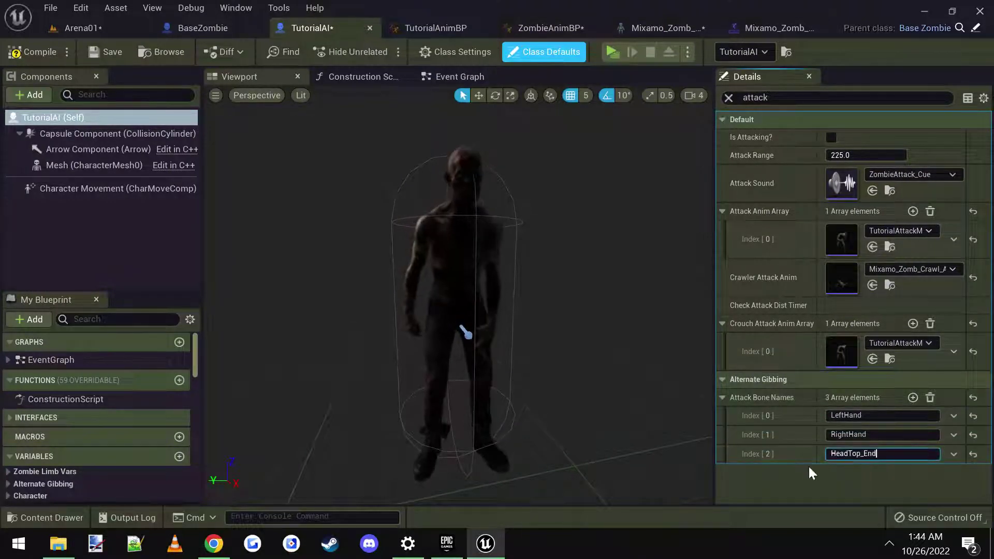
left_click(29, 52)
left_click(98, 53)
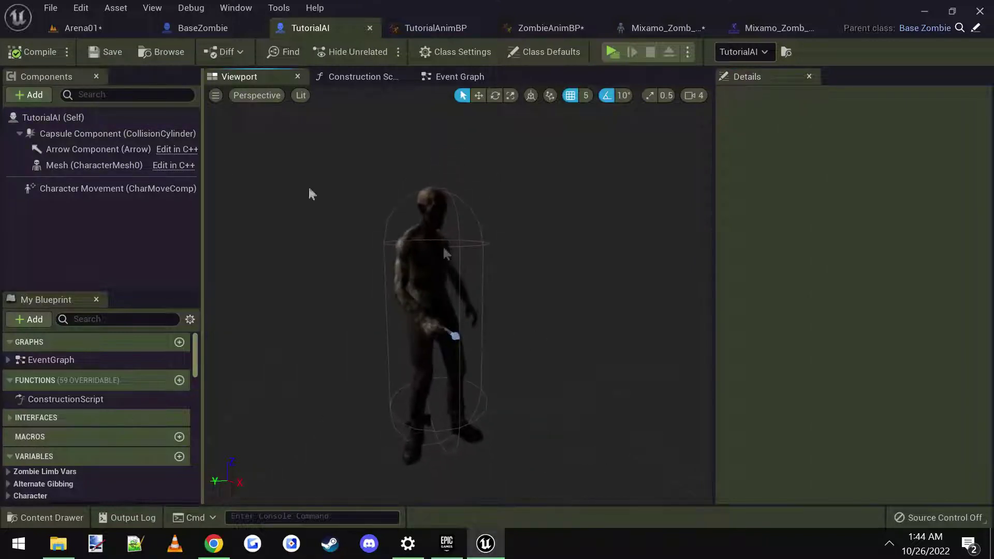
Play-test the Arena01 level, letting the zombie attack the character while standing and crouching, and end the session
left_click(71, 29)
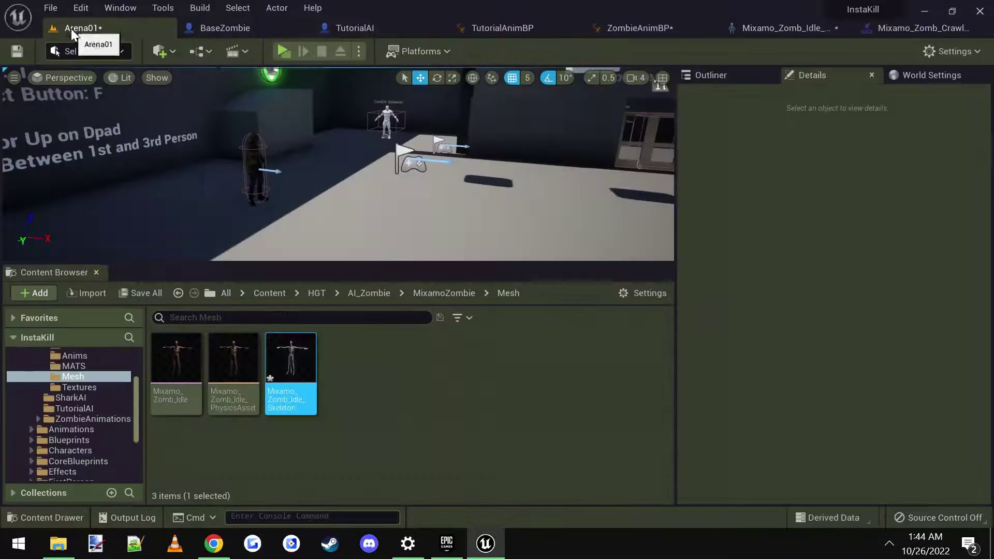
left_click(284, 52)
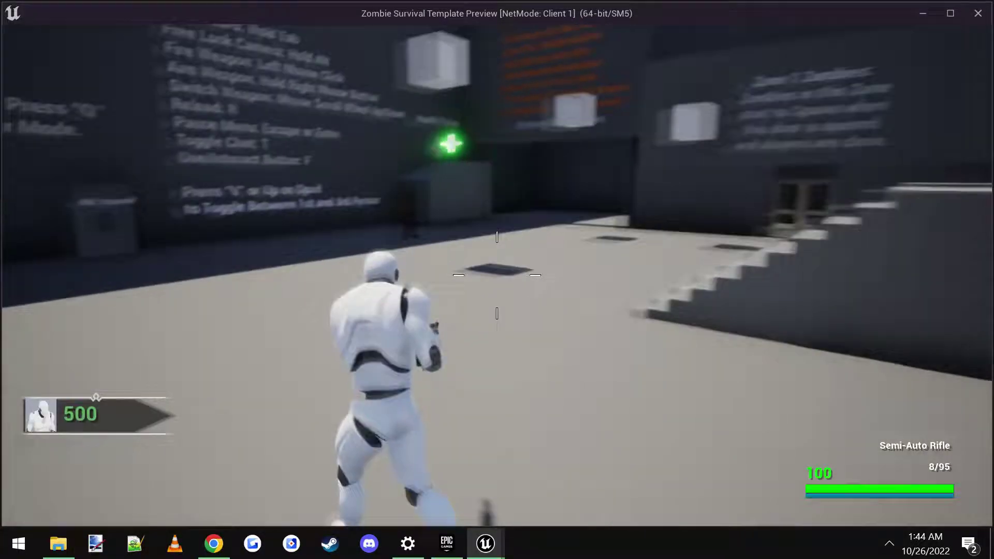
key("w")
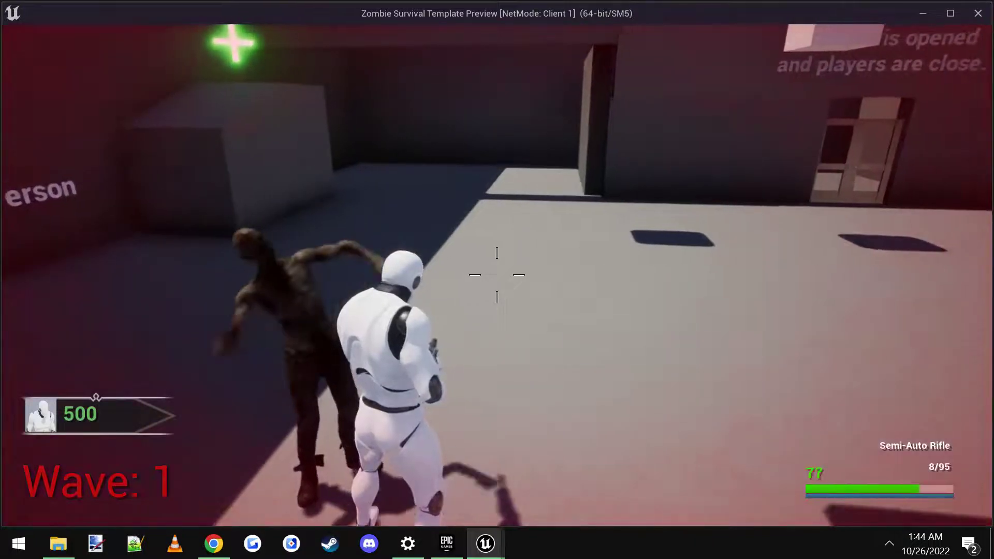
key("c")
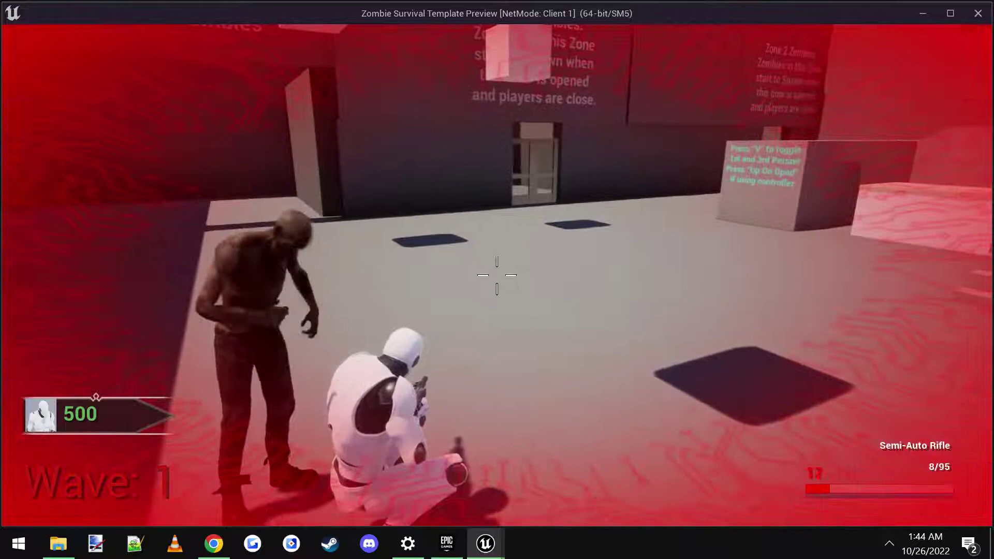
key("c")
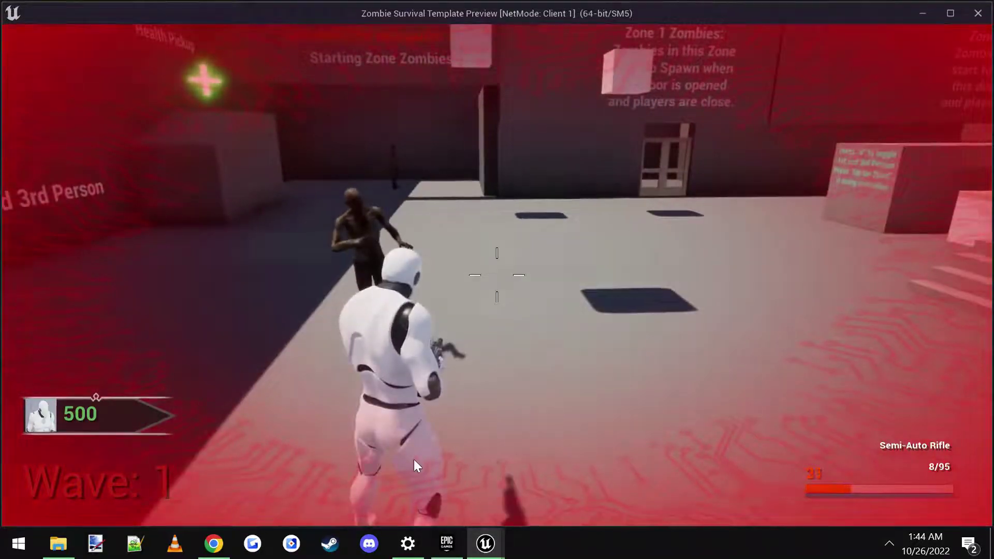
key("Escape")
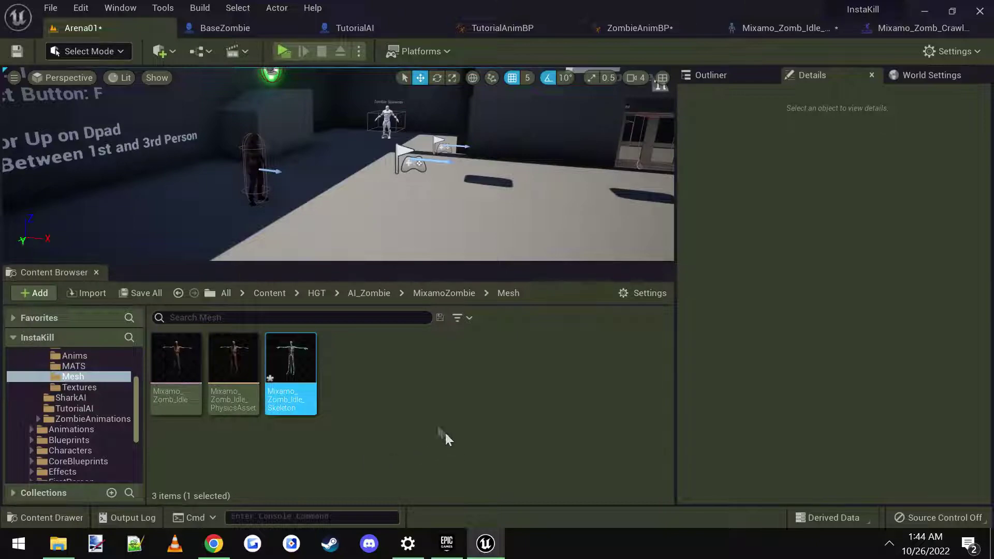
Save all modified content, cancelling the Save Level As request for the autosaved level
left_click(130, 295)
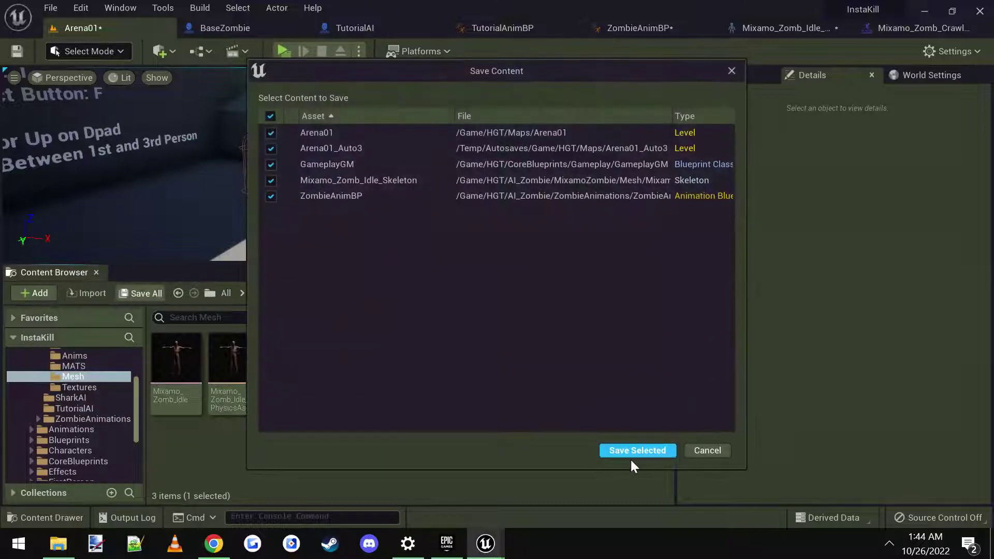
left_click(625, 451)
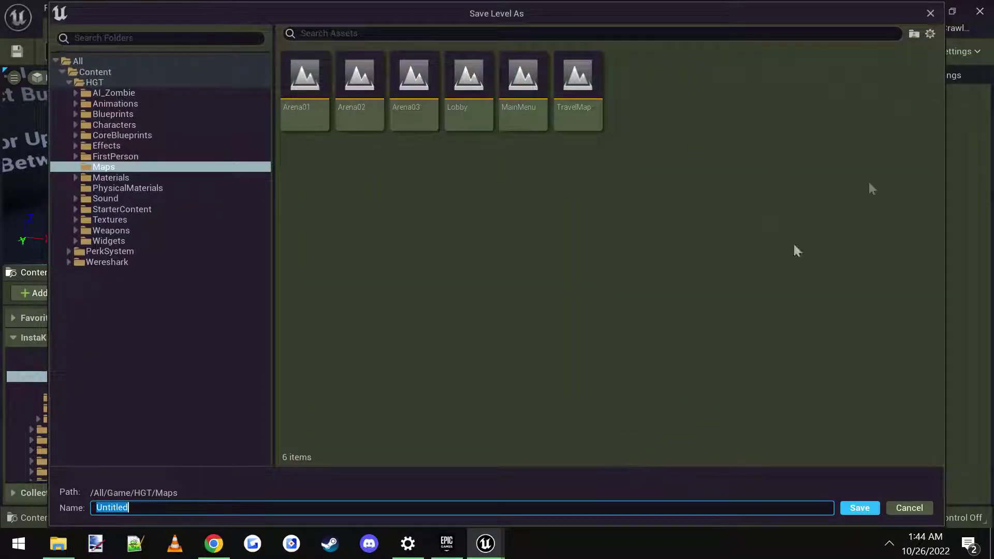
left_click(924, 510)
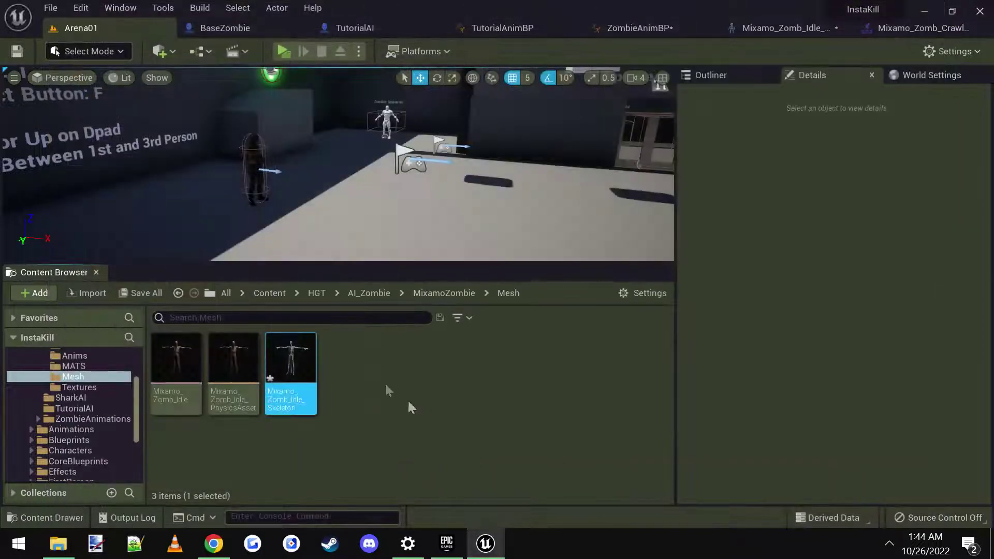
Open Mixamo_Zomb_Idle_PhysicsAsset and regenerate all its bodies with a minimum bone size of 20
right_click_drag(337, 166, 373, 162)
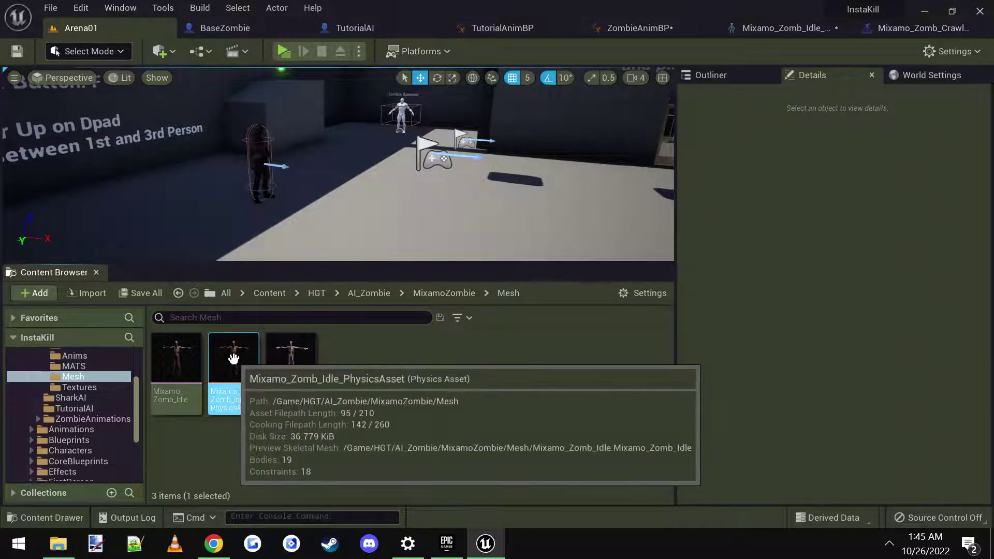
double_click(233, 359)
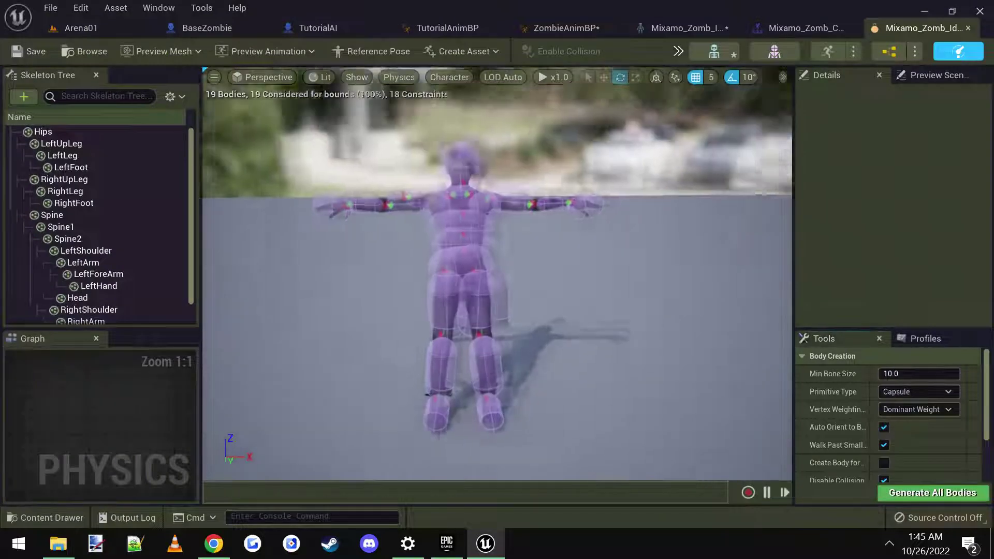
key("w")
right_click_drag(497, 274, 539, 282)
key("s")
key("w")
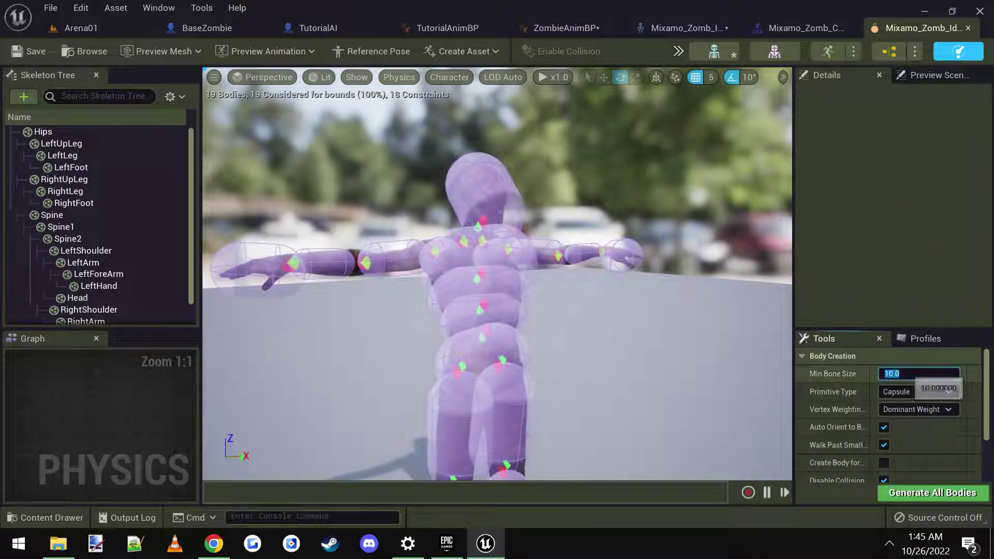
left_click(930, 495)
left_click_drag(767, 414, 737, 363)
Check the Spine2 body, set the minimum bone size to 10 and regenerate only that body
left_click_drag(466, 239, 466, 239)
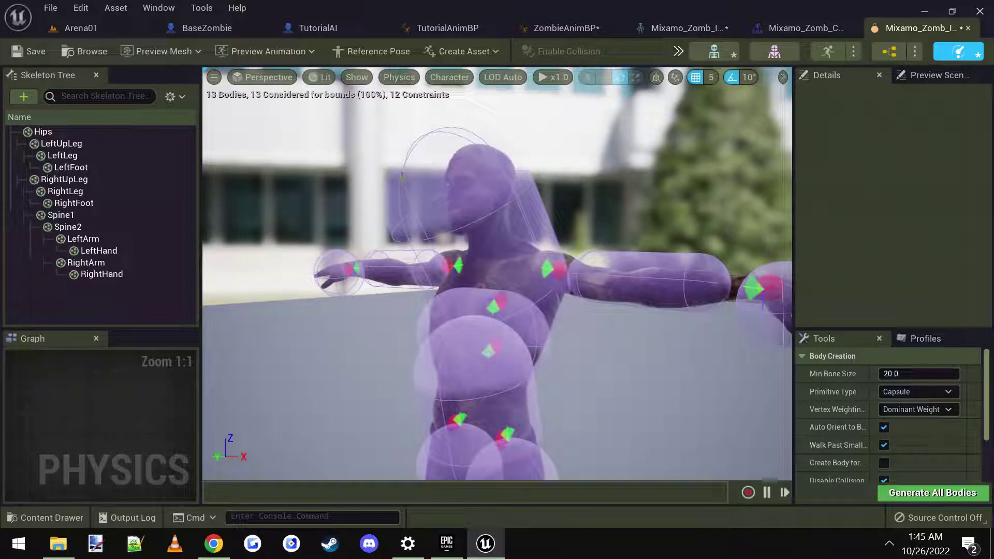
left_click(466, 239)
left_click_drag(586, 299, 605, 301)
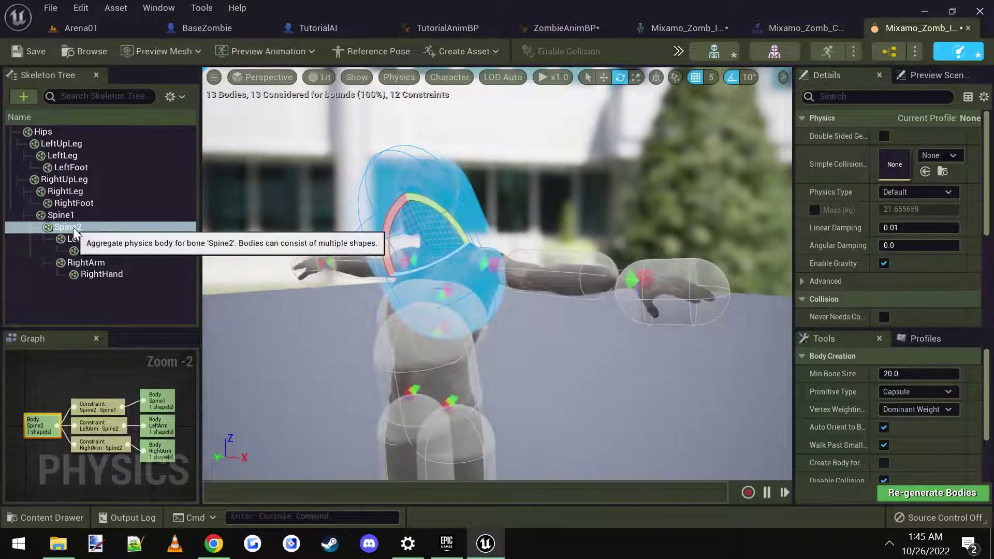
mouse_move(629, 385)
right_mouse_down()
mouse_move(696, 382)
mouse_move(622, 383)
mouse_move(646, 381)
mouse_move(633, 382)
right_mouse_up()
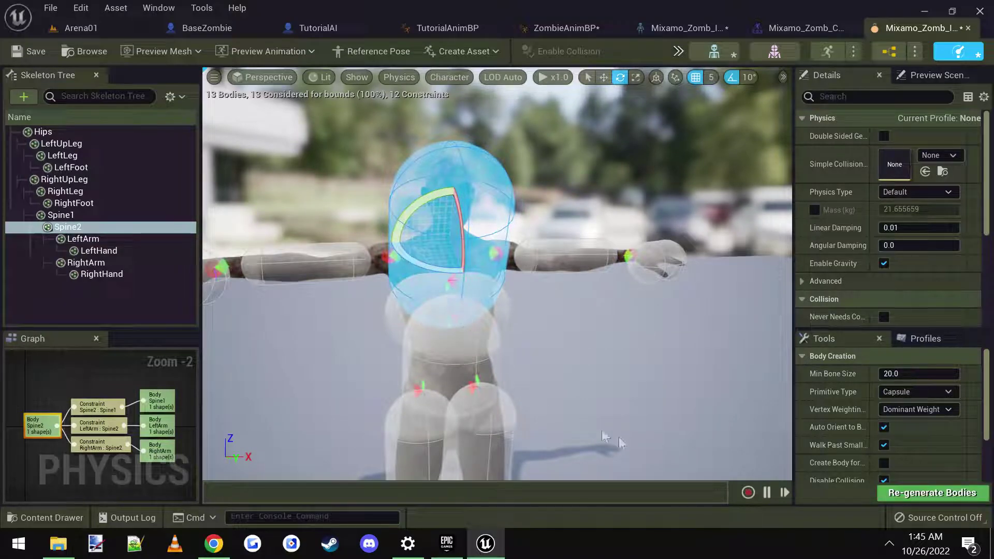
mouse_move(624, 390)
right_mouse_down()
mouse_move(634, 414)
mouse_move(611, 393)
mouse_move(631, 399)
right_mouse_up()
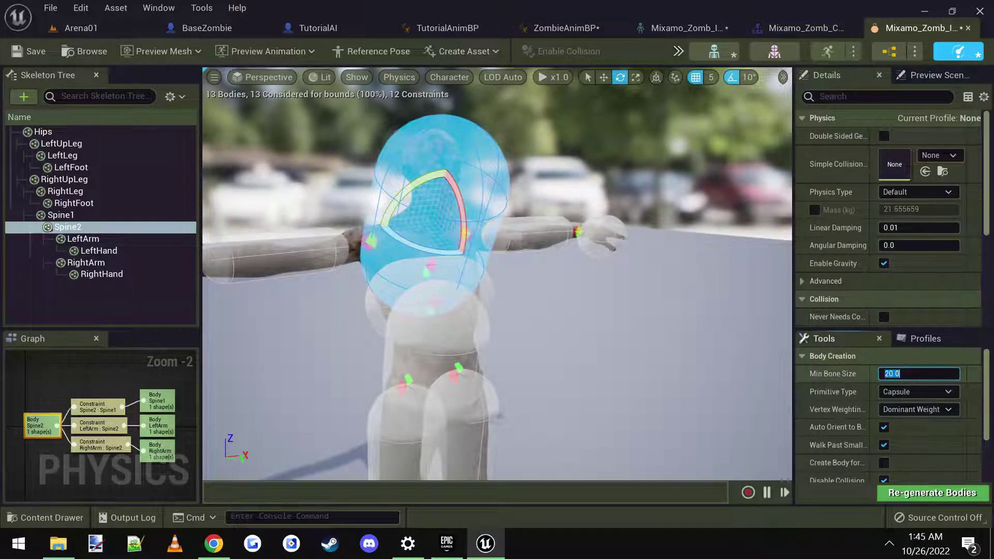
key("Return")
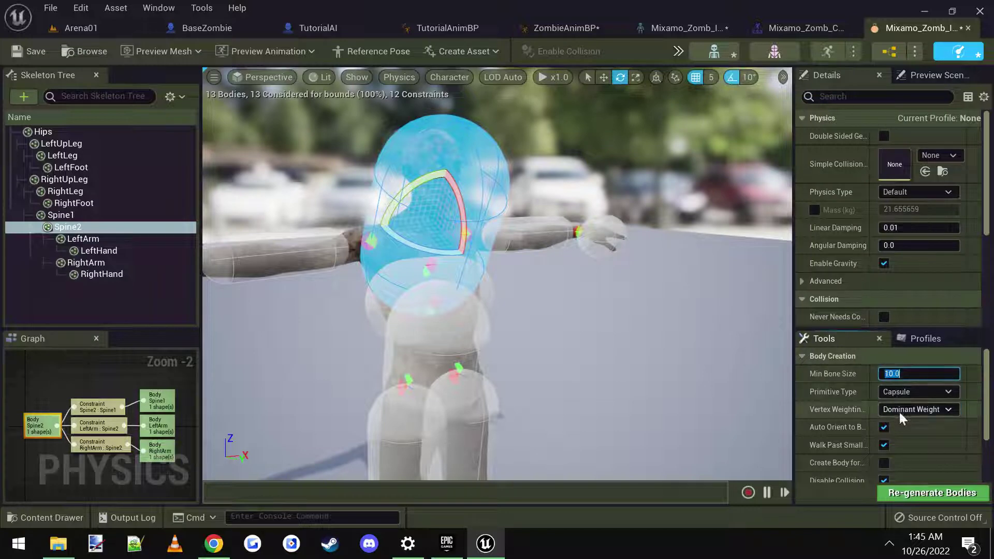
left_click(918, 493)
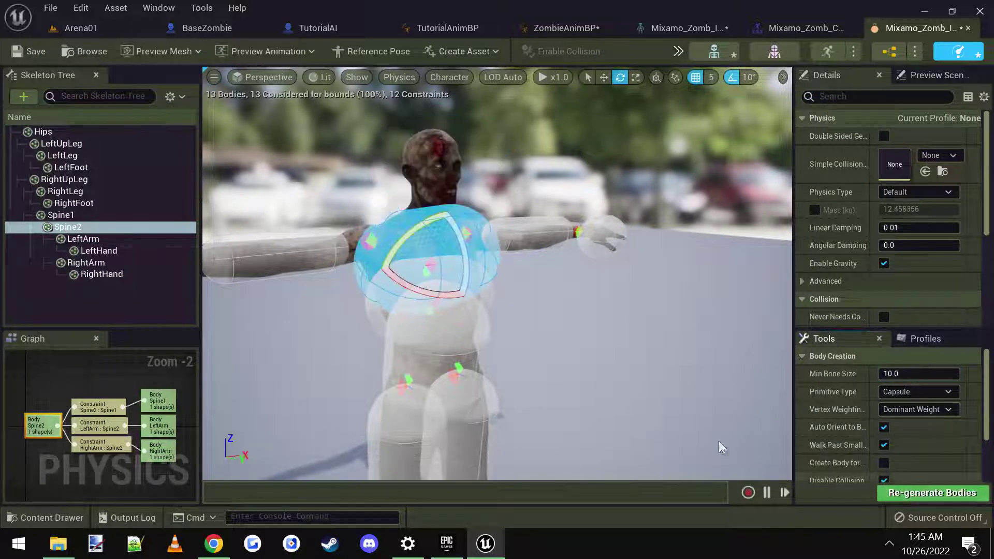
mouse_move(616, 327)
right_mouse_down()
mouse_move(575, 329)
mouse_move(617, 327)
right_mouse_up()
Clear the bone selection and generate all bodies with a minimum bone size of 10
left_click(52, 140)
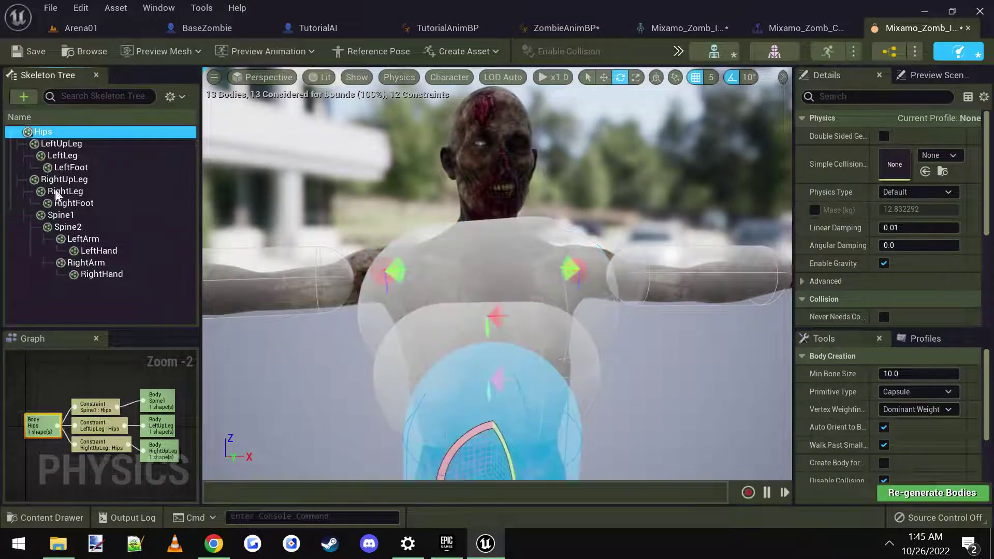
left_click(51, 293)
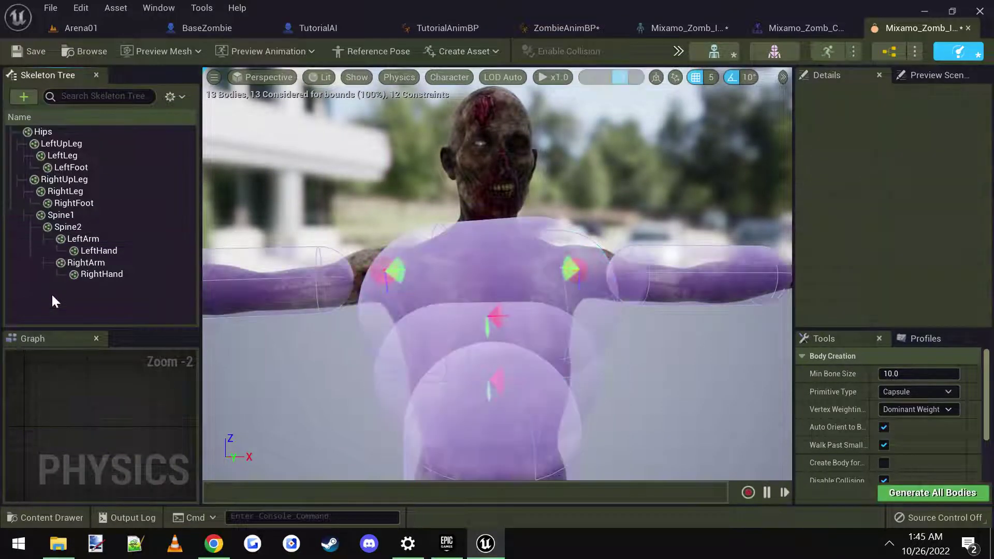
left_click(926, 494)
right_click_drag(596, 290, 500, 297)
scroll(99, 263, "down", 1)
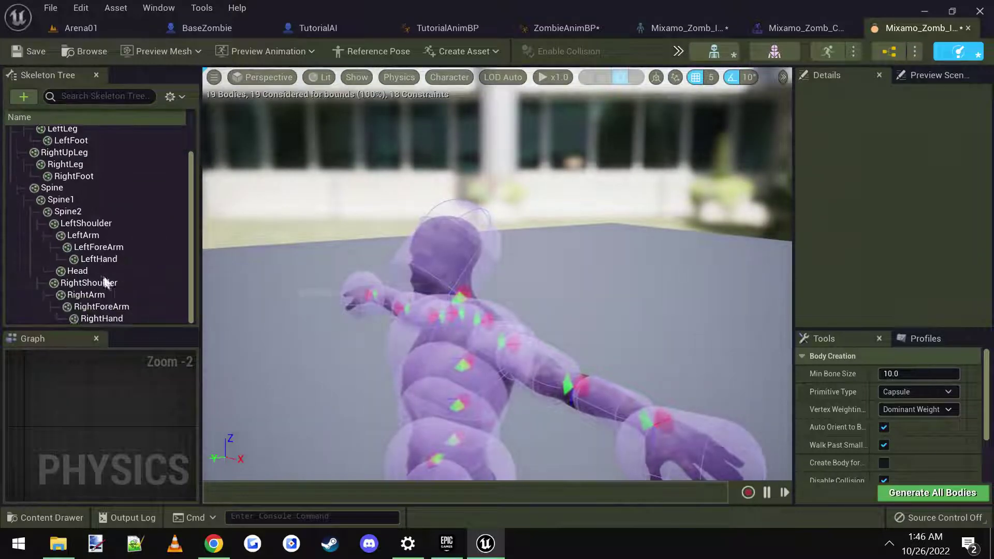
Scale the Head body down slightly to fit the skull more closely and save the physics asset
left_click(93, 270)
right_click_drag(572, 303, 512, 299)
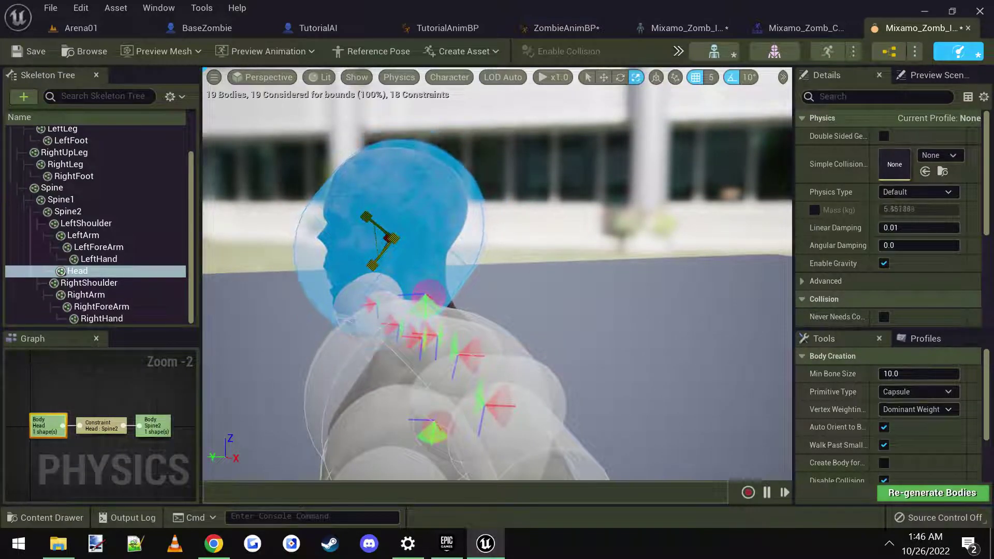
right_click_drag(381, 263, 332, 219)
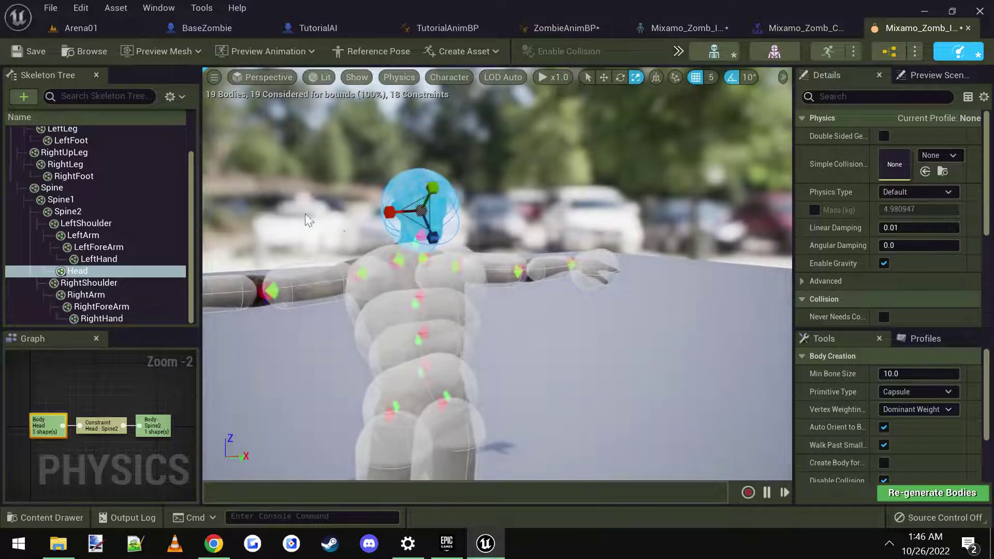
left_click(34, 51)
Examine how the generated bodies fit the zombie mesh, especially the Head body
mouse_move(541, 325)
right_mouse_down()
mouse_move(549, 324)
mouse_move(528, 326)
mouse_move(543, 321)
right_mouse_up()
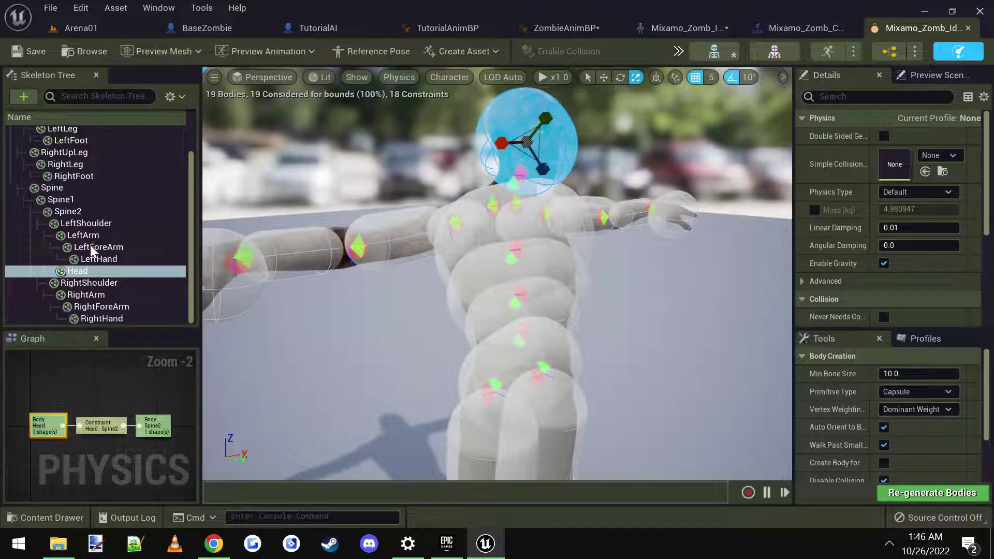
scroll(90, 244, "up", 1)
right_click_drag(492, 311, 505, 320)
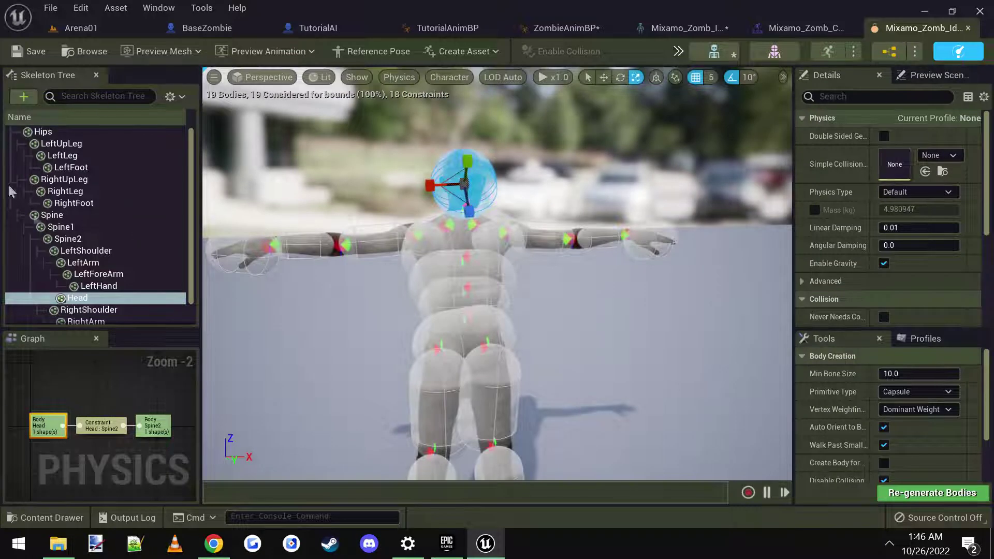
right_click_drag(534, 348, 547, 357)
left_click(525, 294)
right_click_drag(525, 294, 518, 283)
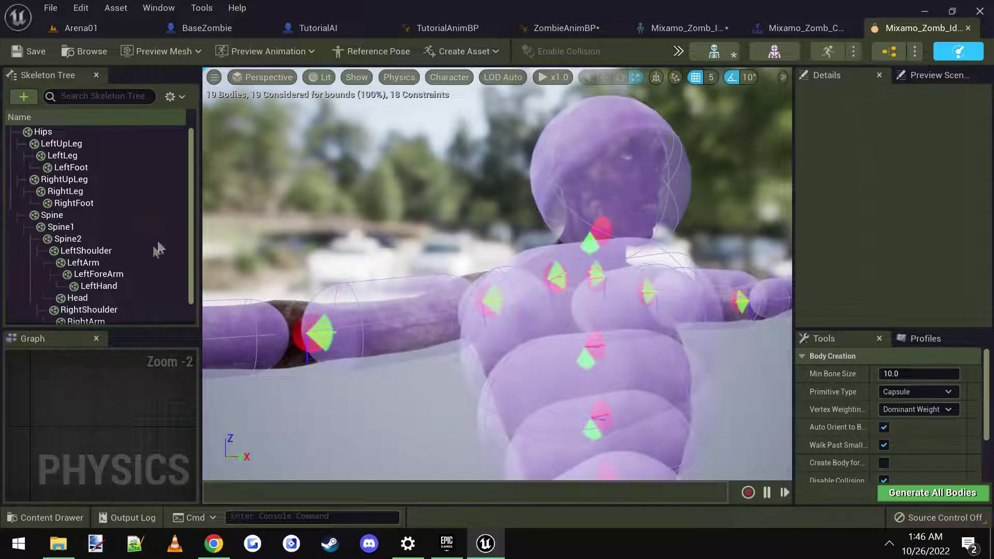
scroll(155, 244, "down", 2)
left_click(82, 271)
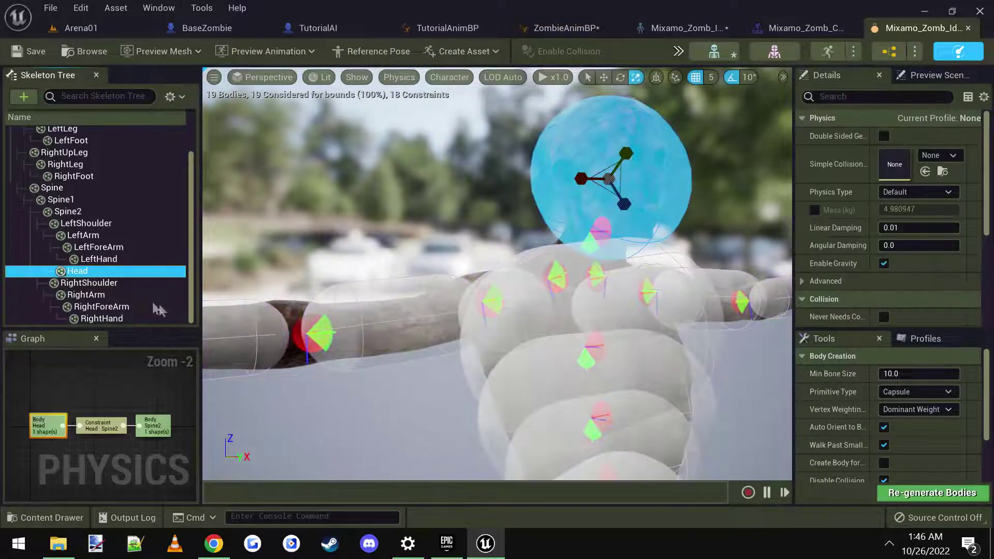
mouse_move(393, 311)
right_mouse_down()
mouse_move(362, 310)
mouse_move(409, 311)
right_mouse_up()
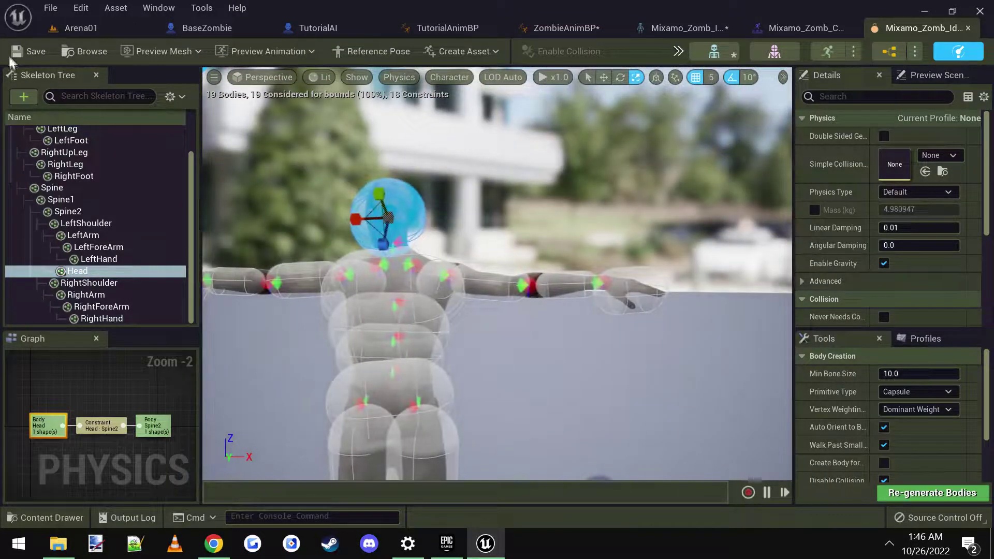
Close the physics asset, switch to the TutorialAI blueprint and check that Show Inherited Variables is enabled
left_click(967, 29)
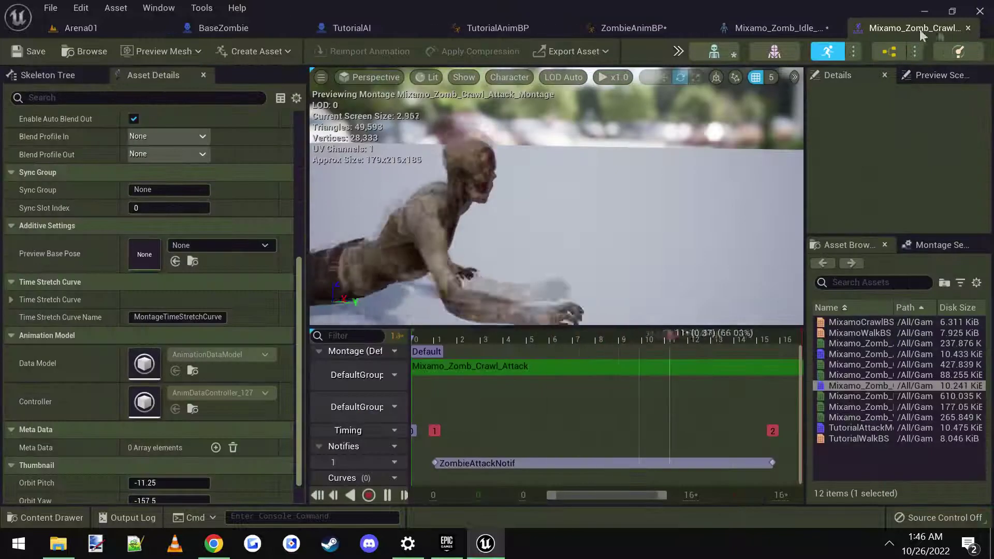
left_click(350, 28)
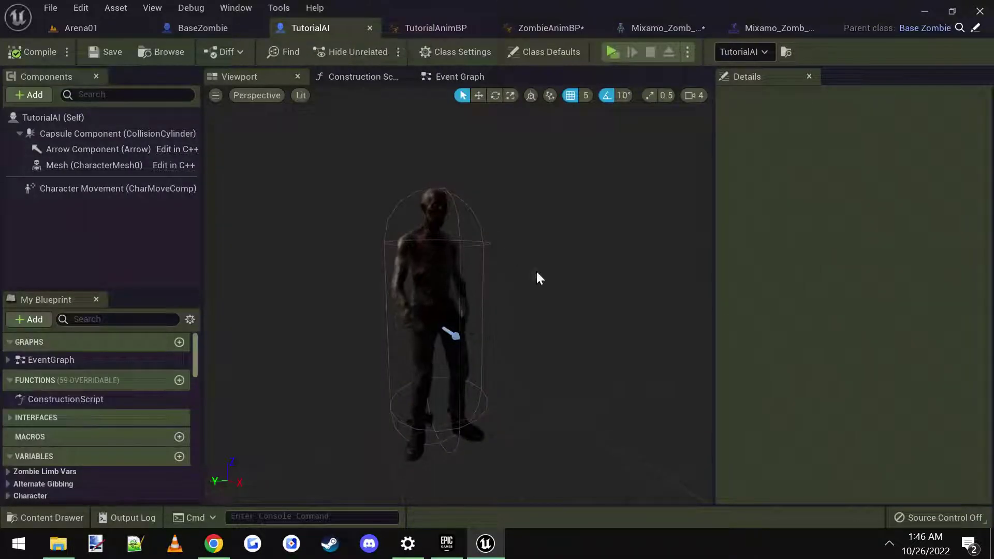
left_click_drag(533, 287, 541, 286)
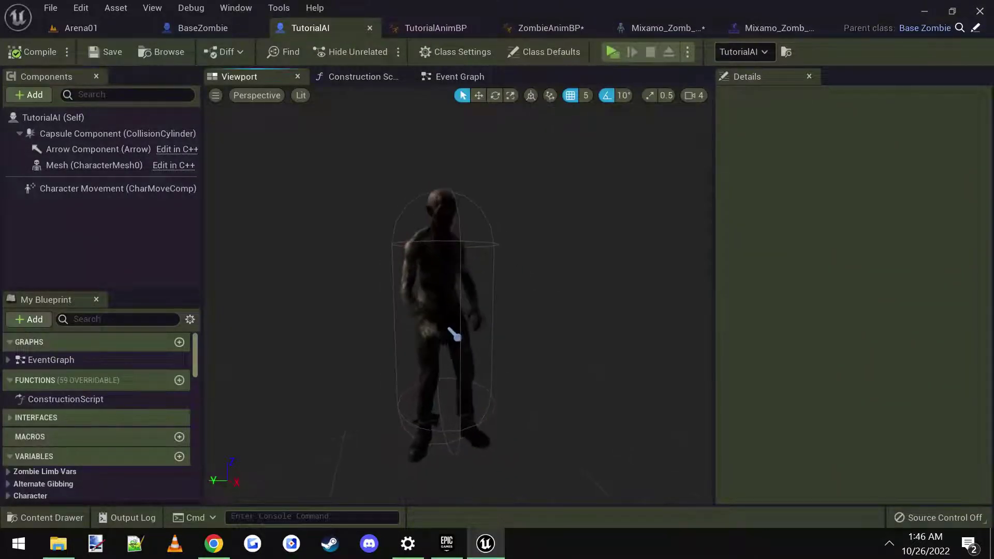
left_click(191, 319)
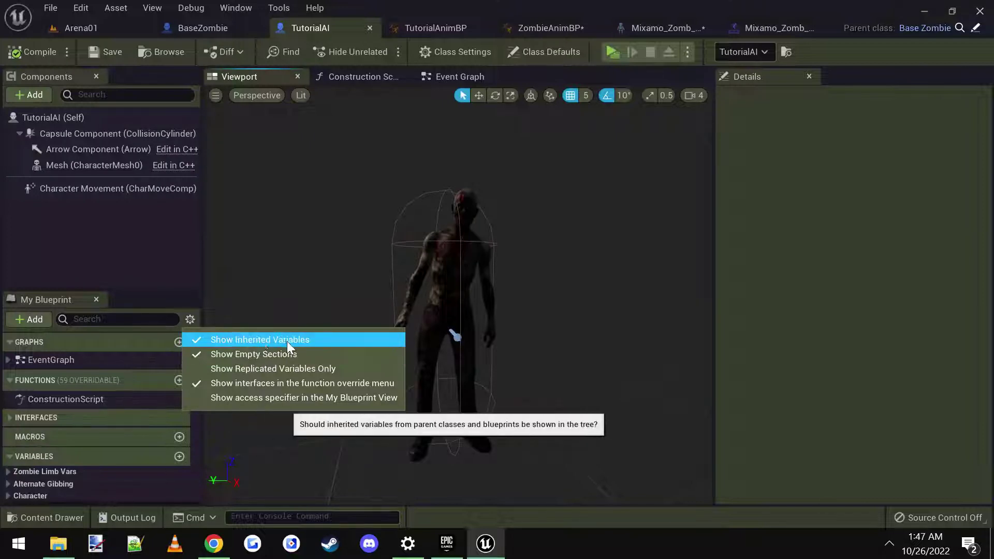
left_click(265, 278)
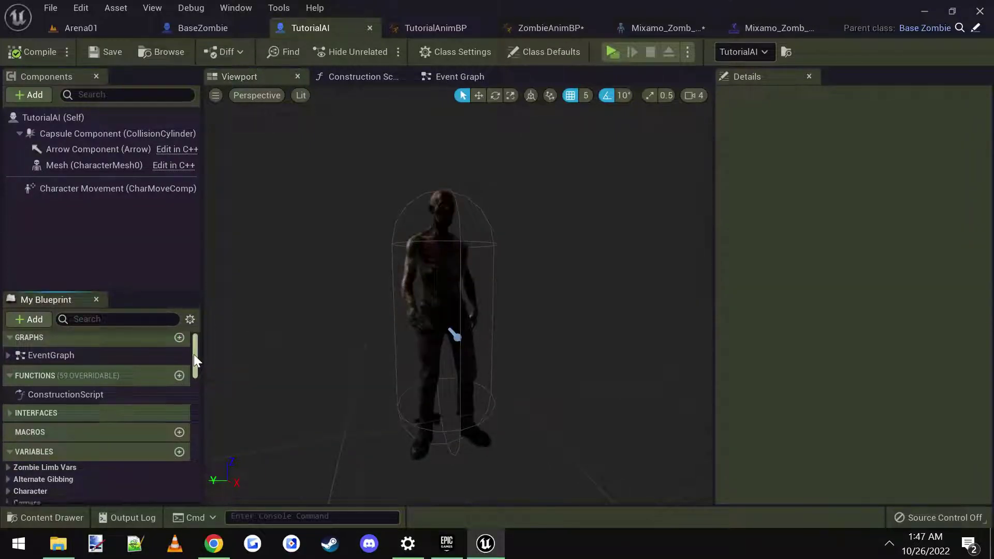
Select the inherited HeadBone variable in TutorialAI, clear the attack filter and expand its Variable and Default Value details
left_click_drag(194, 354, 193, 365)
scroll(7, 375, "down", 2)
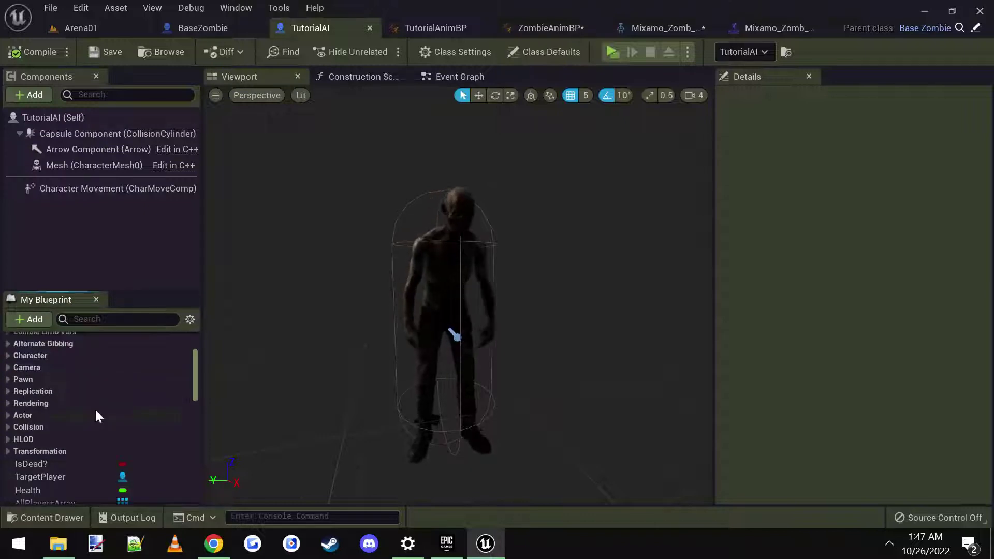
left_click_drag(139, 292, 177, 206)
scroll(149, 343, "down", 4)
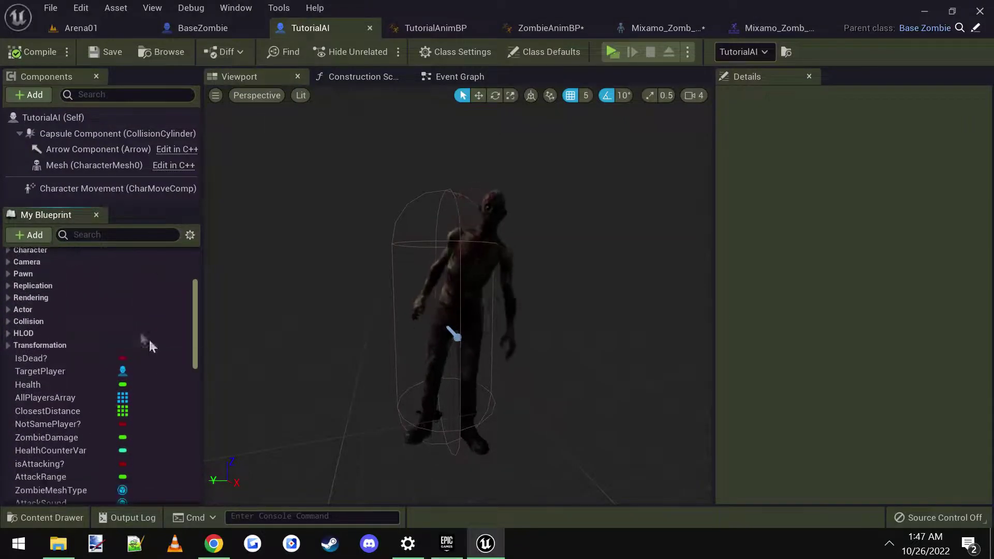
scroll(98, 338, "down", 5)
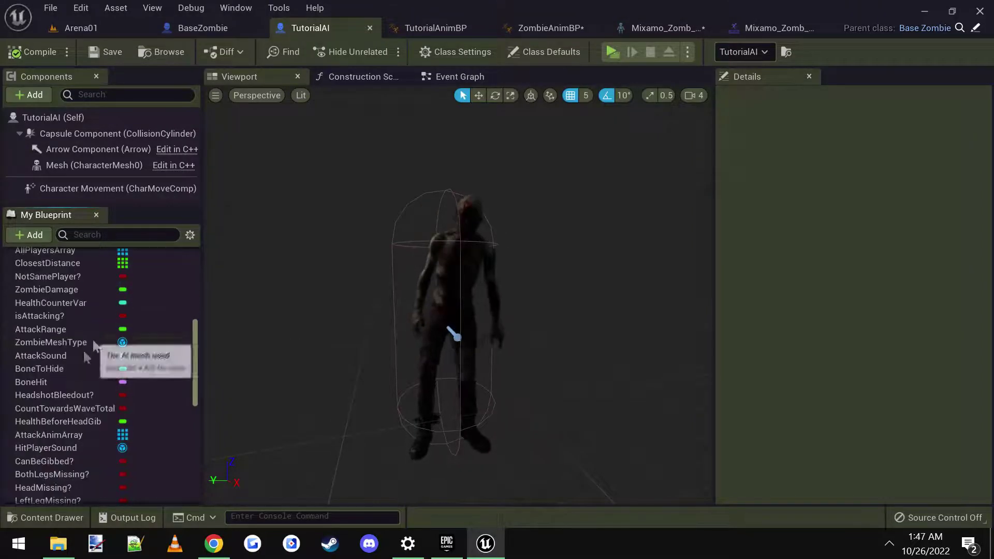
scroll(137, 376, "down", 12)
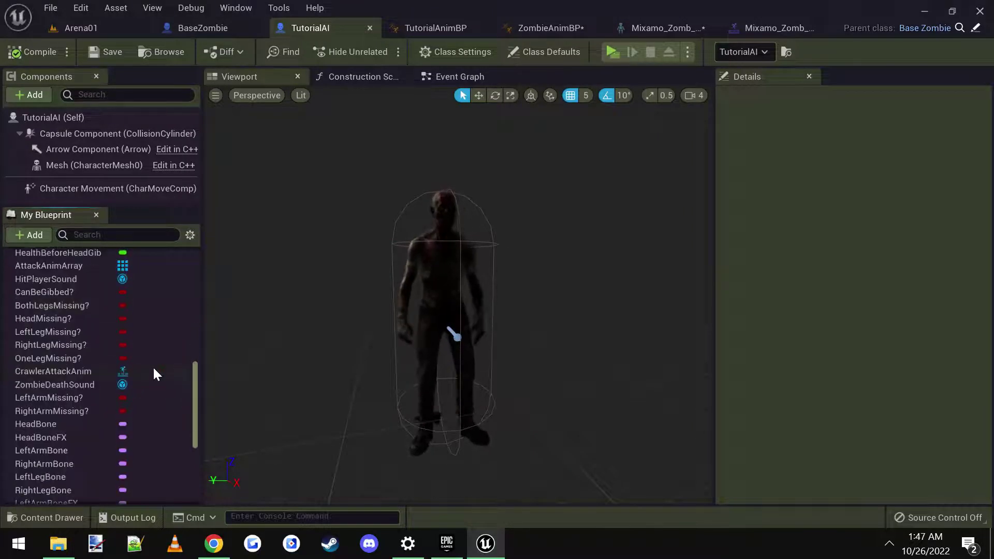
scroll(153, 366, "down", 1)
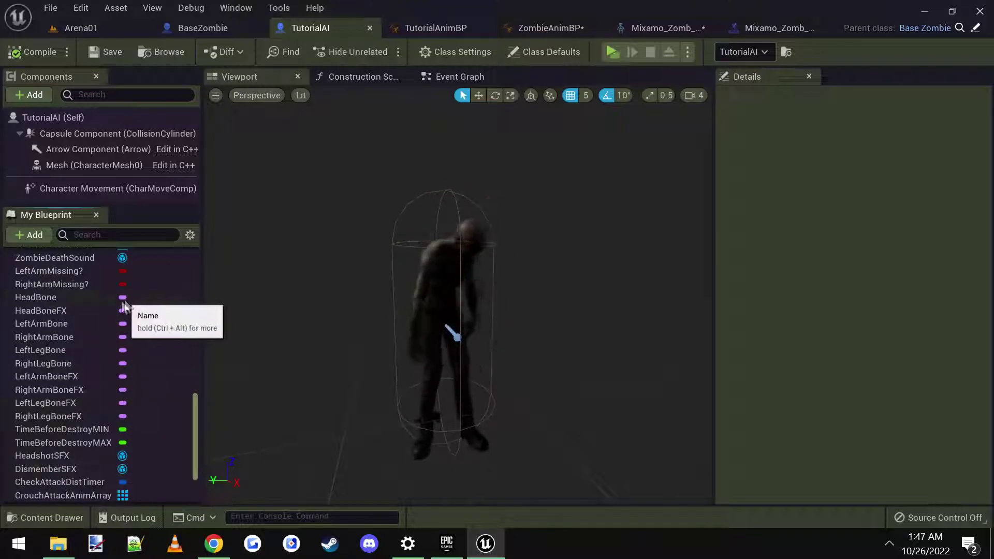
left_click(63, 299)
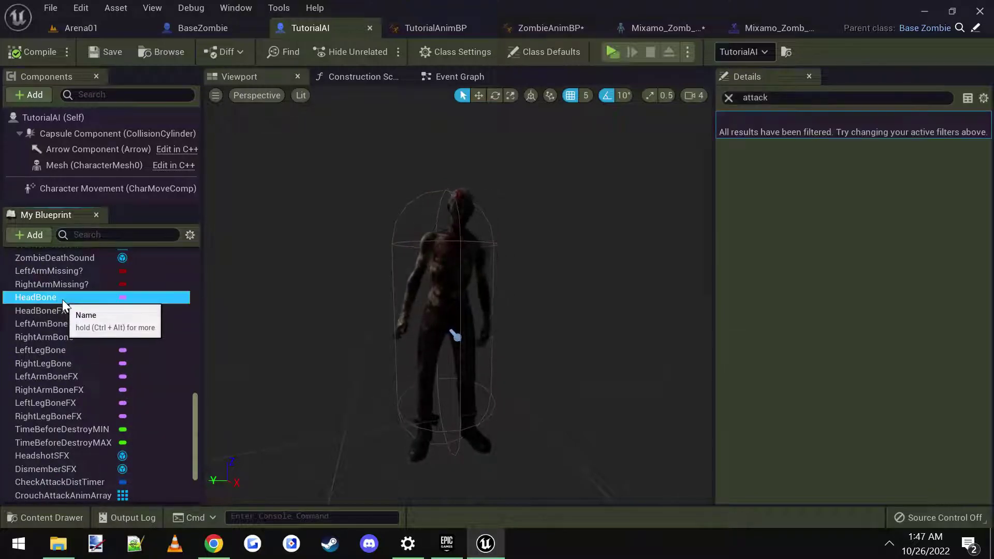
left_click(729, 98)
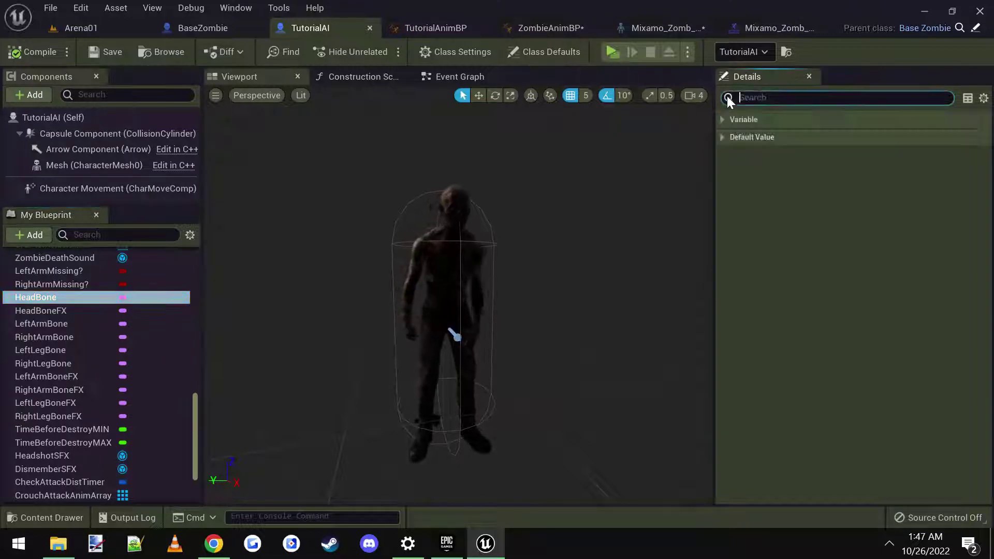
left_click(724, 137)
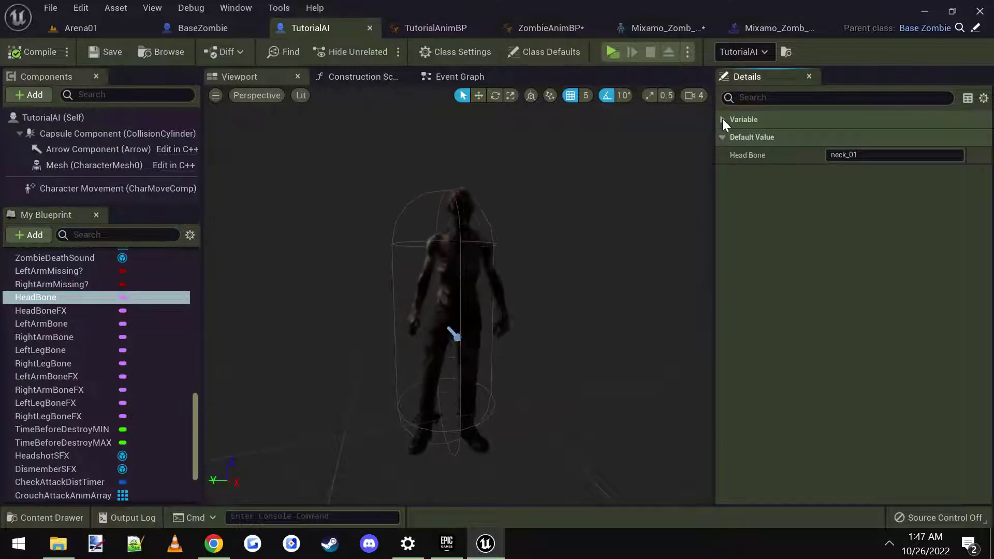
left_click(722, 119)
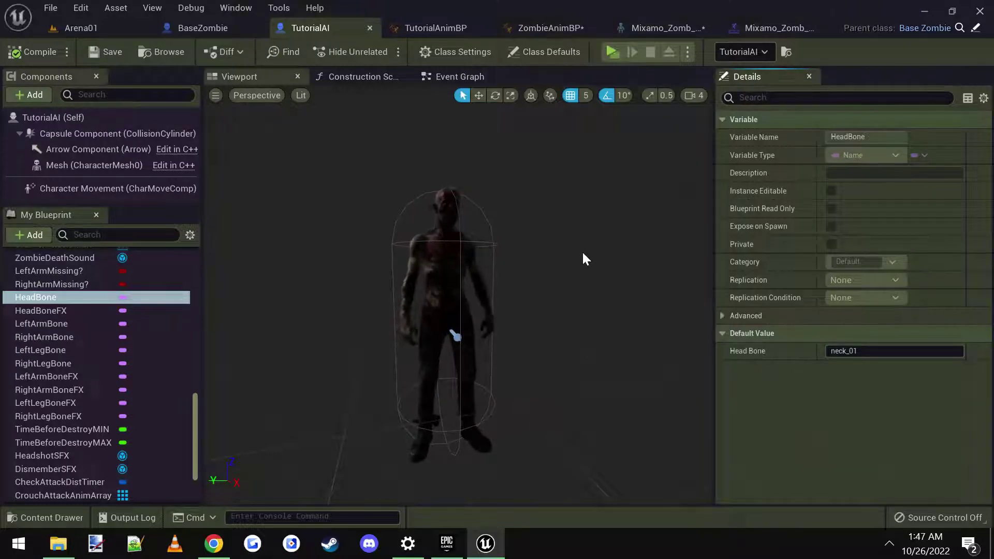
Copy the name of the Neck bone from the Mixamo zombie's skeleton
left_click(650, 26)
left_click_drag(633, 155, 551, 161)
left_click(86, 298)
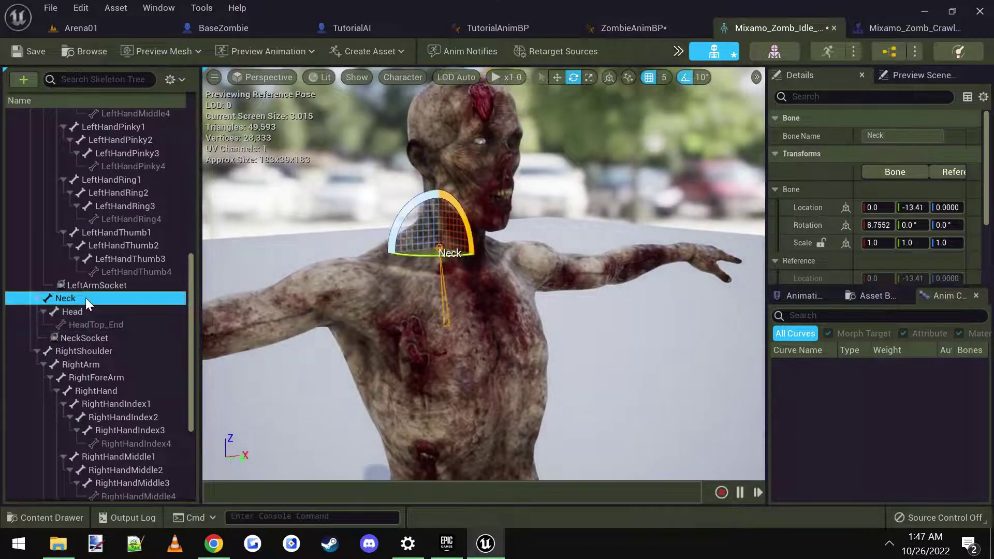
right_click(67, 305)
left_click(114, 324)
Set the HeadBone default value in TutorialAI to Neck, then compile and save the blueprint
left_click(350, 27)
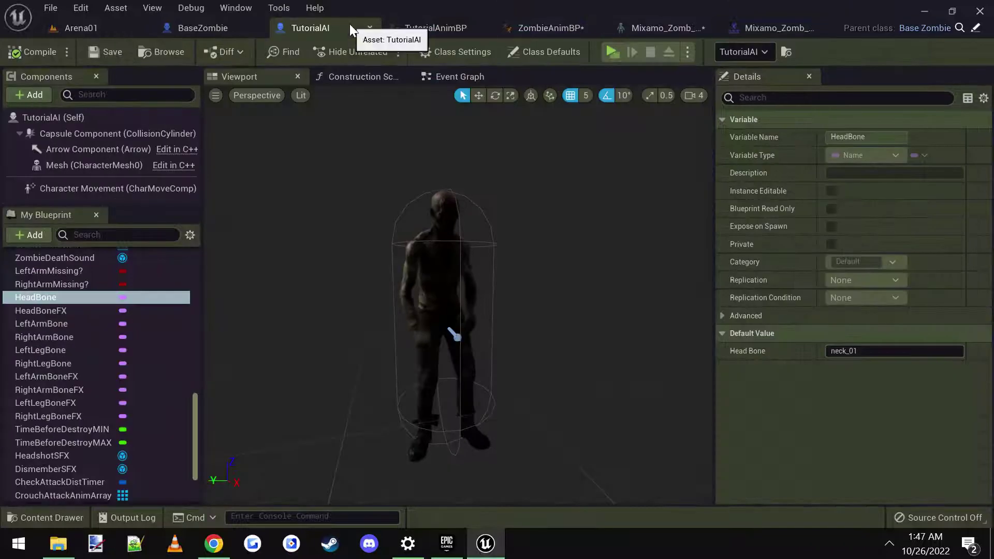
left_click(880, 351)
key("ctrl+v")
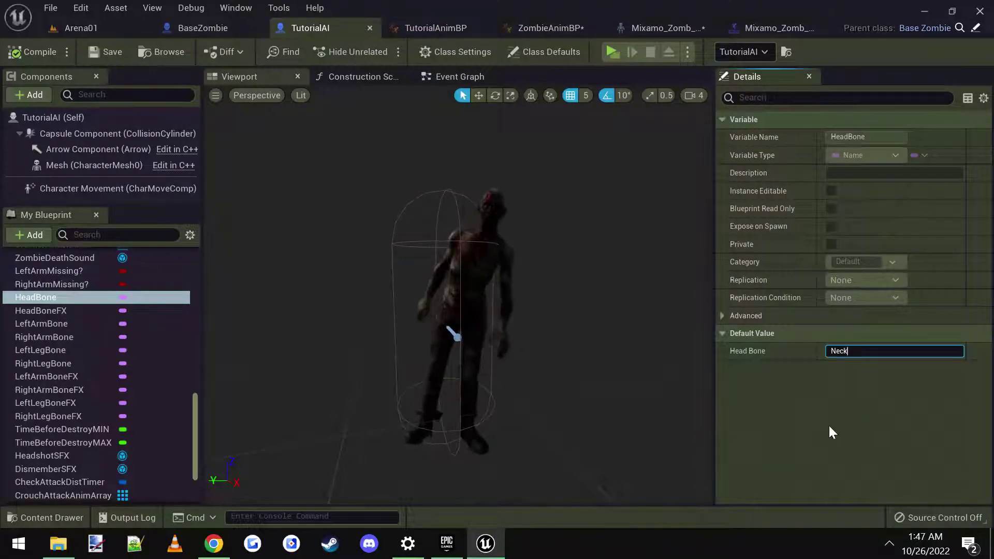
left_click(32, 52)
left_click(106, 52)
left_click_drag(437, 433, 427, 200)
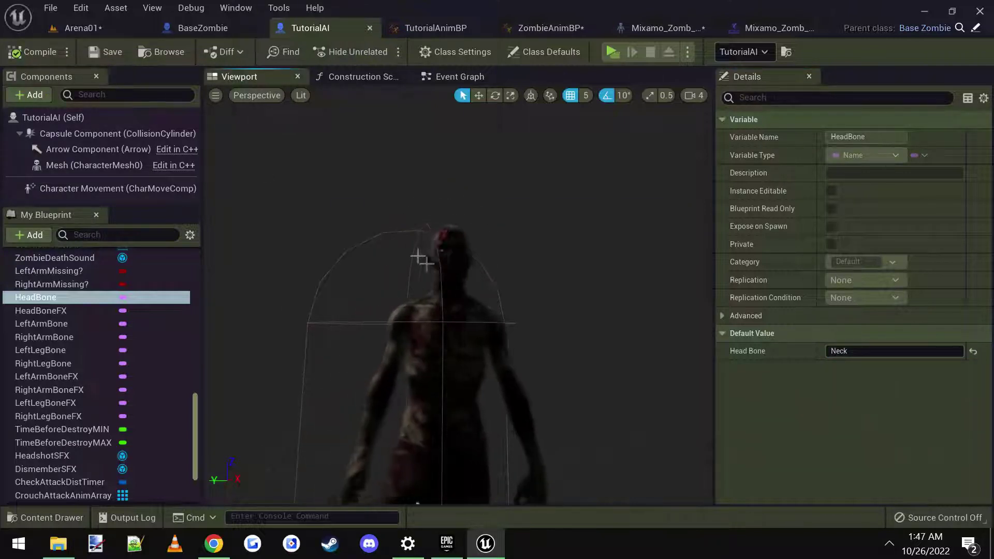
left_click_drag(505, 365, 507, 440)
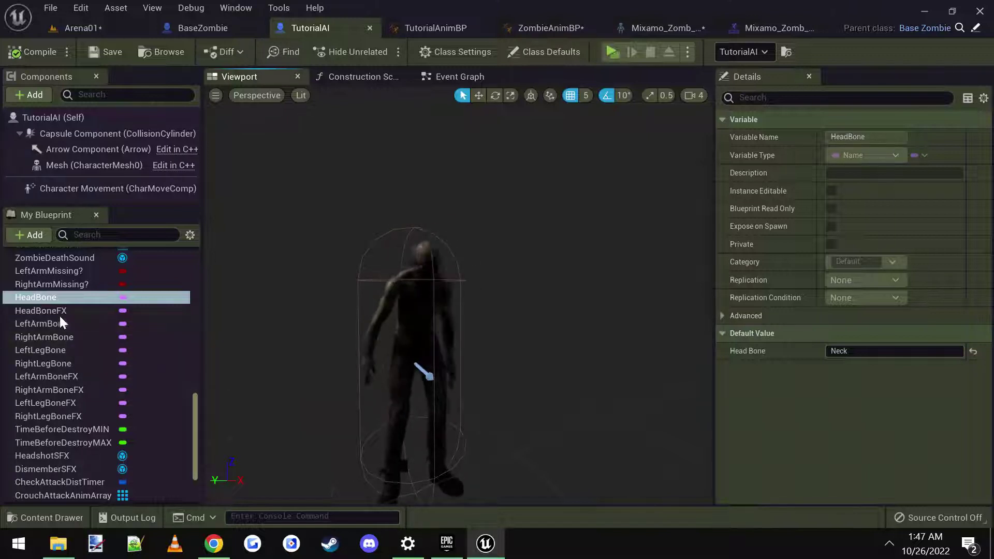
Select the HeadBoneFX variable in TutorialAI and switch to the Mixamo zombie's skeleton
left_click(44, 311)
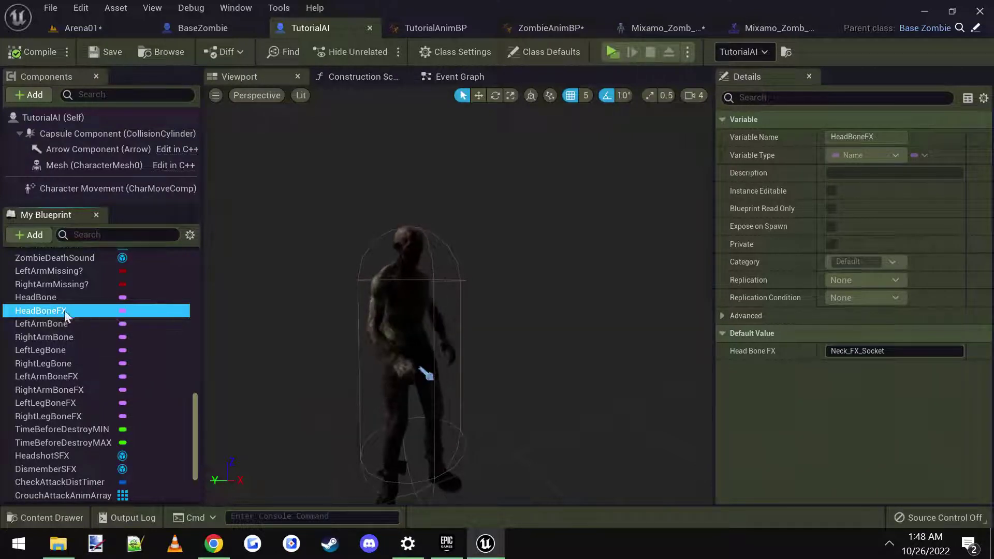
right_click_drag(479, 315, 501, 302)
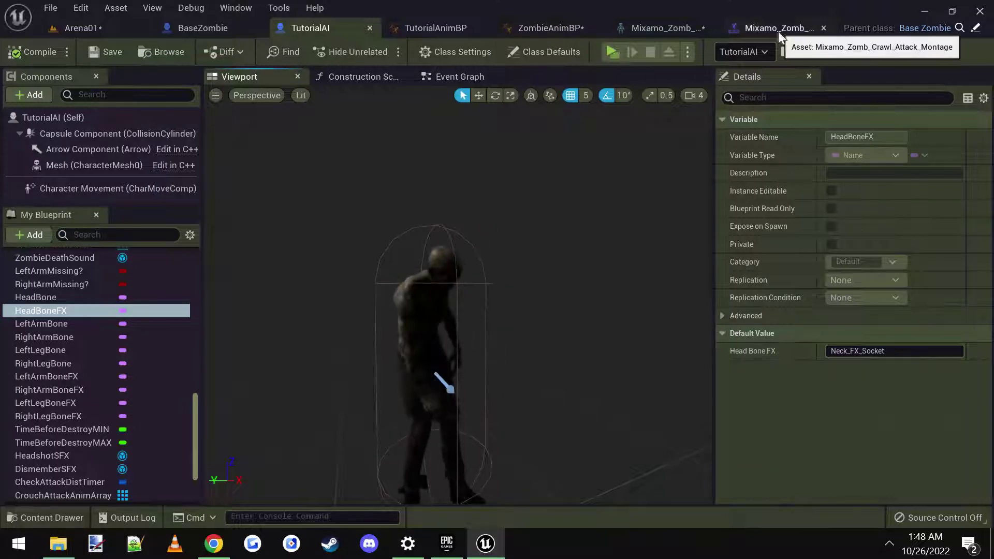
left_click(667, 29)
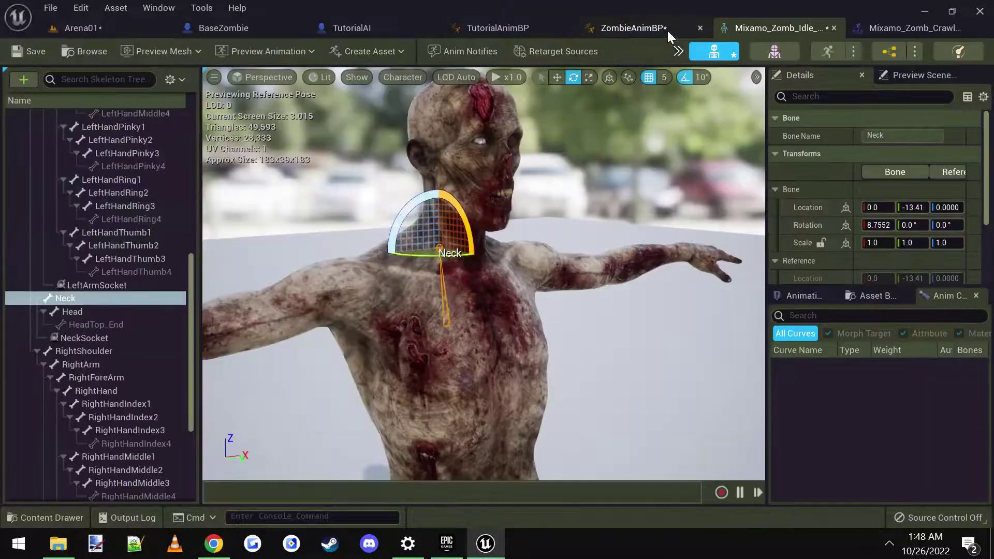
Add an extra socket to the Neck bone in the Mixamo skeleton and delete it again
right_click(71, 299)
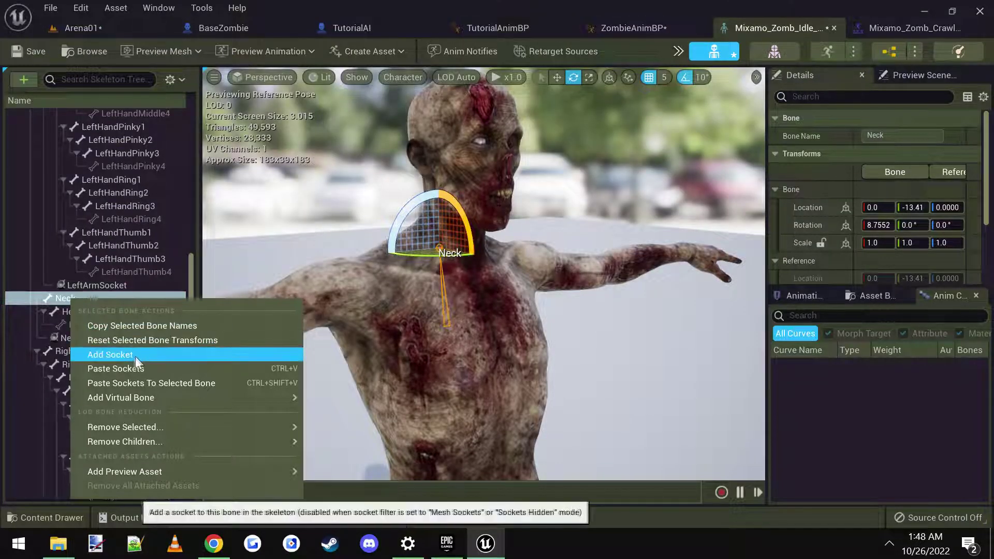
left_click(120, 356)
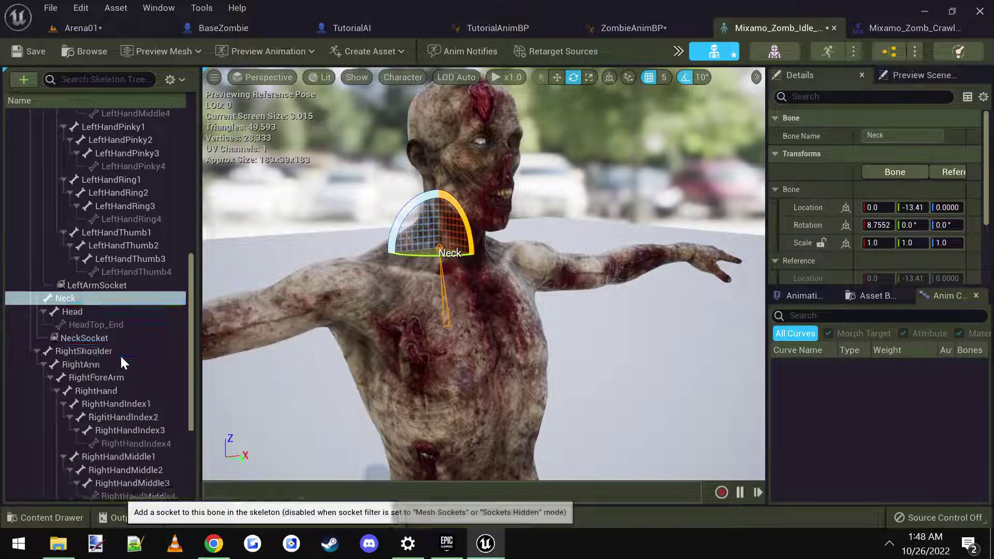
left_click(90, 352)
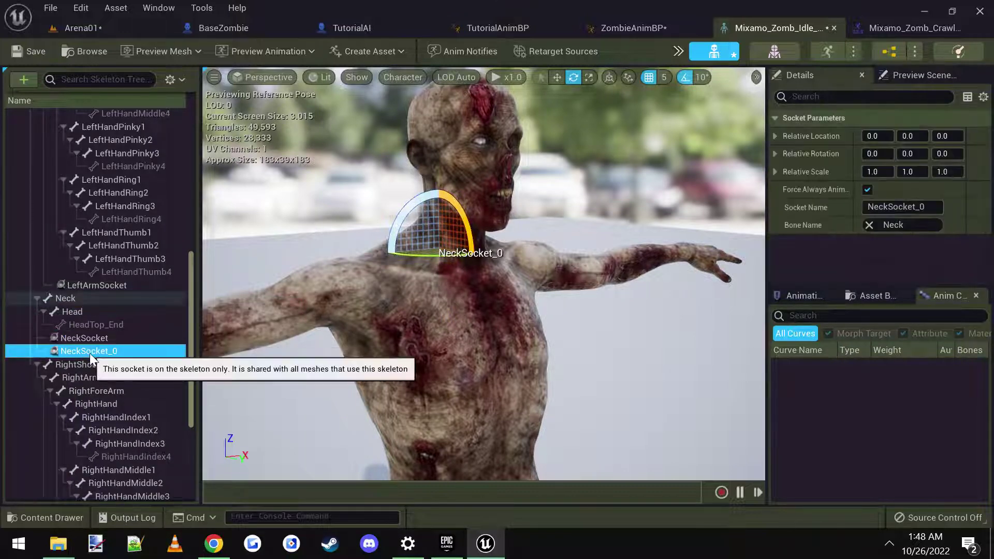
key("Delete")
Select the skeleton's NeckSocket and set the HeadBoneFX default value in TutorialAI to NeckSocket
left_click(89, 343)
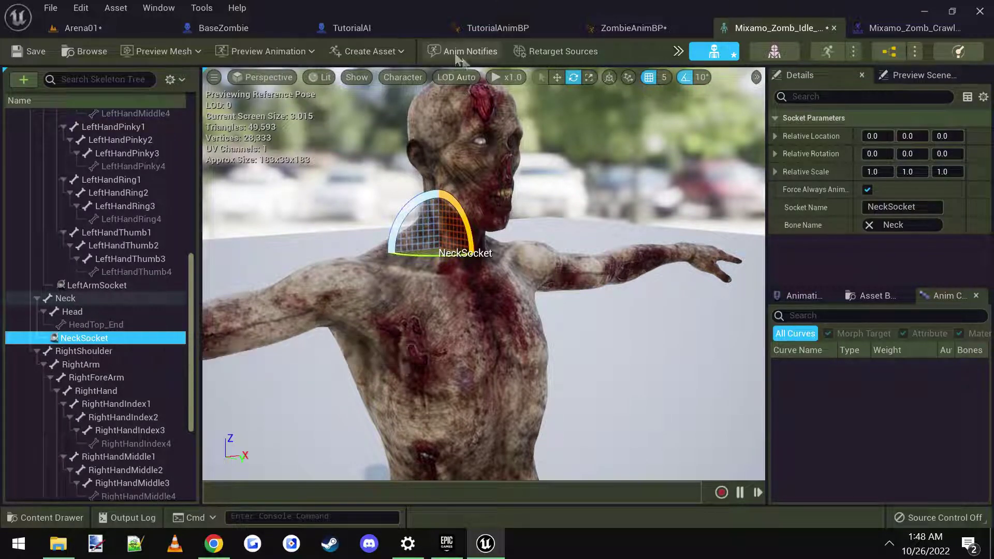
left_click(365, 30)
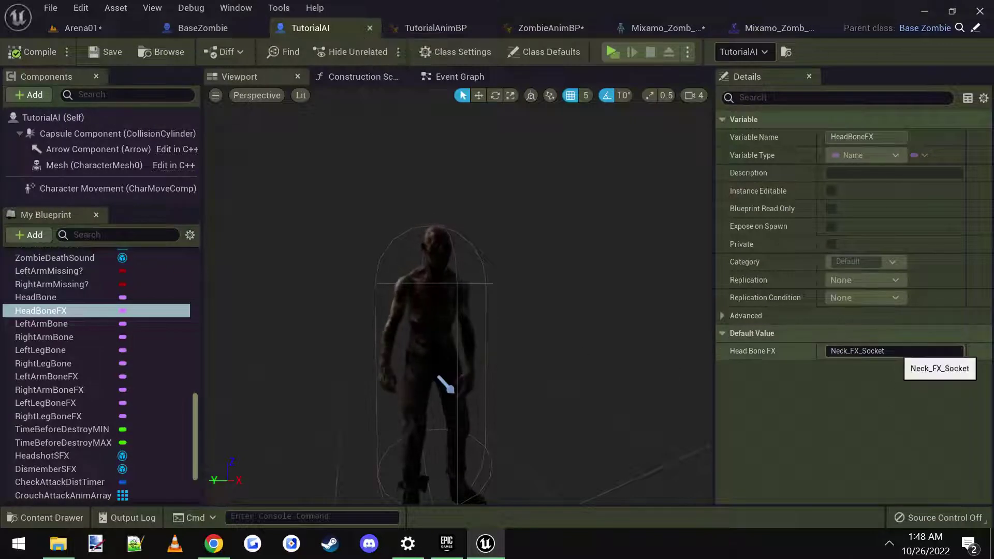
left_click(895, 351)
type("N")
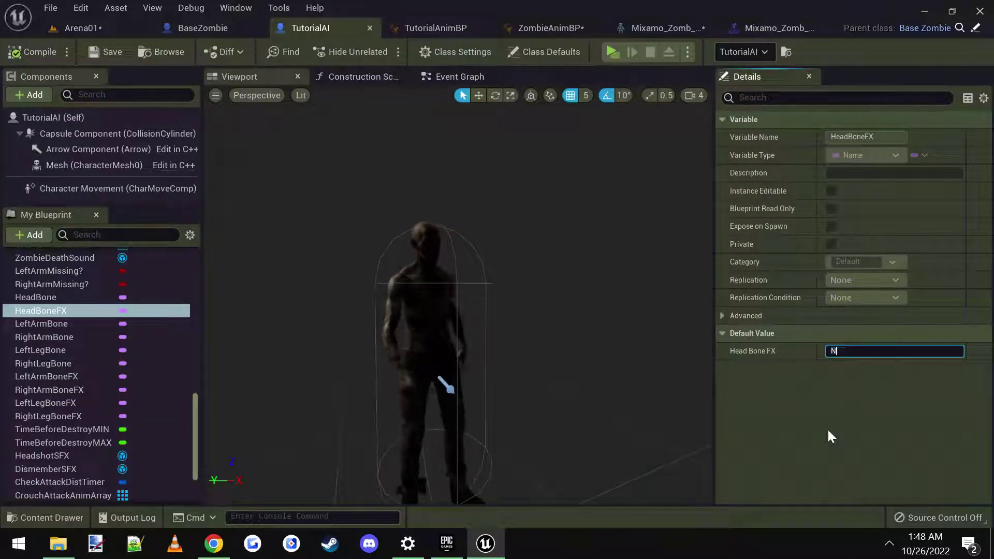
type("eckSocket")
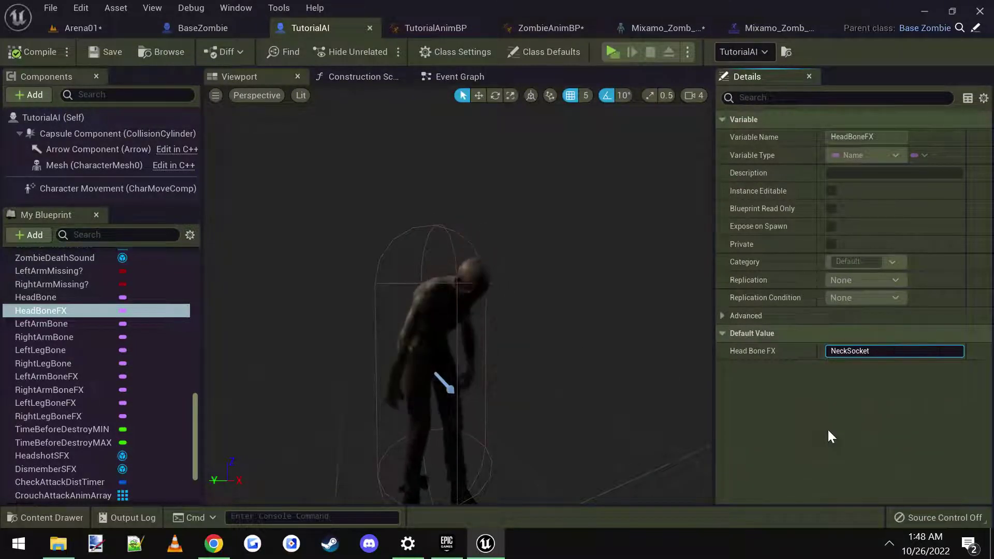
Move NeckSocket within the zombie's neck to a relative location of about 0, -3.1, 5.1 and save the skeleton
left_click(654, 27)
right_click_drag(496, 272, 280, 271)
key("w")
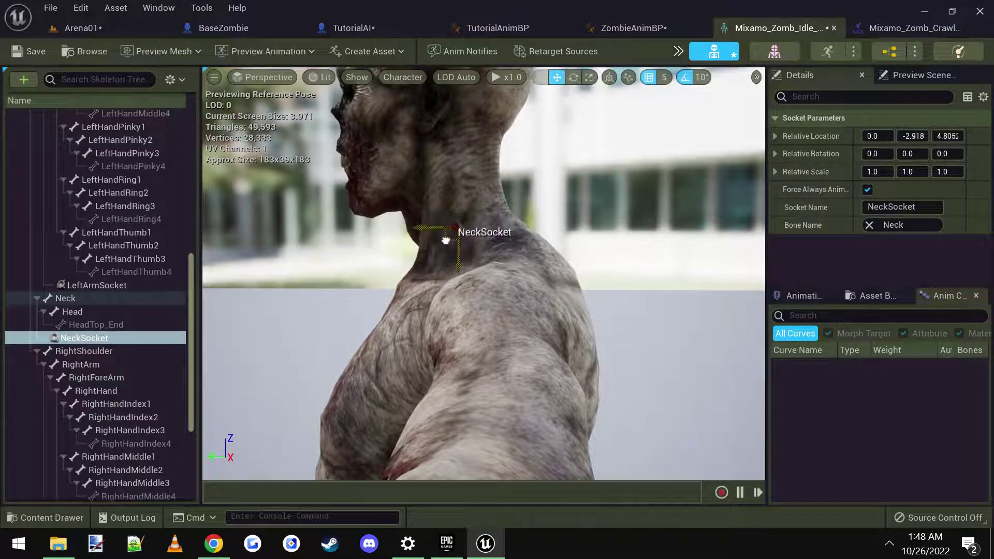
right_click_drag(443, 238, 269, 238)
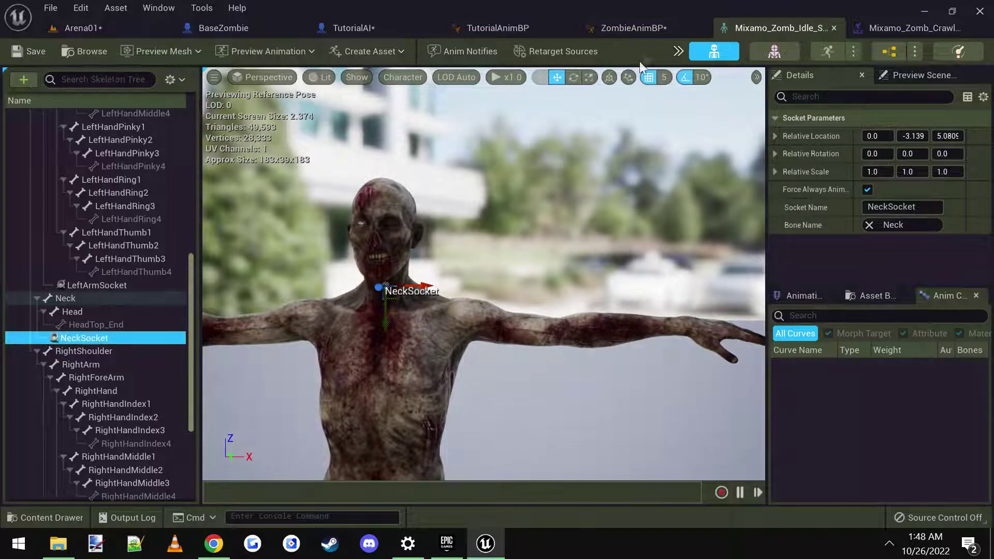
Examine the default bone and FX socket names of the arm and leg variables in TutorialAI
left_click(361, 27)
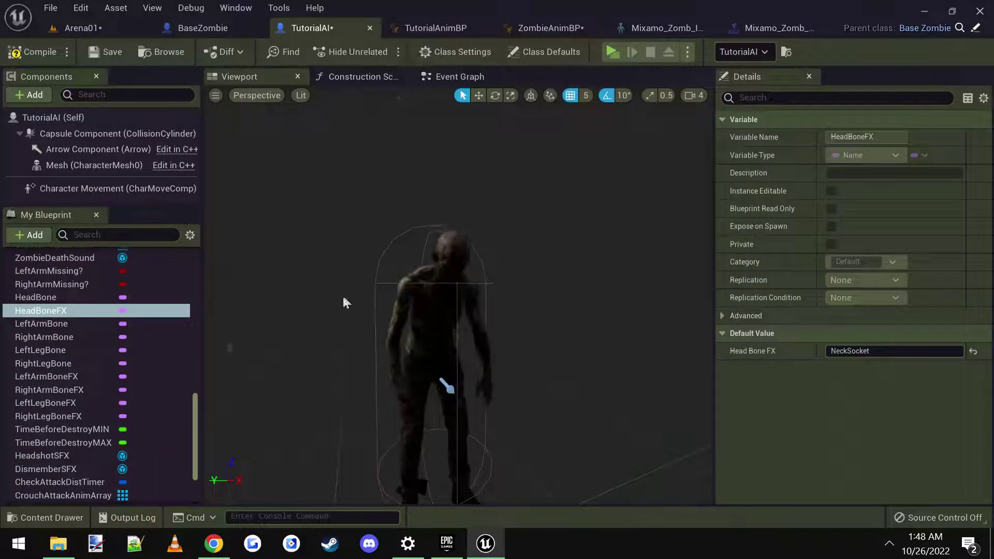
left_click(74, 323)
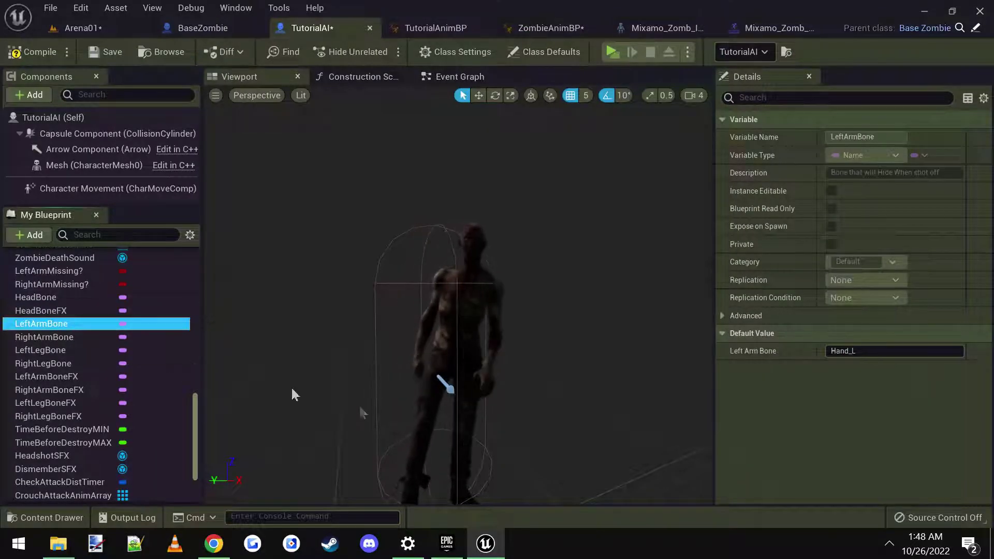
left_click(48, 336)
left_click(57, 350)
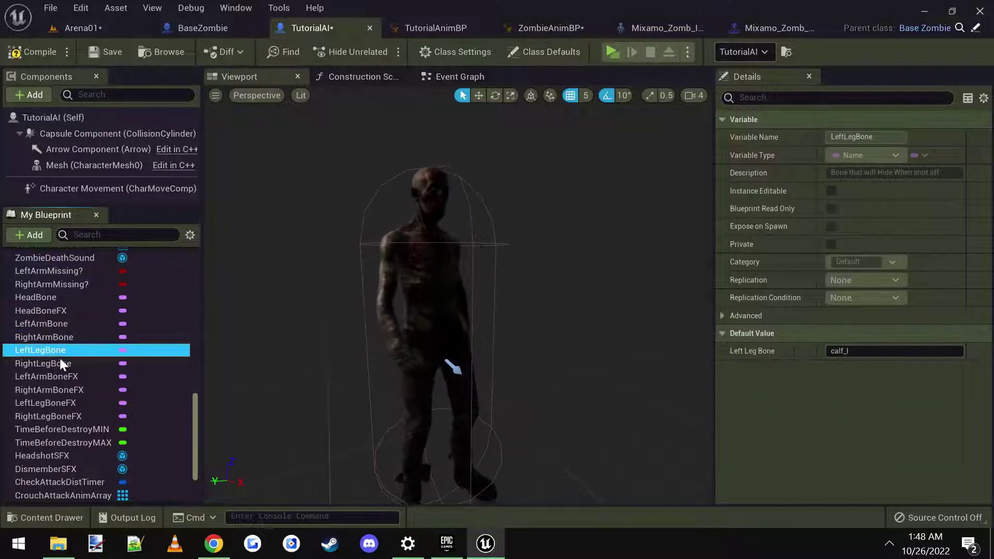
left_click(60, 361)
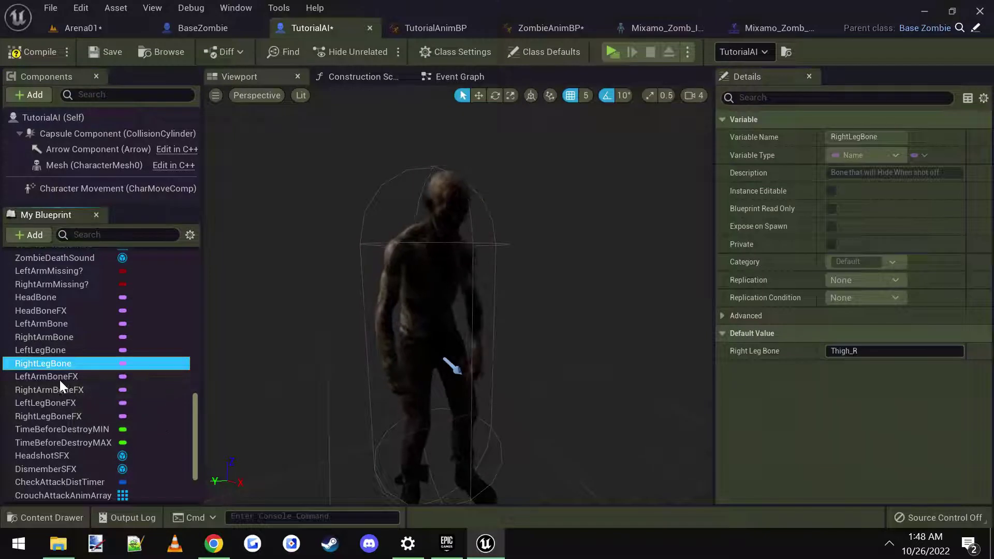
left_click(59, 376)
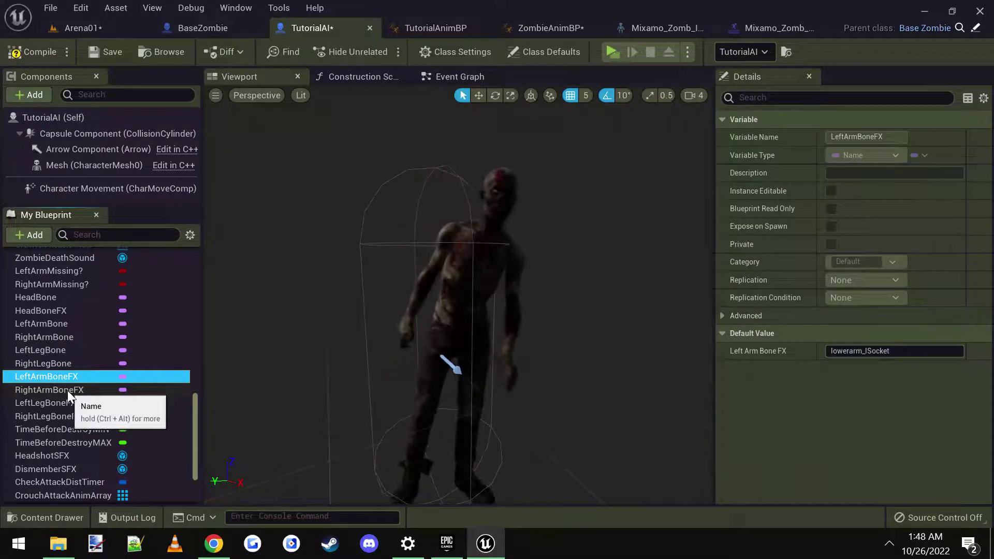
left_click(68, 390)
left_click(66, 403)
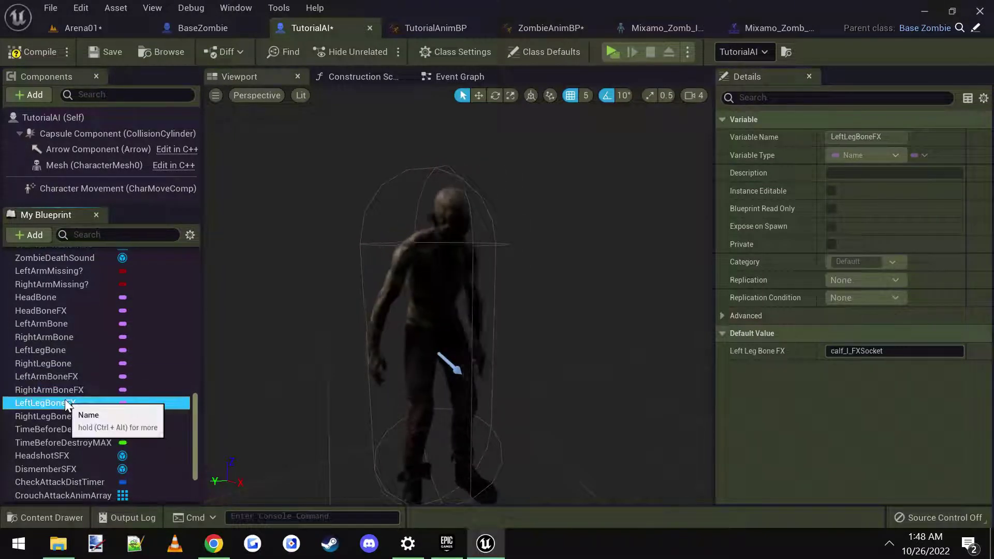
left_click(67, 415)
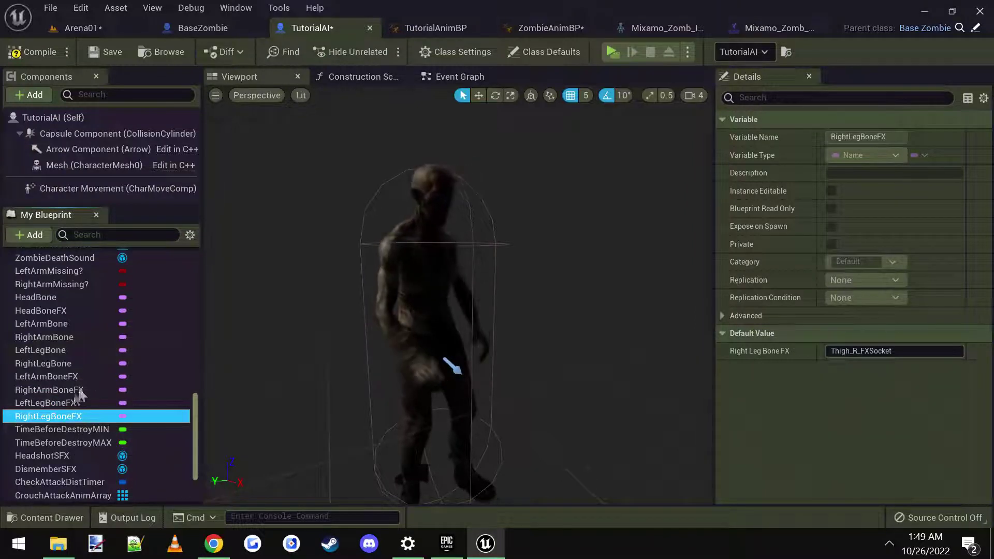
left_click(68, 378)
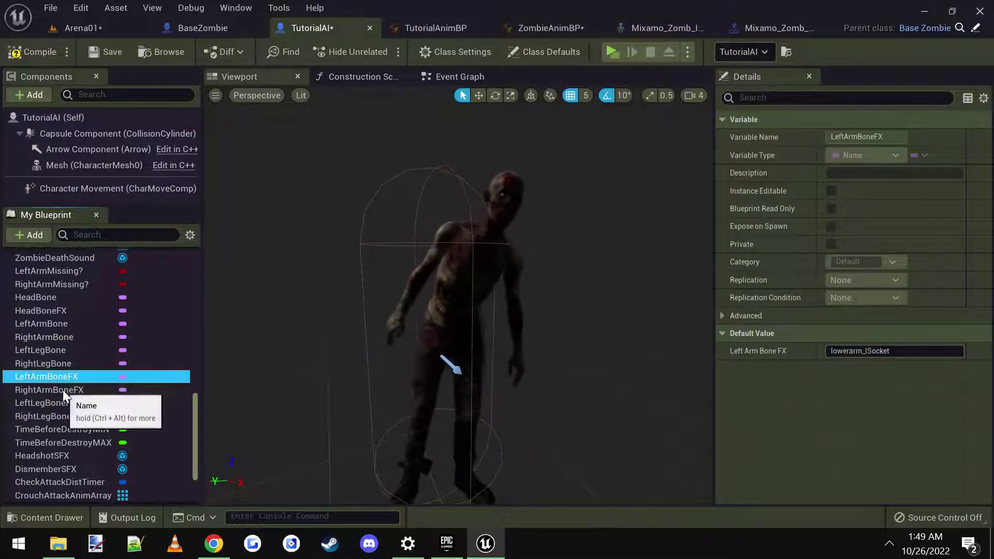
left_click(62, 390)
left_click(60, 416)
scroll(88, 426, "down", 1)
scroll(75, 386, "up", 3)
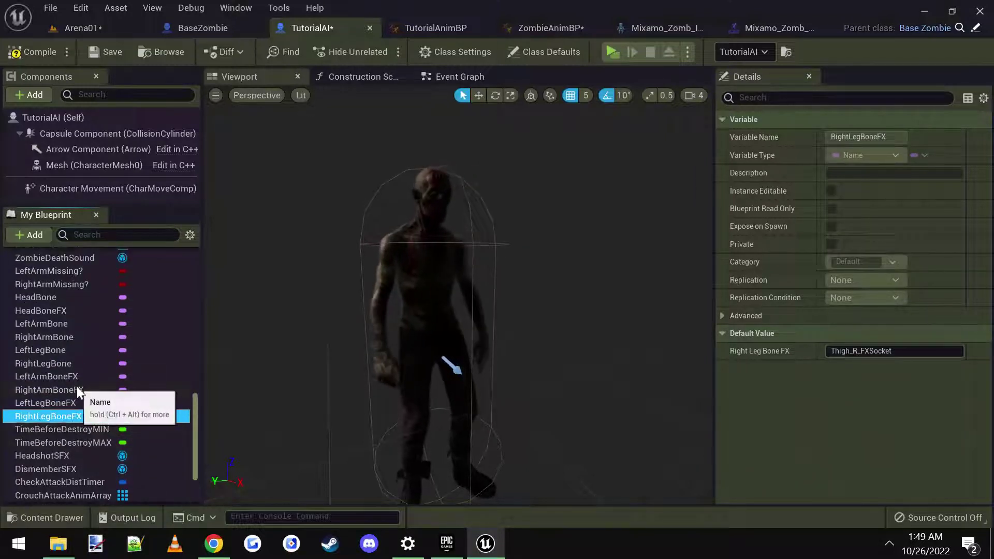
Compile and save the TutorialAI blueprint
left_click(30, 61)
left_click(95, 58)
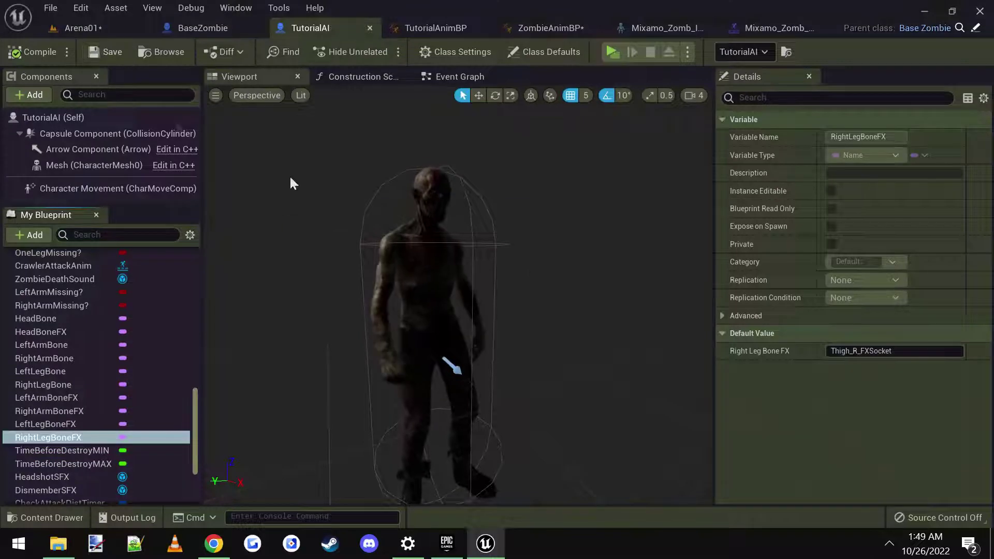
right_click_drag(556, 310, 563, 311)
key("s")
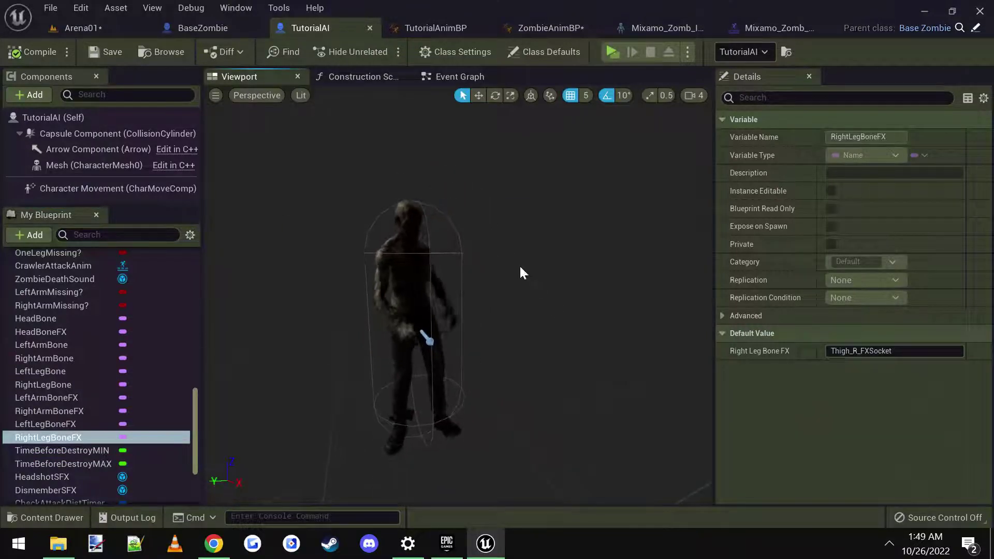
Play-test the Arena01 level in first person, shooting the zombie's head to inspect the dismemberment and blood effect at its neck
left_click(89, 27)
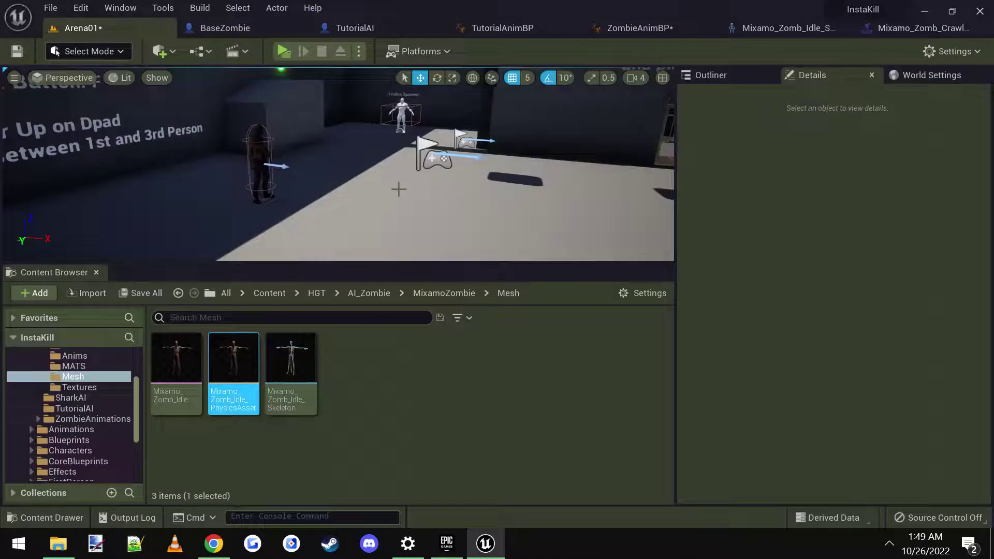
left_click(283, 50)
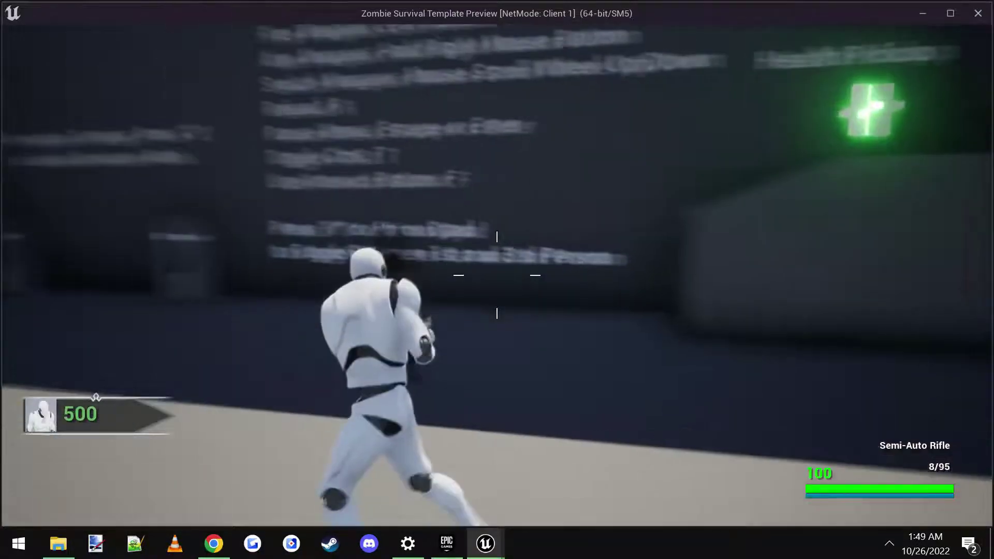
key("v")
right_click(497, 275)
left_click(497, 275)
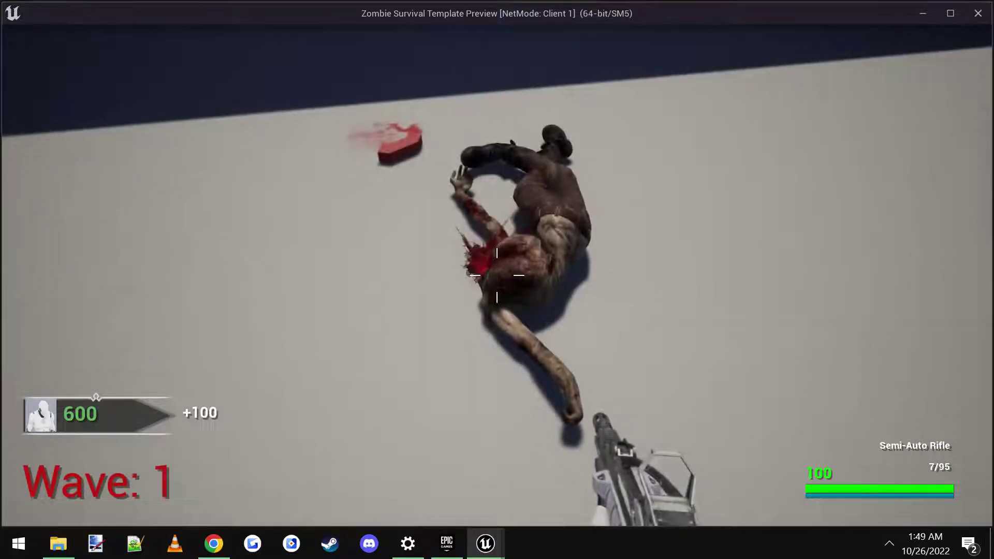
right_click(497, 275)
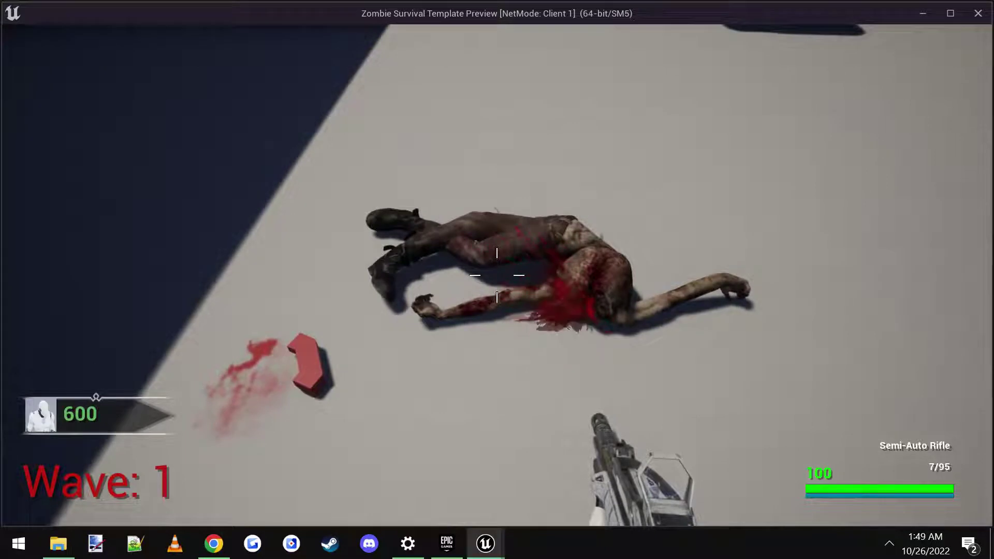
right_click(497, 275)
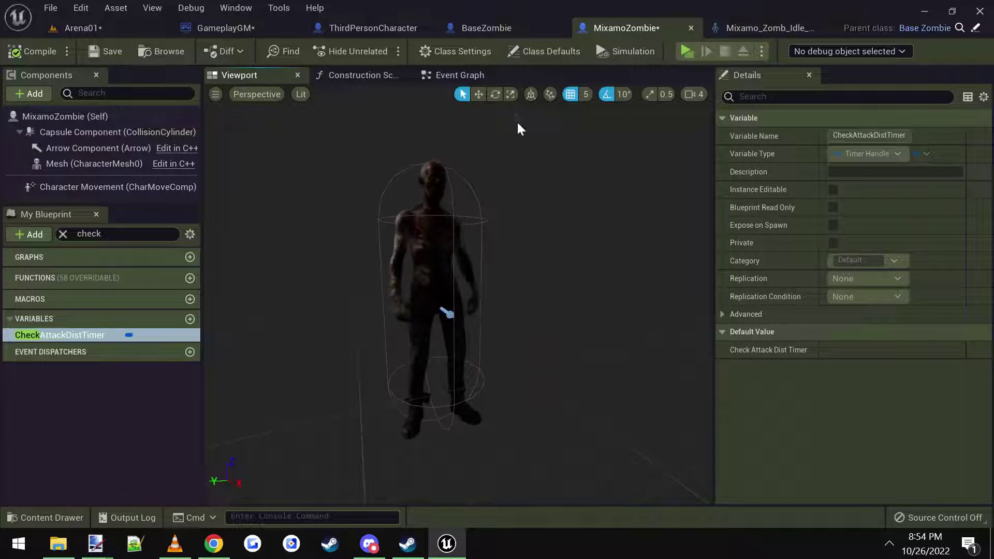
Open the Check if Has Legs function in BaseZombie and select all its logic nodes after the entry node
left_click(493, 29)
left_click(239, 75)
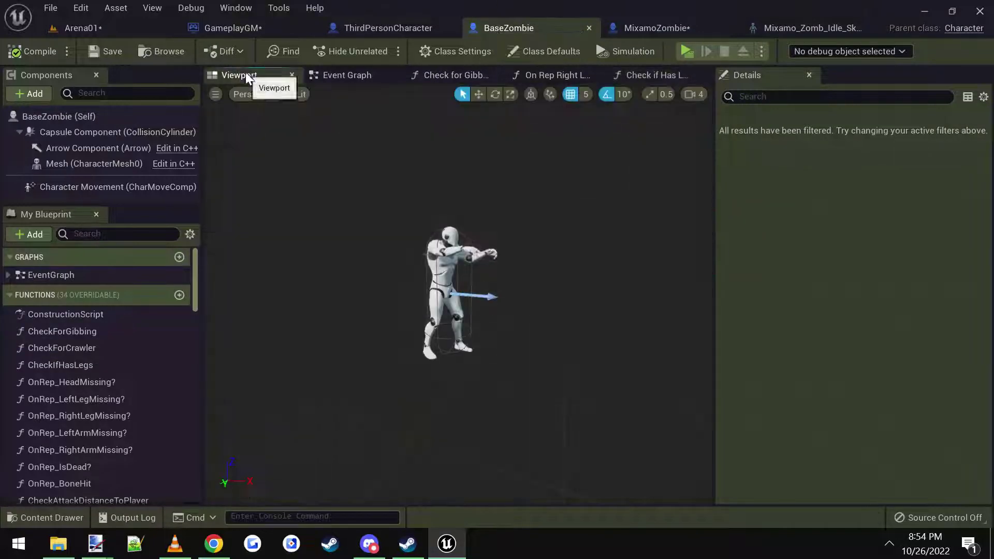
scroll(475, 190, "up", 3)
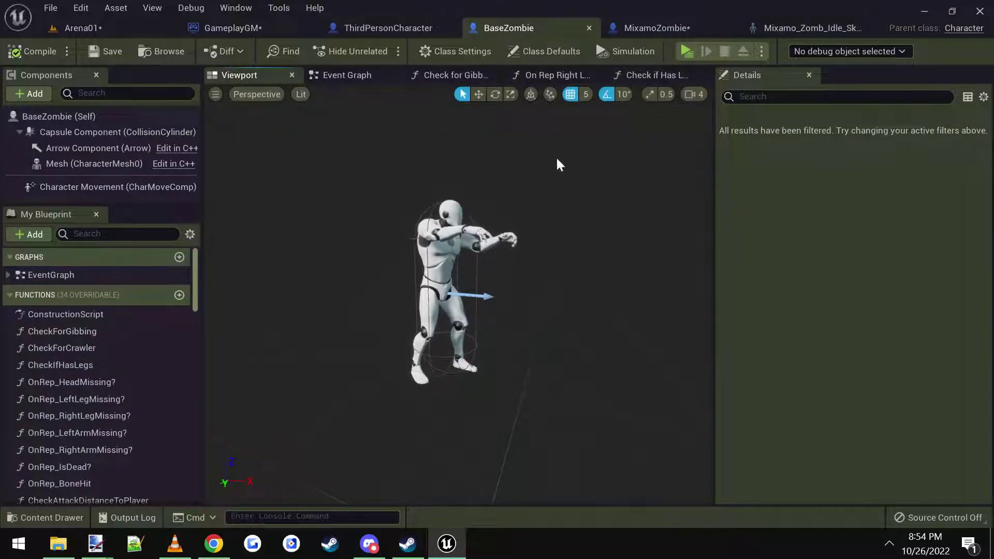
left_click(644, 76)
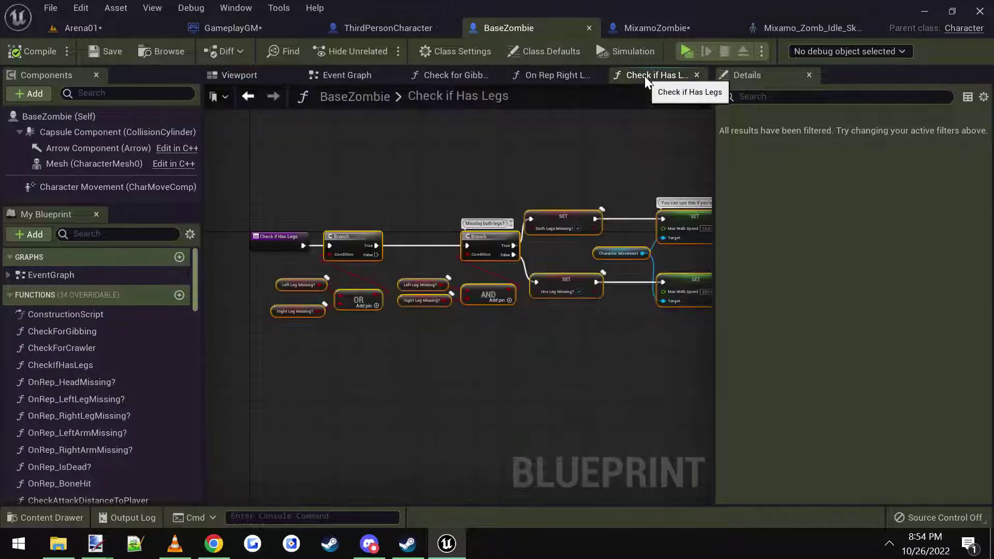
right_click_drag(449, 342, 421, 342)
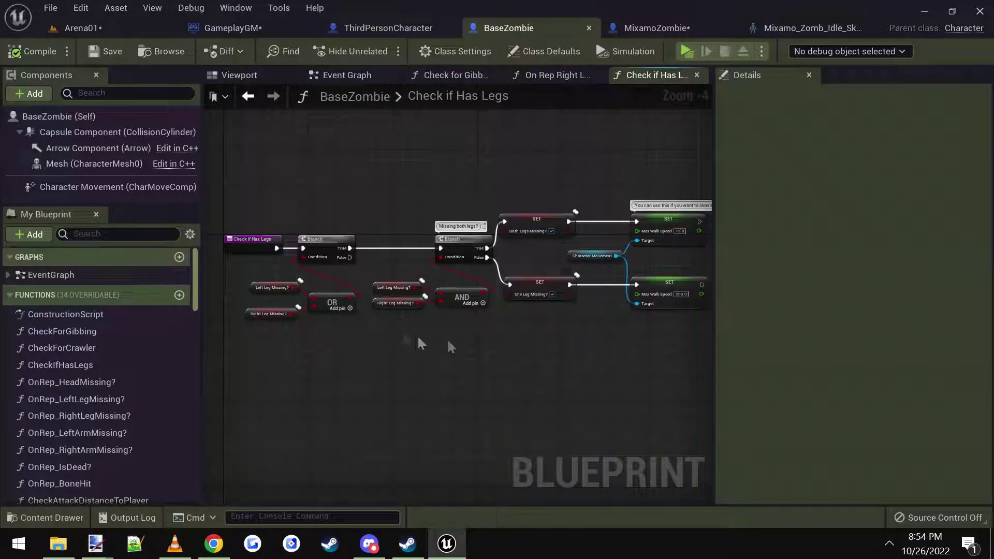
left_click_drag(666, 255, 288, 368)
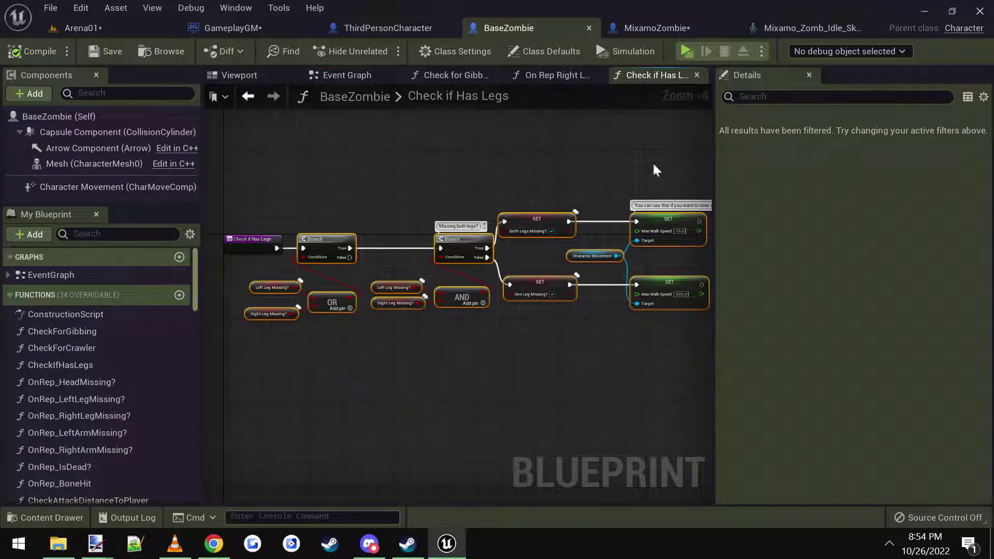
Override the Check if Has Legs function in MixamoZombie and delete its parent function call
left_click(656, 31)
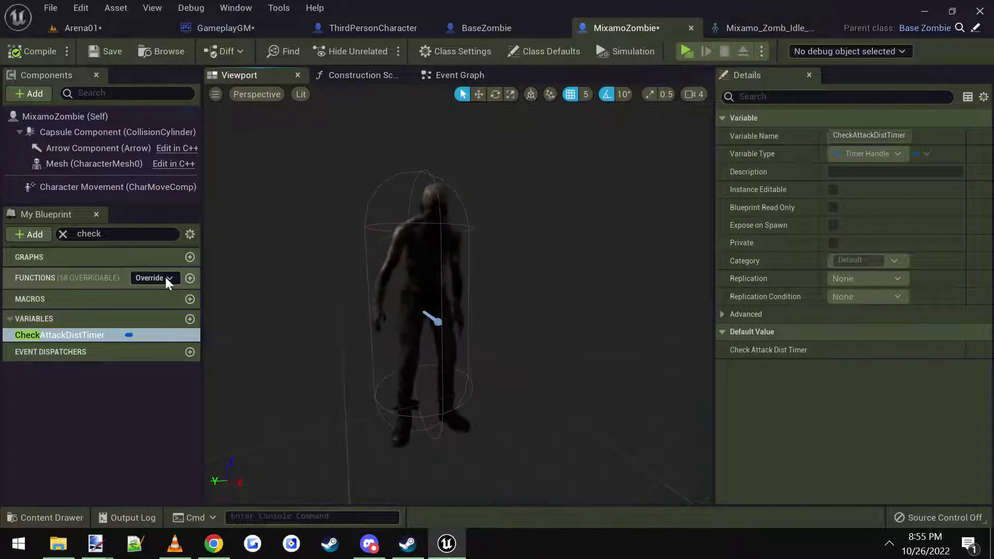
left_click(166, 277)
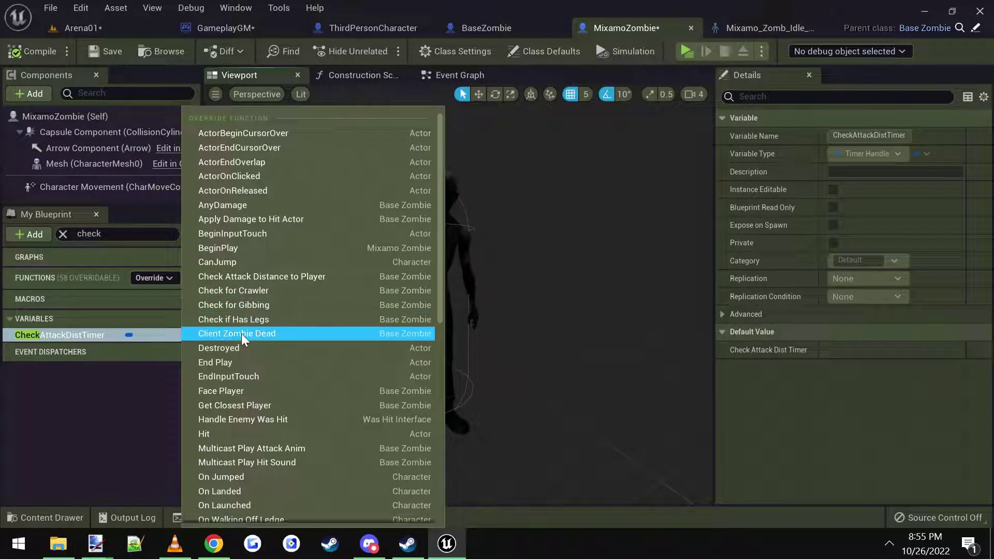
left_click(250, 319)
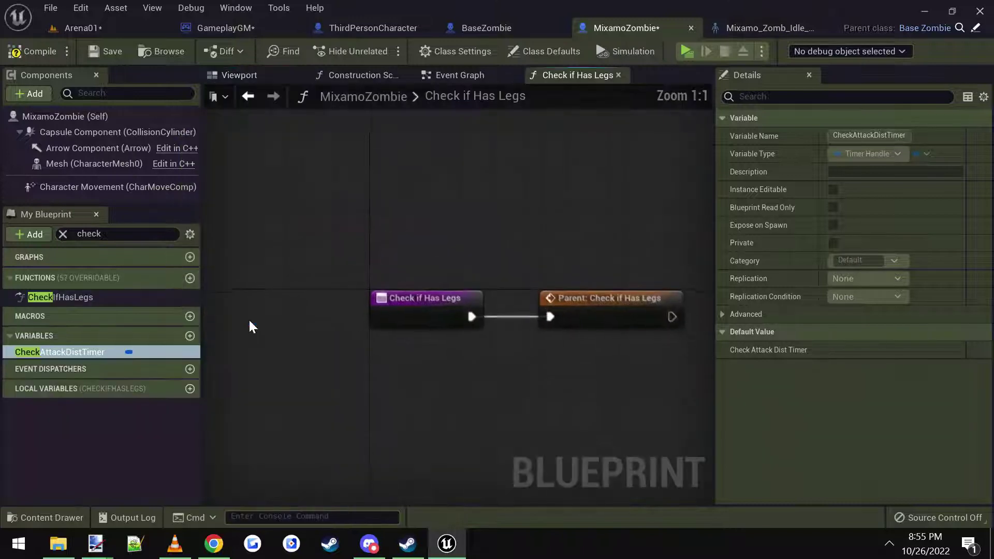
scroll(398, 331, "down", 2)
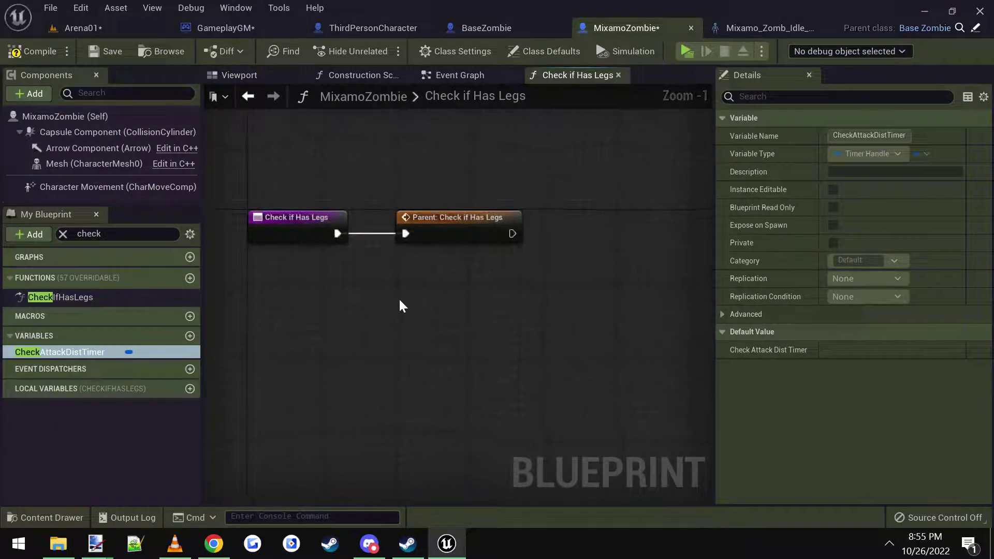
left_click(446, 250)
left_click_drag(438, 196, 455, 275)
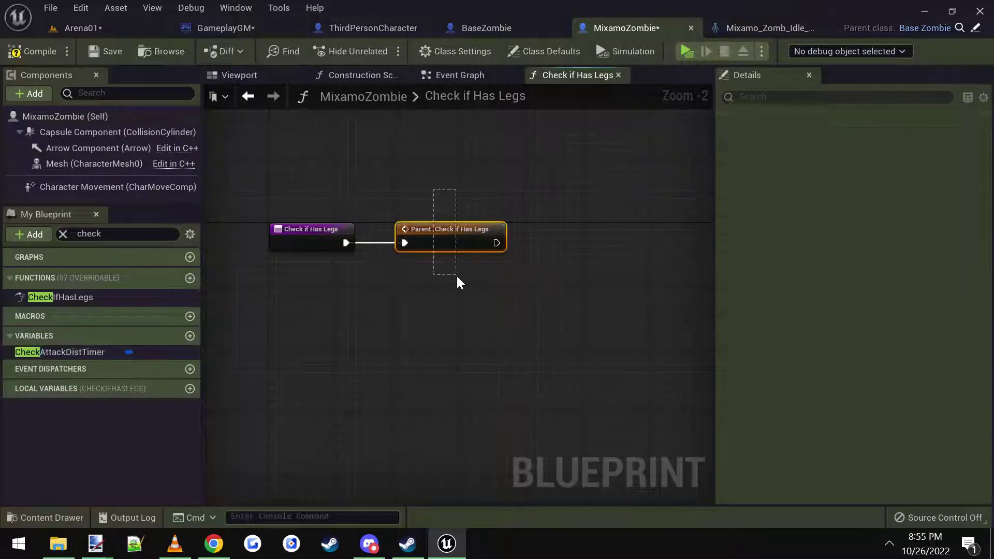
key("Delete")
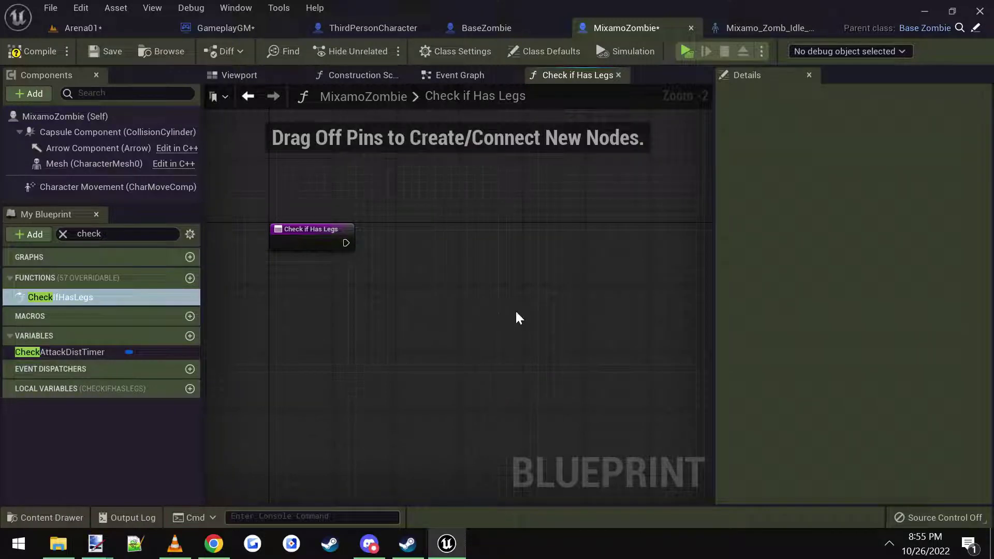
Paste the copied leg-check logic into the MixamoZombie override and connect the entry node to the first Branch
key("ctrl+v")
scroll(357, 284, "down", 1)
right_click_drag(358, 284, 417, 260)
left_click(368, 232)
left_click_drag(368, 232, 420, 257)
scroll(317, 264, "up", 3)
scroll(362, 290, "down", 2)
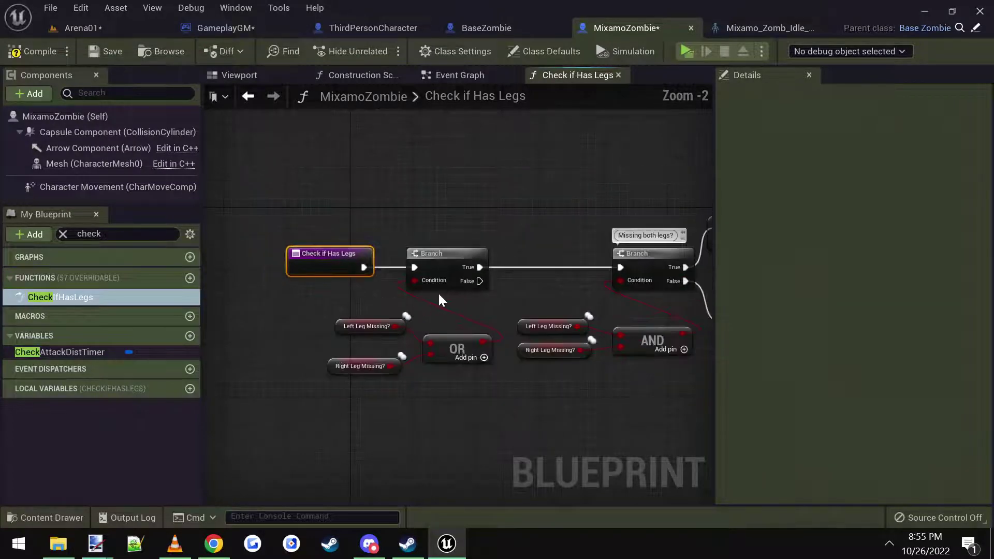
Widen the graph area and examine the OR condition, the Missing both legs Branch and the two leg-missing SET nodes
left_click_drag(716, 354, 804, 392)
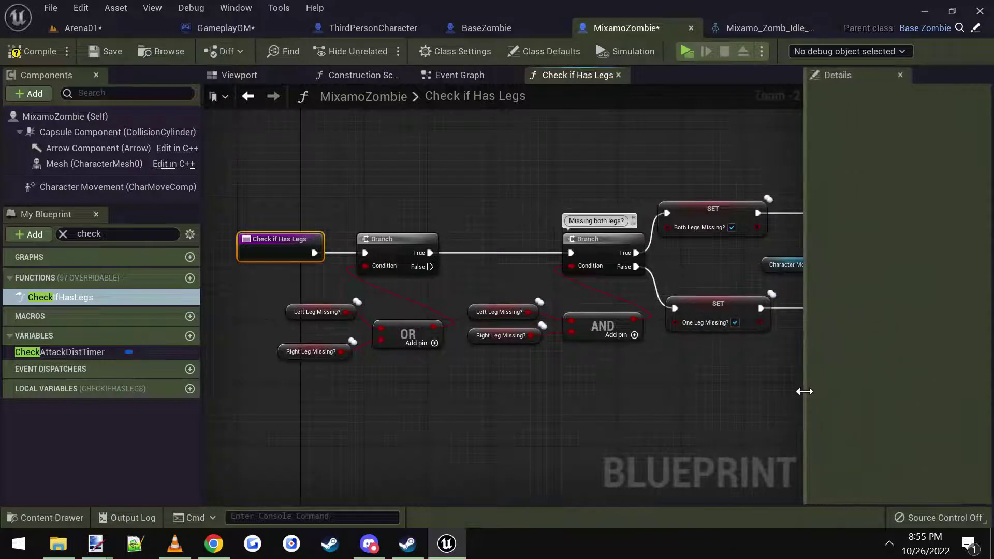
scroll(308, 301, "up", 1)
left_click_drag(302, 293, 352, 403)
right_click_drag(421, 406, 317, 398)
right_click_drag(465, 274, 433, 282)
left_click_drag(402, 200, 557, 374)
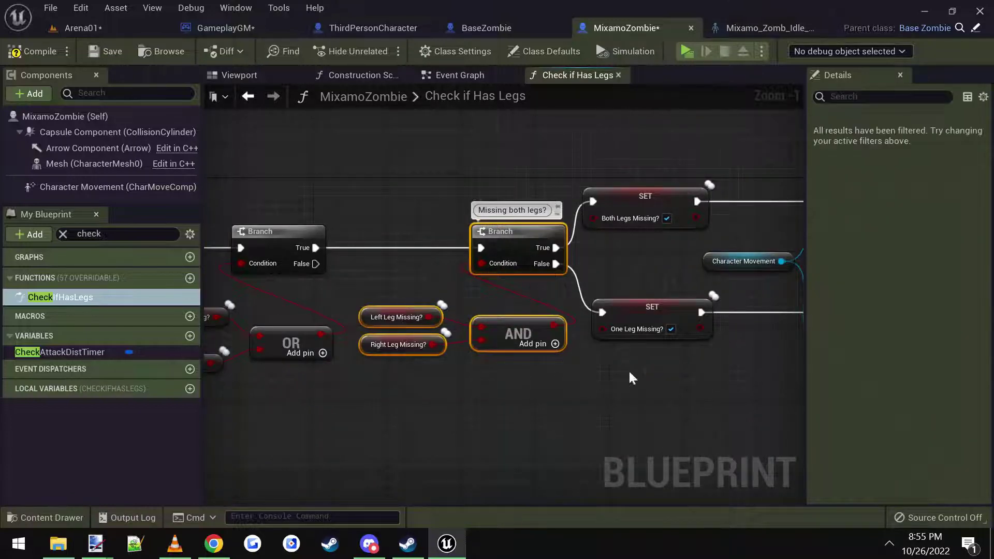
left_click(653, 316)
left_click(632, 201)
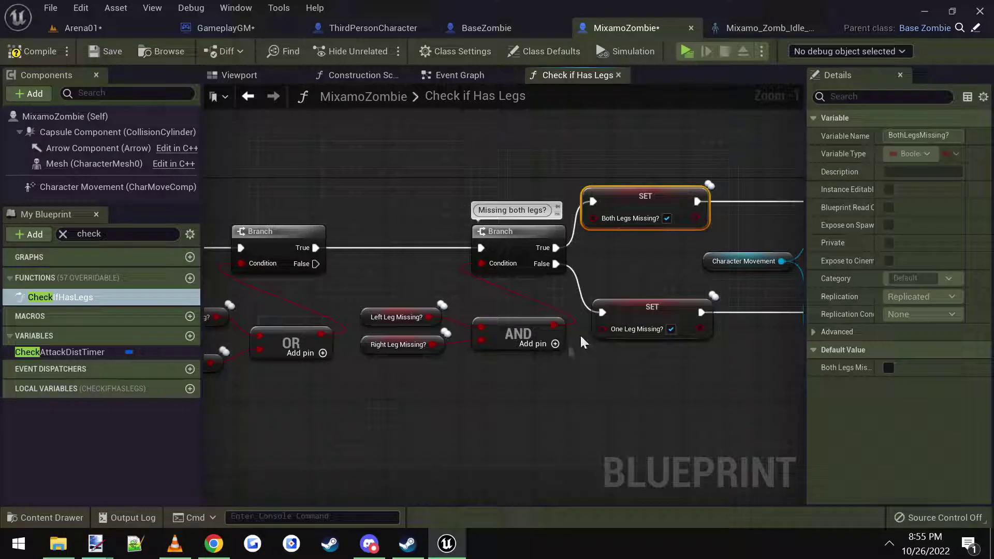
Replace the Missing both legs Branch, its AND condition and the One Leg Missing setter with a direct link from the first Branch's True output to Both Legs Missing
left_click_drag(415, 265, 505, 352)
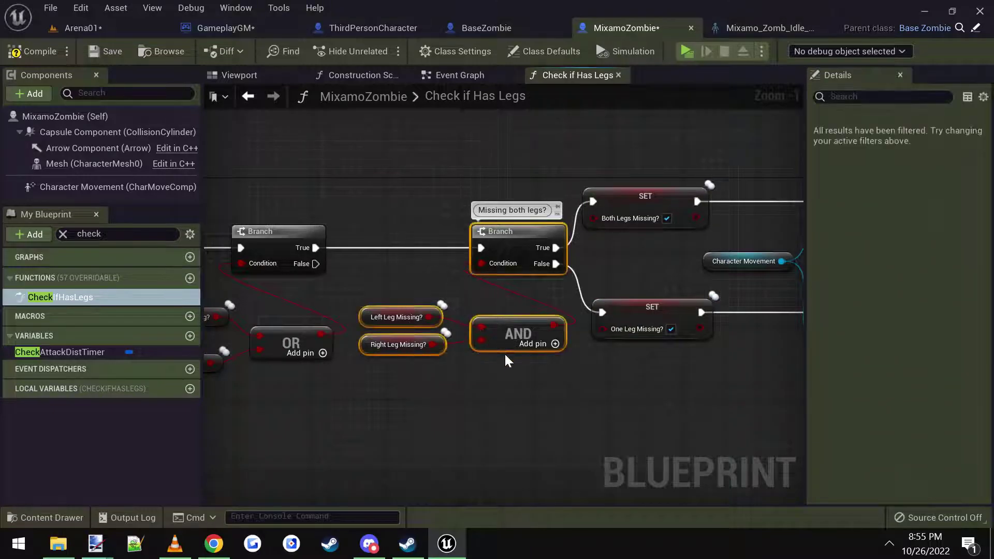
key("Delete")
left_click(637, 314)
key("Delete")
left_click_drag(645, 196, 488, 242)
left_click_drag(310, 248, 440, 247)
left_click(433, 286)
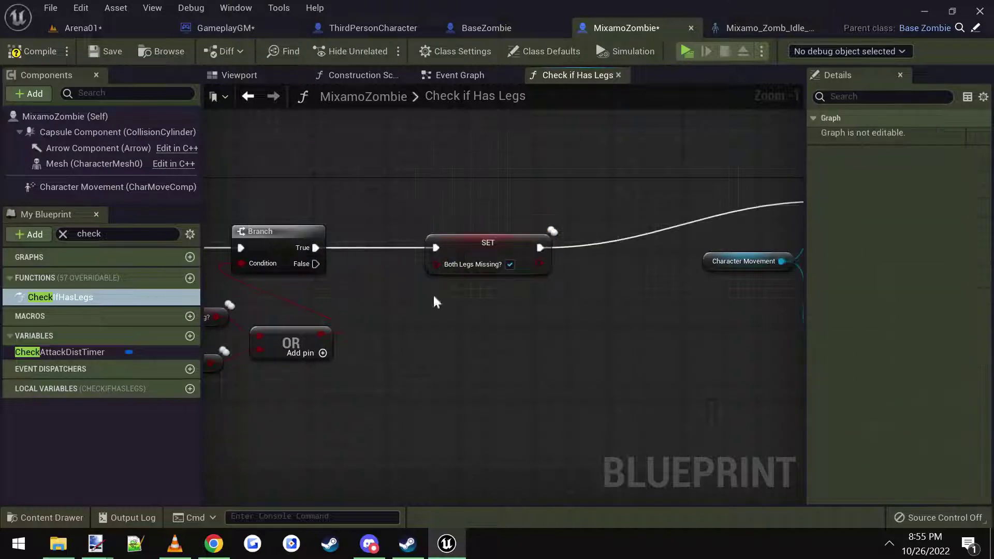
Delete the unconnected Max Walk Speed 200 setter and line up the remaining walk speed, Character Movement and Both Legs Missing nodes
right_click_drag(433, 286, 326, 281)
scroll(462, 285, "down", 1)
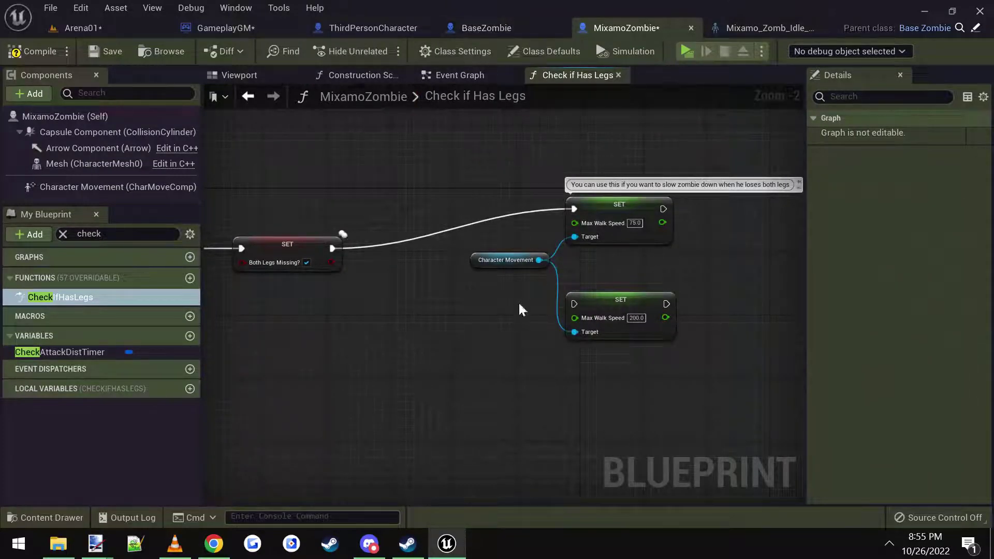
left_click_drag(595, 314, 595, 308)
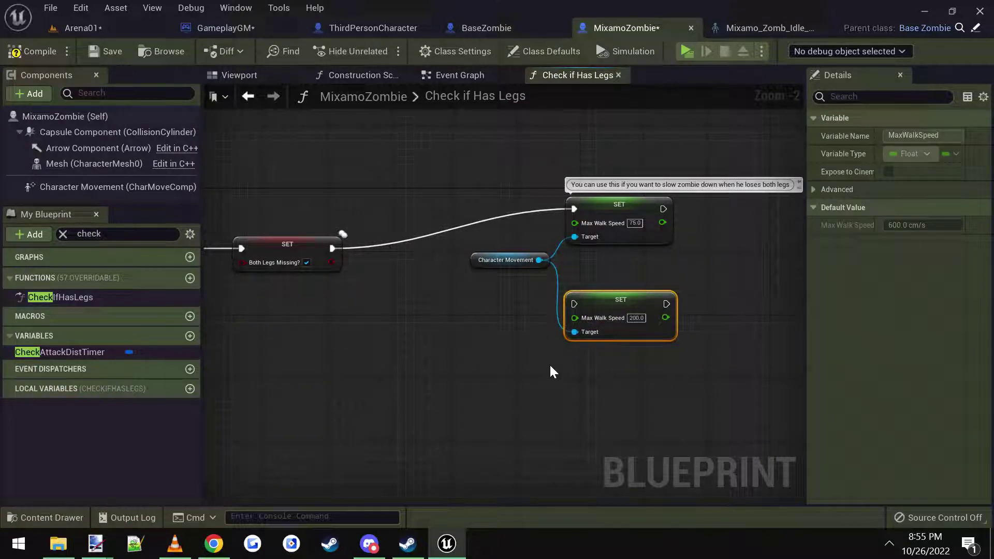
key("Delete")
left_click_drag(515, 334, 478, 247)
right_click_drag(405, 281, 472, 305)
left_click_drag(440, 245, 416, 249)
scroll(455, 319, "up", 1)
left_click(459, 320)
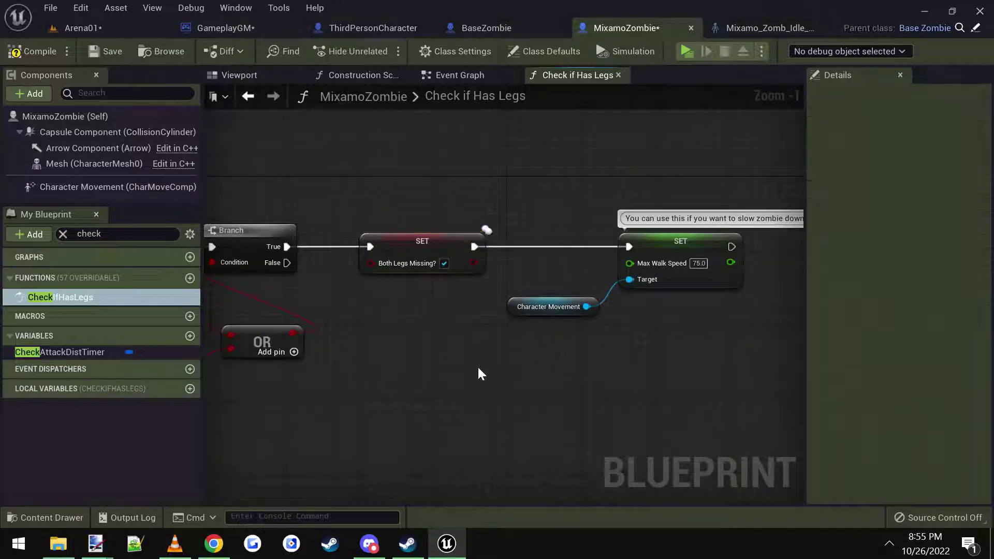
Check the simplified leg-check logic through to its Max Walk Speed setter, and compile and save the MixamoZombie blueprint
right_click_drag(472, 346, 535, 335)
right_click_drag(396, 295, 499, 274)
right_click_drag(569, 287, 508, 279)
left_click_drag(495, 262, 620, 339)
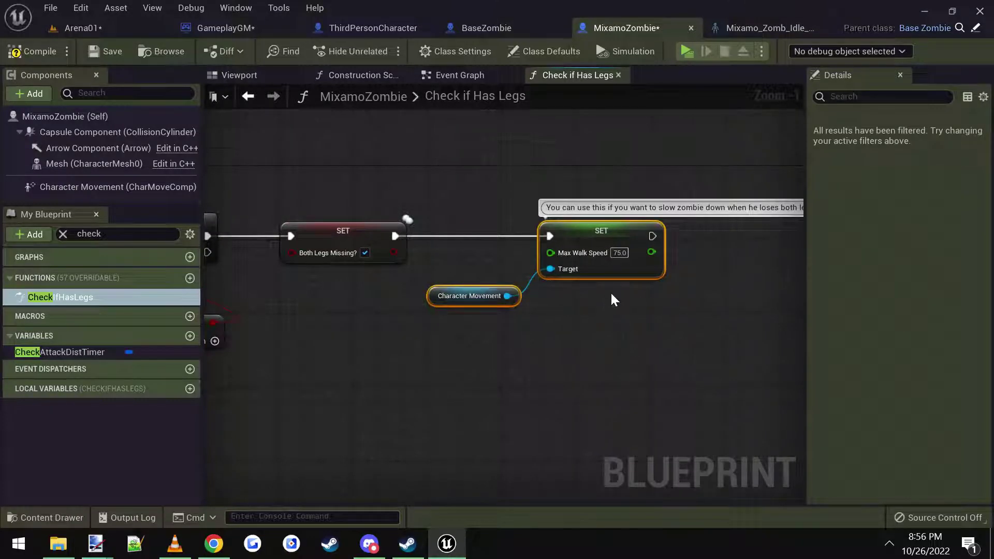
left_click(622, 336)
right_click_drag(623, 337, 540, 330)
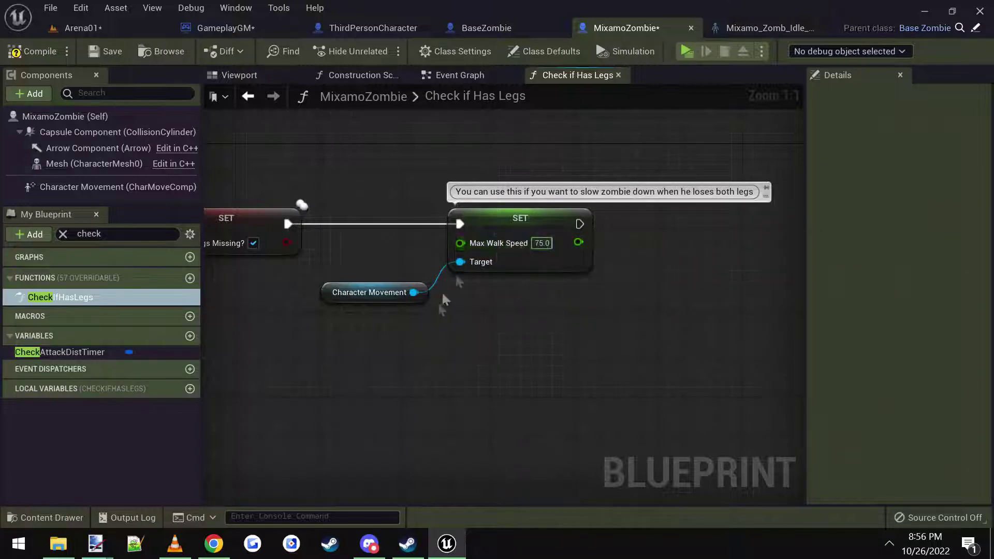
scroll(580, 344, "down", 3)
right_click_drag(546, 347, 553, 336)
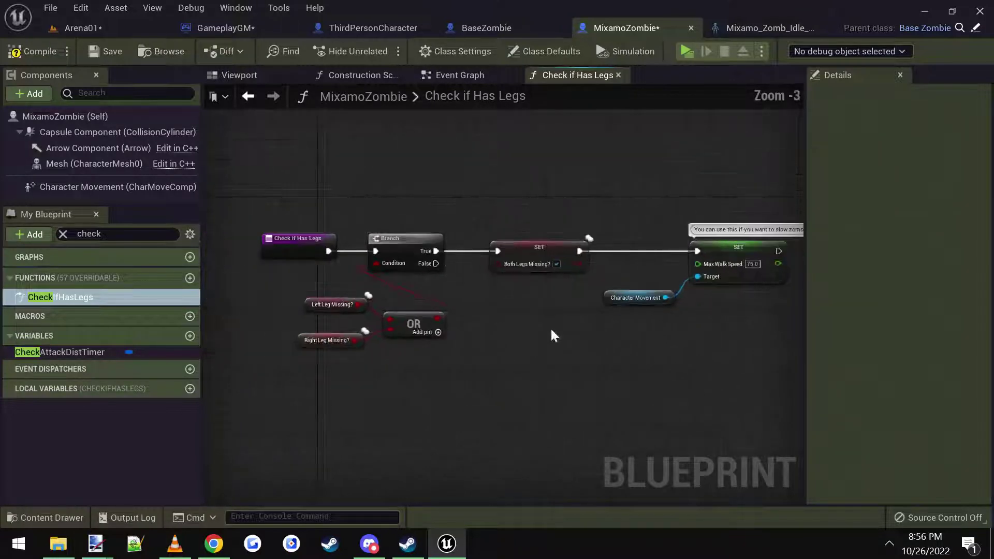
left_click(36, 51)
left_click(111, 51)
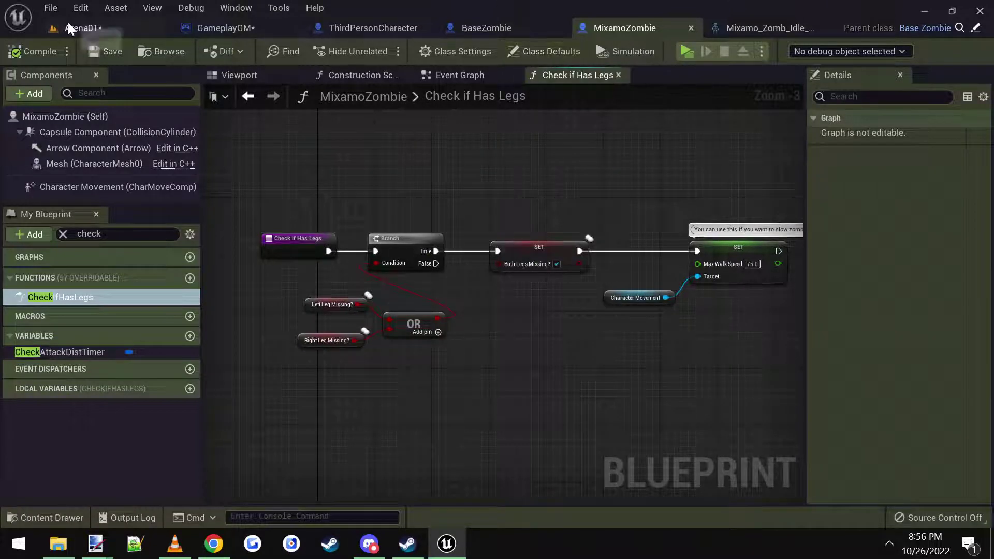
Play-test the Arena01 level and inspect the zombie's crawling and blood effect after a leg is shot off
left_click(80, 28)
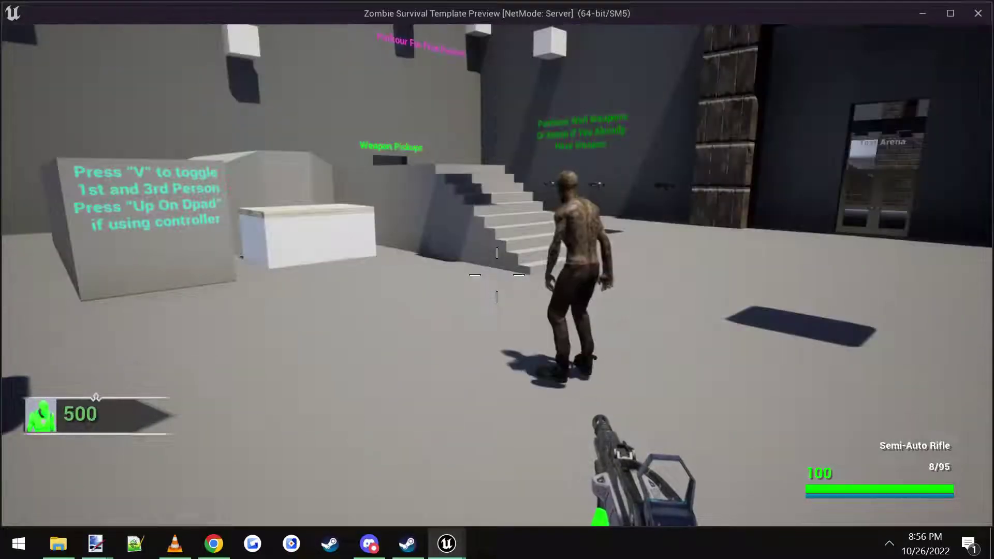
key("s")
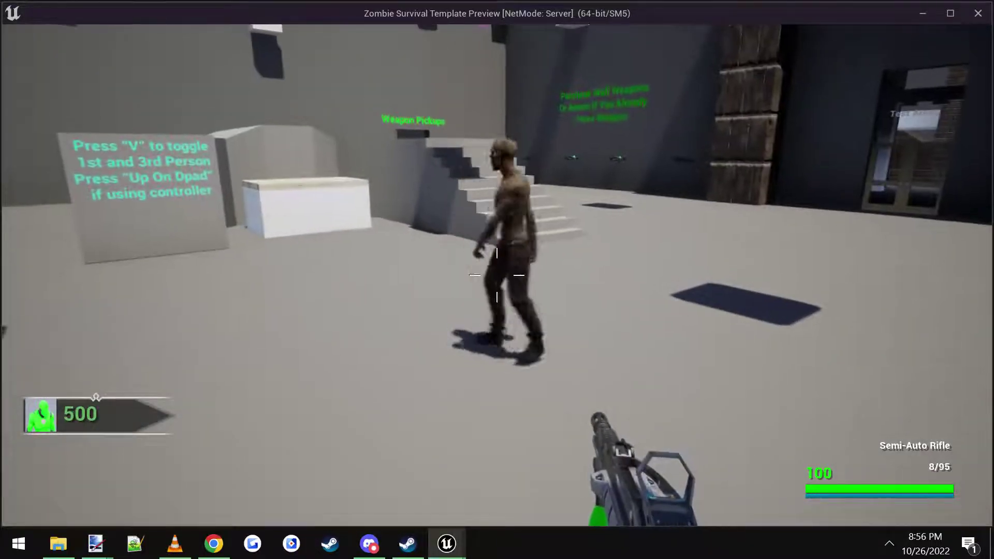
key("s")
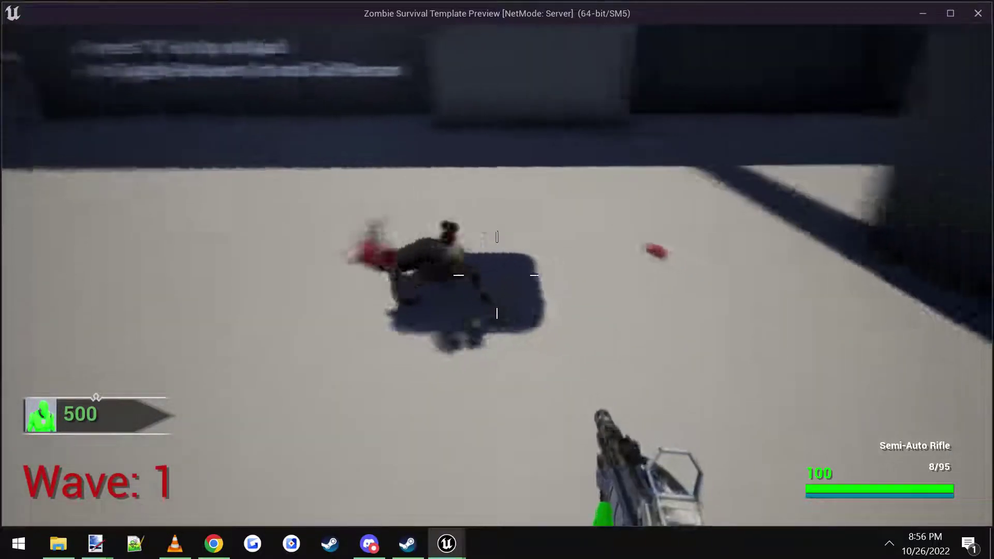
right_click(497, 275)
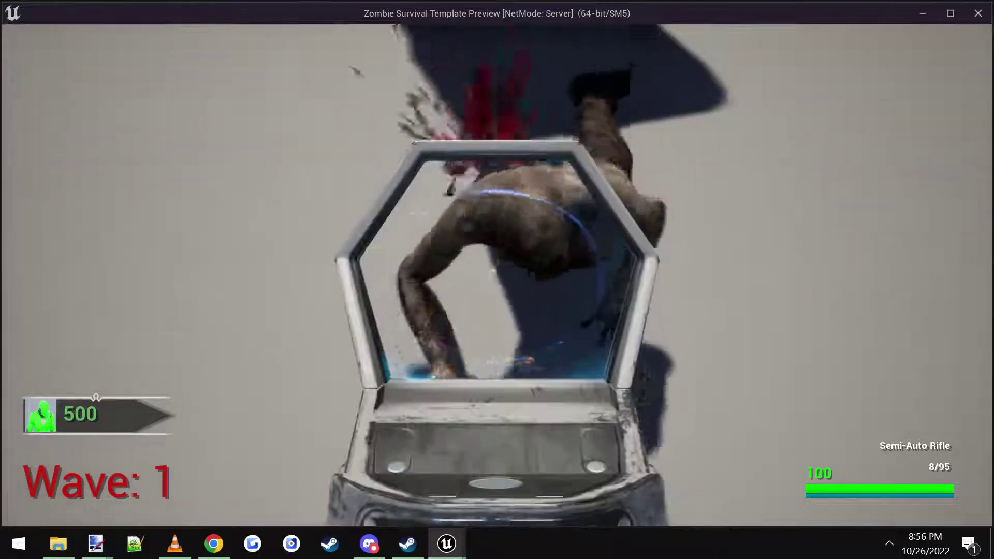
right_click(497, 275)
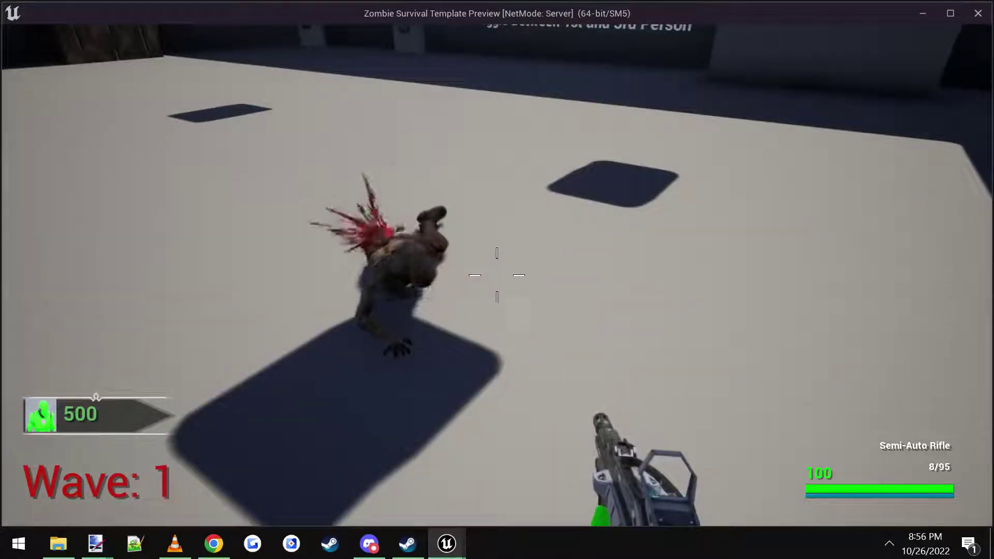
key("Escape")
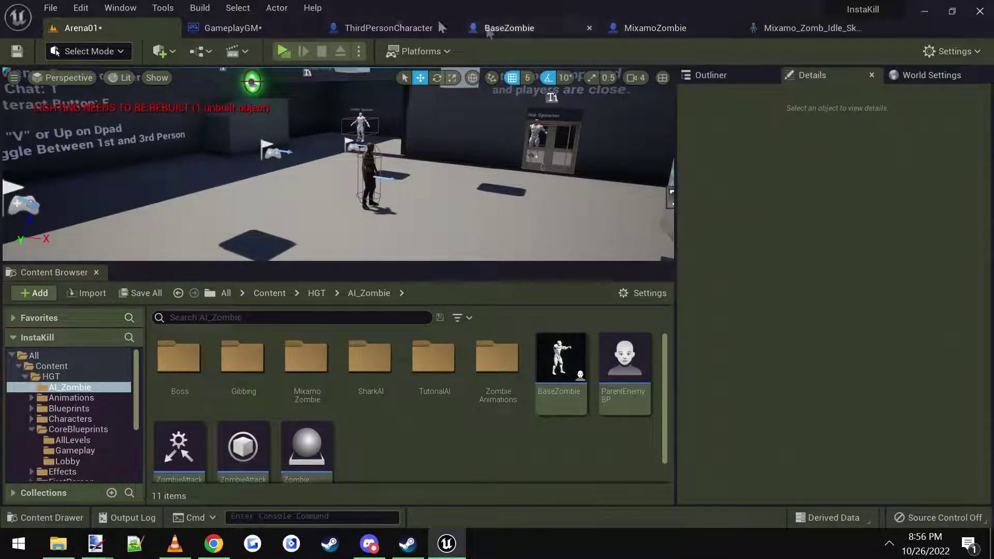
Examine MixamoZombie's leg bone and FX socket names by filtering its class defaults for "bone"
left_click(653, 28)
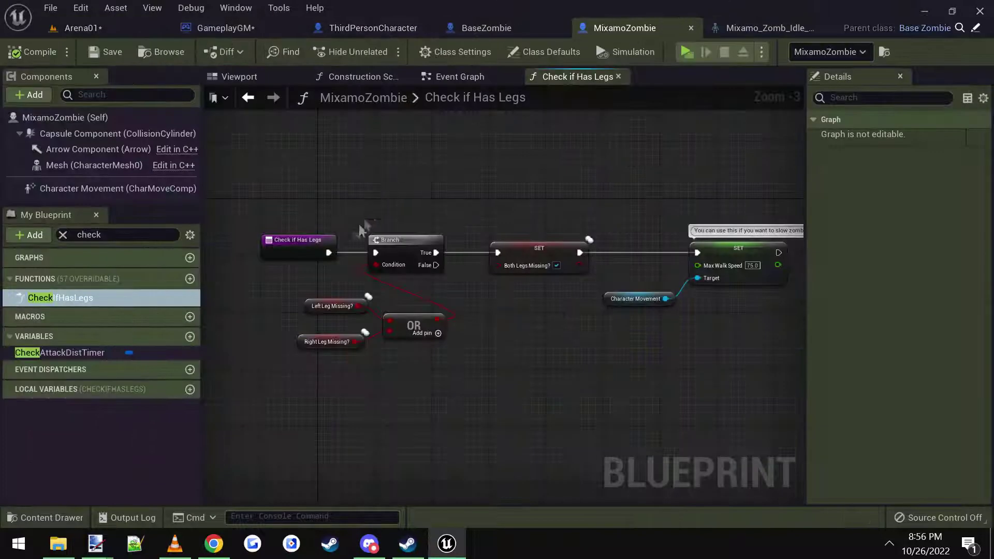
left_click(243, 78)
left_click(444, 223)
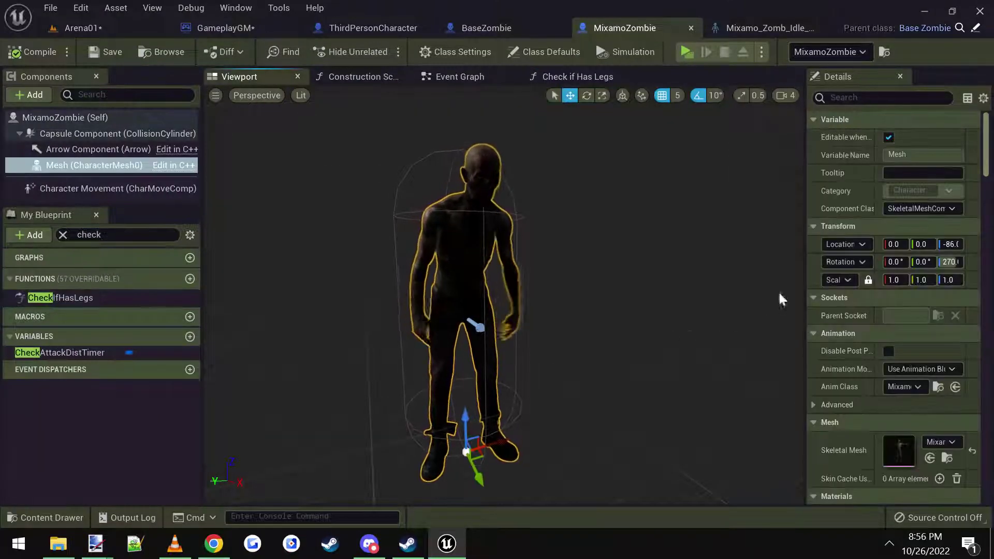
left_click_drag(805, 277, 741, 279)
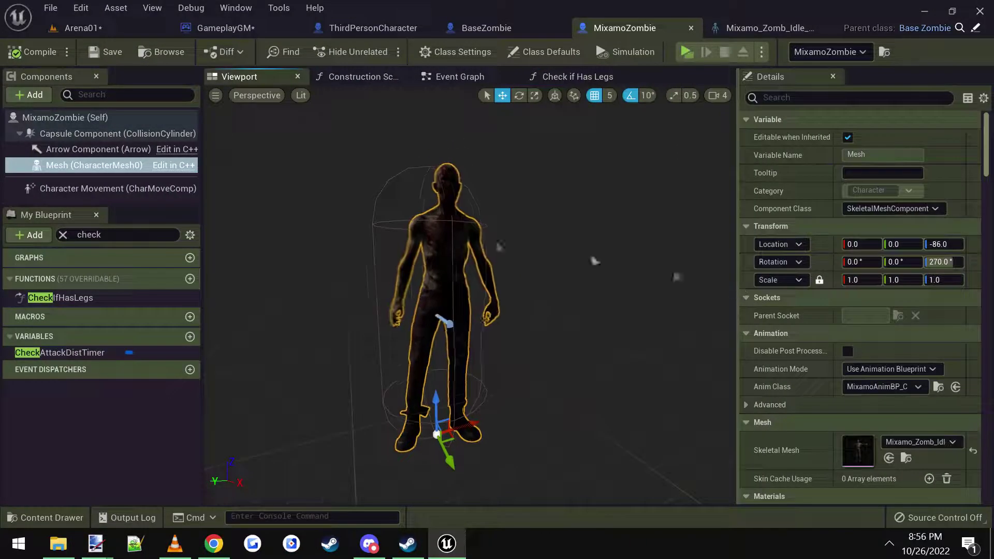
left_click(107, 119)
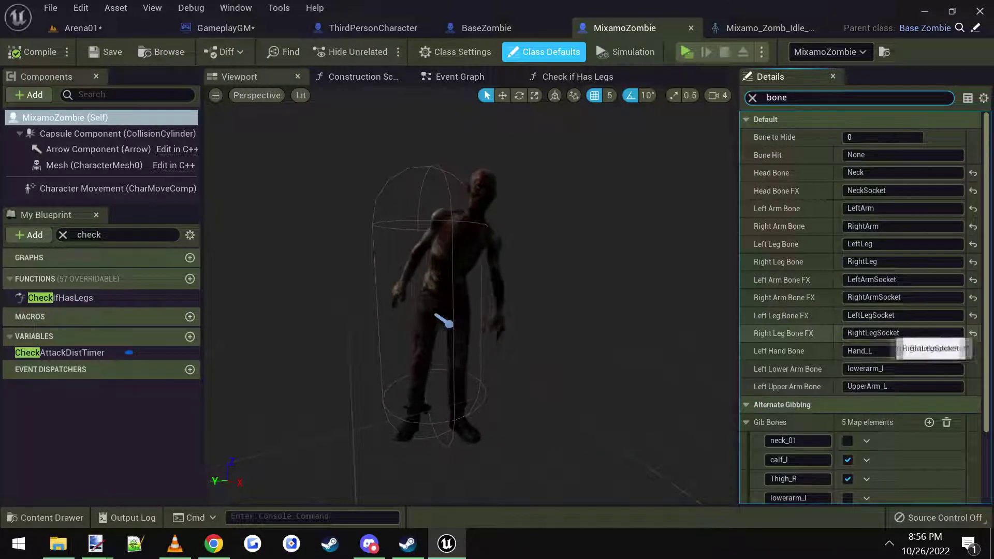
left_click(880, 333)
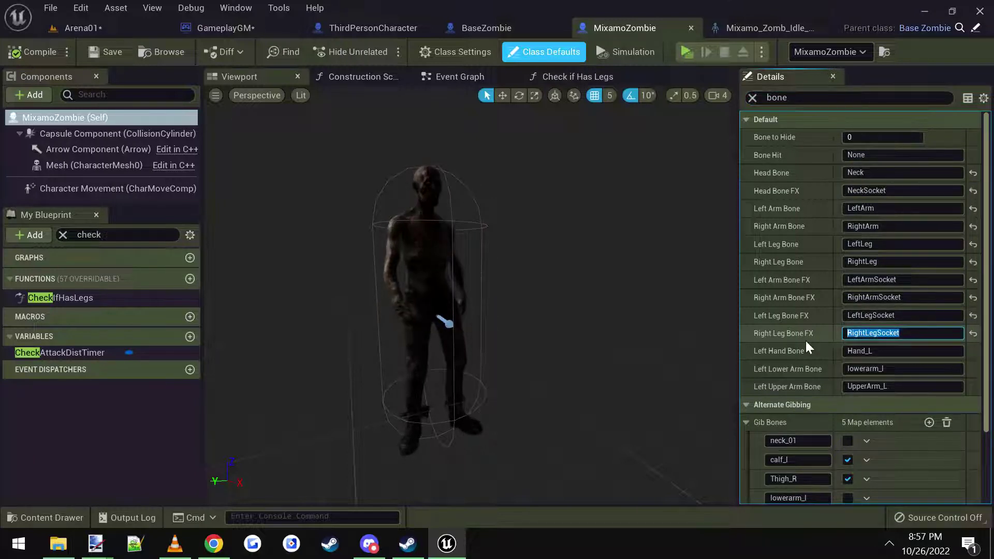
Open the Mixamo zombie's skeleton from its mesh and compare the RightLegSocket position with the RightLeg bone up close
left_click(438, 256)
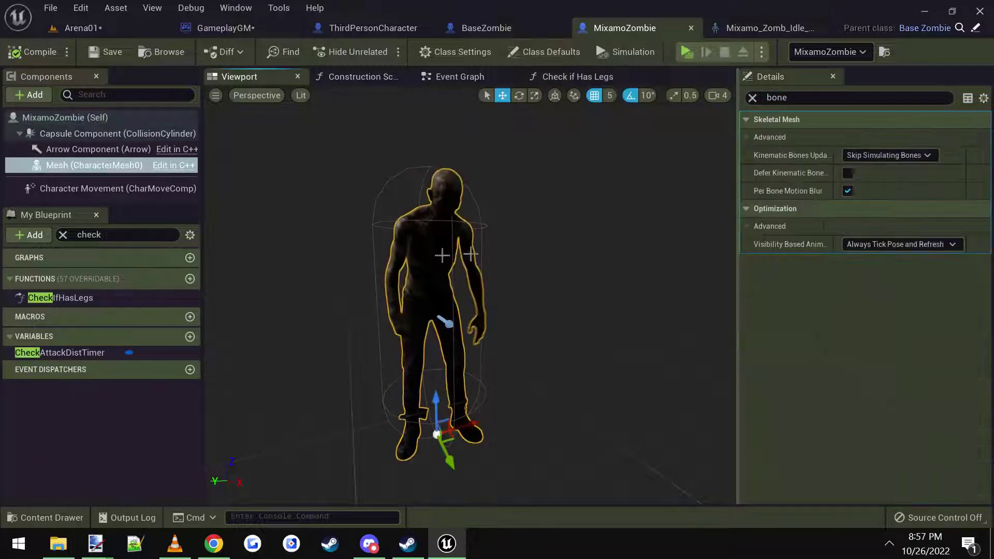
left_click(753, 99)
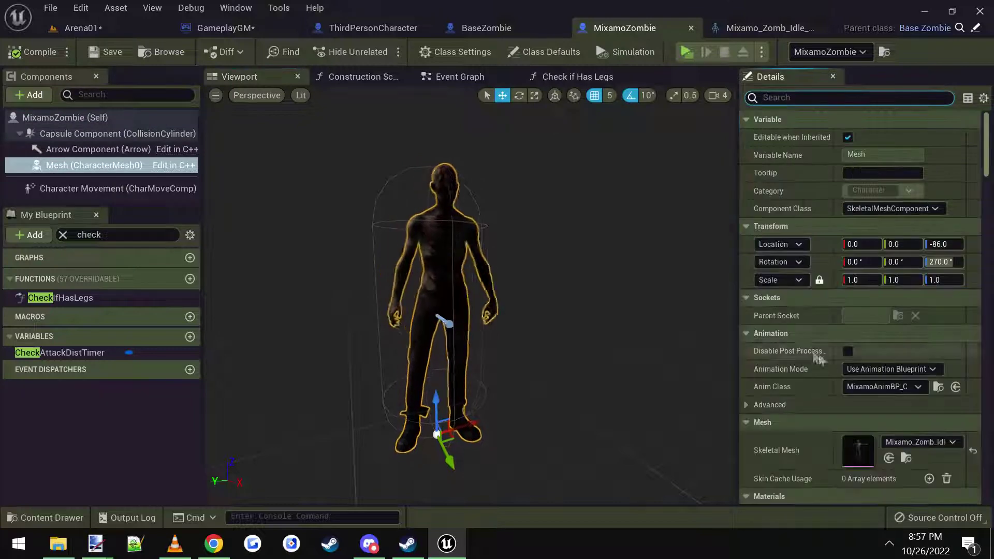
left_click(906, 458)
double_click(286, 369)
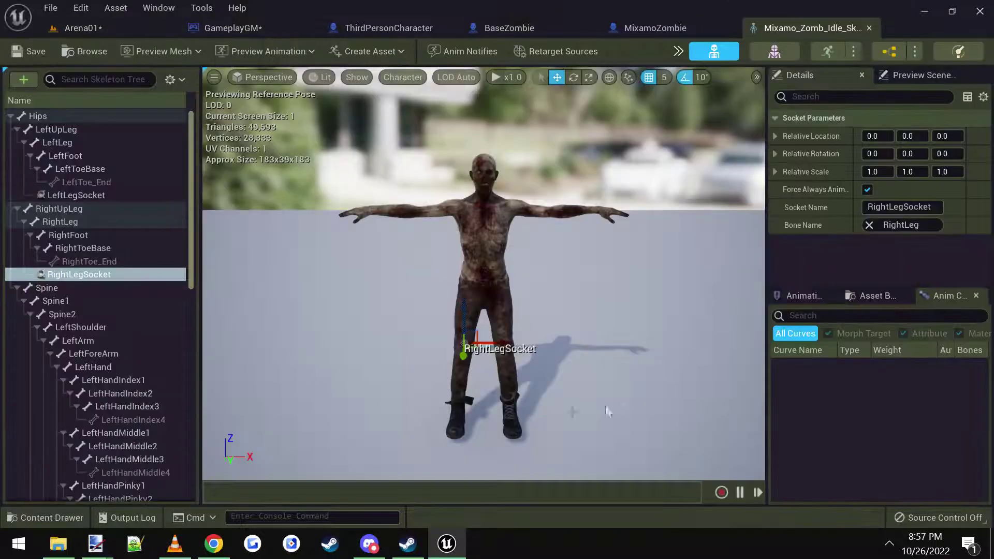
key("w")
right_click_drag(614, 264, 444, 253)
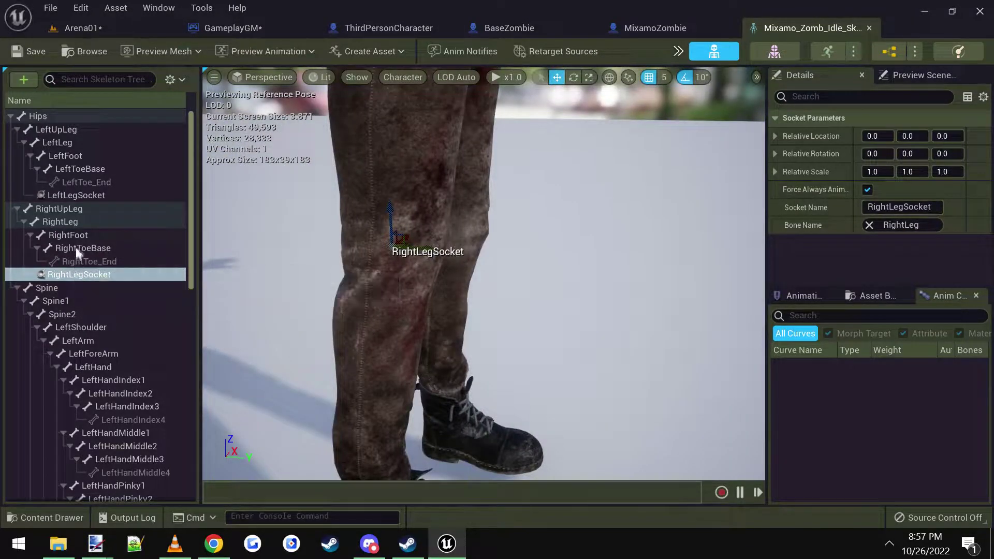
left_click(75, 222)
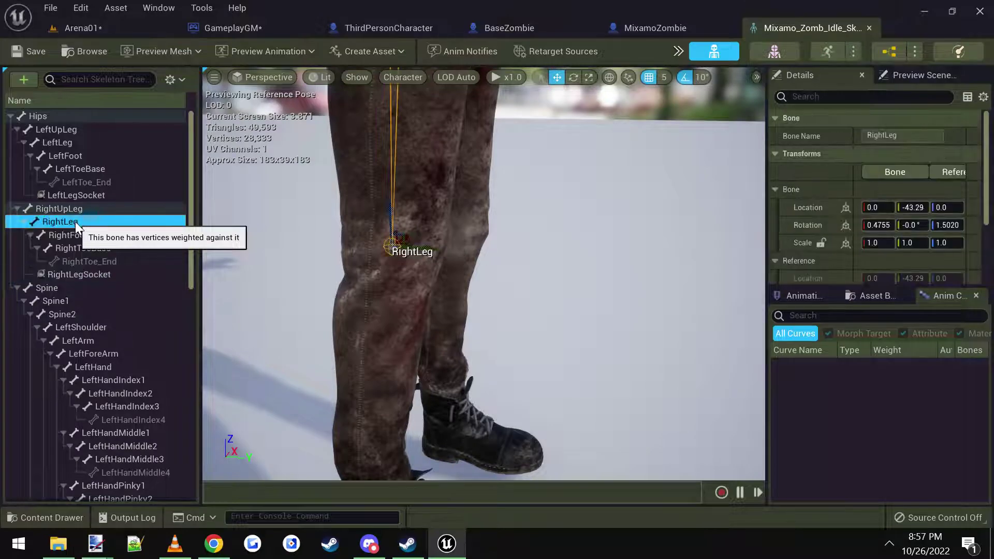
Compare the RightFoot and RightLeg bones with RightLegSocket in the skeleton tree and around the zombie's knee
right_click_drag(496, 219, 479, 202)
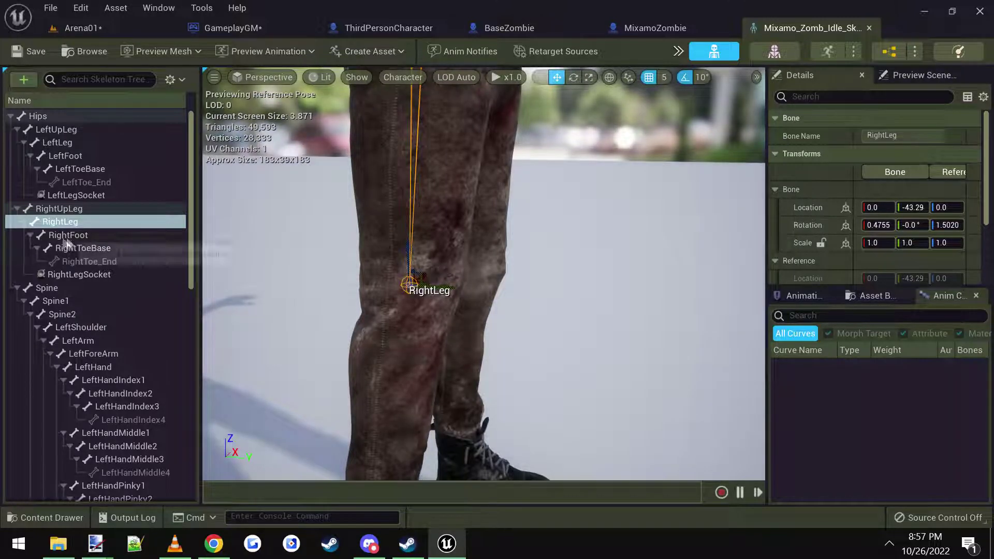
left_click(83, 237)
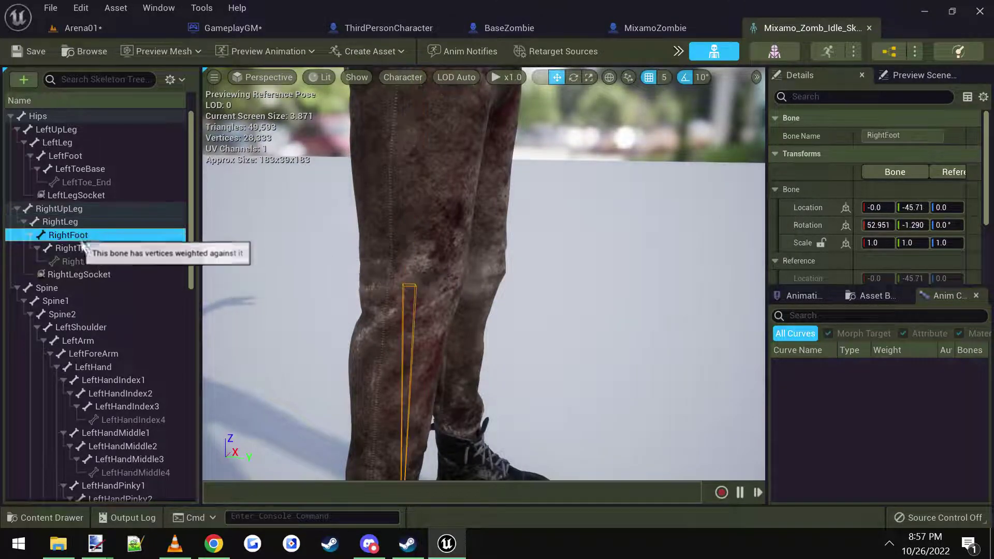
left_click(66, 223)
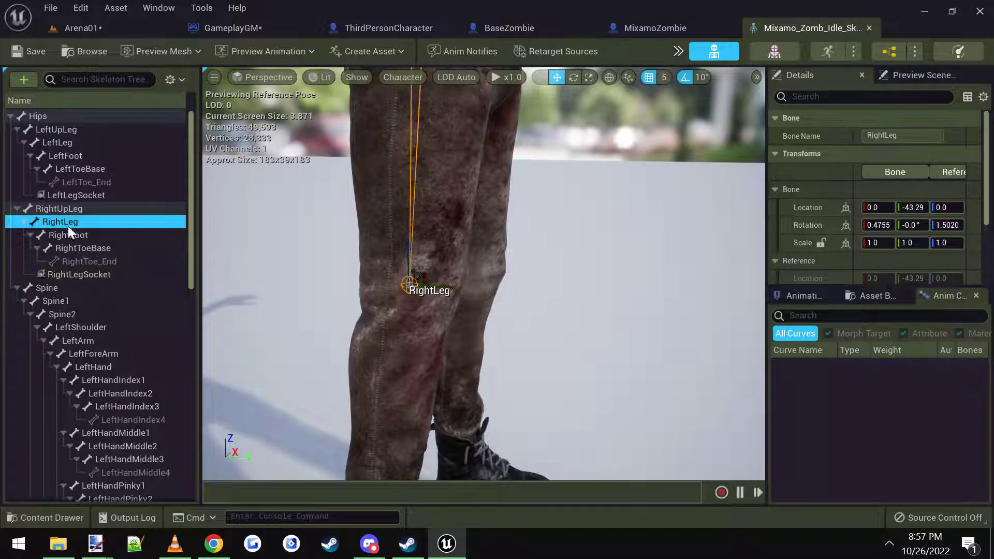
left_click(65, 274)
left_click(66, 221)
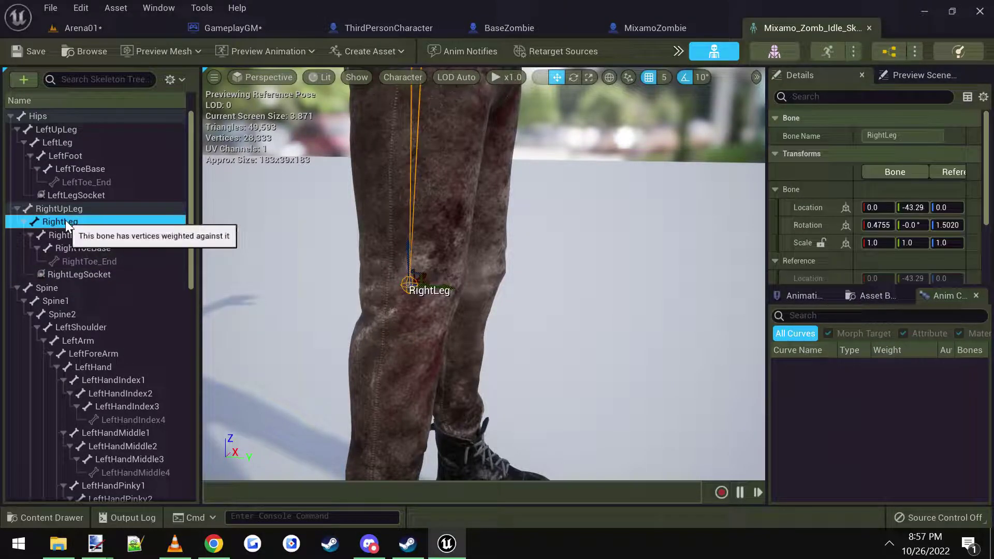
right_click(65, 219)
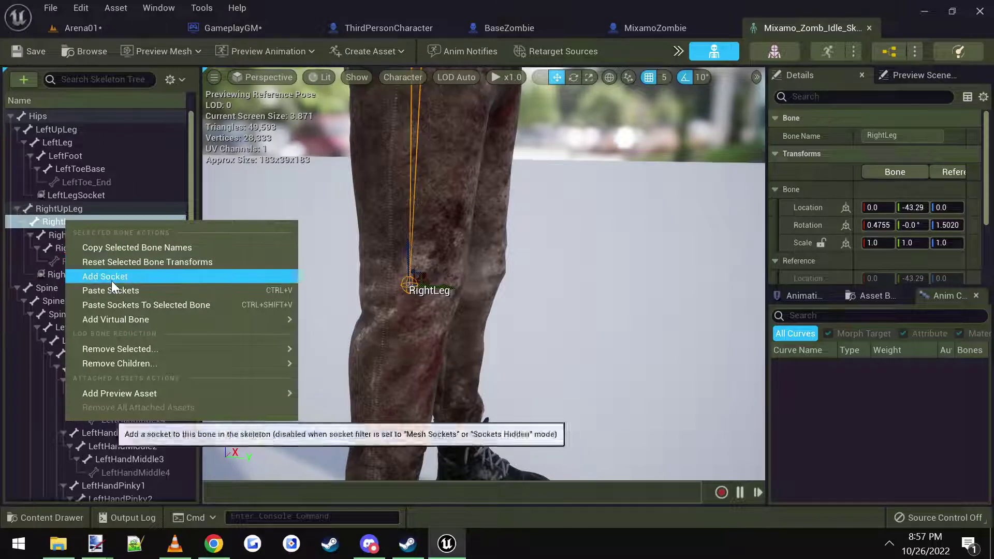
left_click(47, 273)
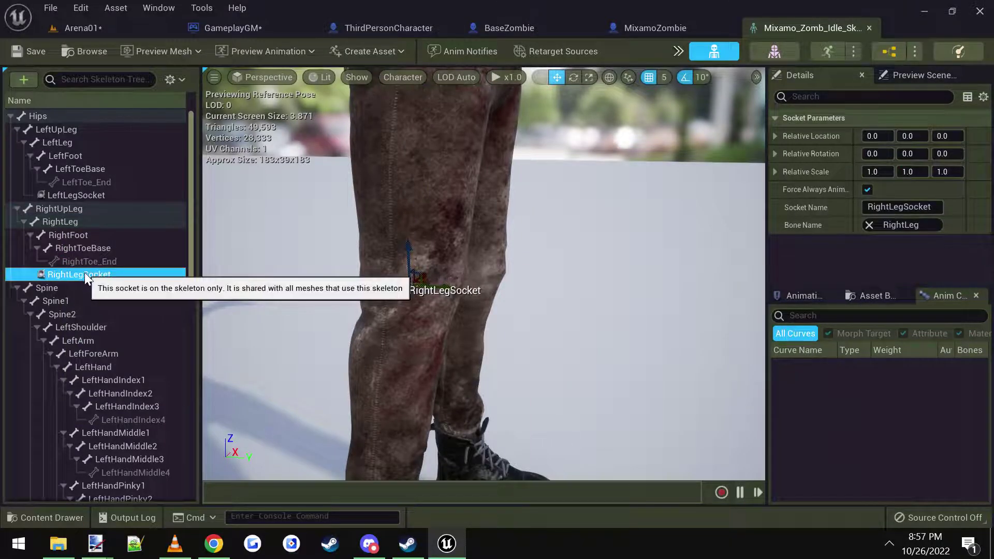
mouse_move(491, 344)
left_mouse_down()
mouse_move(482, 311)
mouse_move(486, 383)
mouse_move(479, 334)
left_mouse_up()
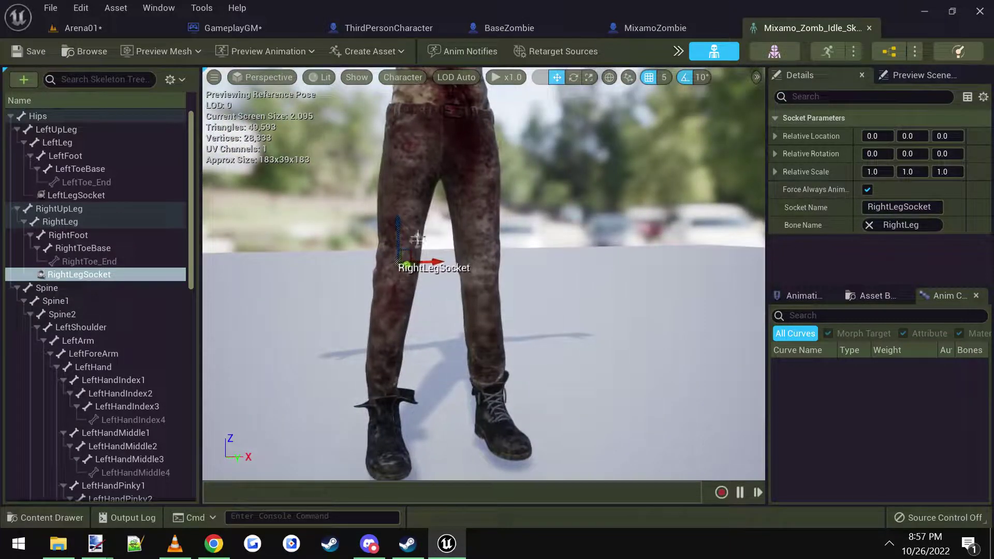
left_click_drag(478, 290, 484, 297)
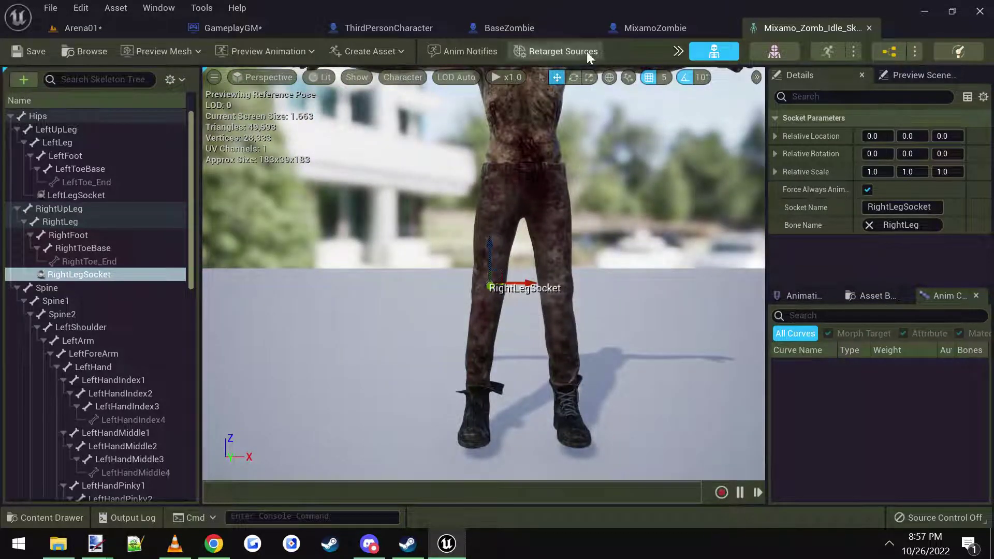
Move RightLegSocket sideways in the Mixamo zombie skeleton, about 120 units away from the right leg
left_click(638, 29)
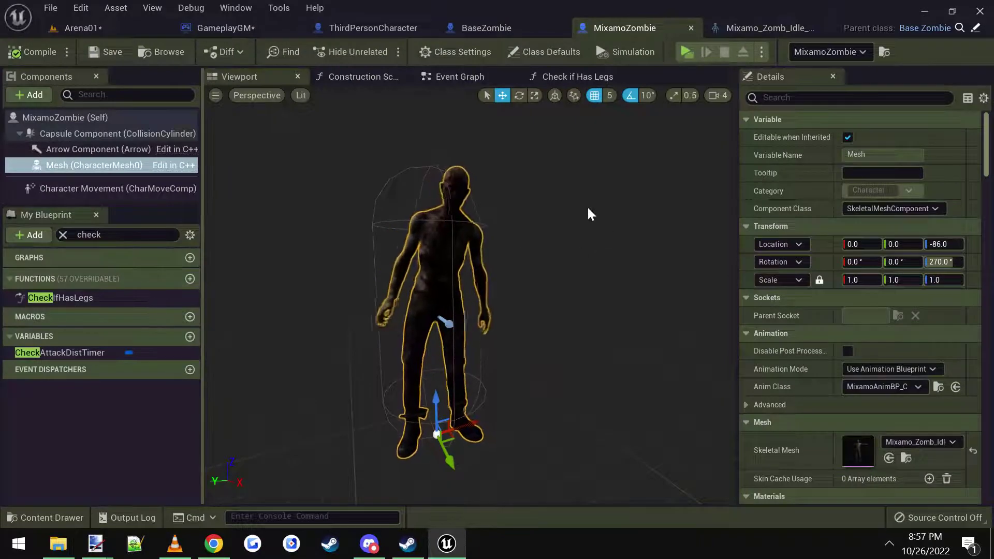
left_click(760, 29)
mouse_move(527, 282)
right_mouse_down()
mouse_move(527, 310)
mouse_move(510, 290)
right_mouse_up()
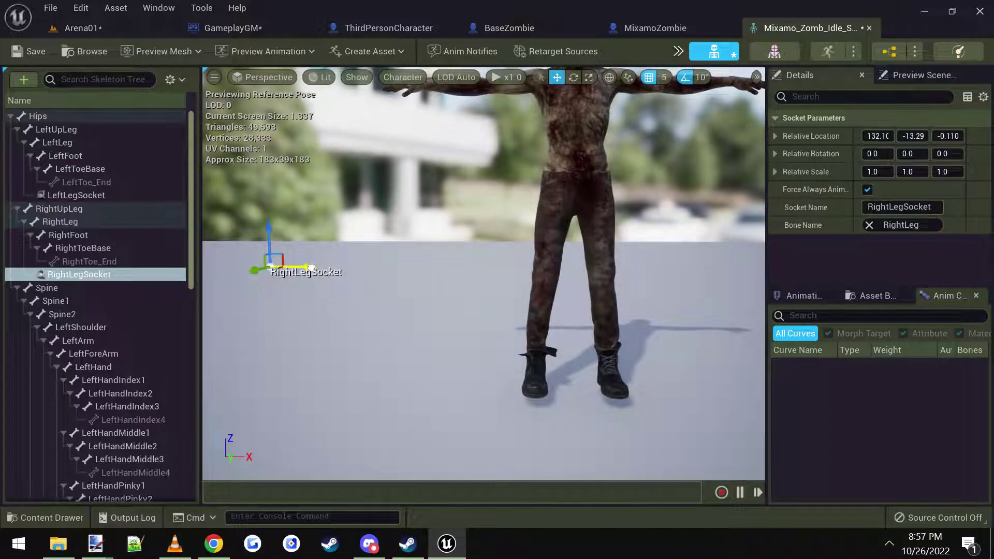
Play-test the Arena01 level, shoot the zombie's leg off and observe where the blood effect spawns
left_click(85, 51)
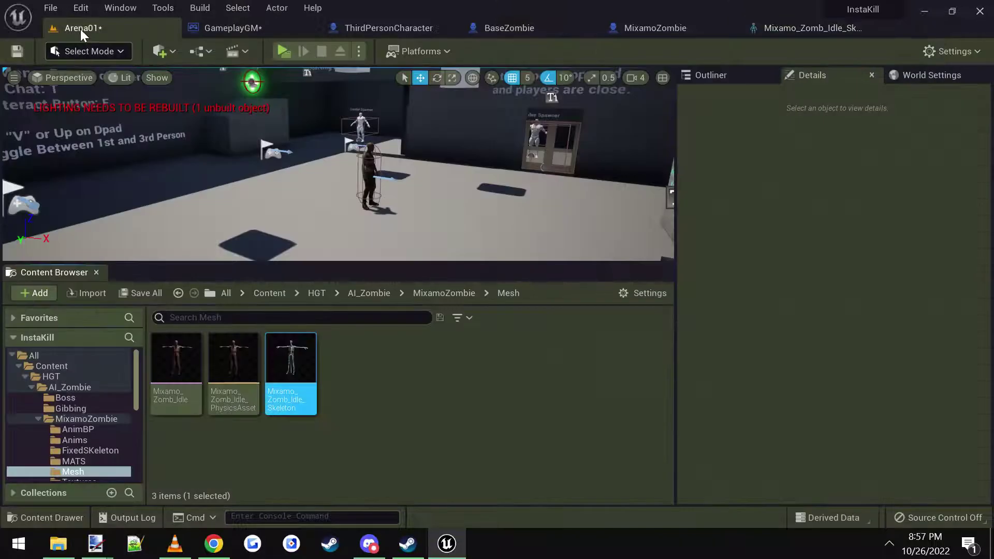
left_click(291, 51)
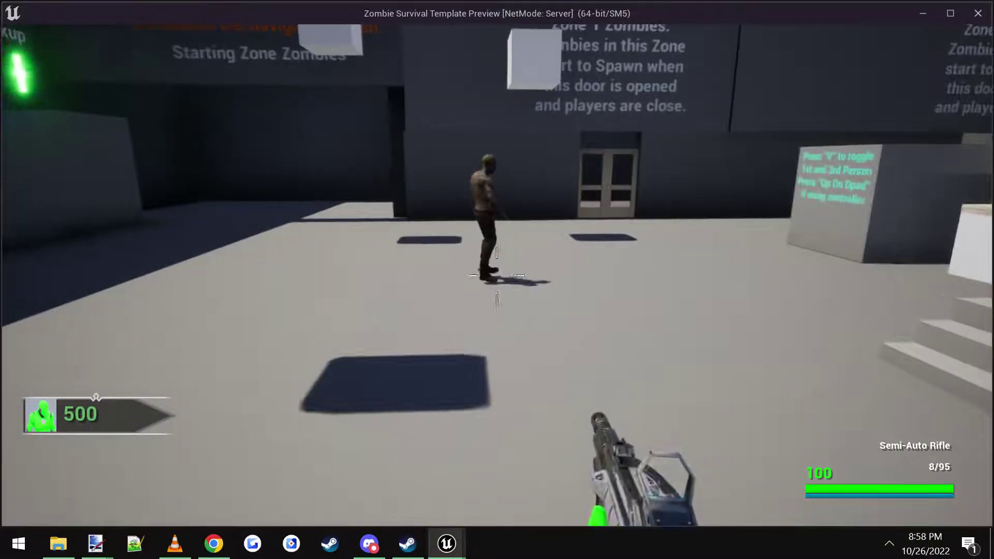
key("w")
key("s")
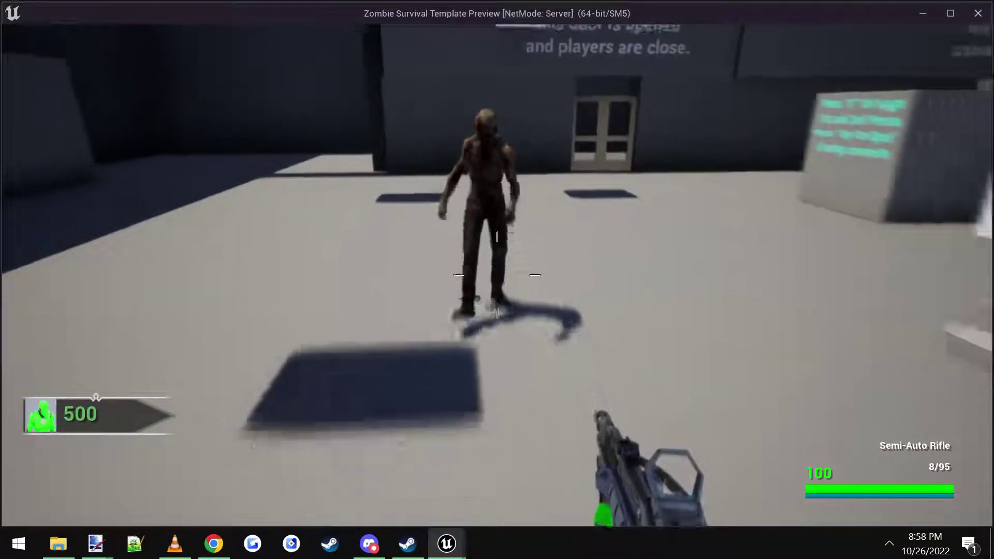
left_click(497, 275)
right_click(497, 275)
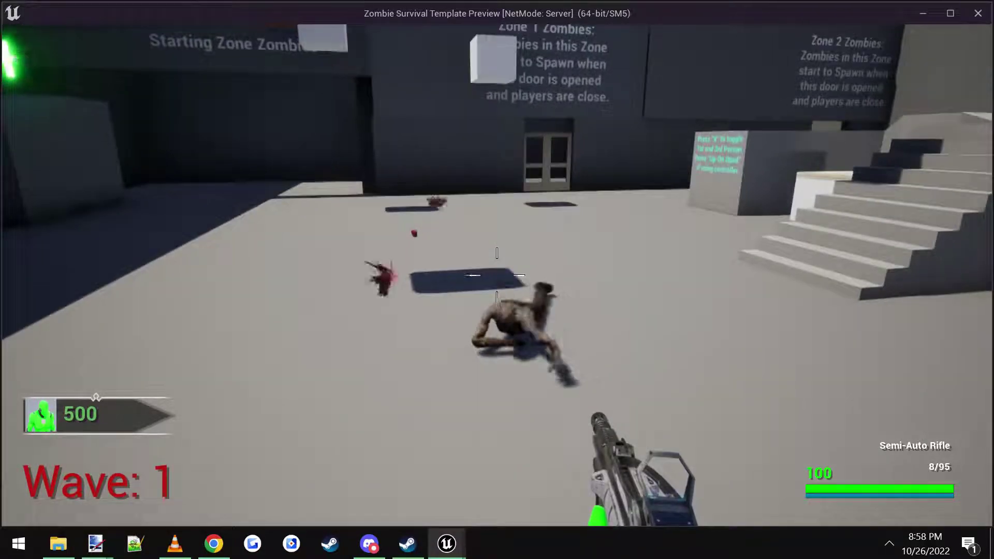
key("s")
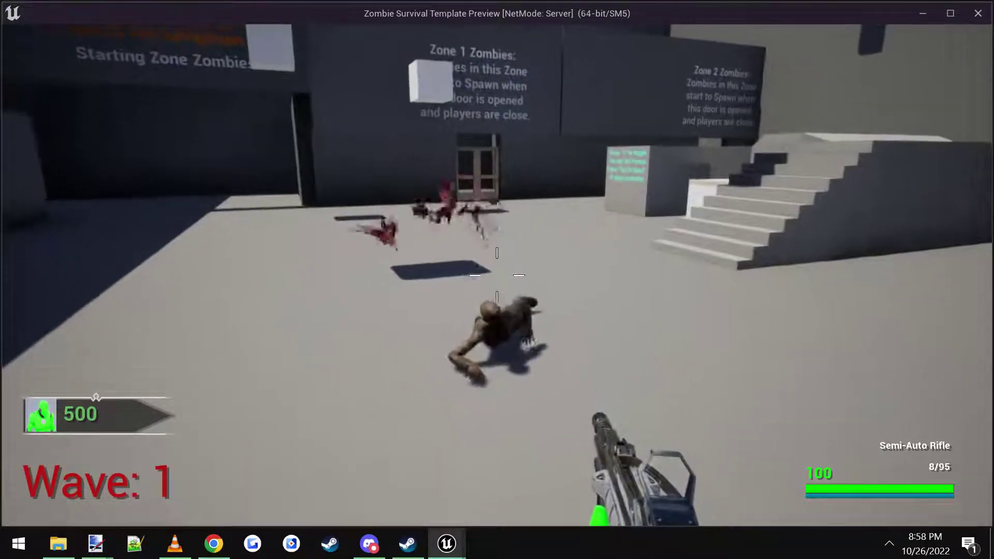
key("Escape")
Shift RightLegSocket back toward the leg in the skeleton, and undo its translations to restore the original placement
left_click(825, 30)
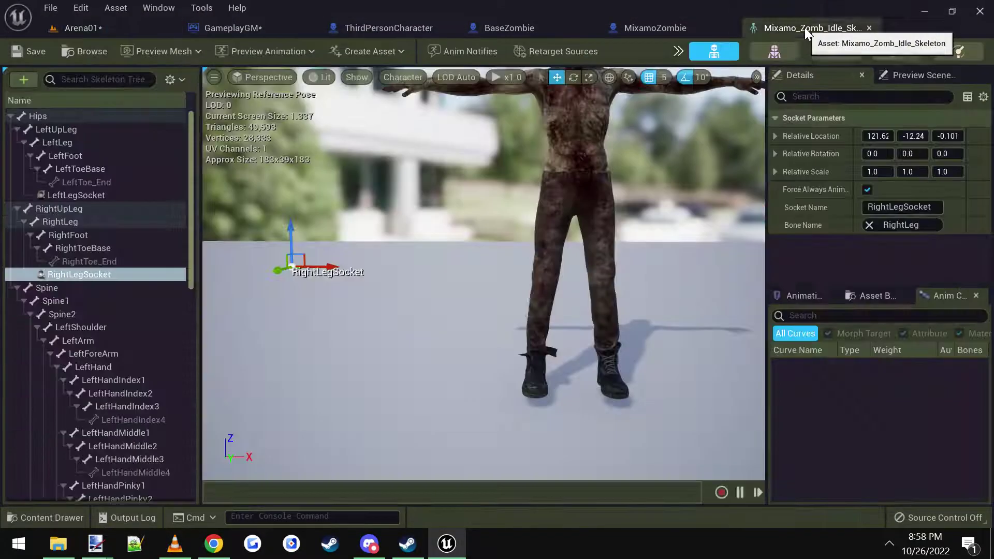
left_click_drag(330, 262, 374, 262)
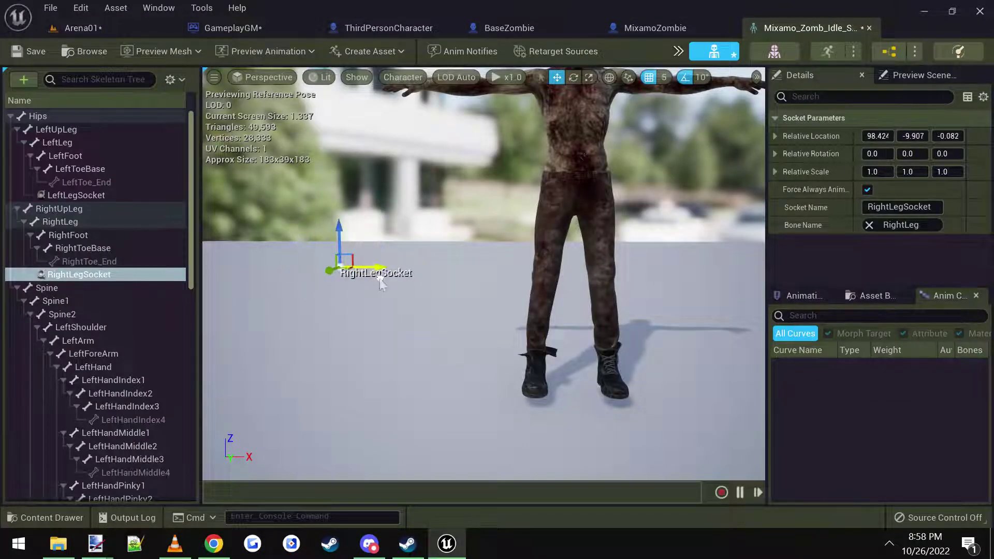
key("ctrl+z")
key("ctrl+z")
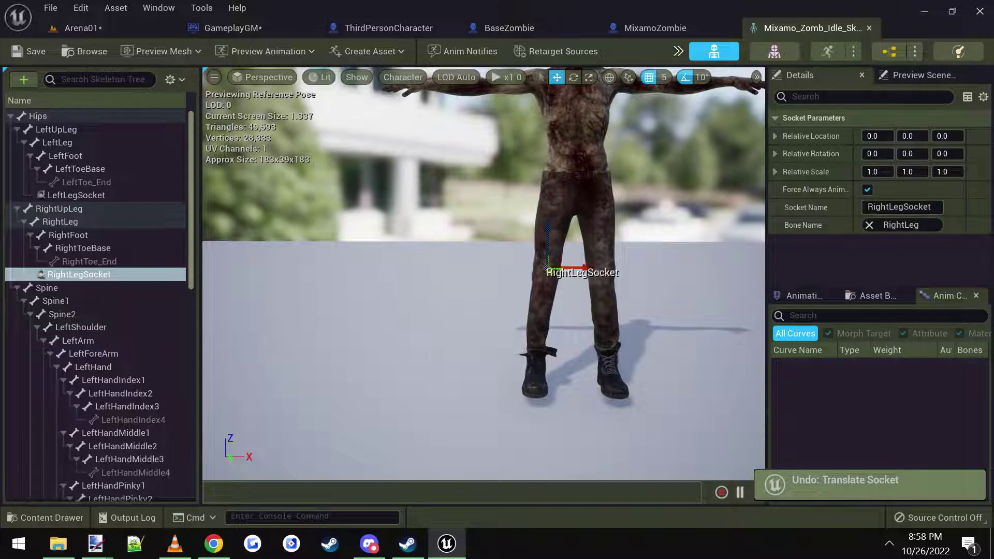
left_click_drag(415, 330, 430, 311)
key("f")
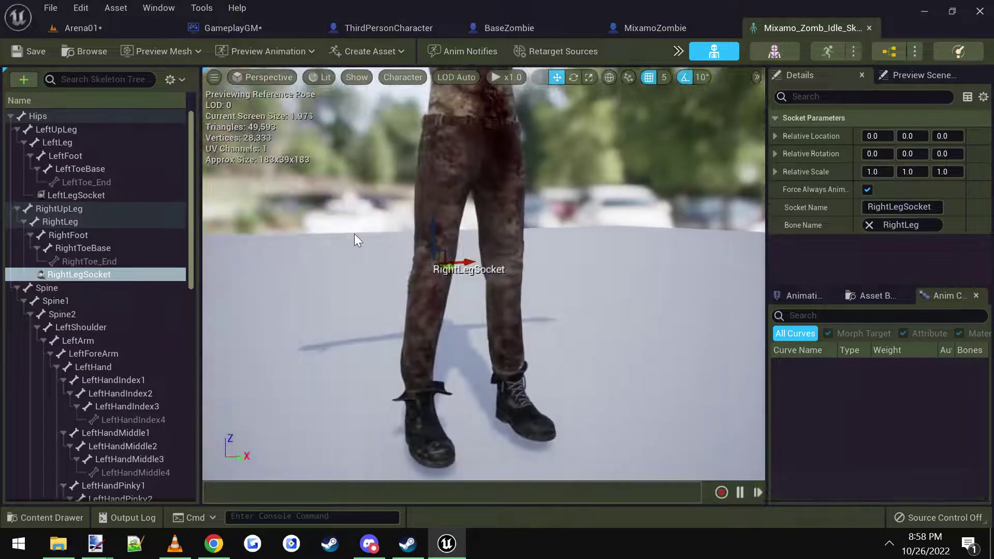
Open the Check if Has Legs function graph in the MixamoZombie blueprint
left_click(650, 28)
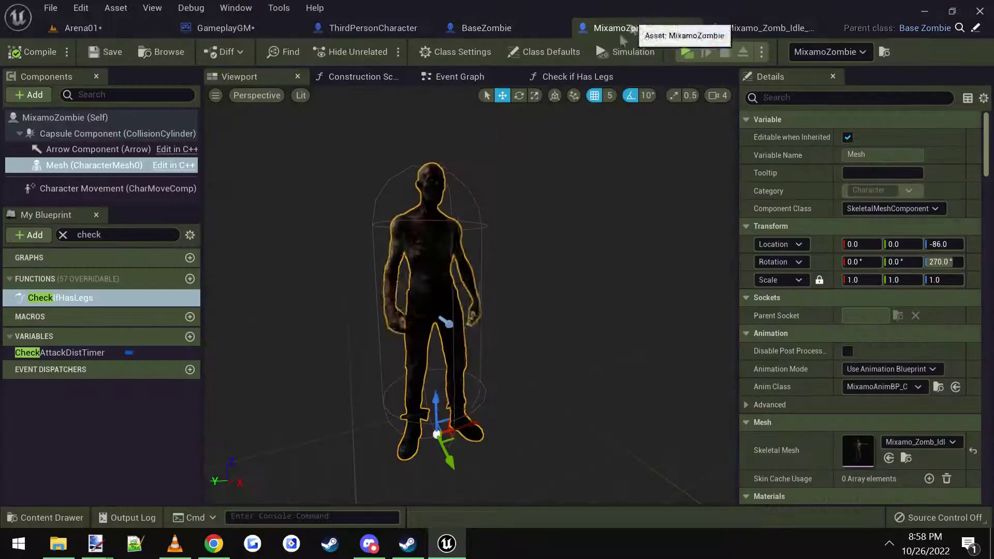
left_click(576, 76)
right_click_drag(491, 222, 450, 220)
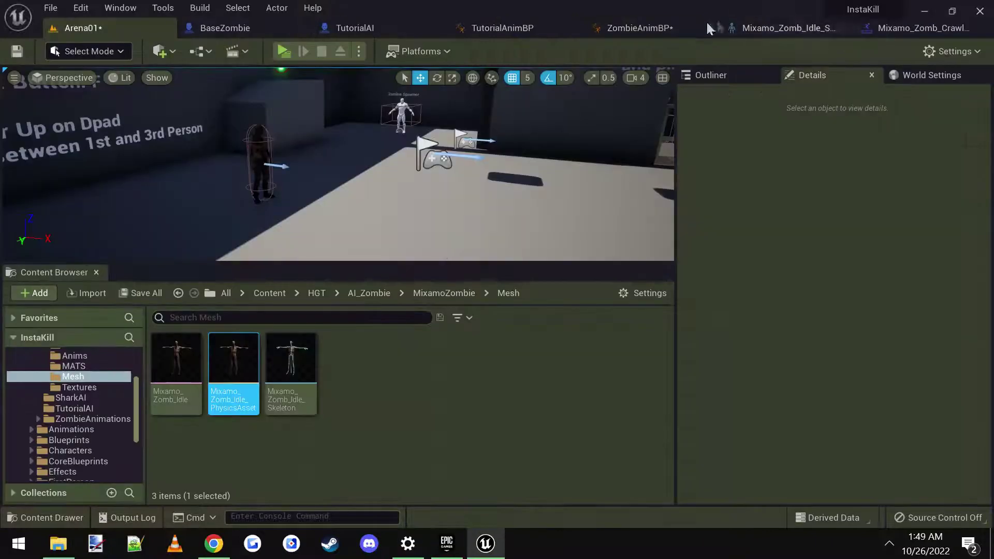
Save the modified Arena01, GameplayGM and ZombieAnimBP assets, and dismiss saving the autosaved level under a new name
left_click(139, 293)
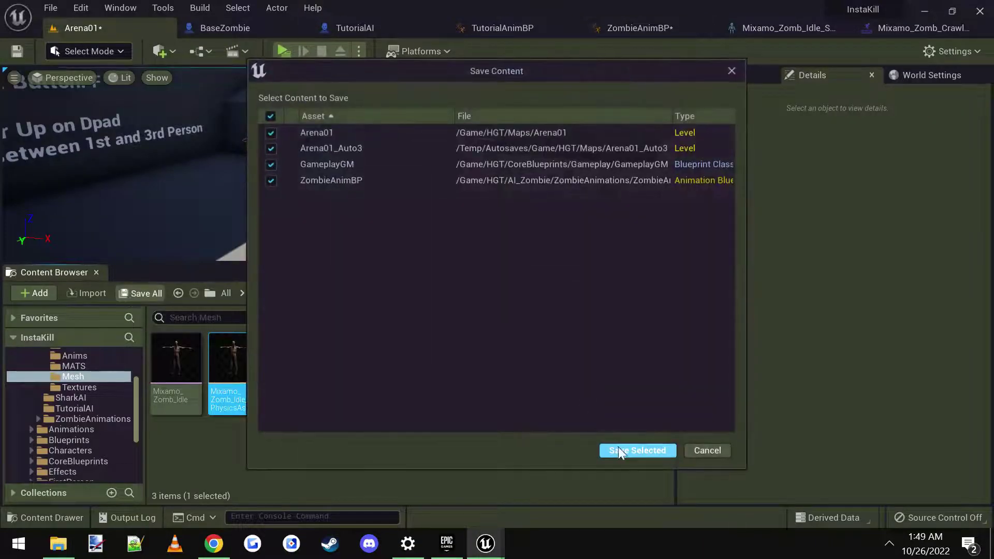
left_click(629, 448)
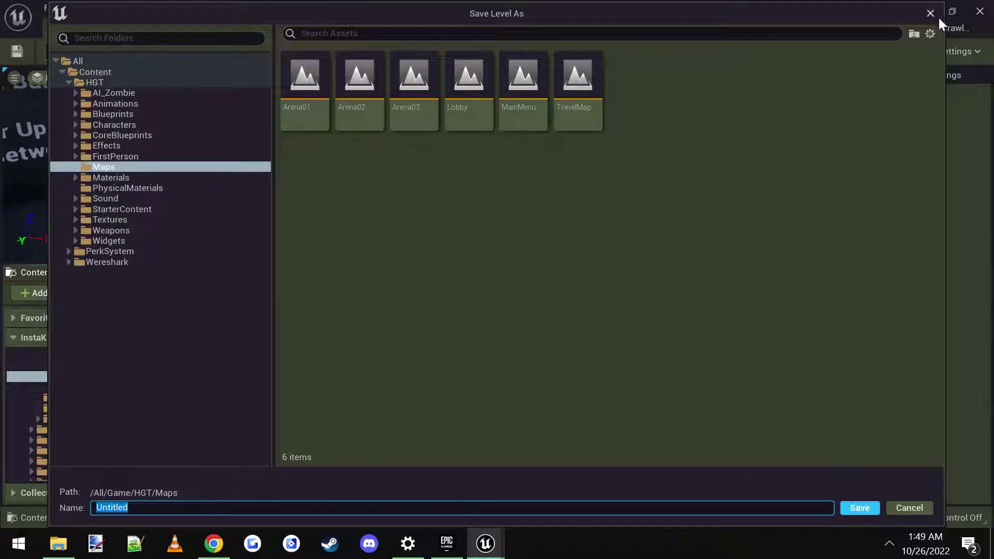
left_click(930, 13)
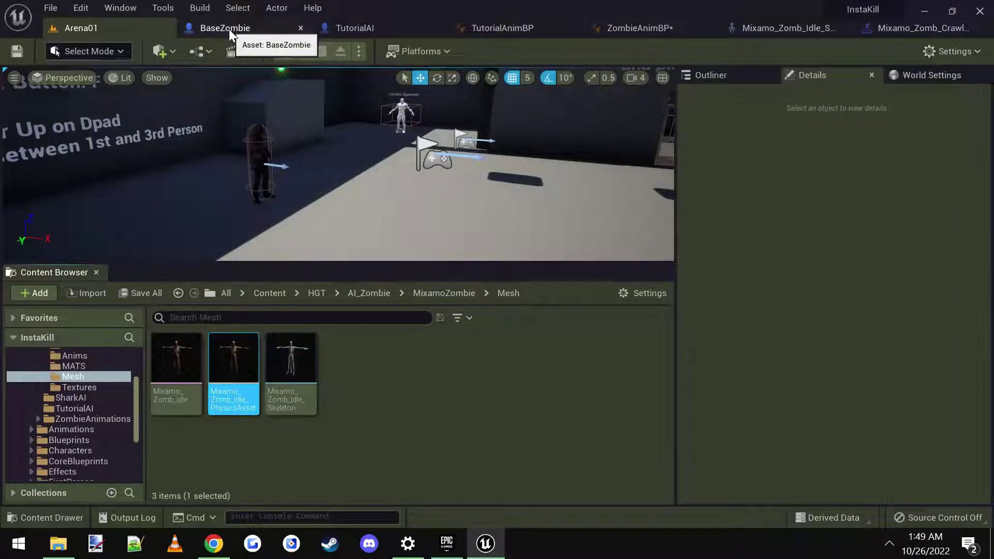
Open BaseZombie's CheckForGibbing function and survey its head, arm and leg sections
left_click(228, 29)
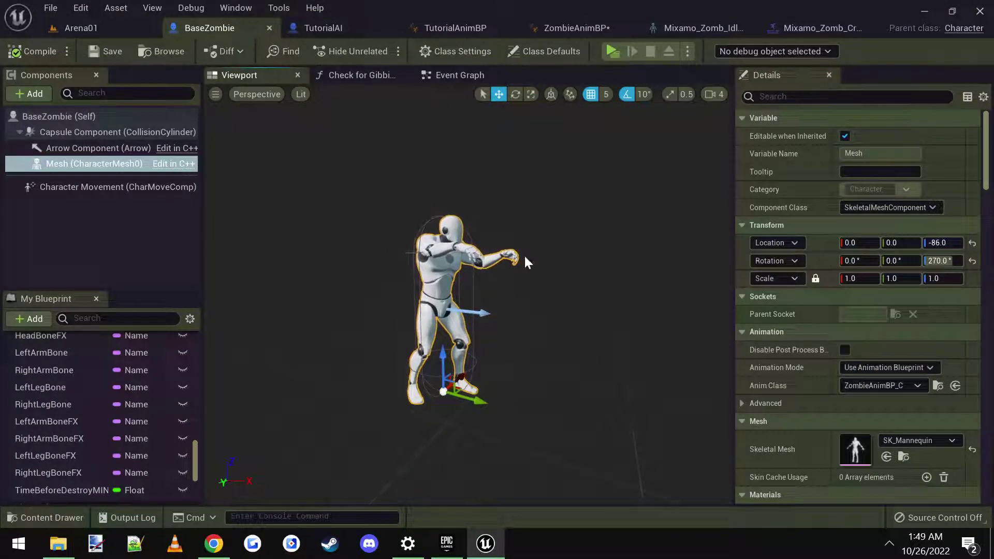
scroll(85, 430, "up", 5)
scroll(85, 444, "up", 15)
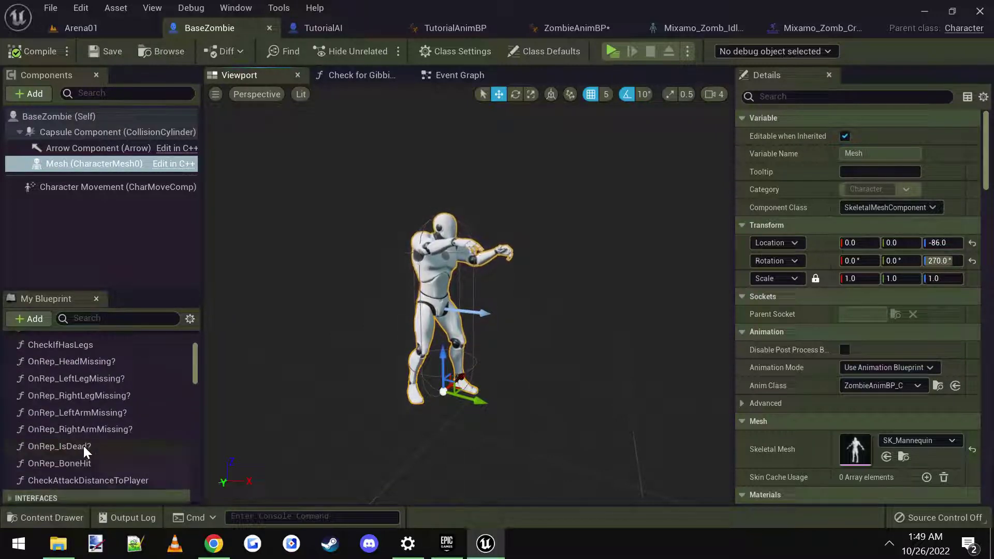
scroll(83, 446, "up", 3)
left_click(68, 394)
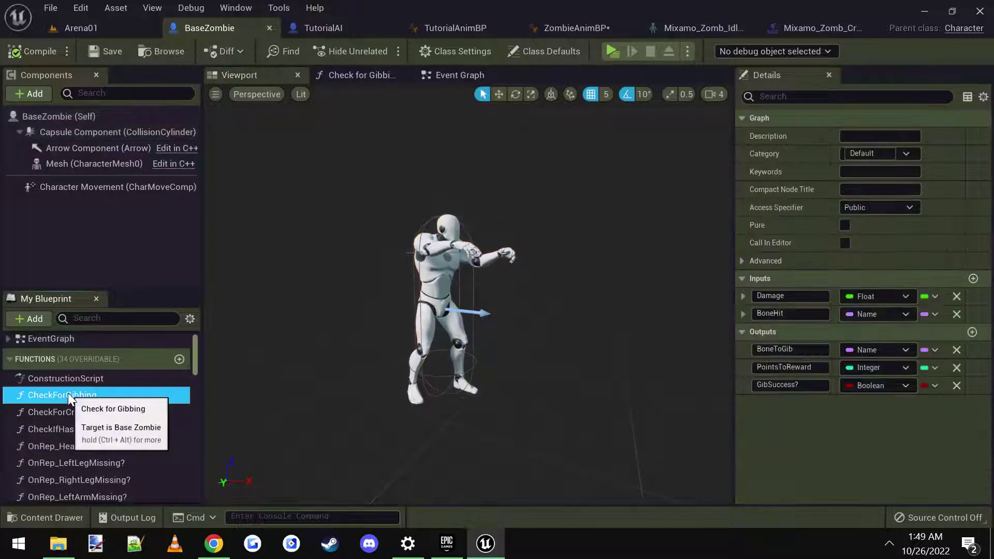
double_click(67, 394)
scroll(437, 320, "down", 10)
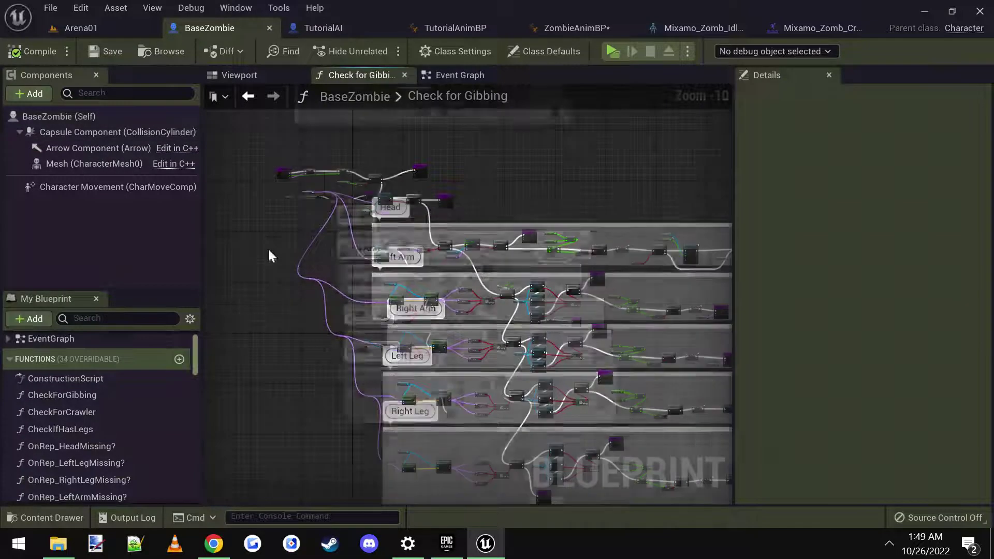
scroll(279, 254, "down", 2)
right_click_drag(293, 257, 459, 228)
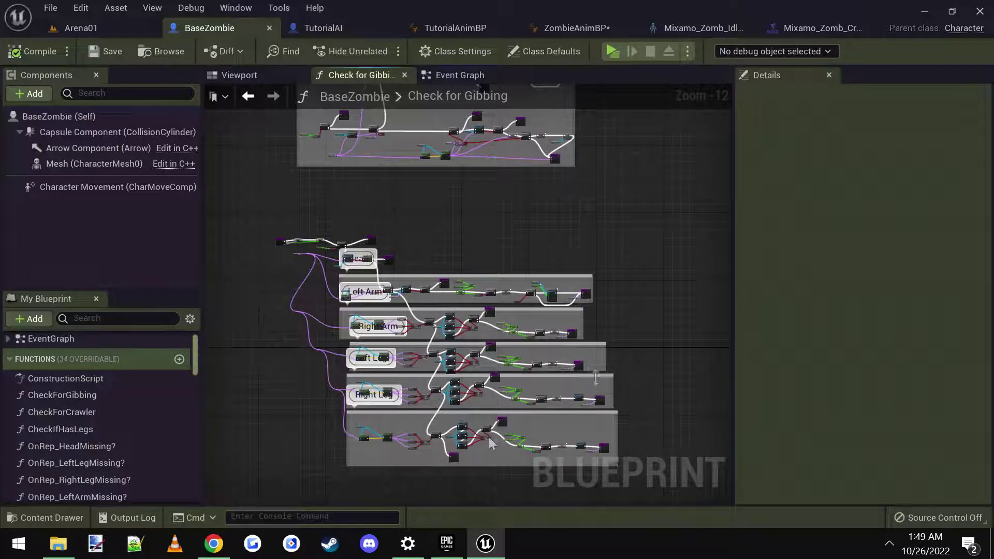
Examine the optional instant dismemberment system at the start of the Check for Gibbing graph, including its comment and branches
right_click_drag(485, 89, 489, 247)
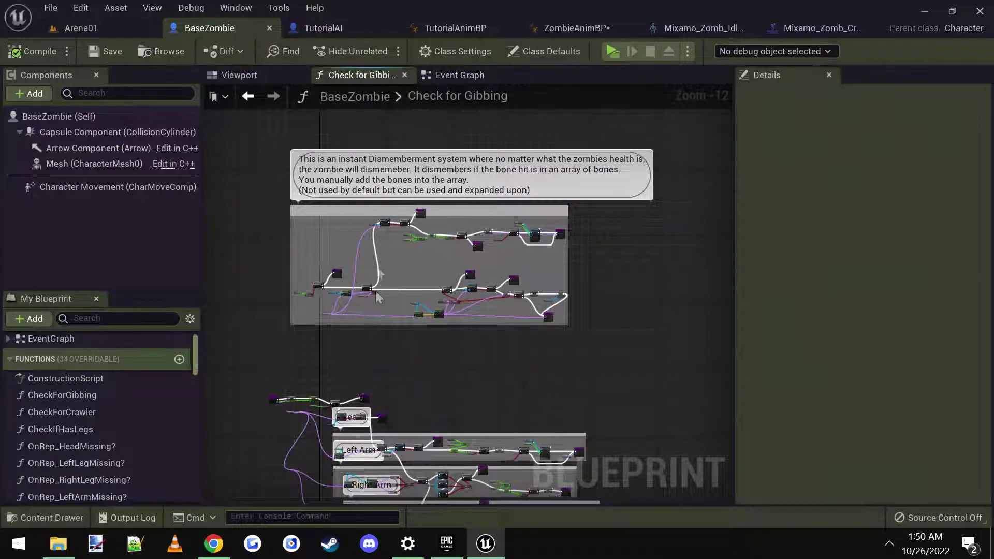
scroll(378, 298, "up", 2)
scroll(421, 269, "down", 1)
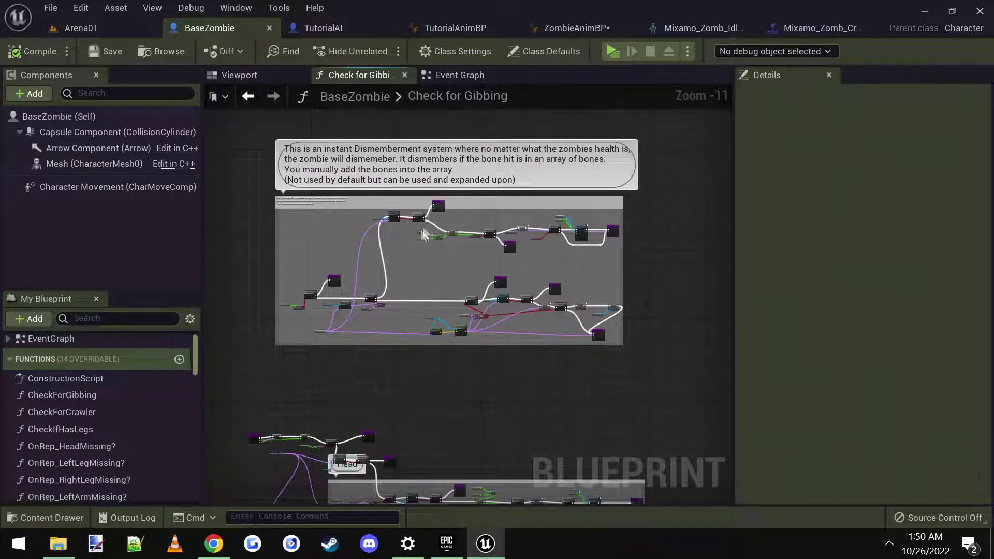
scroll(381, 162, "up", 1)
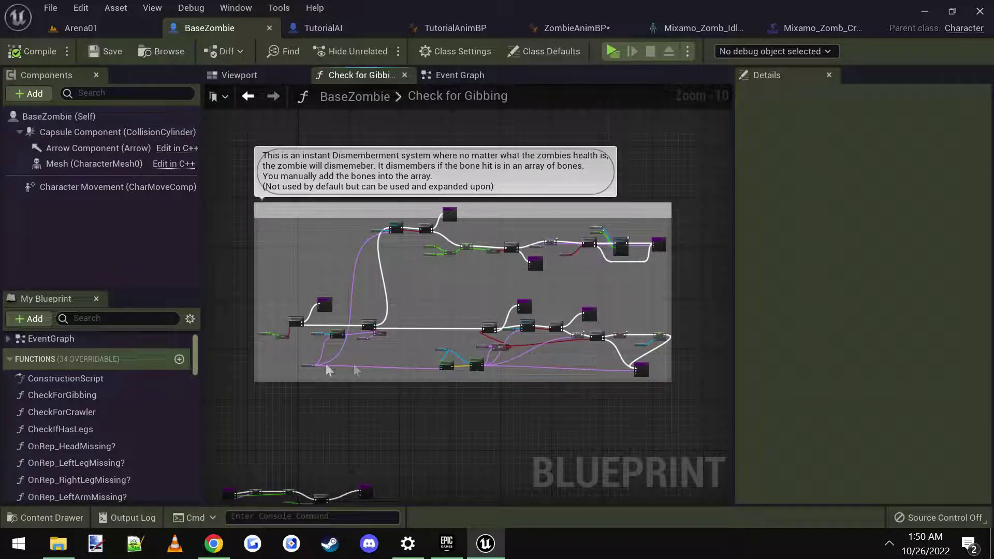
scroll(316, 363, "up", 4)
scroll(308, 383, "up", 4)
scroll(290, 391, "up", 2)
scroll(516, 266, "down", 5)
scroll(486, 263, "up", 4)
scroll(486, 263, "down", 5)
scroll(414, 334, "up", 2)
scroll(425, 422, "up", 2)
Inspect the GibBones map variable and the nodes around its Find lookup in the instant dismemberment section
left_click(402, 413)
scroll(401, 393, "down", 2)
right_click_drag(350, 311, 473, 328)
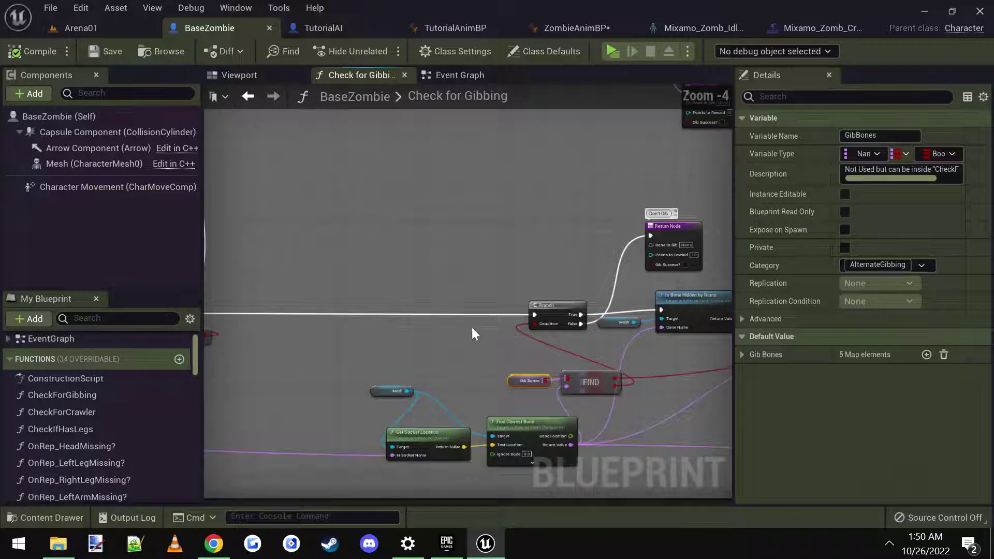
scroll(463, 321, "down", 4)
left_click(430, 275)
scroll(383, 270, "up", 1)
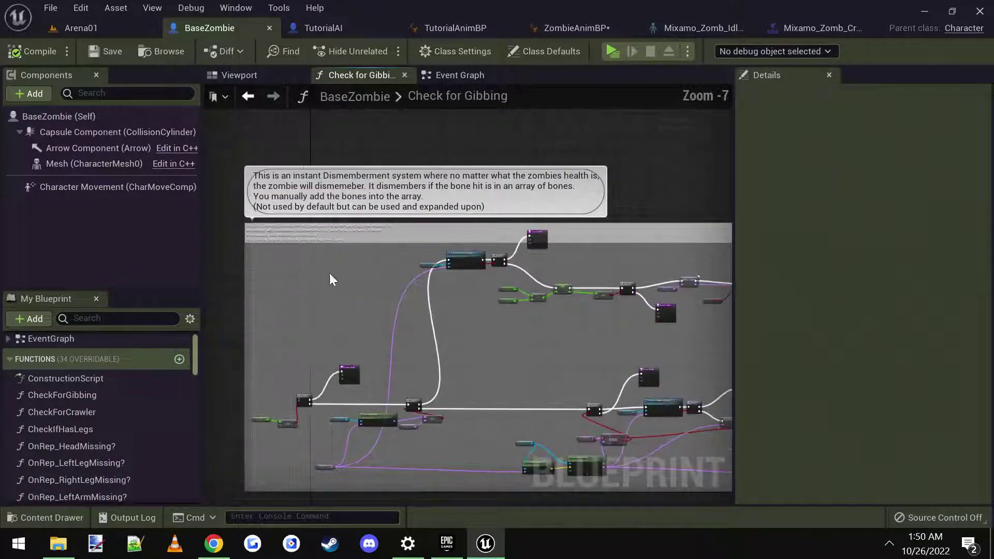
Examine the Head section of Check for Gibbing, where the hit's parent bone is compared with Head Bone
right_click_drag(329, 263, 352, 160)
scroll(393, 332, "down", 5)
right_click_drag(394, 332, 313, 227)
scroll(312, 224, "up", 4)
scroll(331, 230, "up", 4)
scroll(336, 230, "up", 1)
right_click_drag(632, 440, 398, 233)
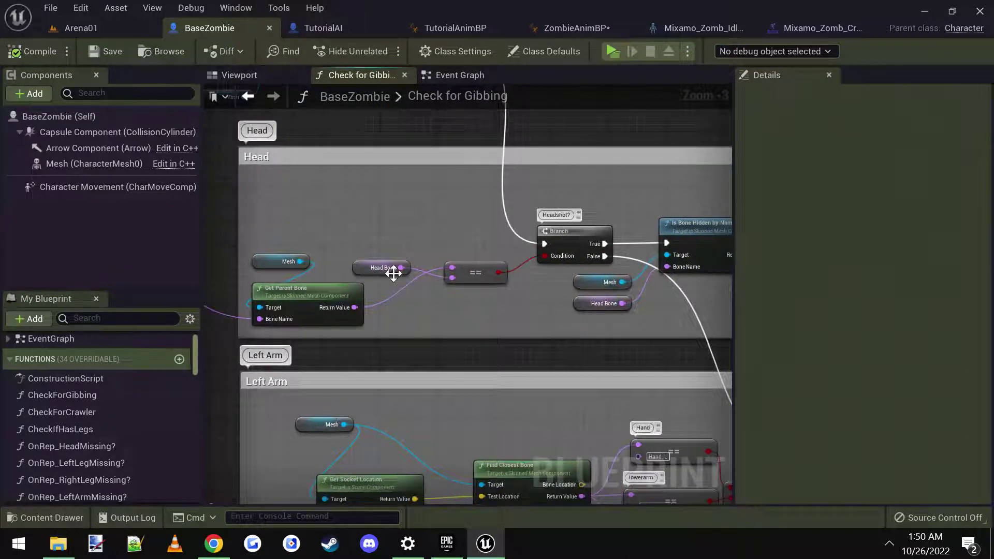
Inspect the Head Bone variable used in the Head section's comparison, including its default value
scroll(393, 273, "up", 1)
left_click(366, 269)
scroll(549, 304, "up", 1)
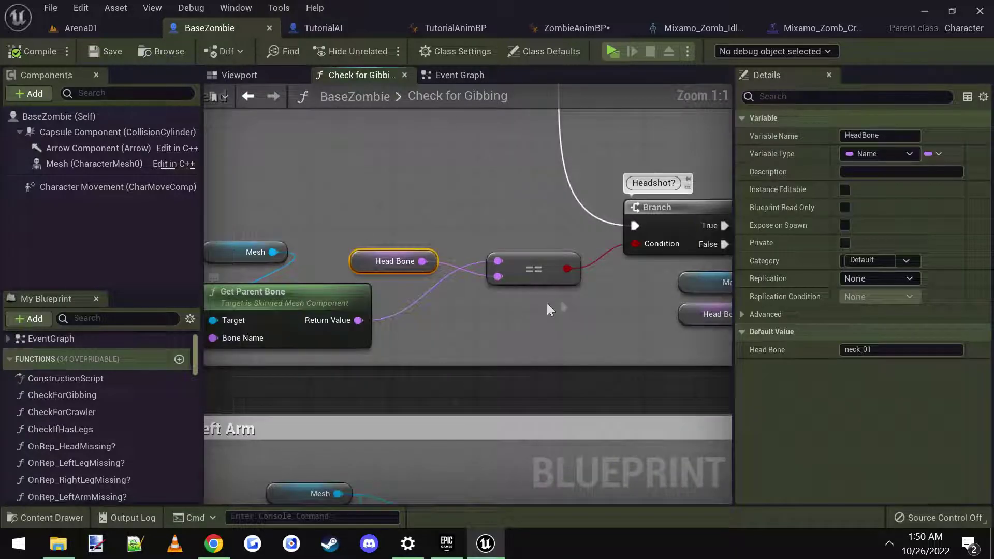
scroll(501, 280, "down", 1)
Examine the Left Arm section's hand, lowerarm and upperarm comparisons and its Is Bone Hidden by Name checks
right_click_drag(501, 294, 496, 262)
right_click_drag(467, 377, 466, 340)
right_click_drag(535, 374, 442, 337)
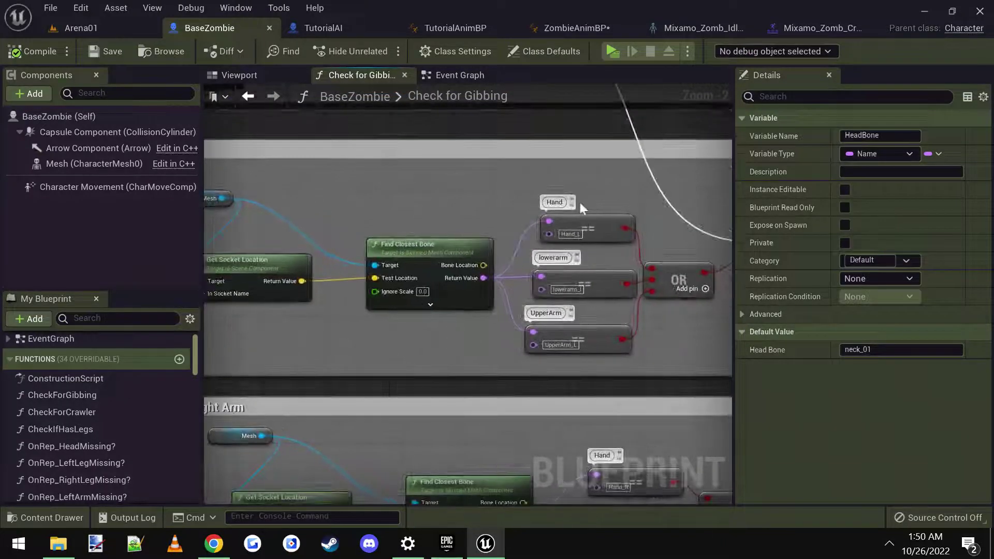
scroll(591, 231, "up", 2)
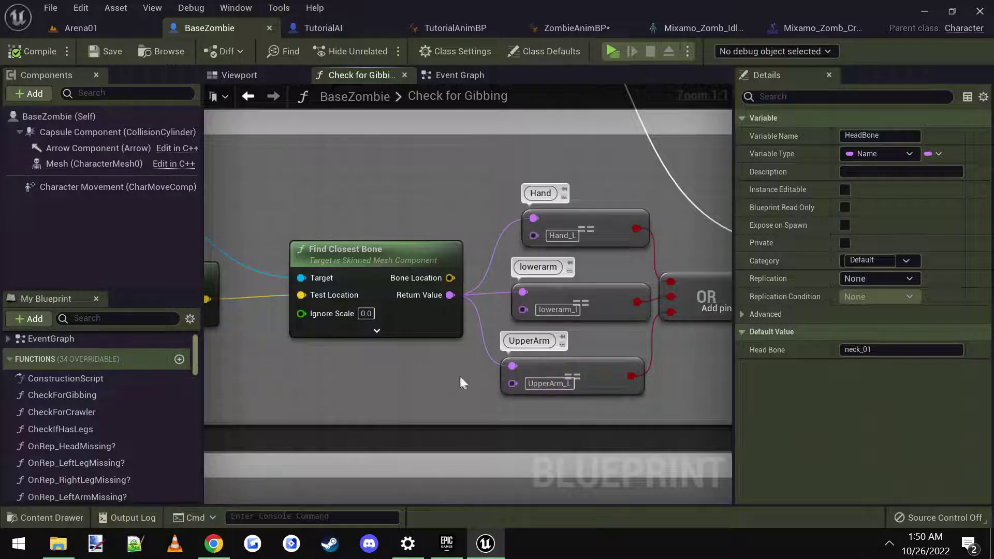
scroll(460, 379, "down", 1)
right_click_drag(437, 390, 370, 333)
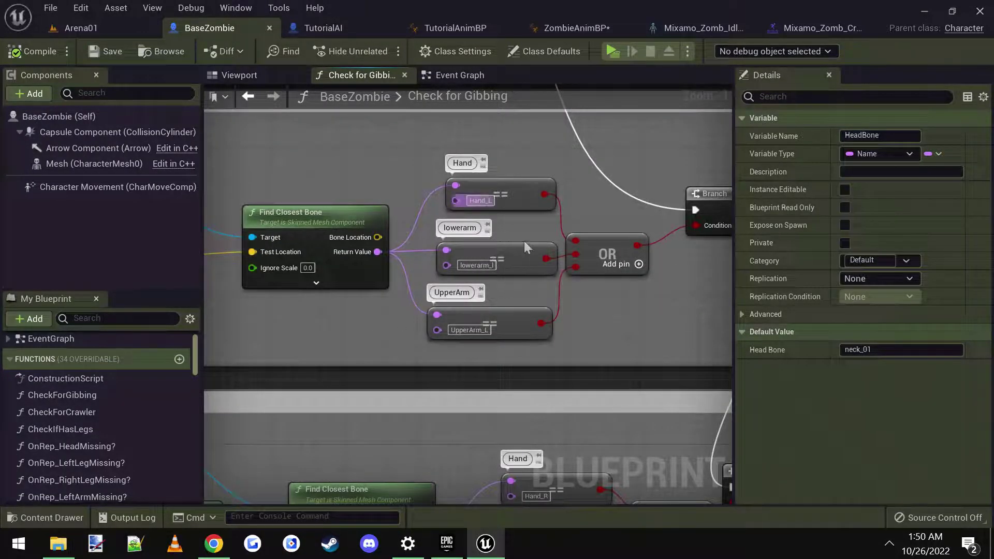
right_click_drag(570, 297, 486, 292)
scroll(560, 290, "down", 2)
right_click_drag(560, 290, 396, 293)
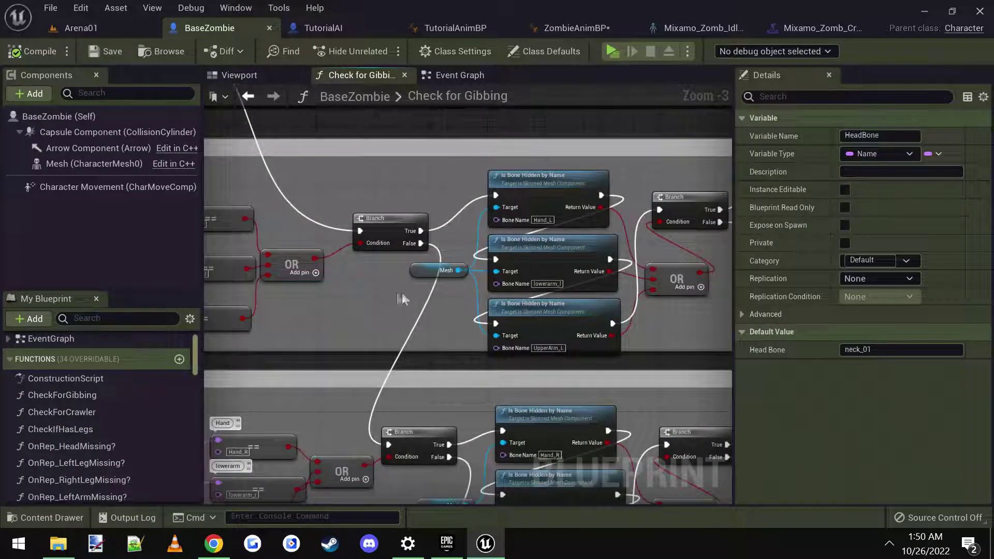
Inspect the LeftArmBone variable at the end of the Left Arm section and its default value in the TutorialAI blueprint
scroll(563, 240, "up", 1)
mouse_move(684, 337)
right_mouse_down()
mouse_move(331, 324)
mouse_move(444, 334)
mouse_move(413, 333)
right_mouse_up()
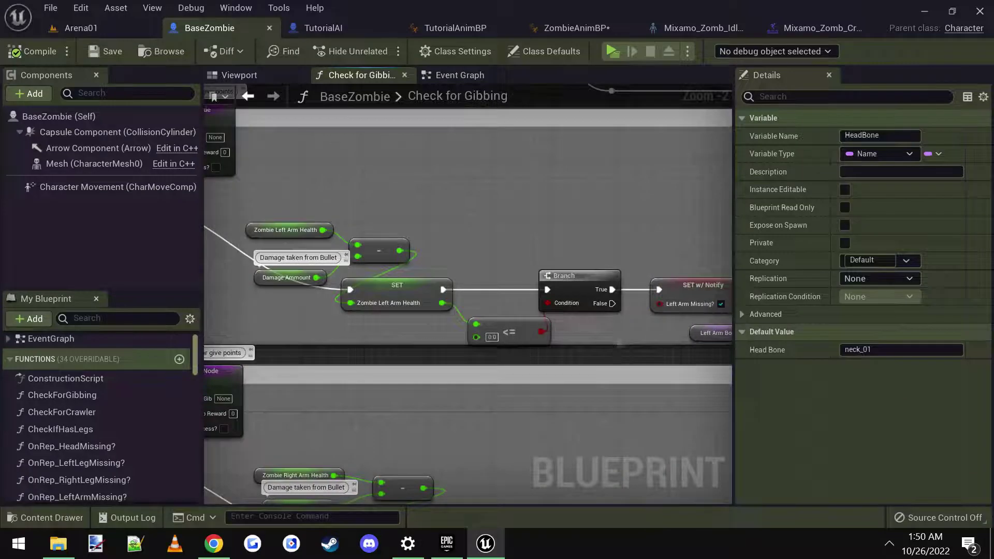
right_click_drag(617, 340, 537, 336)
left_click(535, 325)
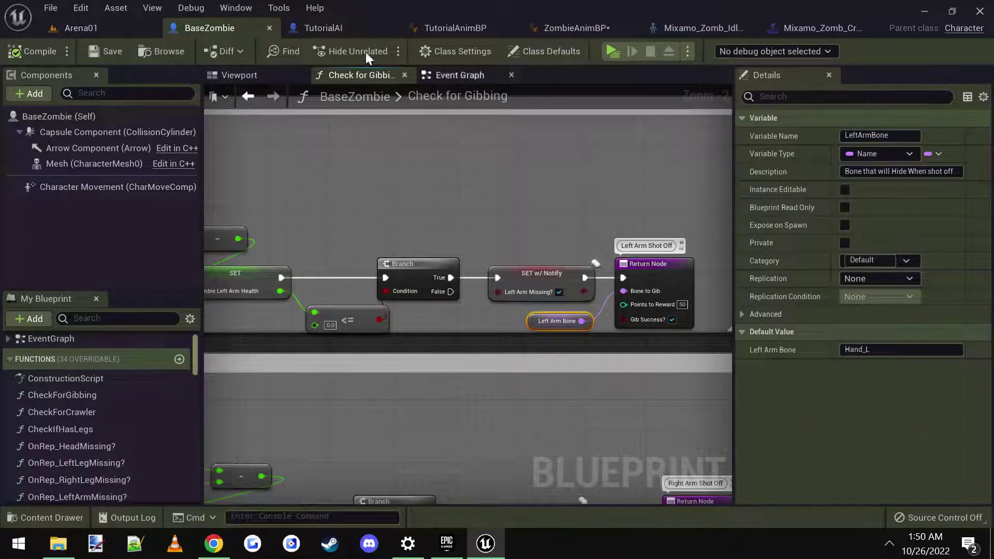
left_click(322, 29)
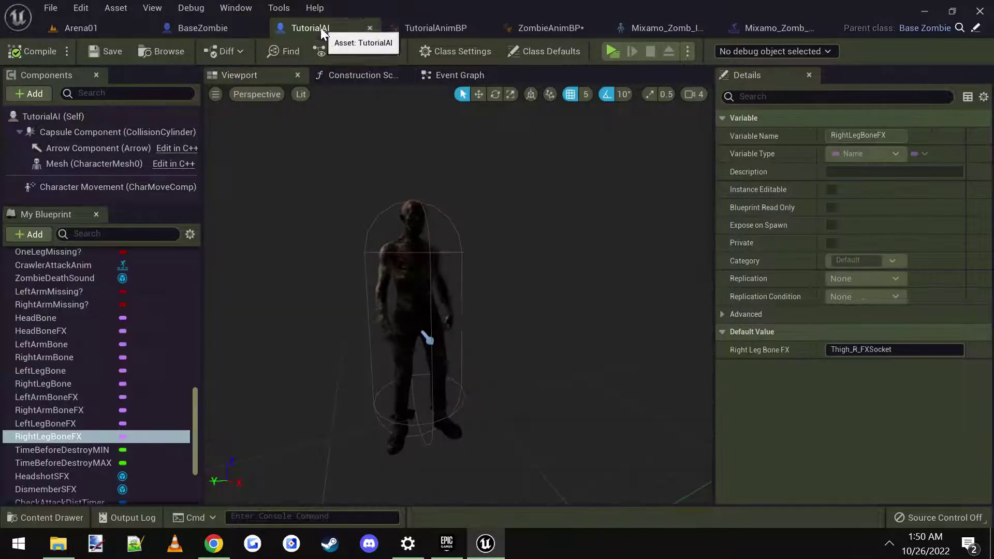
left_click(54, 350)
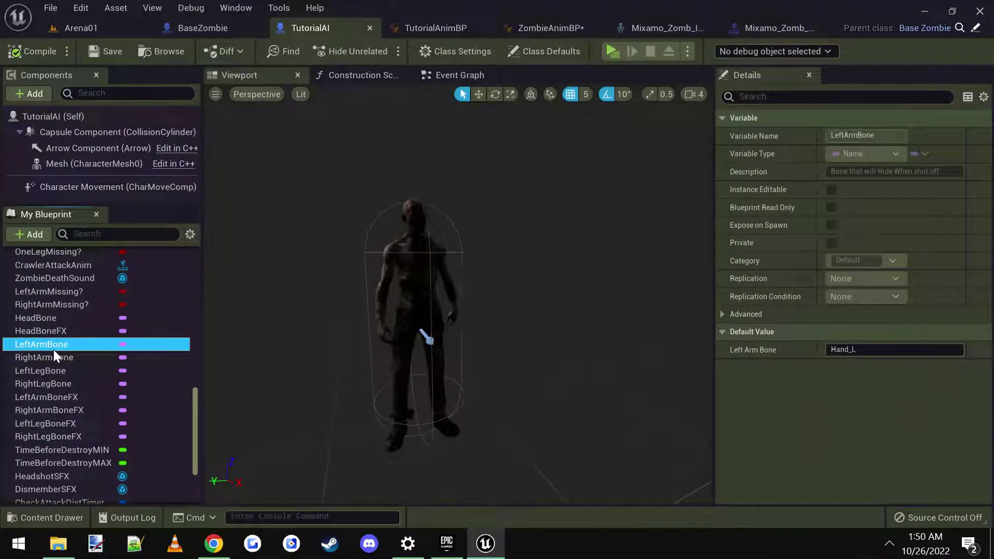
Return to BaseZombie's Check for Gibbing graph and re-examine the hard-coded bone names compared with the Left Arm's Find Closest Bone result
left_click(200, 29)
right_click_drag(356, 277, 697, 330)
right_click_drag(328, 326, 632, 312)
scroll(446, 269, "up", 3)
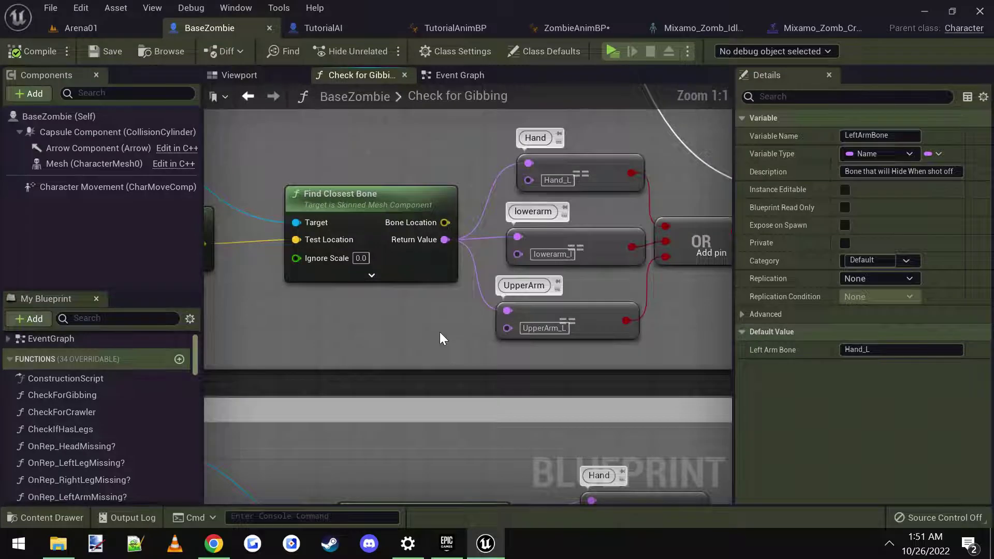
scroll(430, 330, "down", 2)
scroll(414, 333, "up", 1)
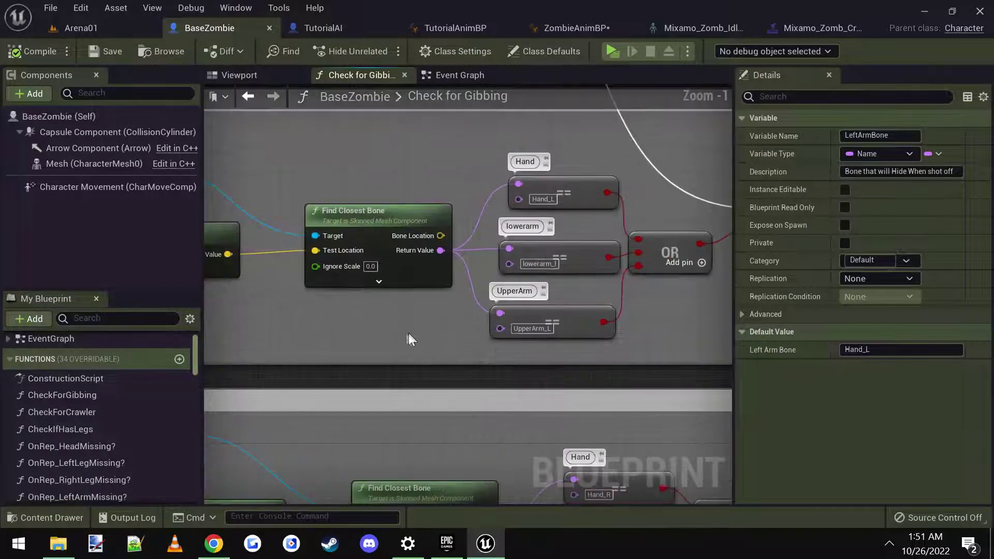
right_click_drag(410, 340, 421, 344)
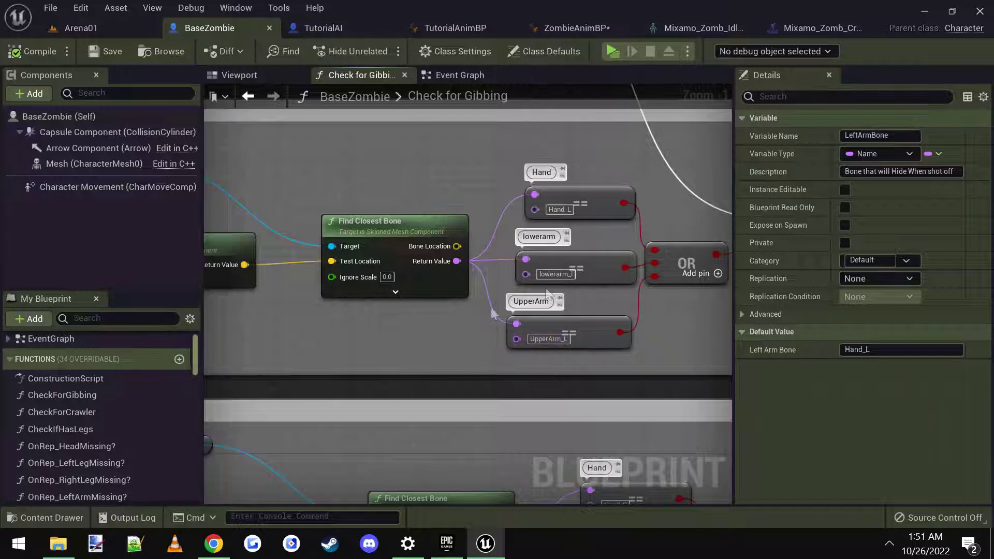
left_click_drag(535, 209, 369, 175)
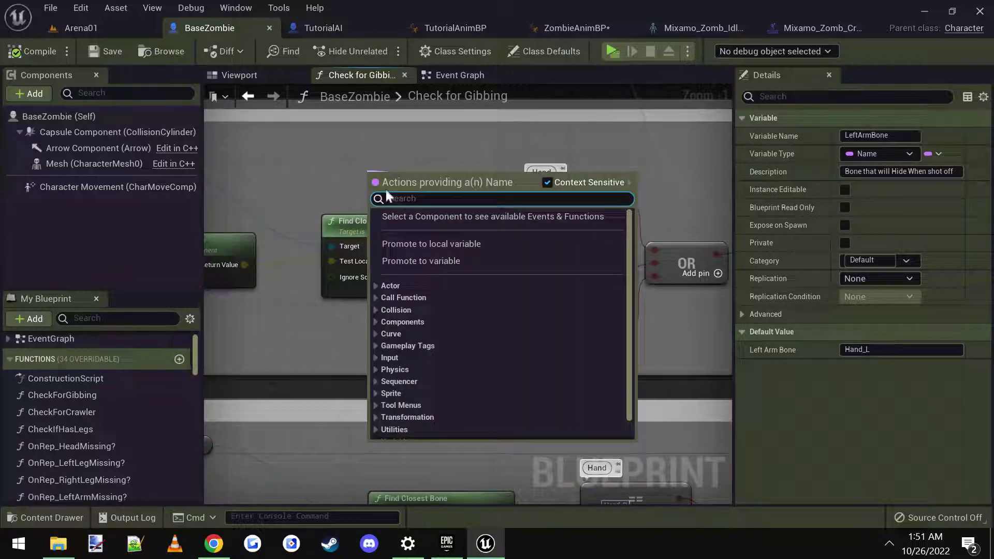
left_click(327, 187)
right_click_drag(375, 178, 384, 196)
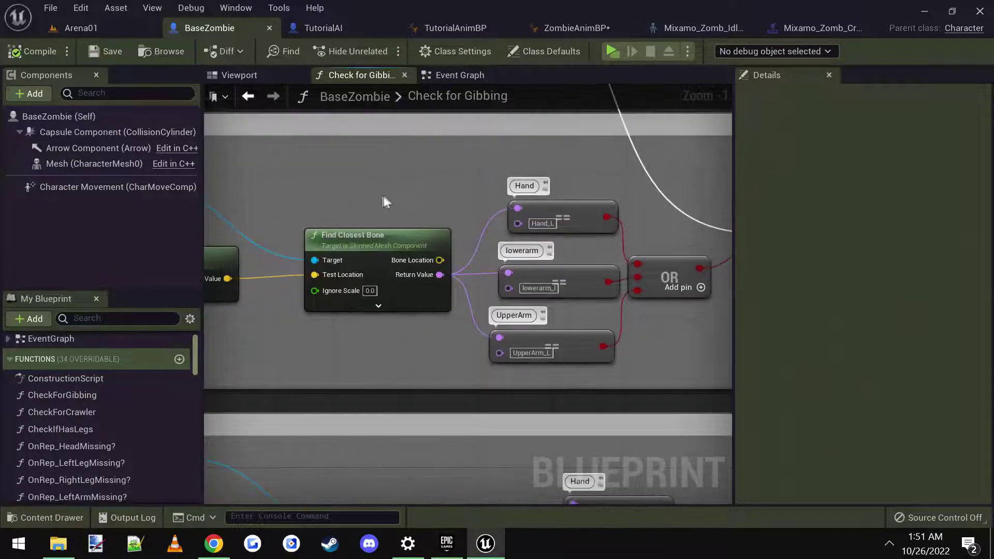
Promote the bone name input of the Left Arm's Hand comparison to a new variable named LeftHandBone
scroll(402, 231, "down", 2)
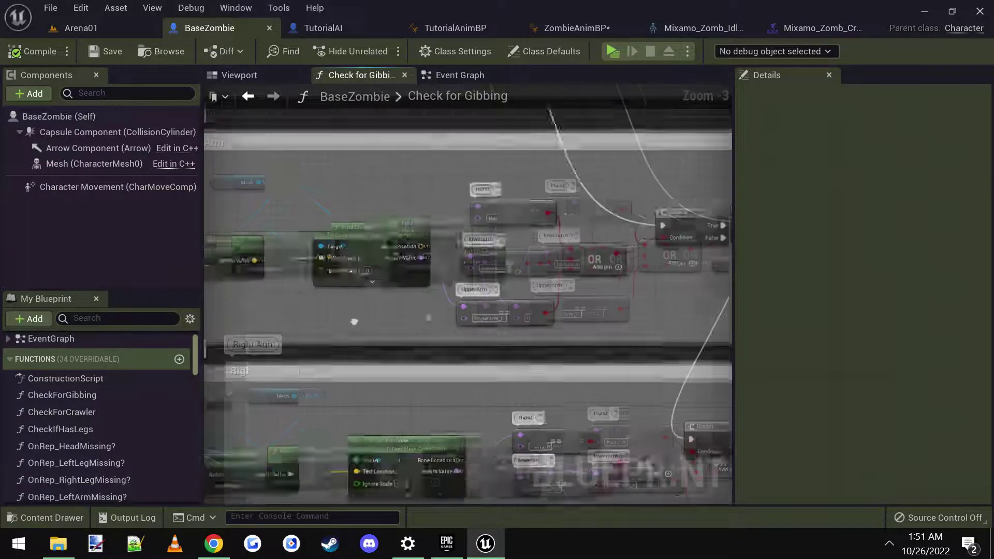
scroll(412, 322, "up", 2)
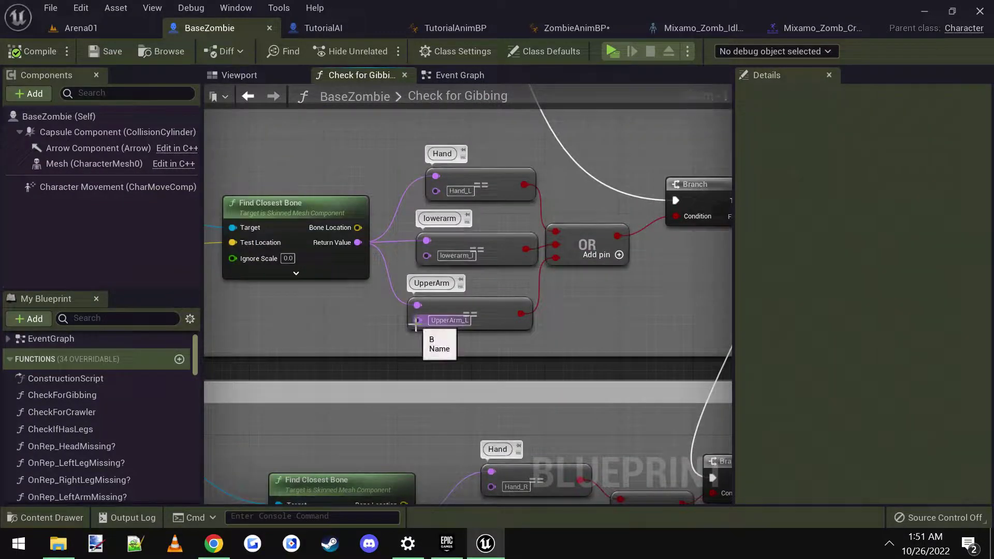
right_click_drag(393, 235, 463, 237)
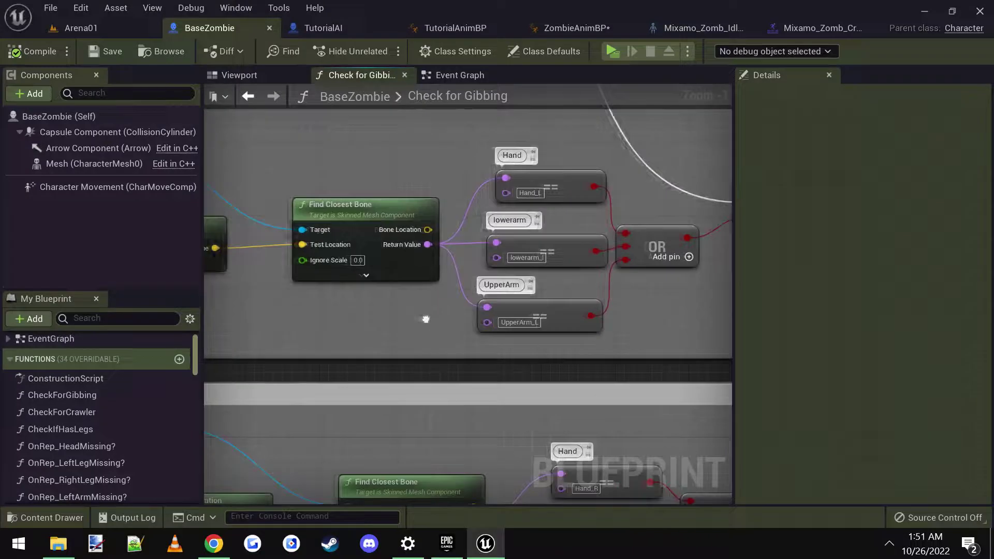
right_click_drag(429, 178, 469, 210)
left_click_drag(547, 225, 379, 177)
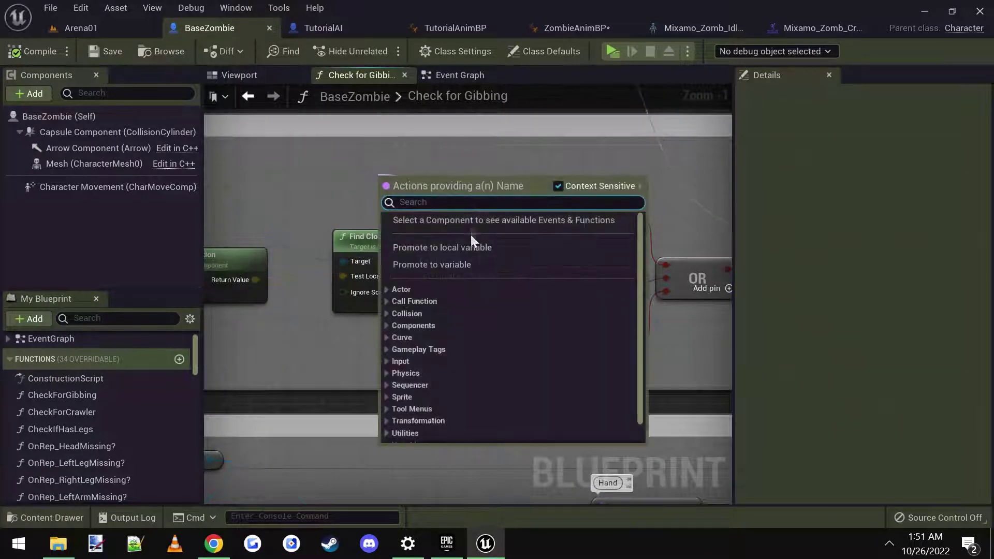
left_click(442, 263)
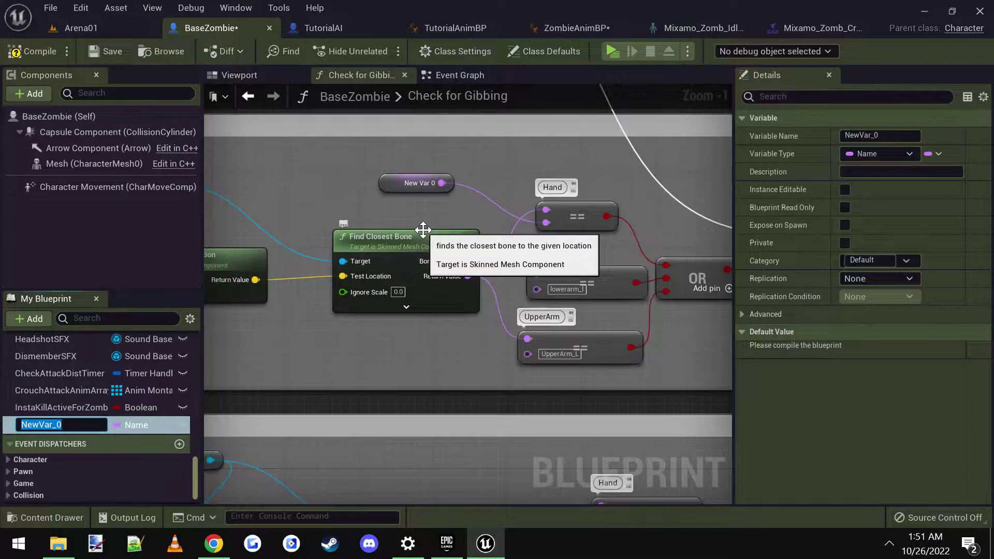
type("LeftHandBone")
key("Return")
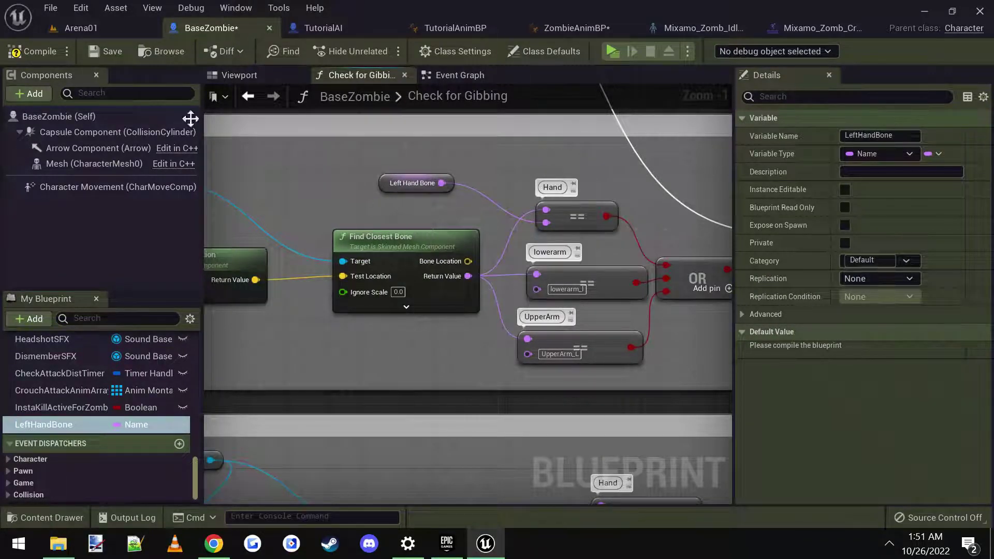
Compile and save BaseZombie, and check the default value of the Left Hand Bone variable
left_click(37, 52)
left_click(98, 51)
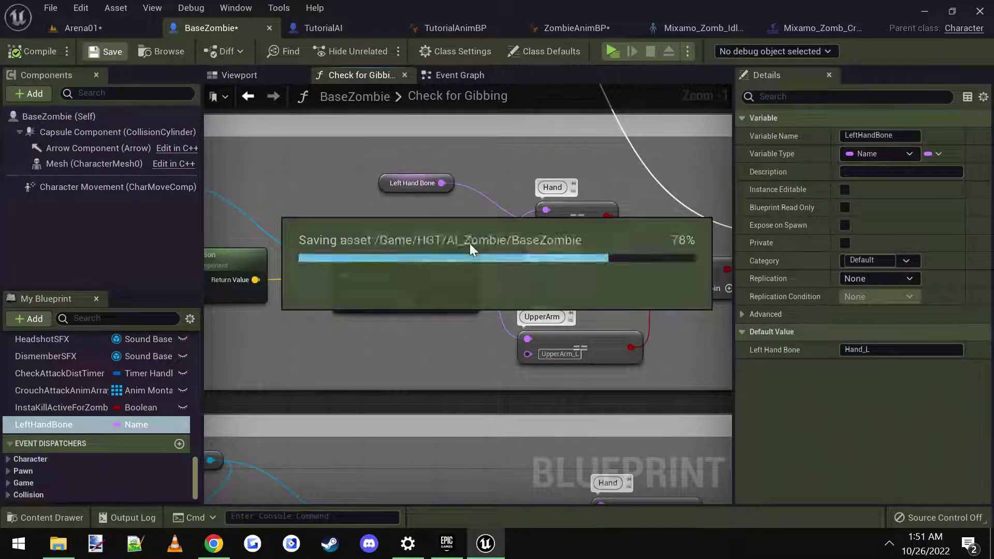
left_click(409, 185)
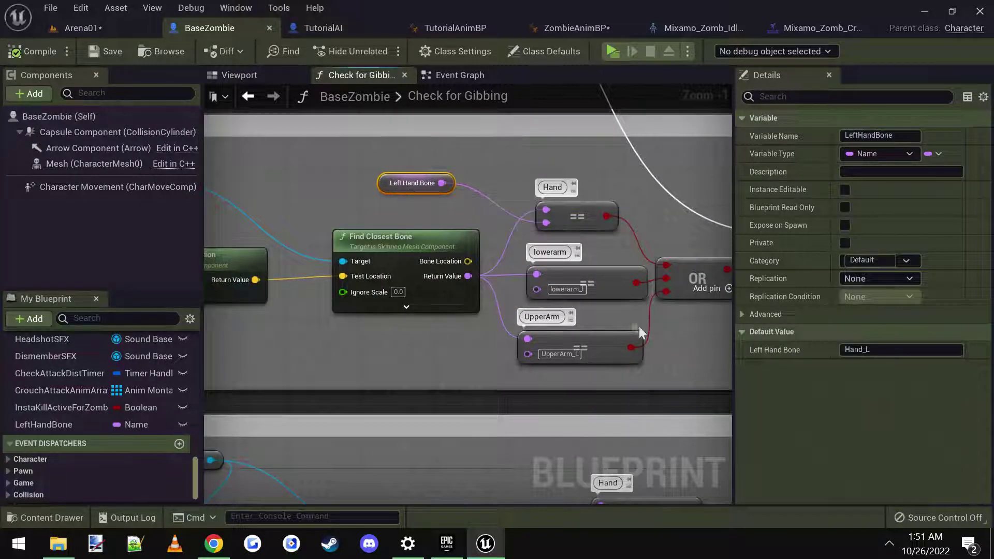
Promote the bone name input of the Left Arm's lowerarm comparison to a new variable named LeftLowerArmBone
right_click_drag(517, 351, 496, 317)
left_click_drag(521, 259, 391, 308)
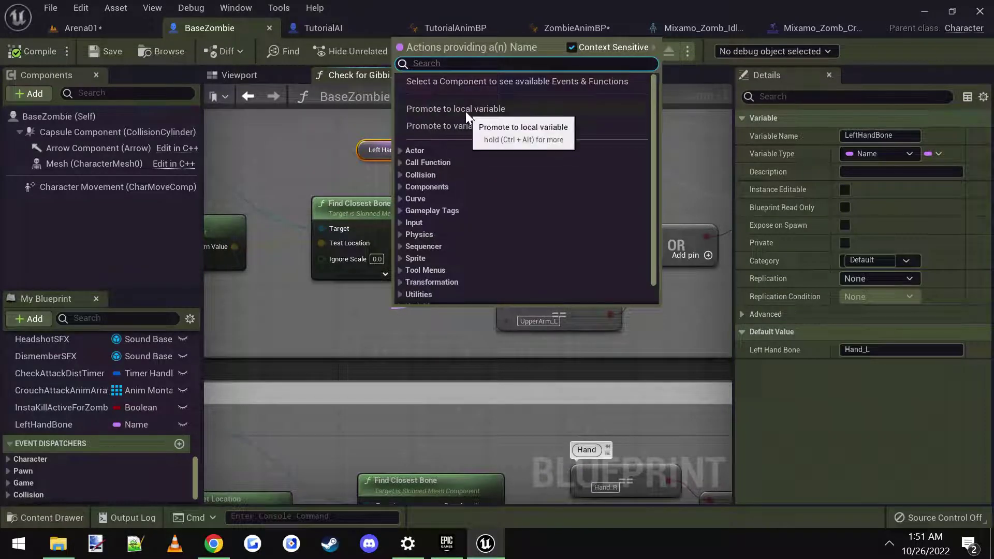
key("Escape")
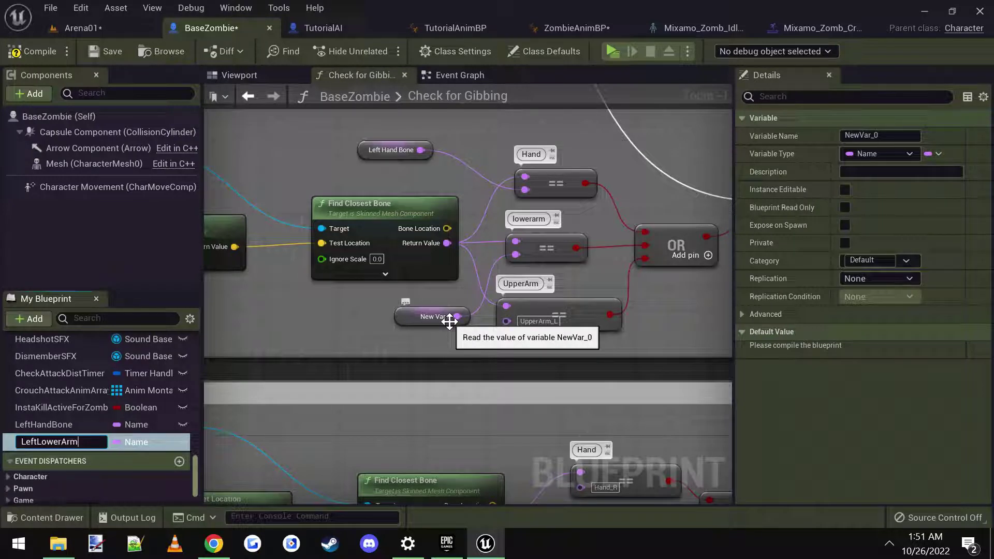
key("Return")
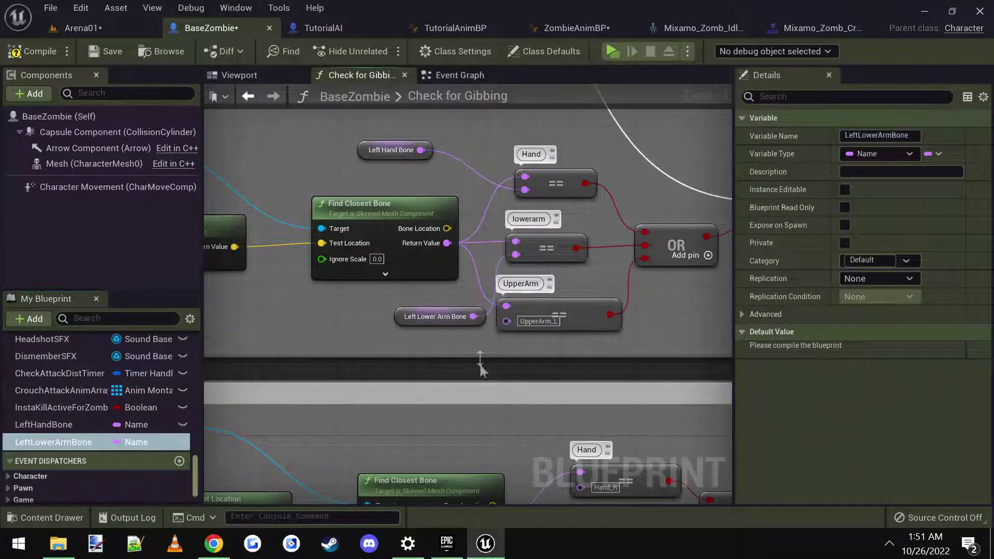
Promote the Left Arm's UpperArm comparison name to a variable named LeftUpperArmBone, and line up its node beneath Left Lower Arm Bone
left_click_drag(436, 307, 432, 346)
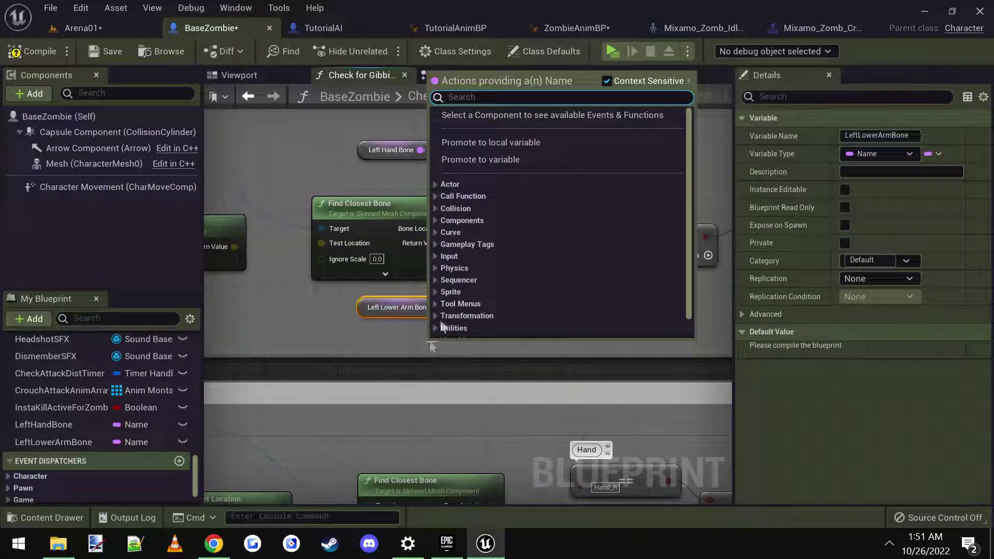
left_click(480, 160)
type("LeftUpper")
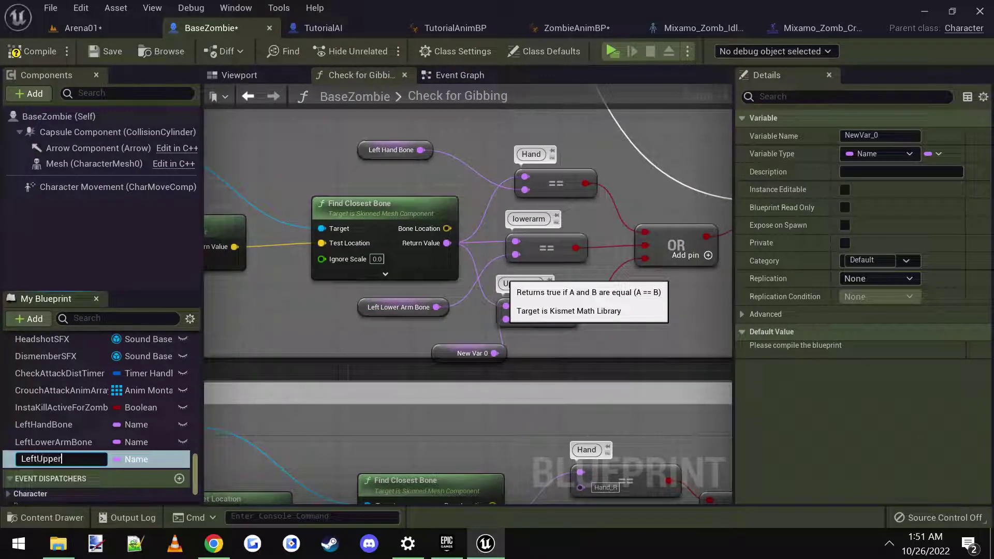
type("ArmBone")
key("Return")
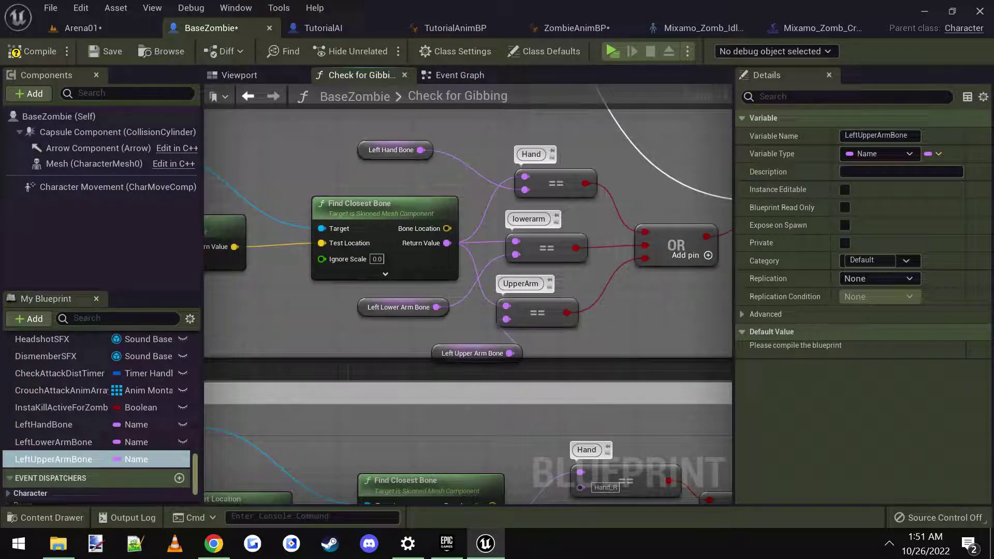
left_click(415, 341)
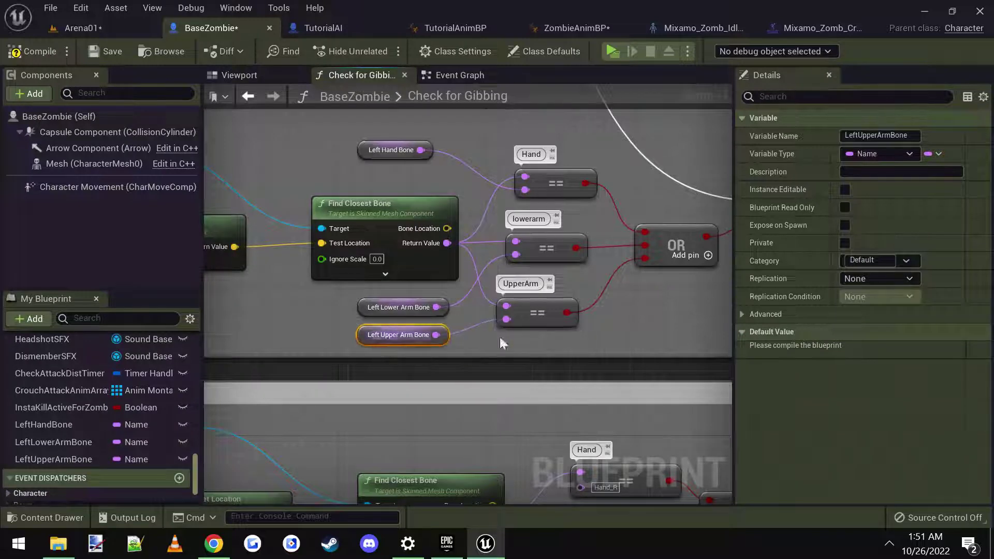
Feed LeftHandBone, LeftLowerArmBone and LeftUpperArmBone into the Bone Name inputs of the Left Arm's three matching Is Bone Hidden by Name nodes
right_click_drag(607, 321, 405, 326)
scroll(539, 300, "down", 2)
right_click_drag(673, 246, 458, 273)
scroll(460, 267, "up", 2)
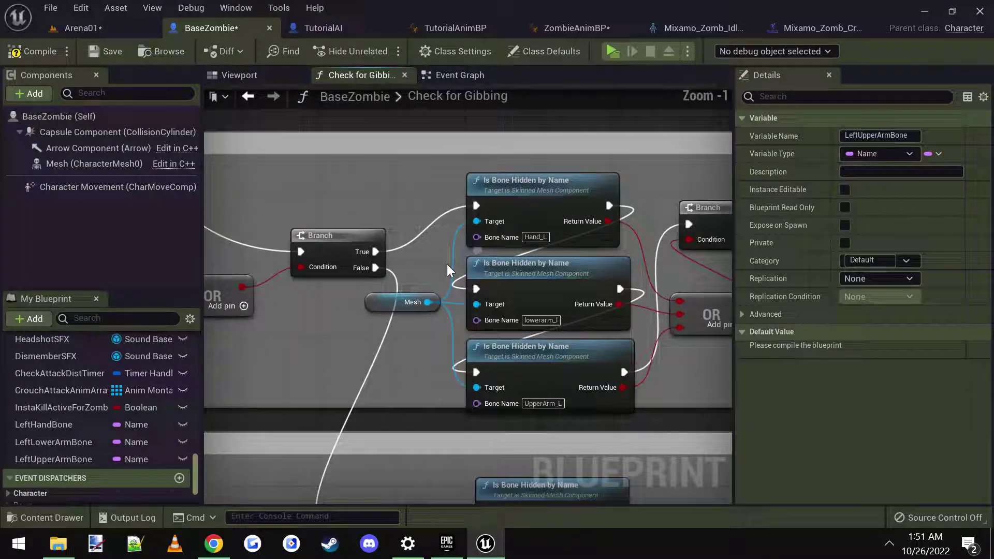
left_click_drag(92, 424, 477, 237)
left_click_drag(414, 226, 409, 202)
left_click_drag(81, 446, 476, 317)
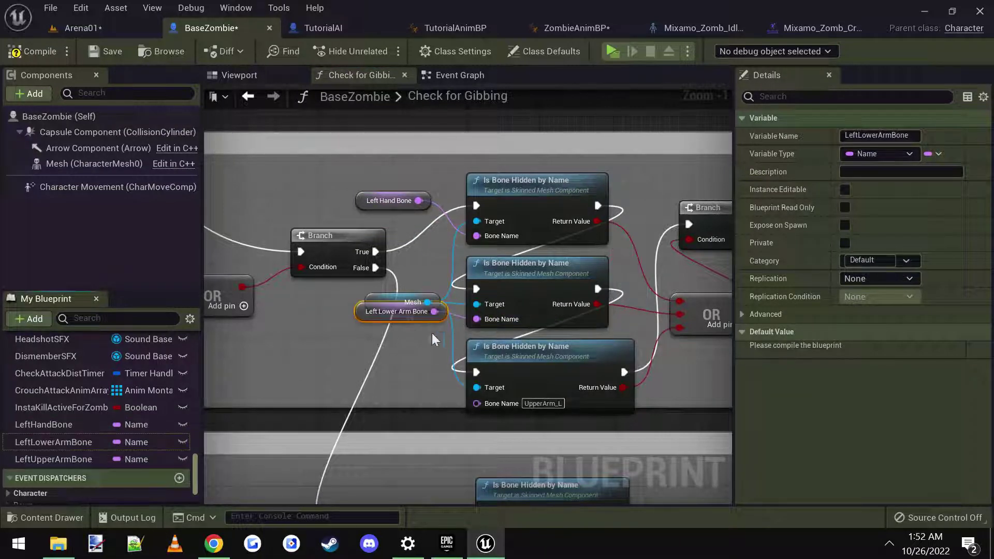
left_click_drag(409, 318, 388, 336)
right_click_drag(405, 386, 389, 325)
left_click_drag(61, 461, 465, 346)
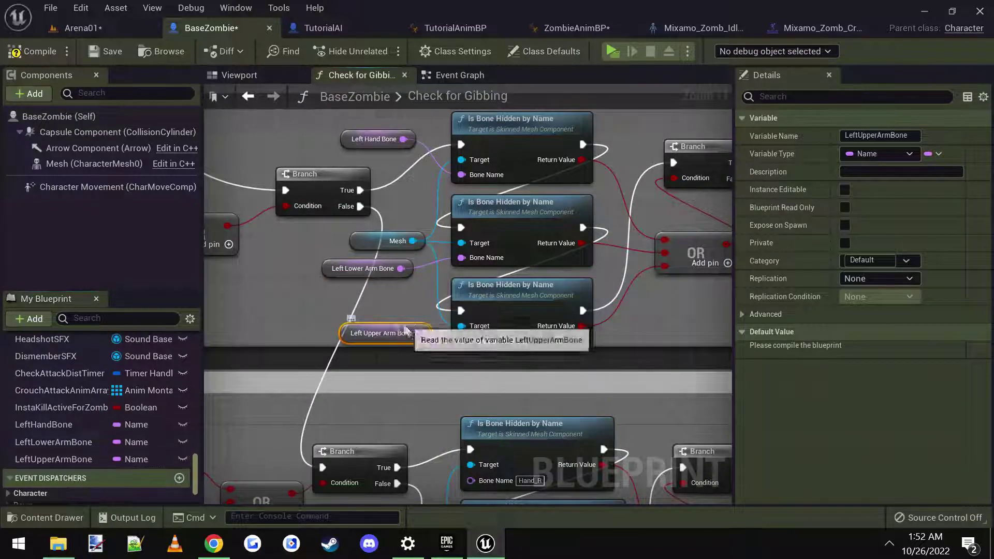
Review the remaining Left Arm nodes through to the return node, and compile and save BaseZombie
scroll(412, 308, "down", 4)
scroll(493, 278, "up", 2)
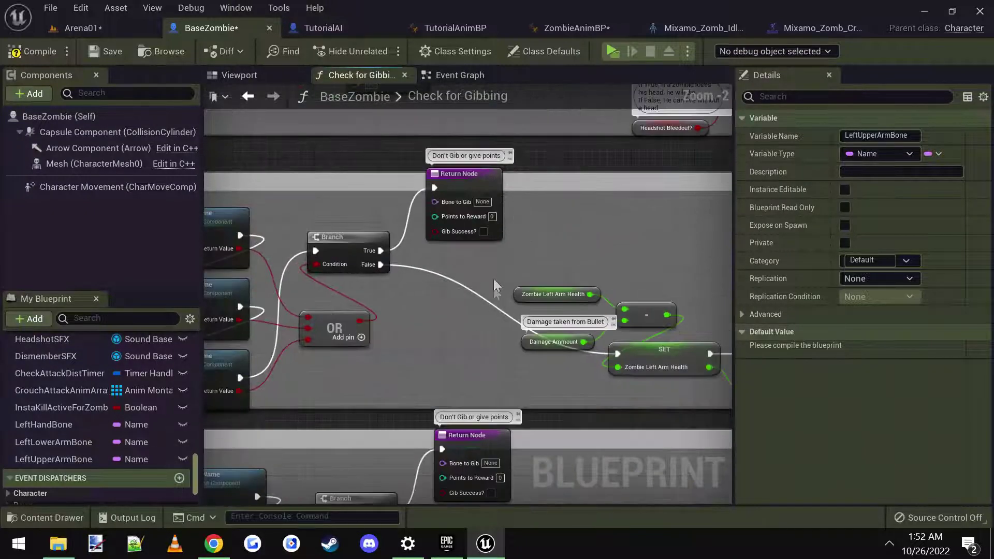
right_click_drag(493, 279, 205, 207)
right_click_drag(638, 282, 495, 278)
scroll(505, 326, "down", 1)
right_click_drag(506, 333, 730, 341)
right_click_drag(414, 339, 728, 328)
right_click_drag(520, 320, 595, 338)
left_click(29, 51)
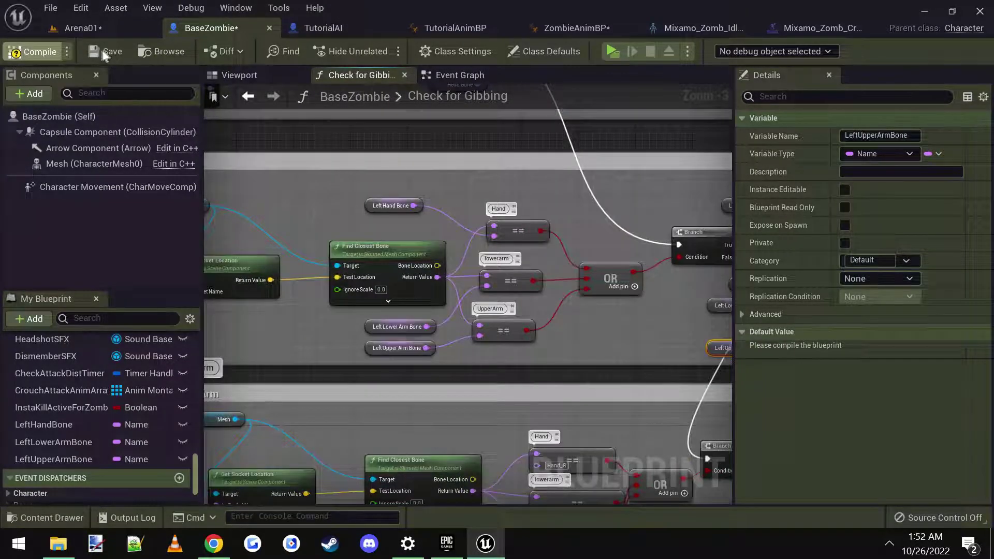
left_click(95, 51)
Look over the Right Arm, Left Leg and Right Leg sections, which use the same bone comparison layout
scroll(366, 318, "down", 2)
right_click_drag(436, 400, 446, 286)
right_click_drag(424, 352, 429, 226)
right_click_drag(424, 379, 414, 251)
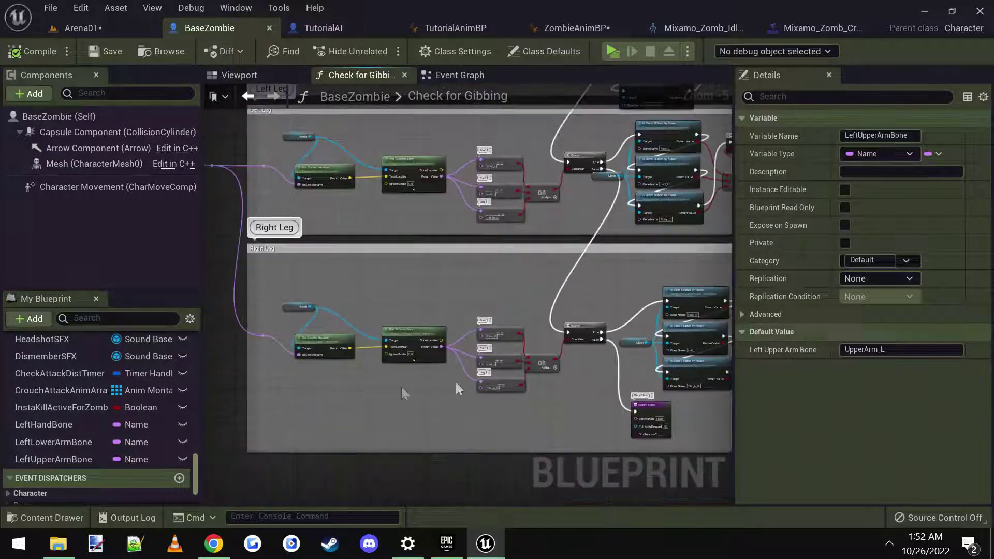
Examine the Right Leg section's bone comparisons and hidden-bone checks in Check for Gibbing, and return to the Left Arm section
right_click_drag(485, 310, 401, 263)
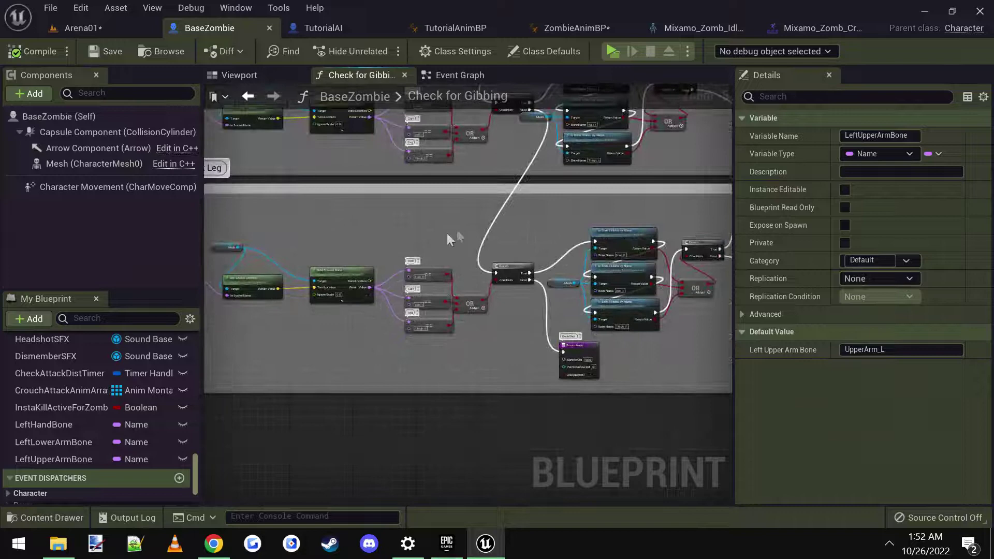
scroll(592, 301, "up", 2)
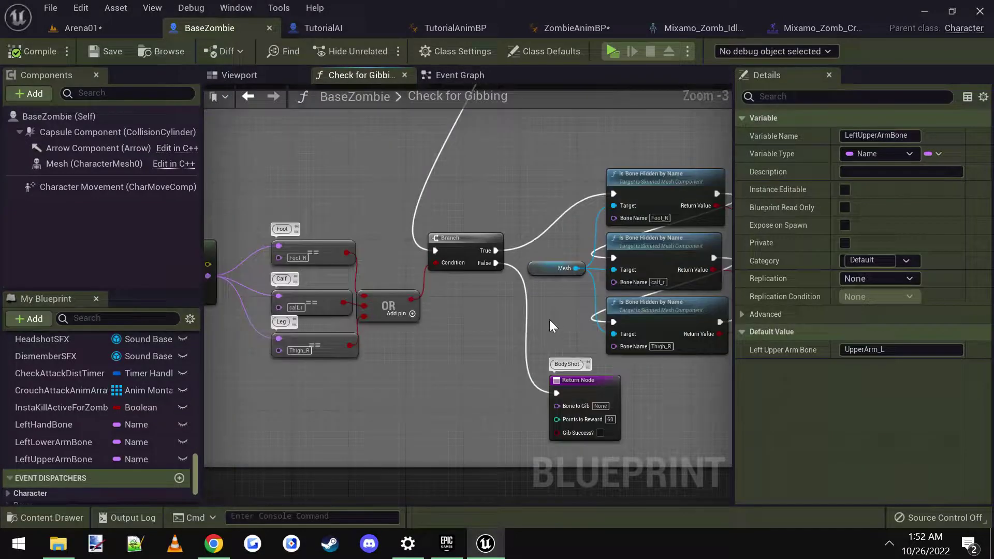
right_click_drag(564, 318, 549, 390)
scroll(548, 389, "down", 2)
scroll(400, 191, "up", 3)
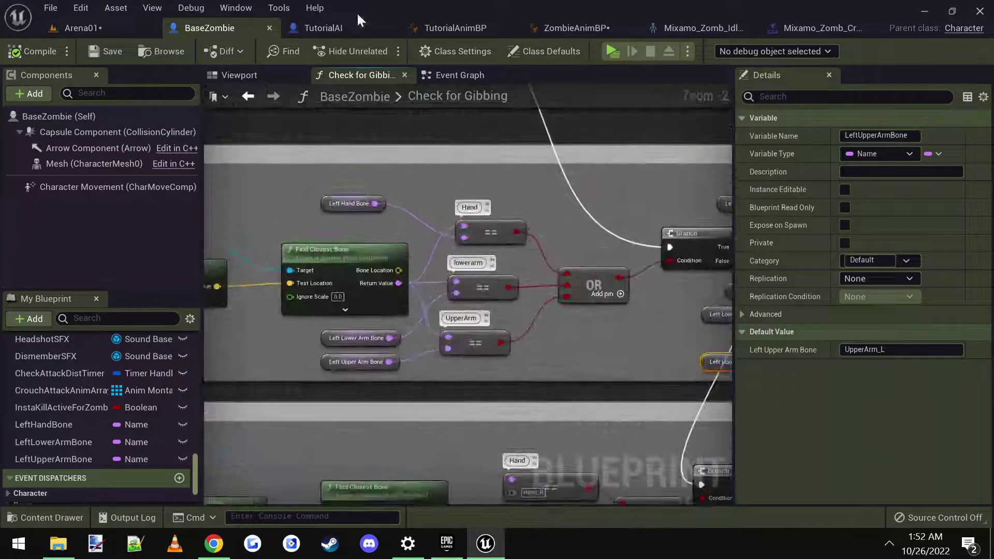
Switch to the TutorialAI blueprint and select its inherited LeftHandBone variable
left_click(312, 26)
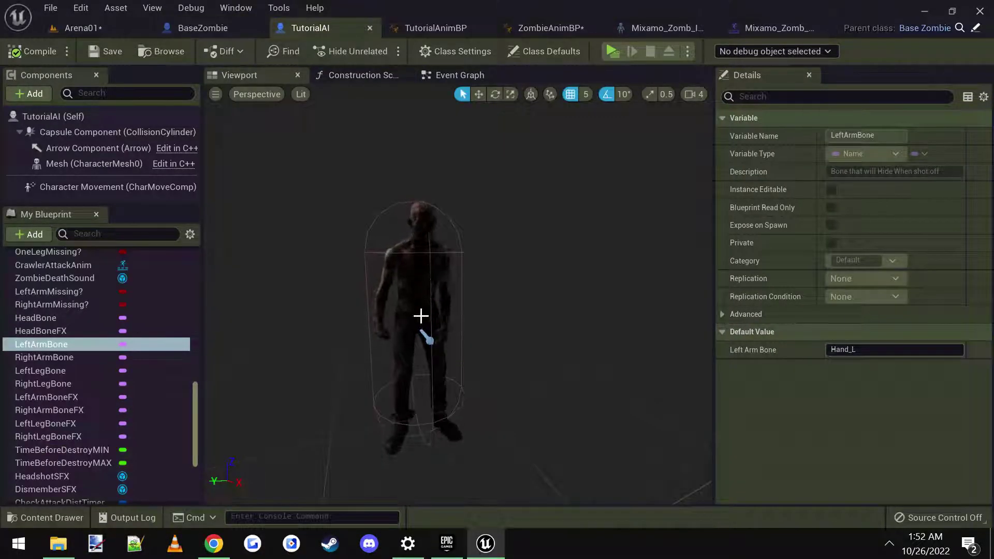
scroll(76, 443, "down", 5)
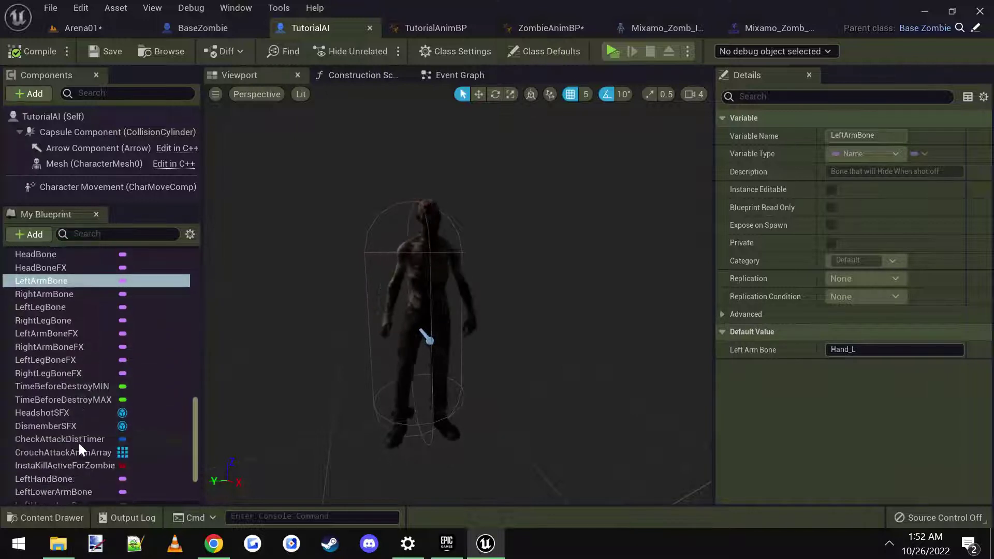
left_click(57, 459)
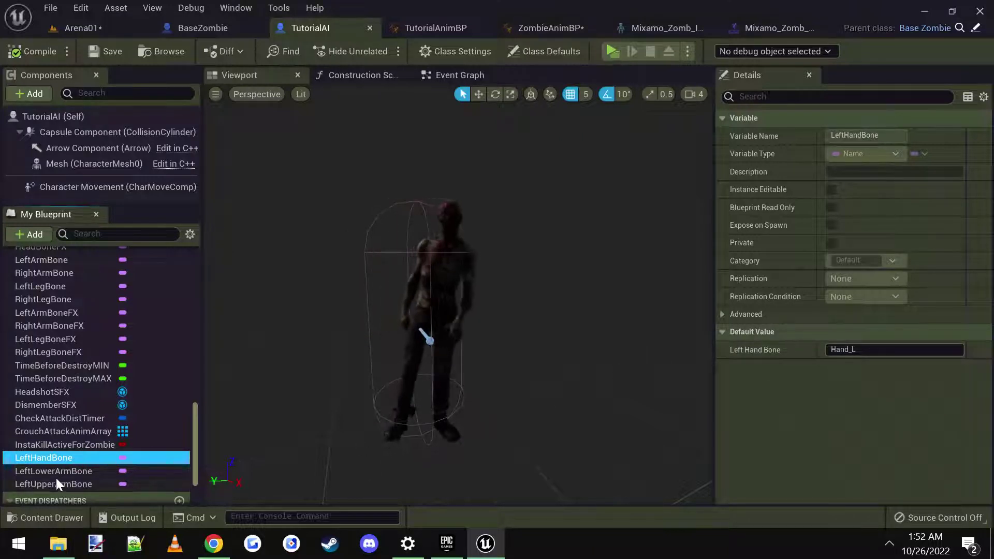
scroll(55, 476, "up", 3)
scroll(85, 362, "down", 2)
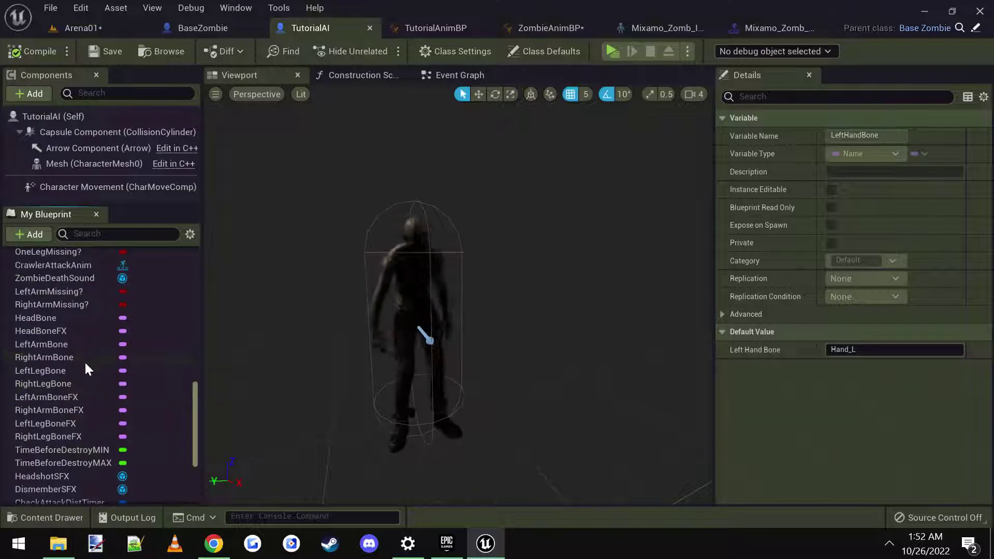
Copy the LeftHand bone name from the Mixamo_Zomb_Idle skeleton and set it as LeftHandBone's default value in TutorialAI
left_click(653, 30)
scroll(110, 311, "down", 5)
scroll(136, 357, "up", 10)
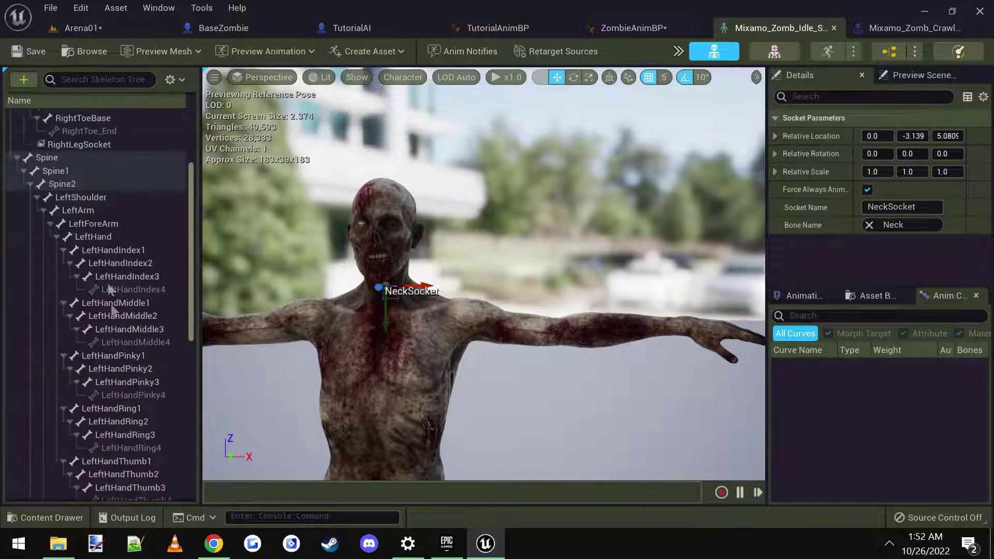
left_click(91, 237)
right_click_drag(211, 253, 215, 263)
right_click(88, 237)
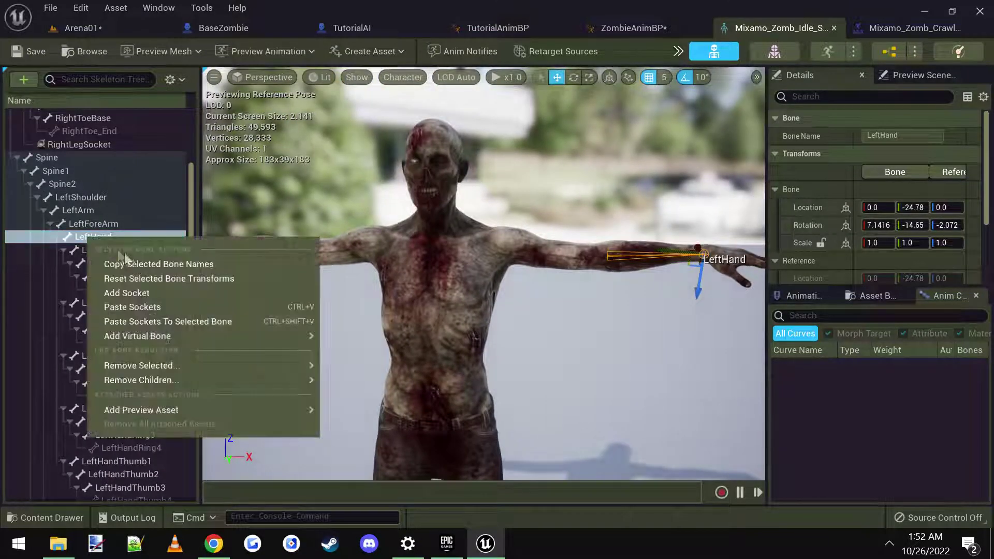
left_click(148, 262)
left_click(353, 29)
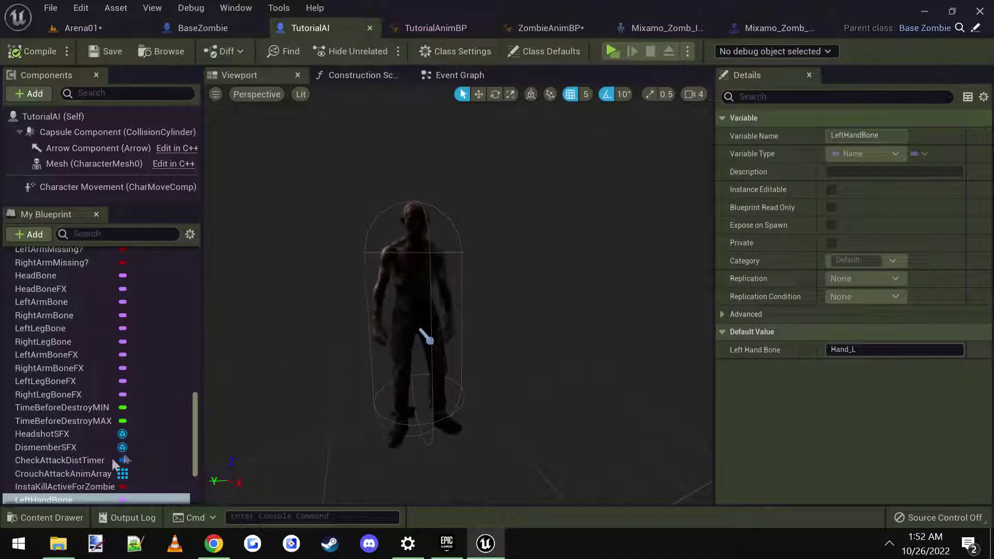
scroll(63, 451, "down", 3)
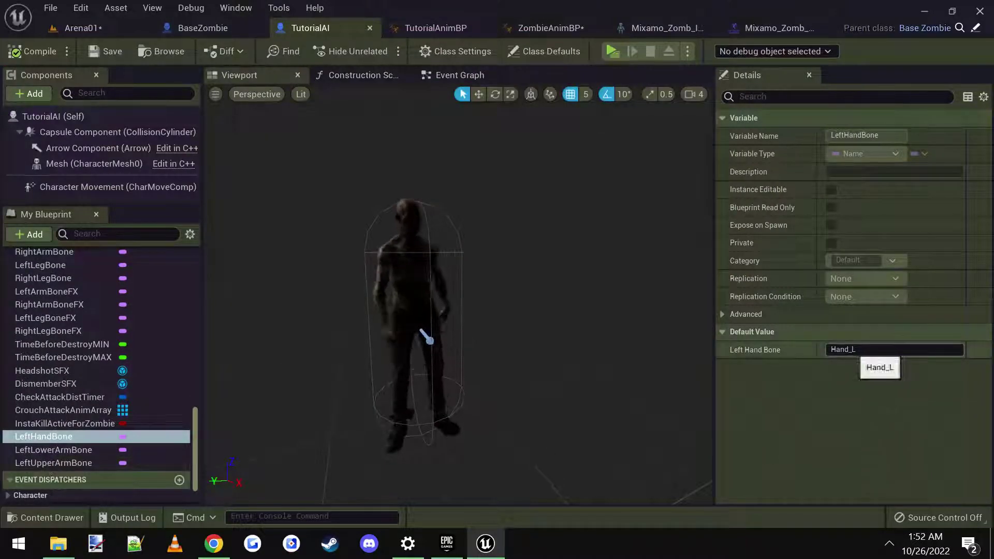
left_click(880, 350)
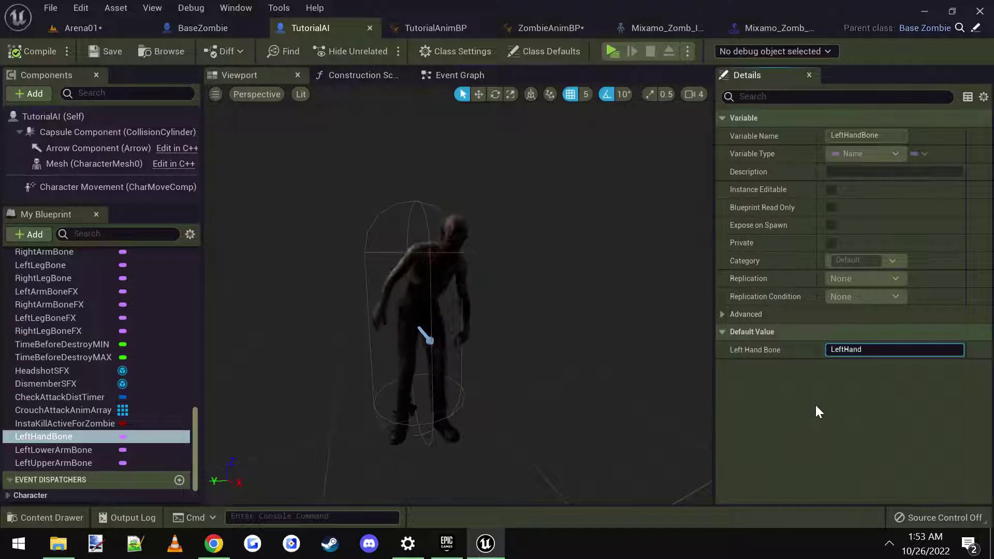
Set TutorialAI's LeftLowerArmBone default to LeftForeArm, copied from the Mixamo skeleton, closing the crawl attack montage editor along the way
left_click(50, 451)
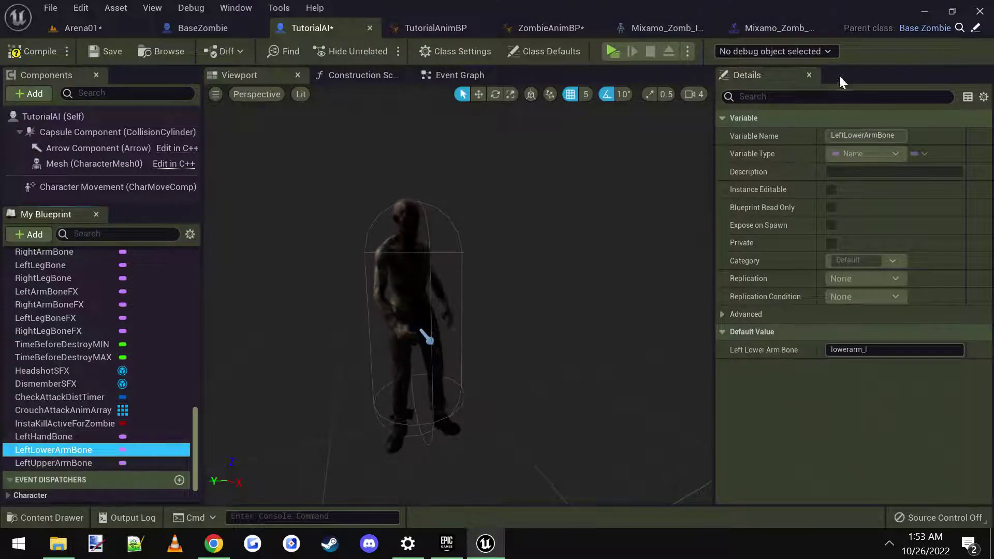
left_click(765, 31)
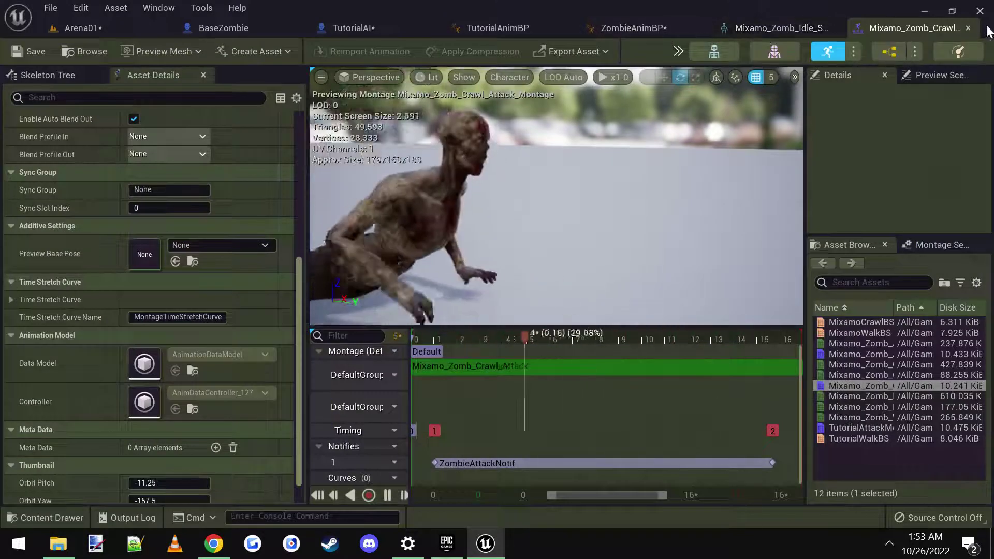
left_click(968, 29)
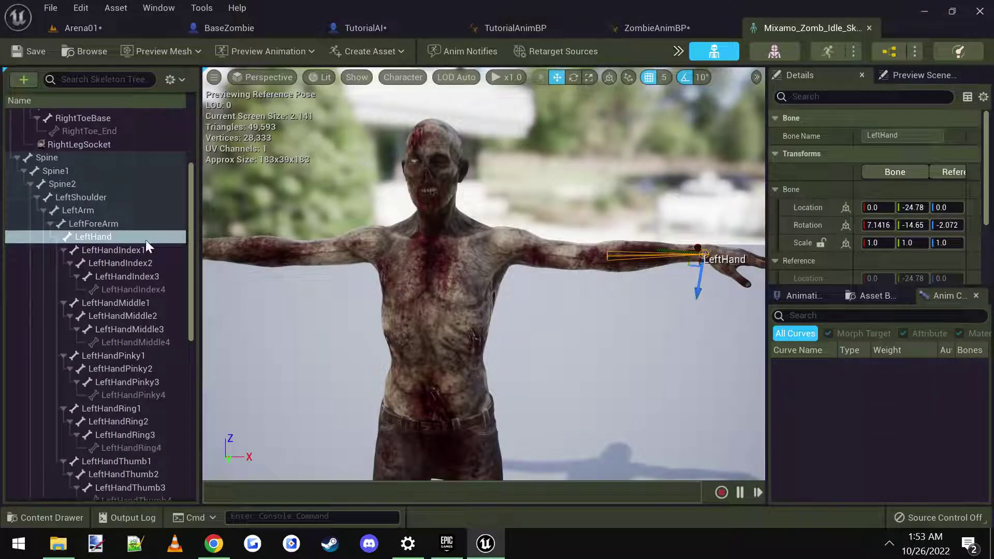
left_click(106, 225)
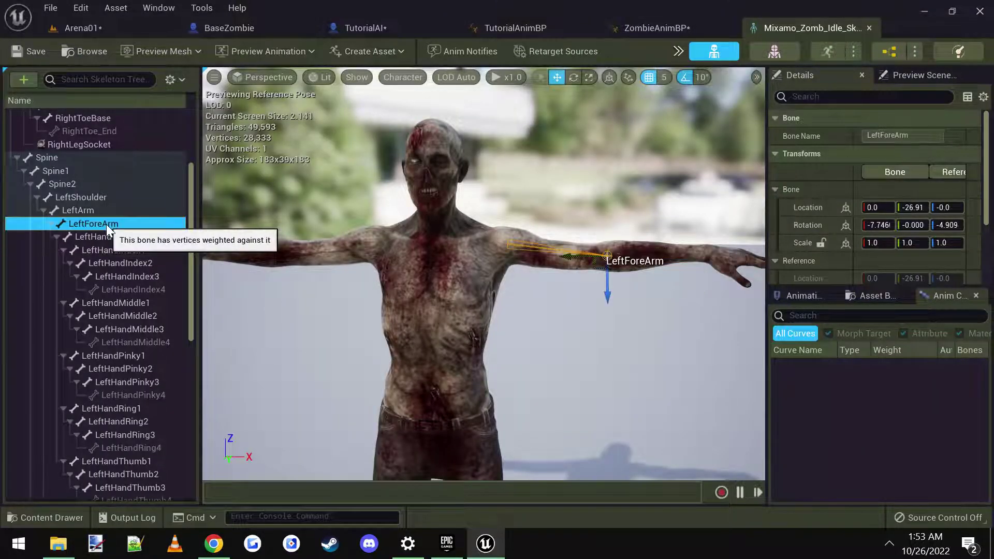
right_click(98, 225)
left_click(153, 247)
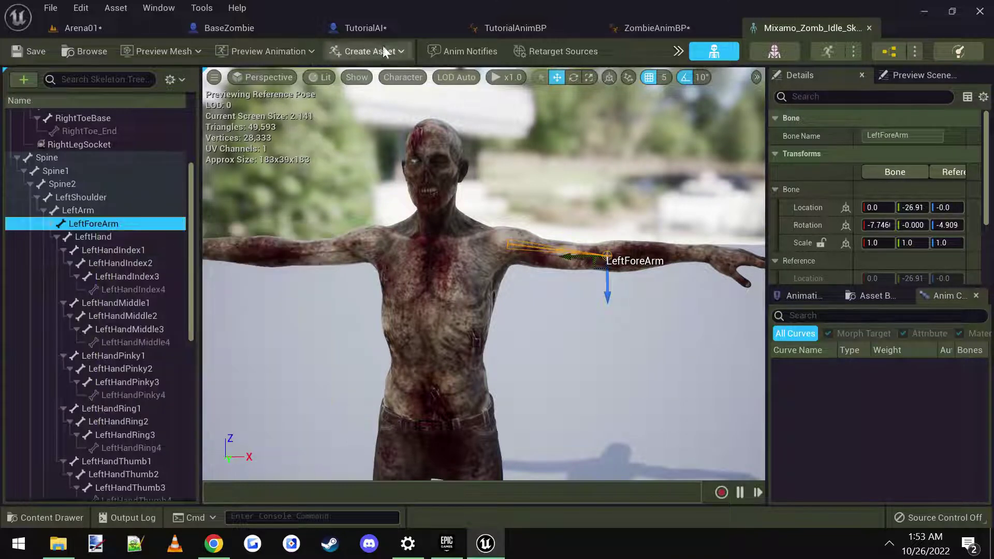
left_click(371, 26)
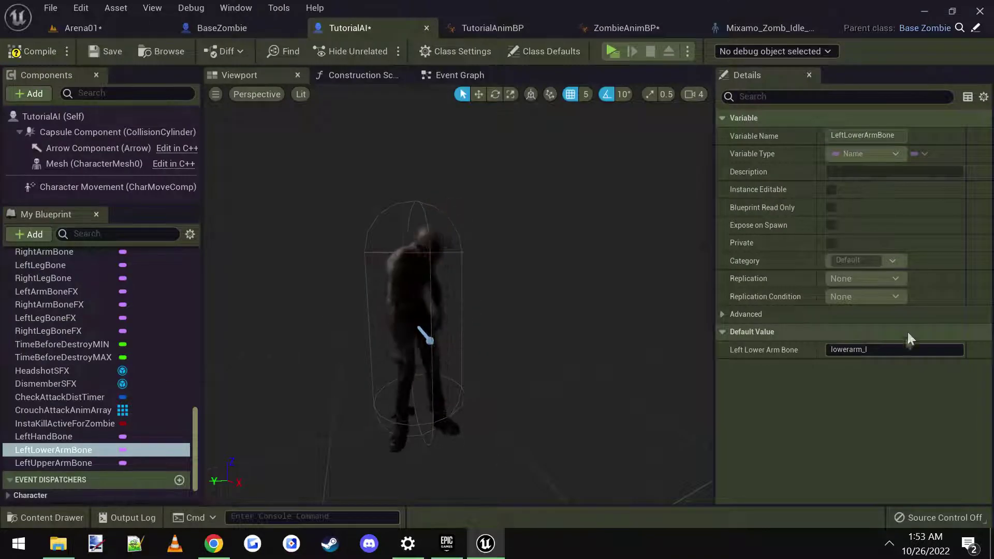
left_click(880, 350)
key("ctrl+v")
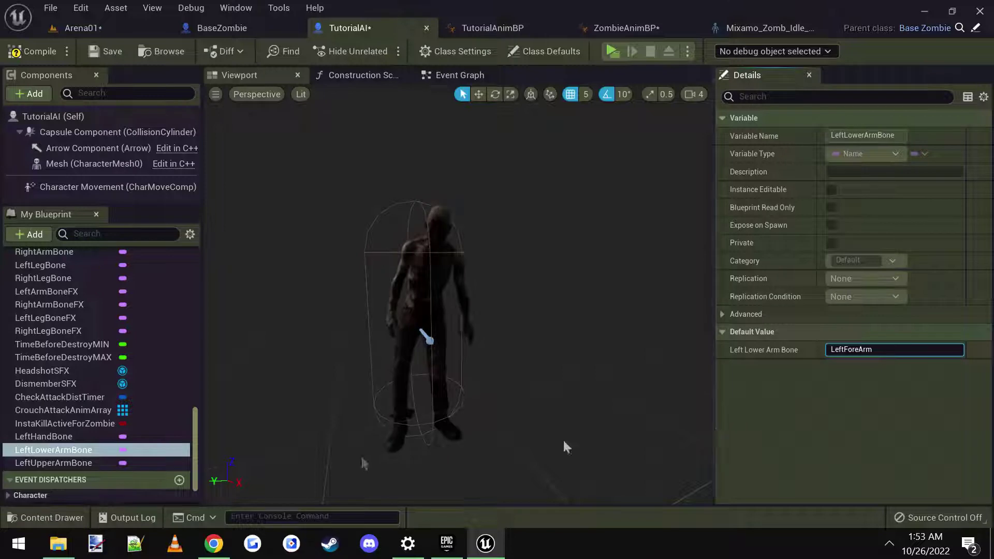
Set TutorialAI's LeftUpperArmBone default to LeftArm, copied from the Mixamo skeleton, and compile and save the blueprint
left_click(69, 462)
left_click(766, 28)
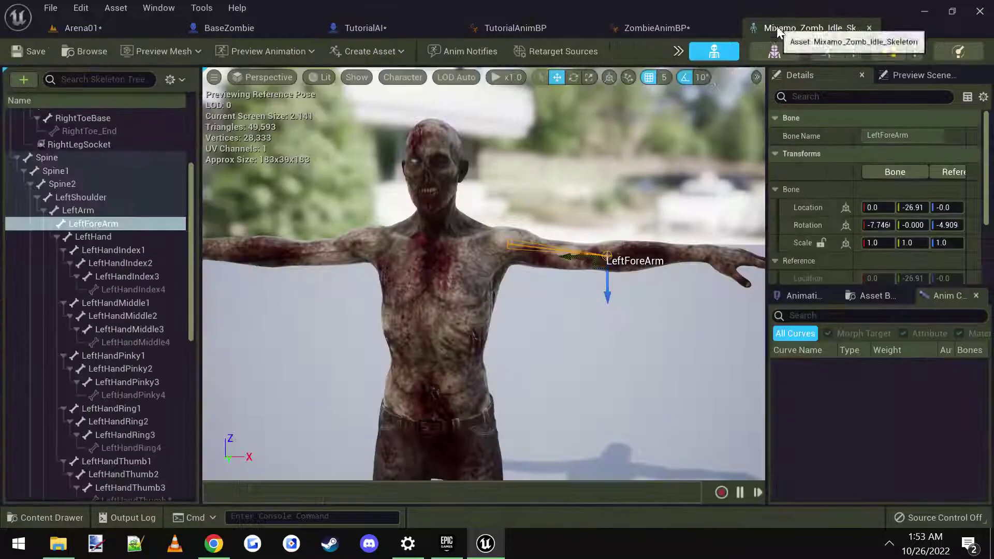
left_click(85, 211)
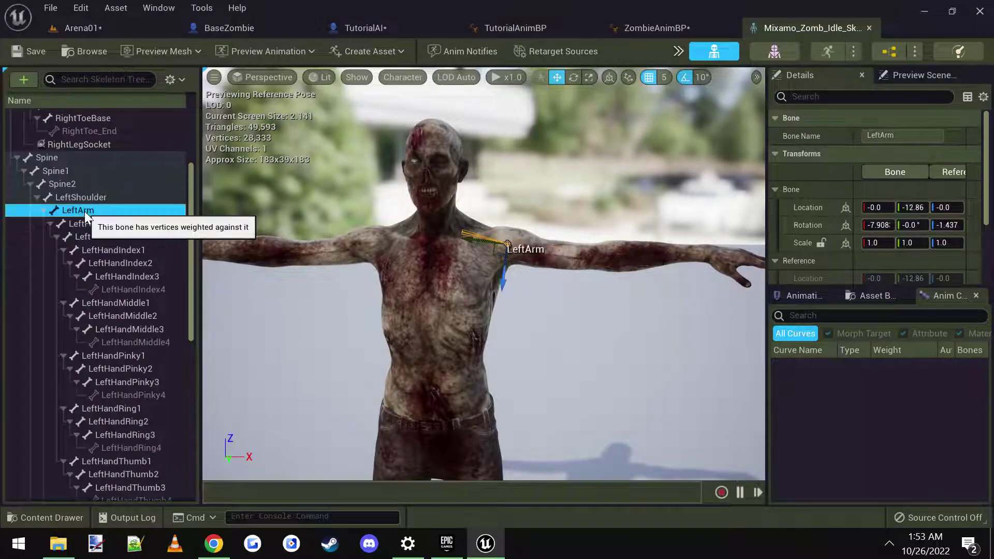
right_click(88, 215)
left_click(156, 234)
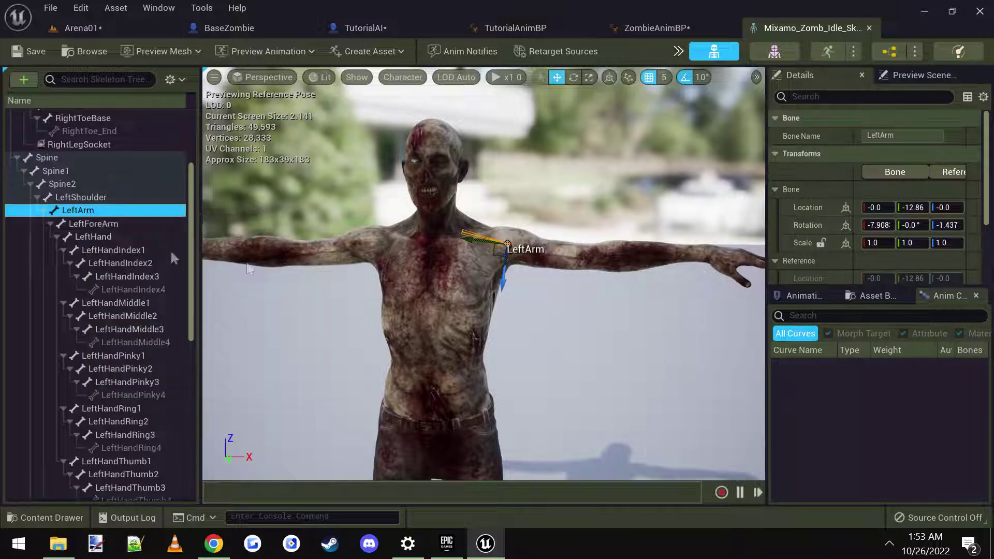
left_click(380, 30)
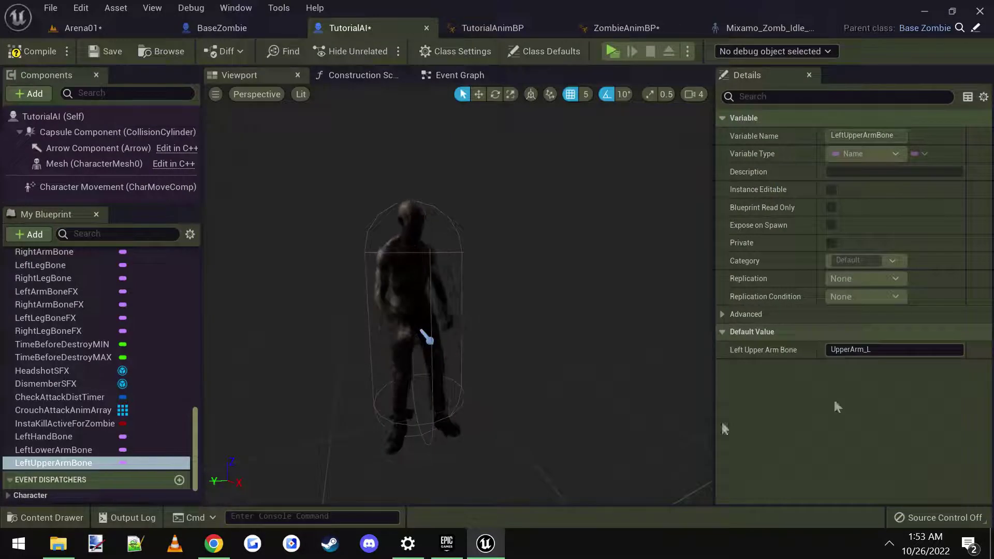
left_click(893, 350)
key("ctrl+v")
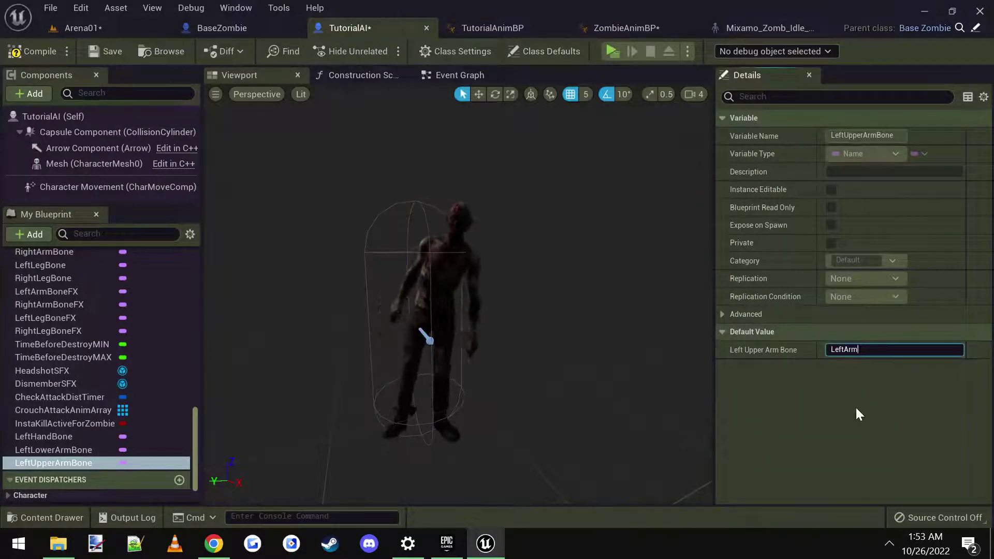
left_click(32, 50)
left_click(107, 51)
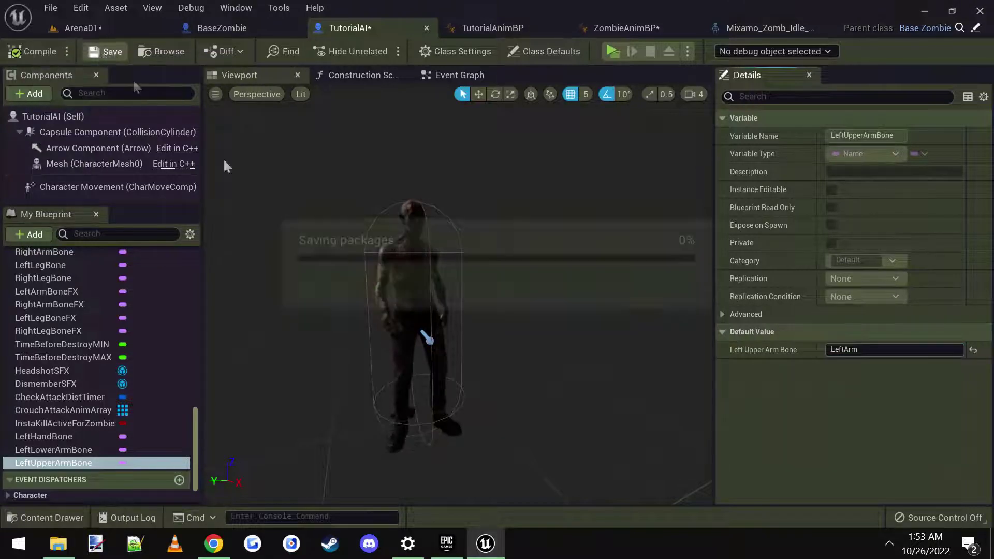
Check the default values of TutorialAI's three left arm bone variables and its existing limb and head bone variables
left_click(57, 437)
left_click(61, 450)
left_click(55, 462)
left_click(58, 436)
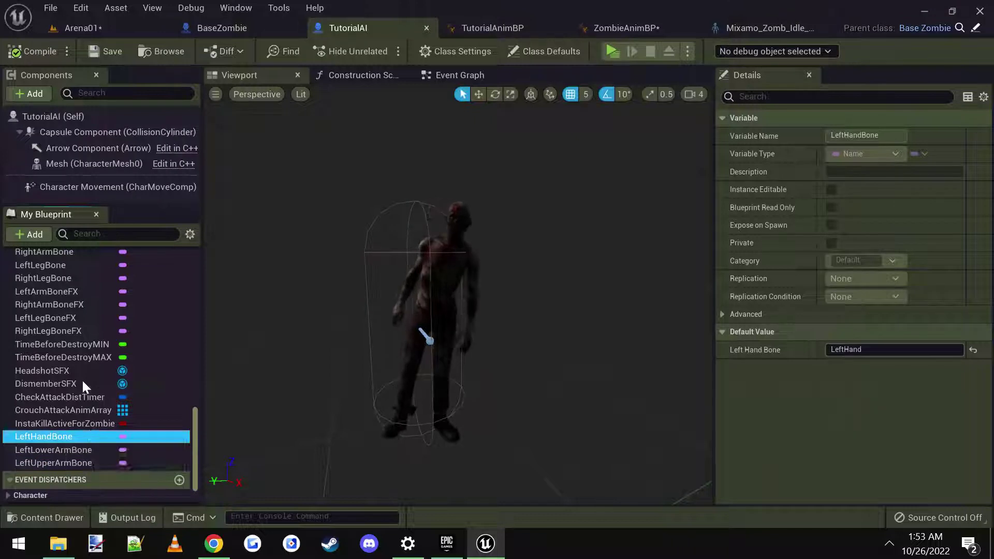
scroll(77, 370, "up", 3)
left_click(59, 363)
left_click(54, 349)
left_click(58, 322)
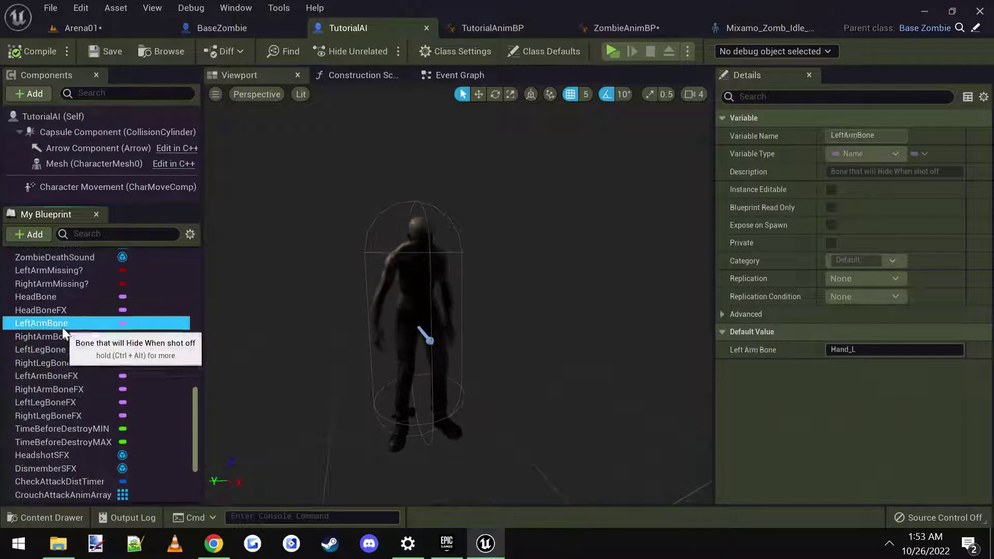
left_click(54, 310)
left_click(52, 296)
left_click_drag(502, 326, 525, 323)
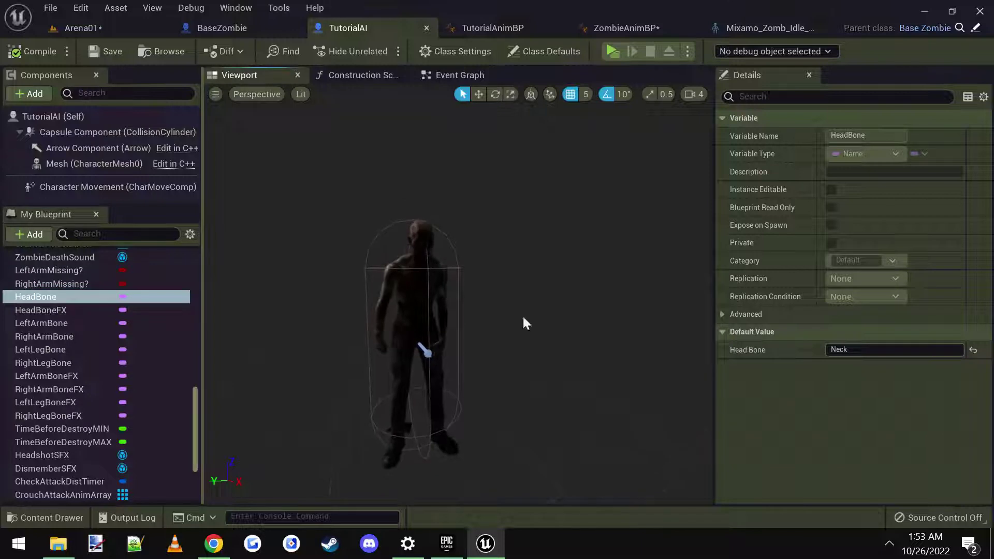
Move the Left Hand Bone node closer to the Hand comparison in the Left Arm section of BaseZombie's Check for Gibbing
left_click(213, 27)
scroll(521, 329, "down", 2)
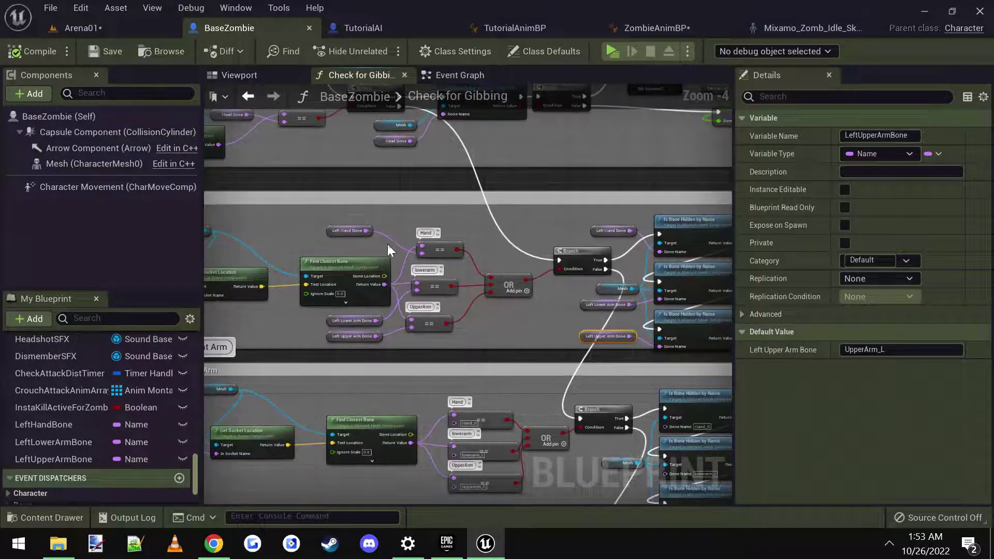
scroll(349, 236, "up", 3)
left_click_drag(342, 231, 358, 247)
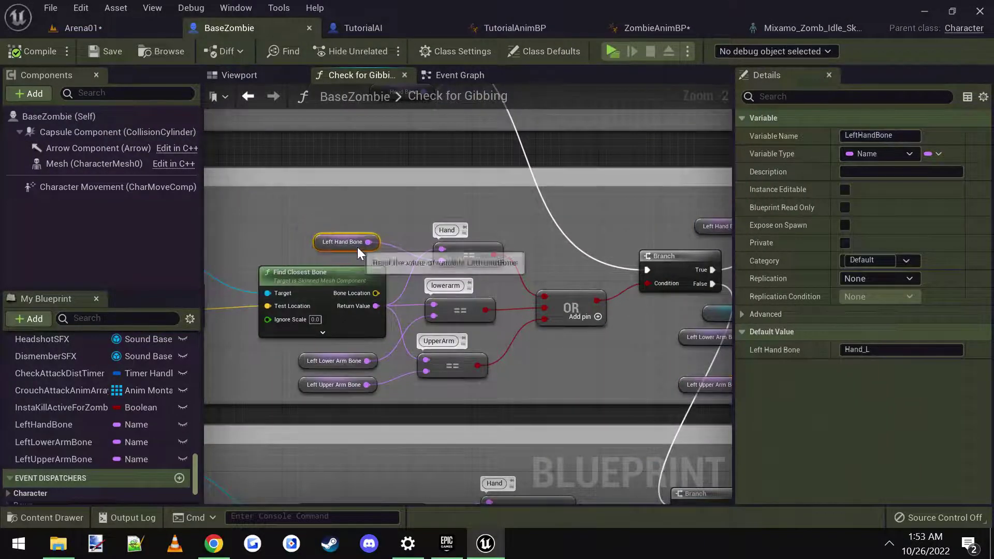
left_click(568, 357)
Look over the Left Arm section's variable connections and the overall layout of the Check for Gibbing function
right_click_drag(621, 376, 479, 346)
scroll(486, 337, "down", 1)
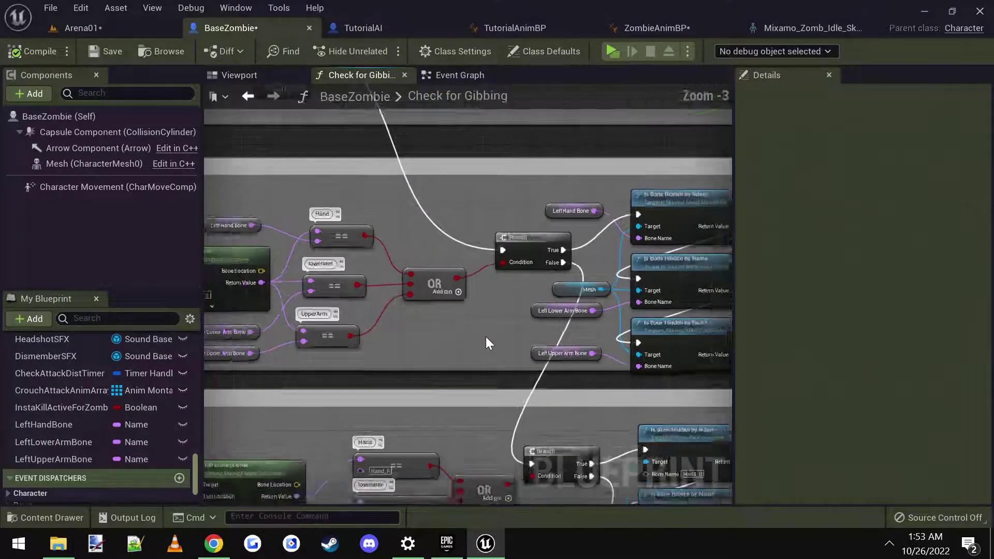
scroll(473, 347, "up", 2)
scroll(498, 334, "down", 1)
right_click_drag(498, 332, 555, 305)
scroll(466, 321, "down", 1)
right_click_drag(260, 249, 322, 172)
scroll(290, 218, "down", 6)
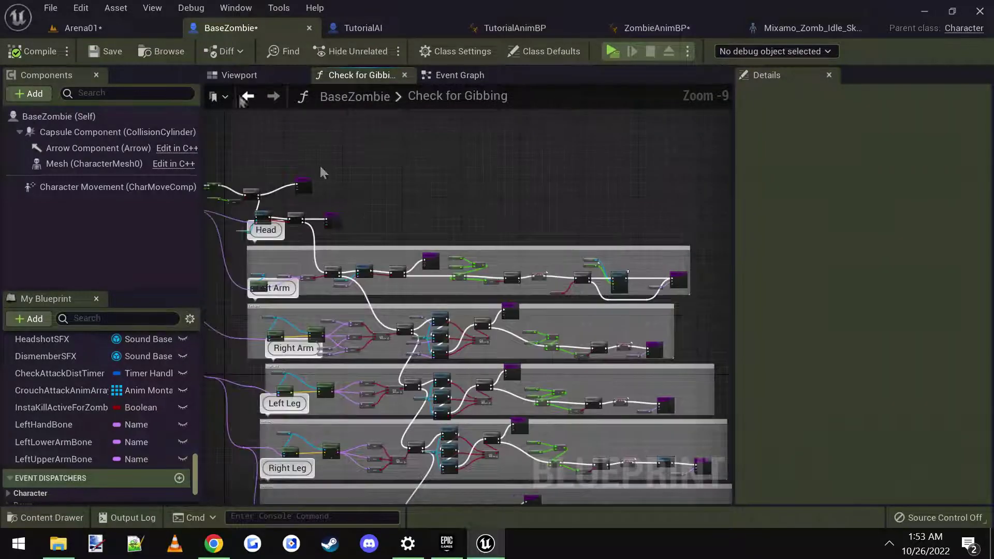
Select the ZombieSpawnerZone actor in the Arena01 level and check its Type Of Enemy to Spawn setting
left_click(78, 28)
right_click_drag(374, 194, 405, 192)
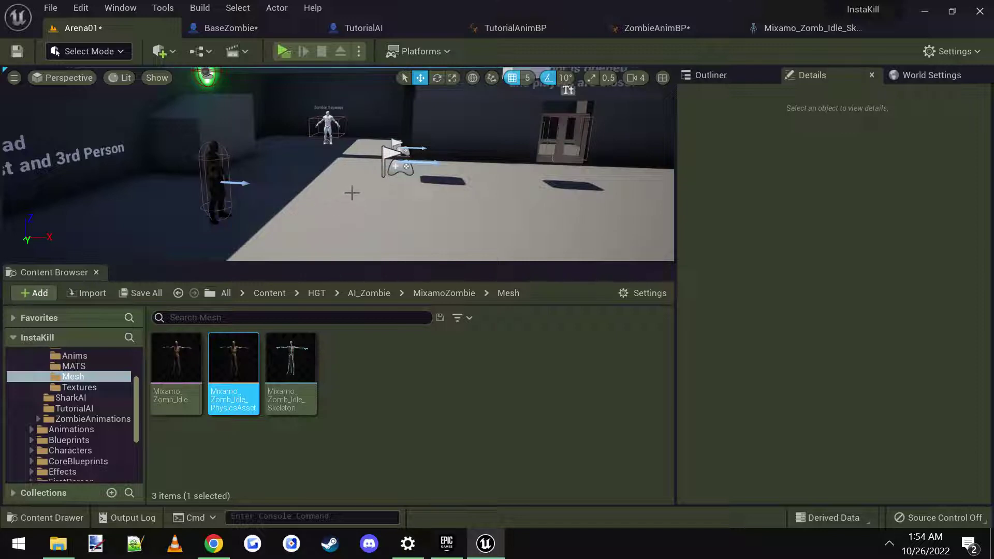
right_click_drag(401, 194, 369, 173)
key("w")
left_click(359, 164)
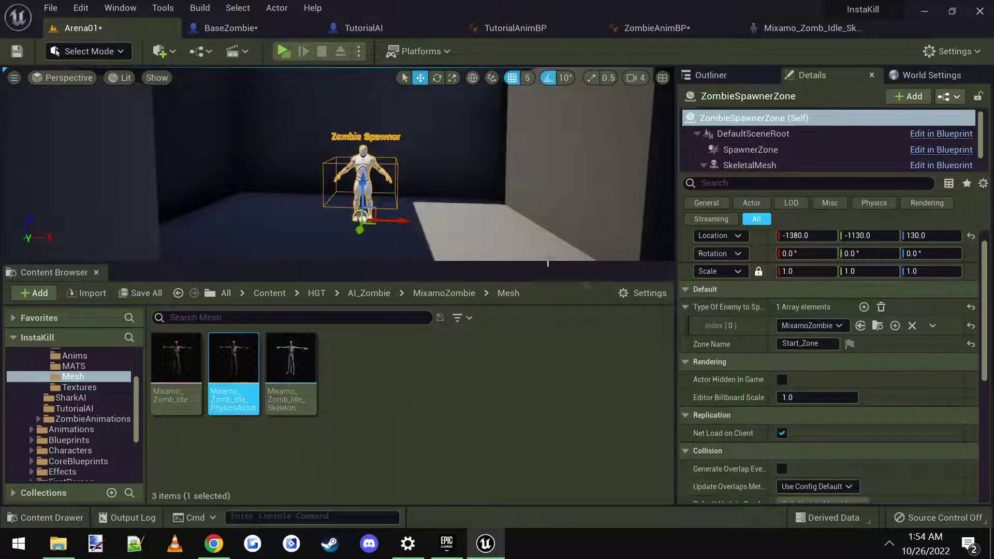
scroll(725, 342, "up", 1)
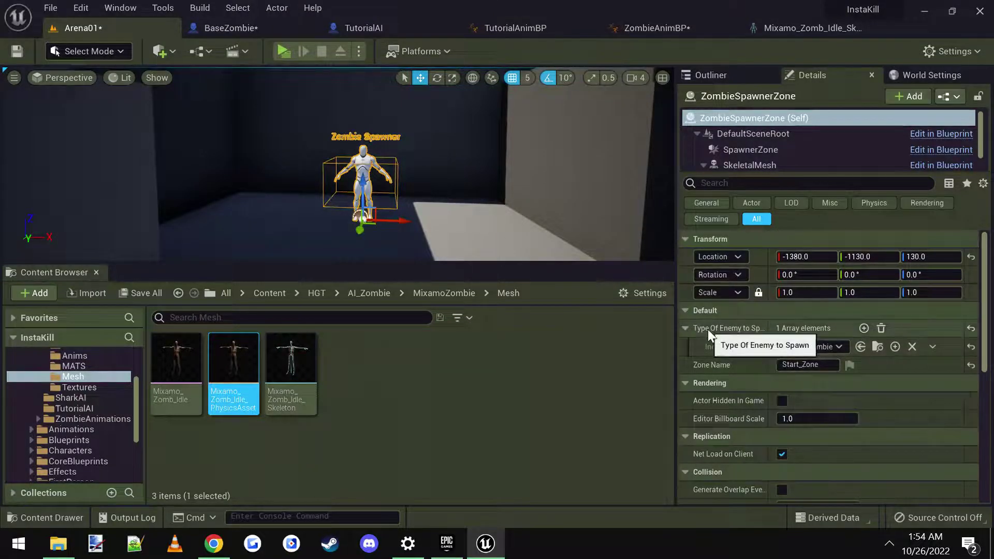
Set the ZombieSpawnerZone's Type Of Enemy to Spawn entry to TutorialAI
left_click(827, 349)
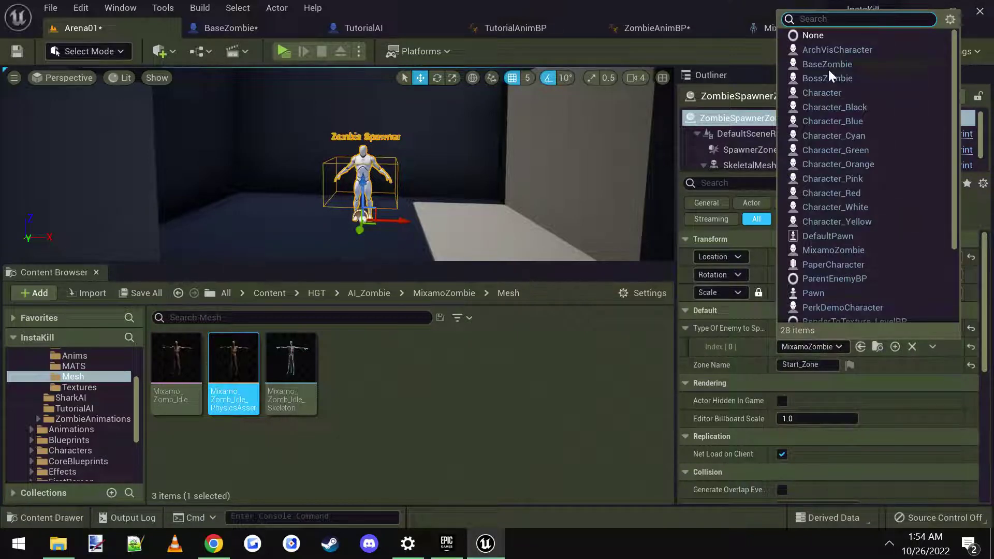
type("tu")
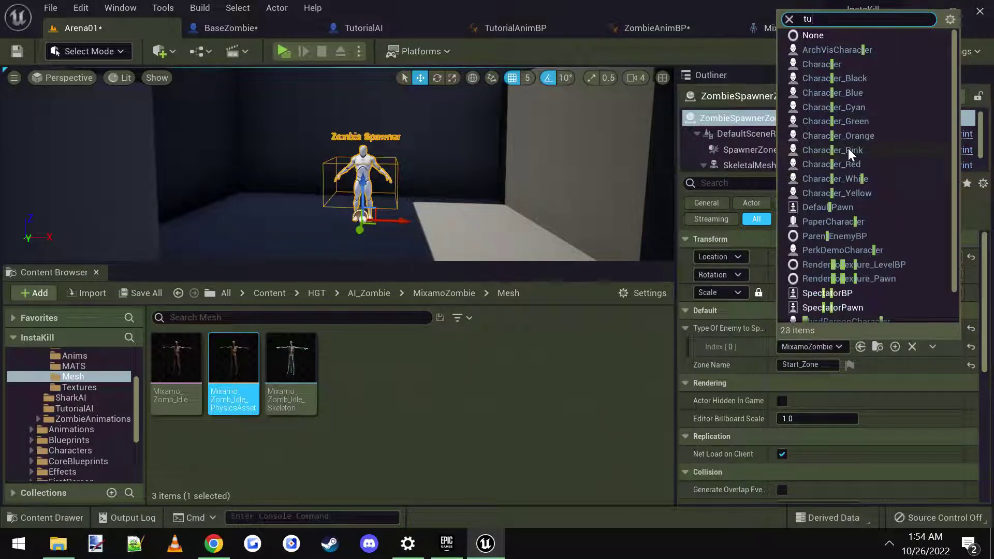
type("torial")
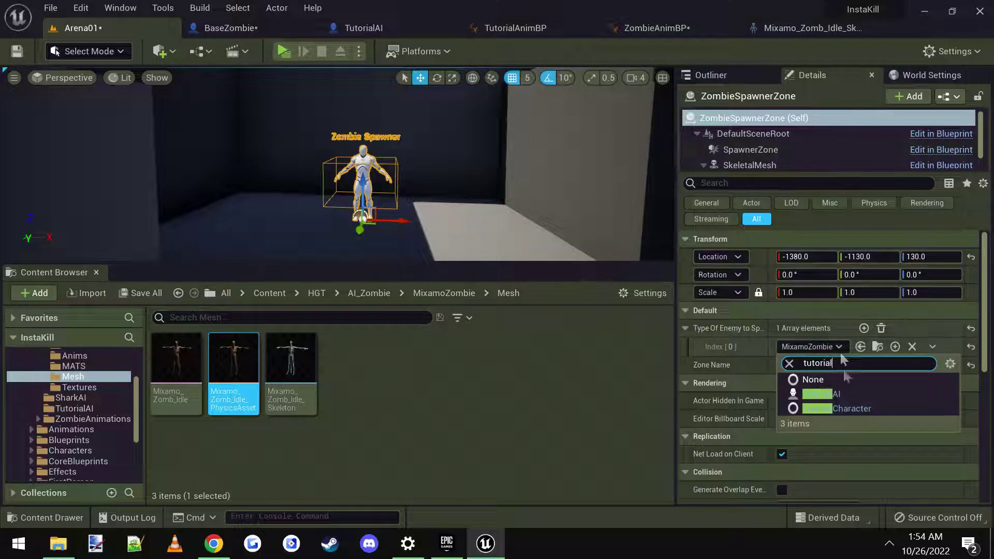
left_click(839, 393)
Duplicate the zombie spawner and place the copy in the open arena at about X -775, Y -585, Z 130
left_click_drag(440, 233, 329, 132)
left_click(259, 171)
right_click_drag(347, 182, 381, 204)
left_click_drag(117, 201, 262, 249, "alt")
right_click_drag(261, 248, 344, 259)
left_click_drag(210, 208, 347, 162)
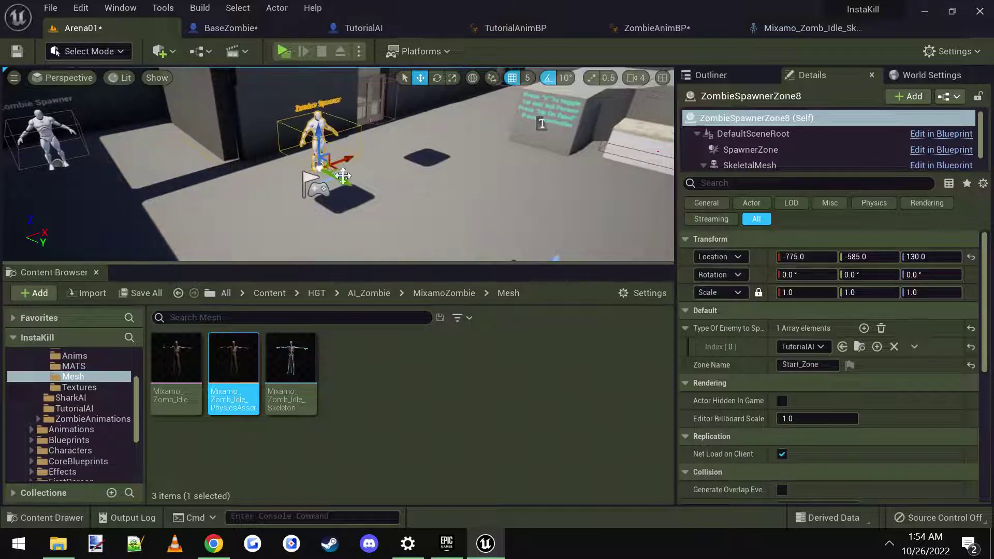
Set the duplicated spawner's Type Of Enemy to Spawn entry to SharkZombie
left_click(817, 346)
type("shar")
left_click(834, 394)
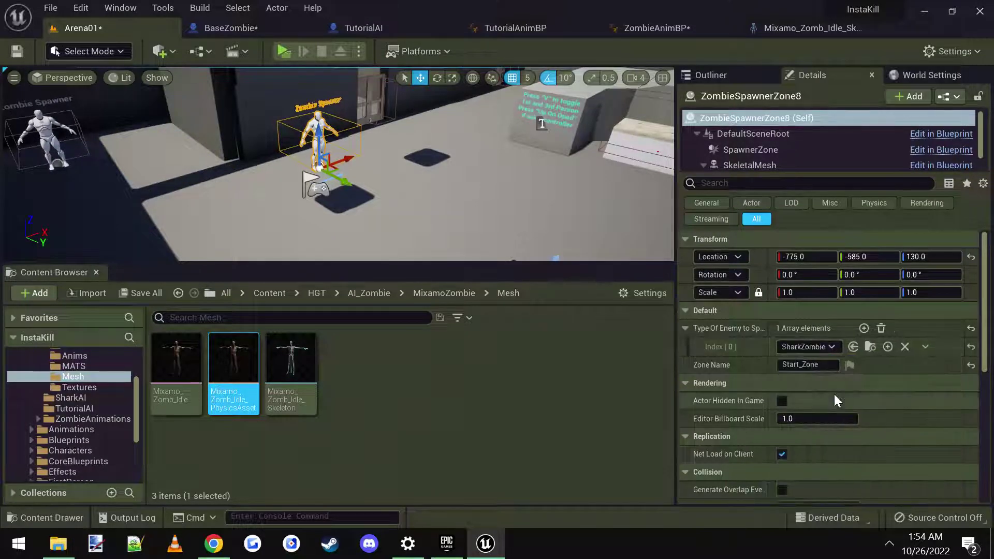
right_click_drag(336, 166, 331, 171)
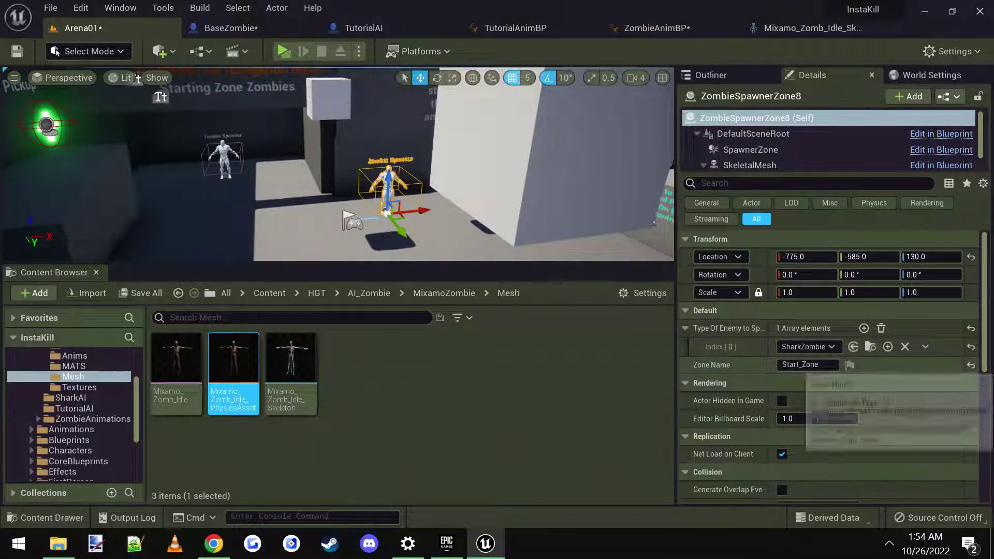
Play-test the Arena01 level, approach the first zombie, shoot it with the Semi-Auto Rifle and reload
left_click(285, 52)
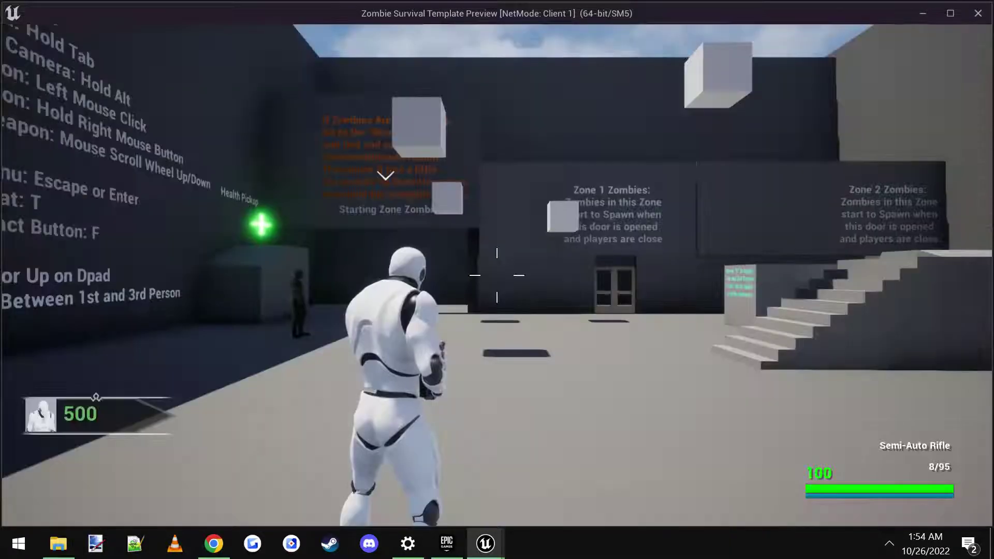
key("w")
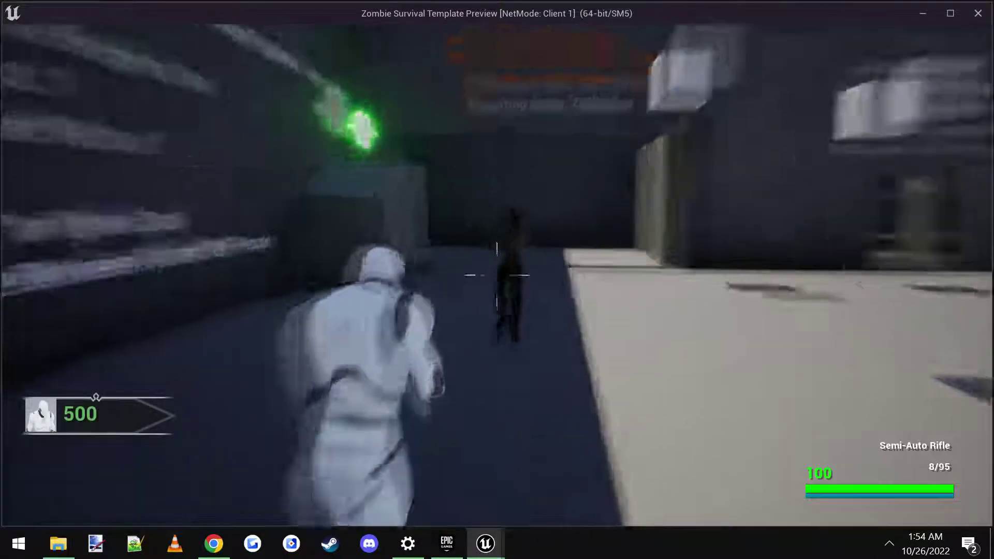
right_click(497, 274)
left_click(497, 274)
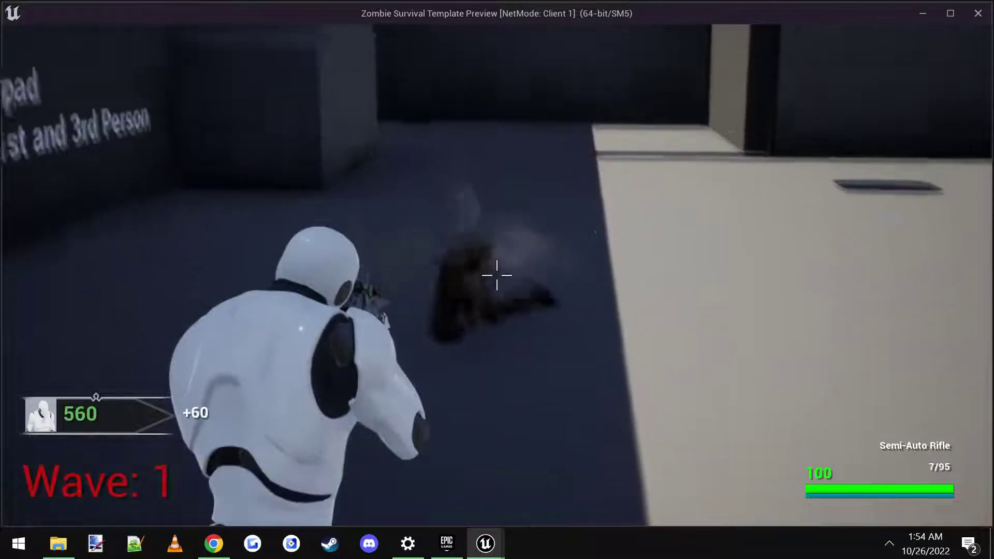
key("r")
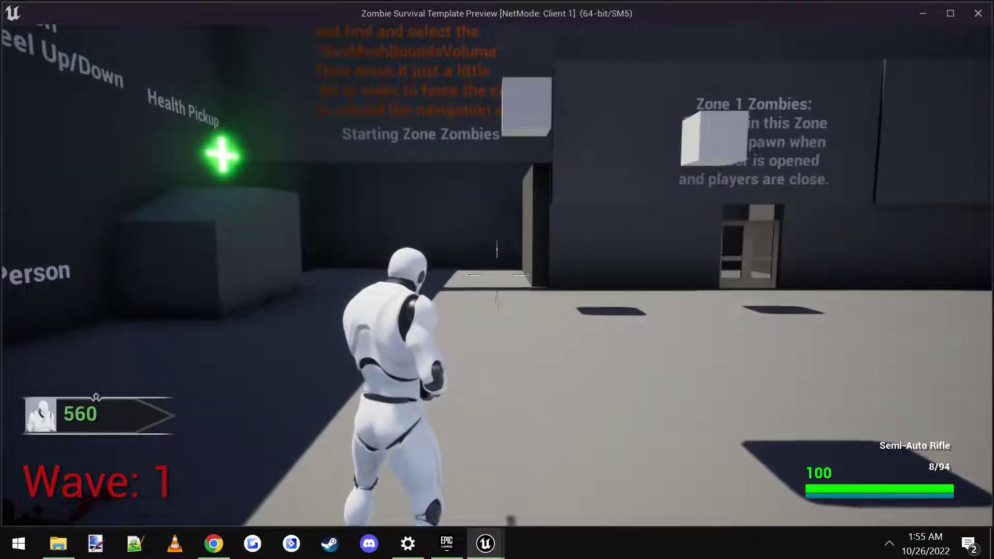
Approach the second-wave shark and Mixamo zombies to watch how they move and attack, and end the play session
key("s")
key("w")
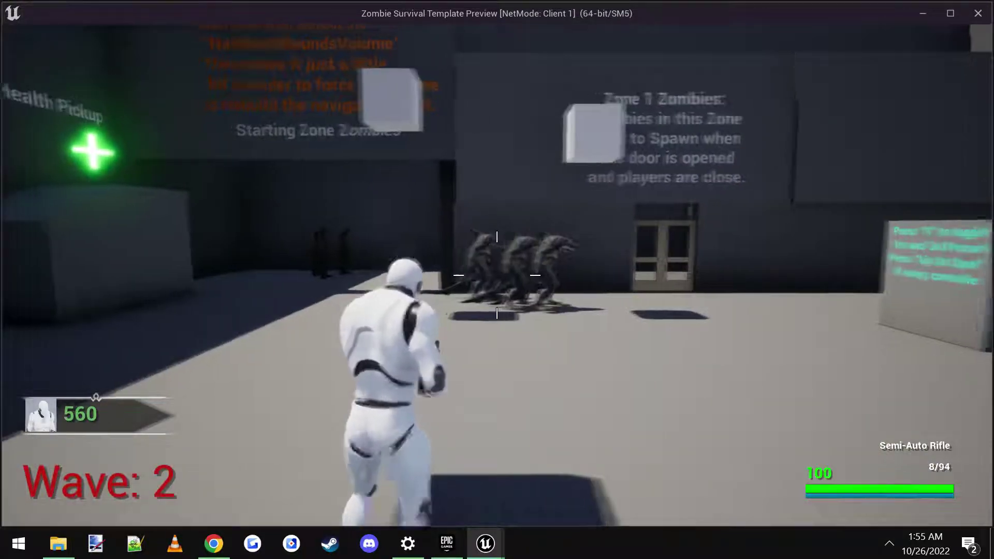
key("w")
key("w")
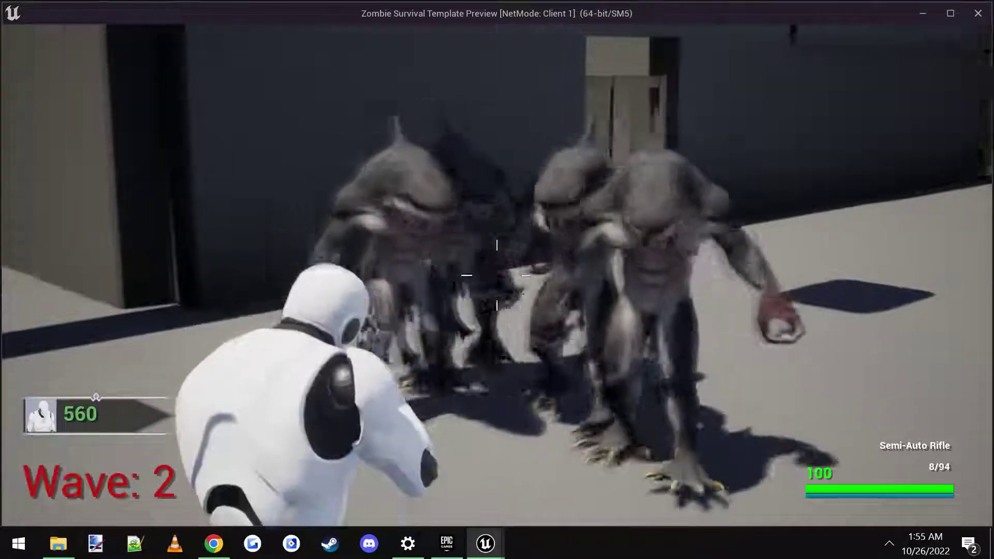
right_click_drag(498, 275, 497, 275)
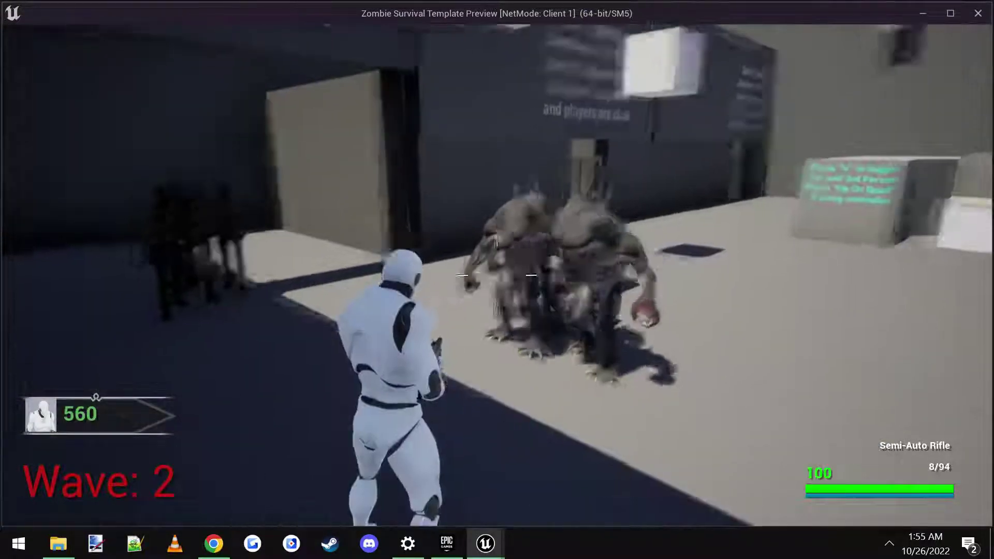
key("w")
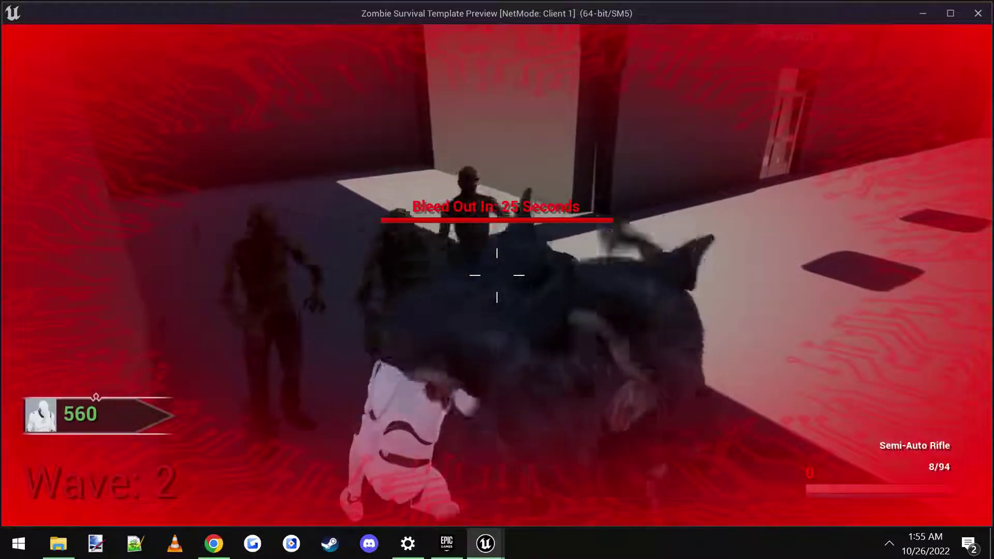
key("Escape")
Save all modified assets in the project, including the Arena01 level
left_click(141, 293)
left_click(626, 451)
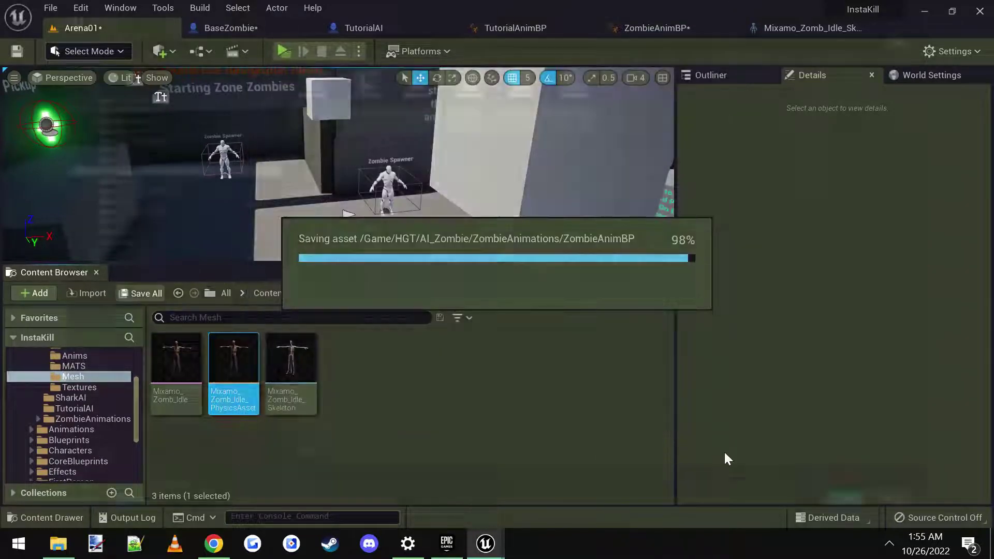
left_click(906, 508)
right_click_drag(430, 231, 436, 201)
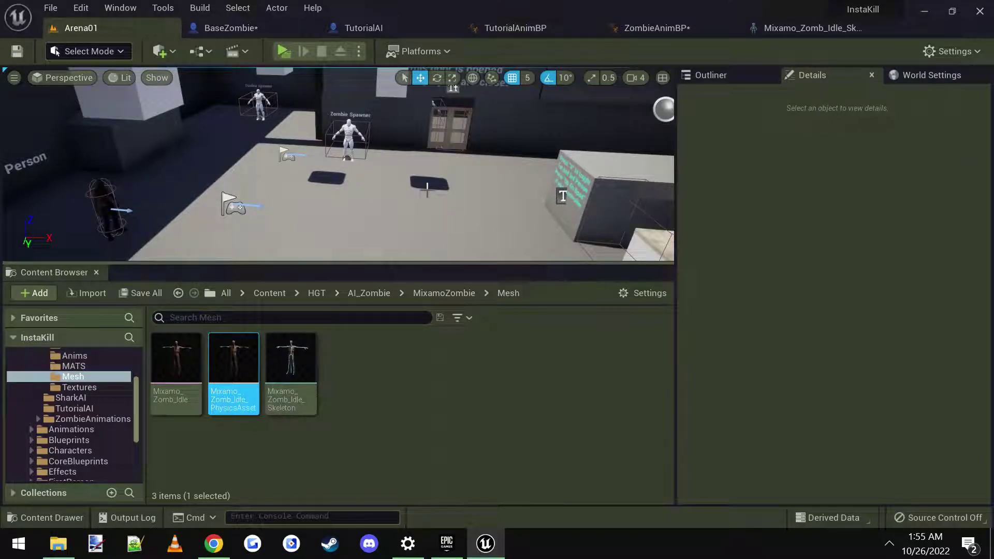
Review TutorialAnimBP's Idle/Run and Crawl states and TutorialAI's variable categories, and return to the Arena01 level to view the spawners
left_click(515, 27)
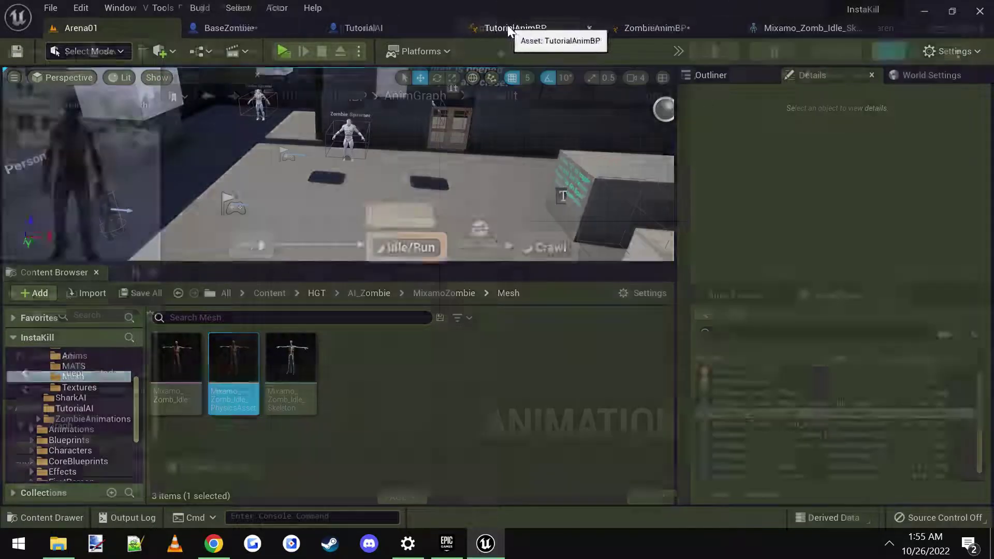
scroll(417, 237, "down", 2)
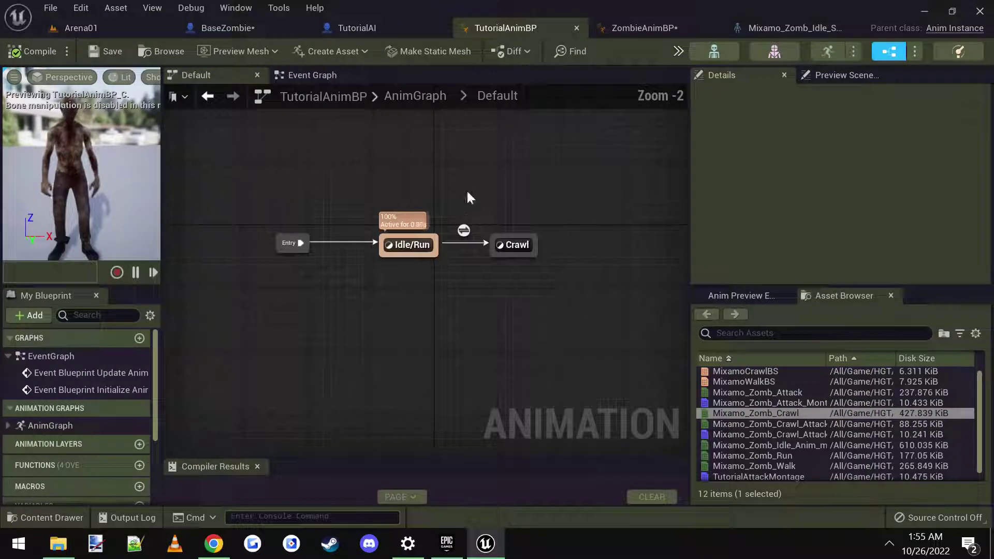
left_click(361, 30)
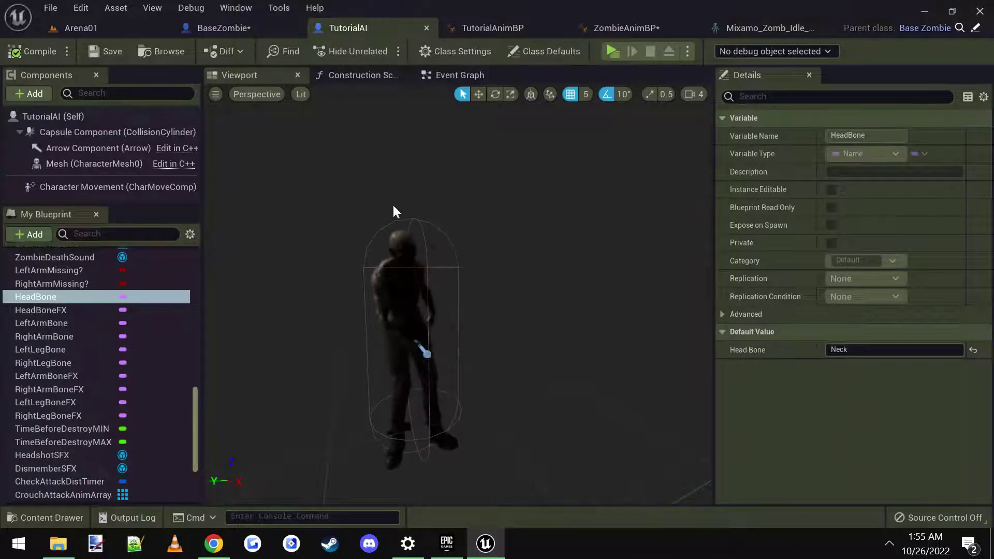
scroll(107, 335, "up", 15)
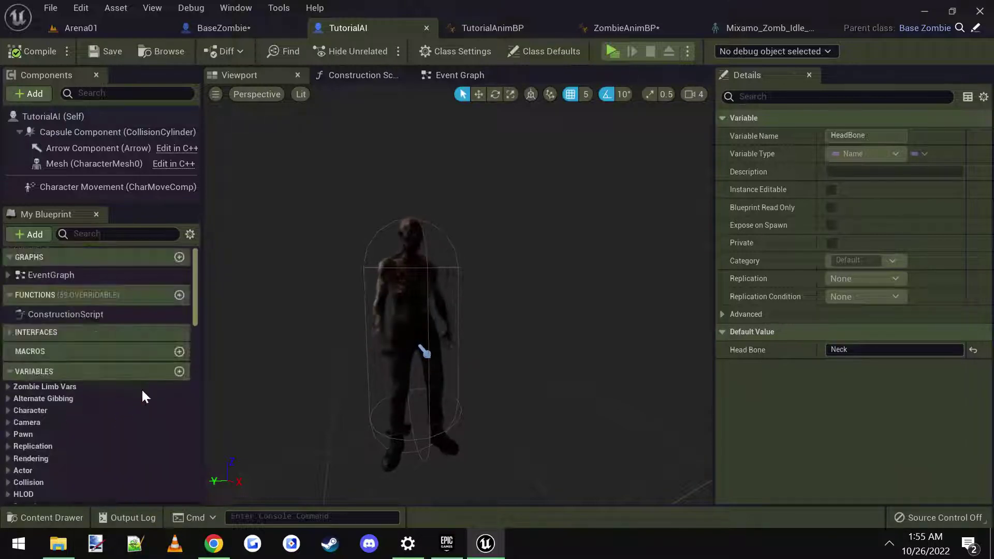
left_click(117, 27)
key("s")
mouse_move(405, 197)
right_mouse_down()
mouse_move(394, 153)
mouse_move(410, 194)
right_mouse_up()
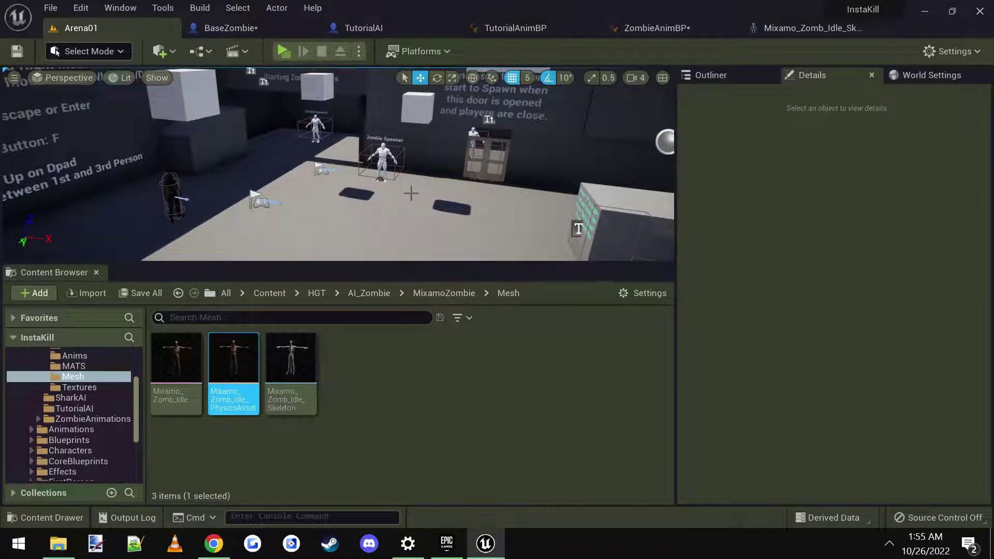